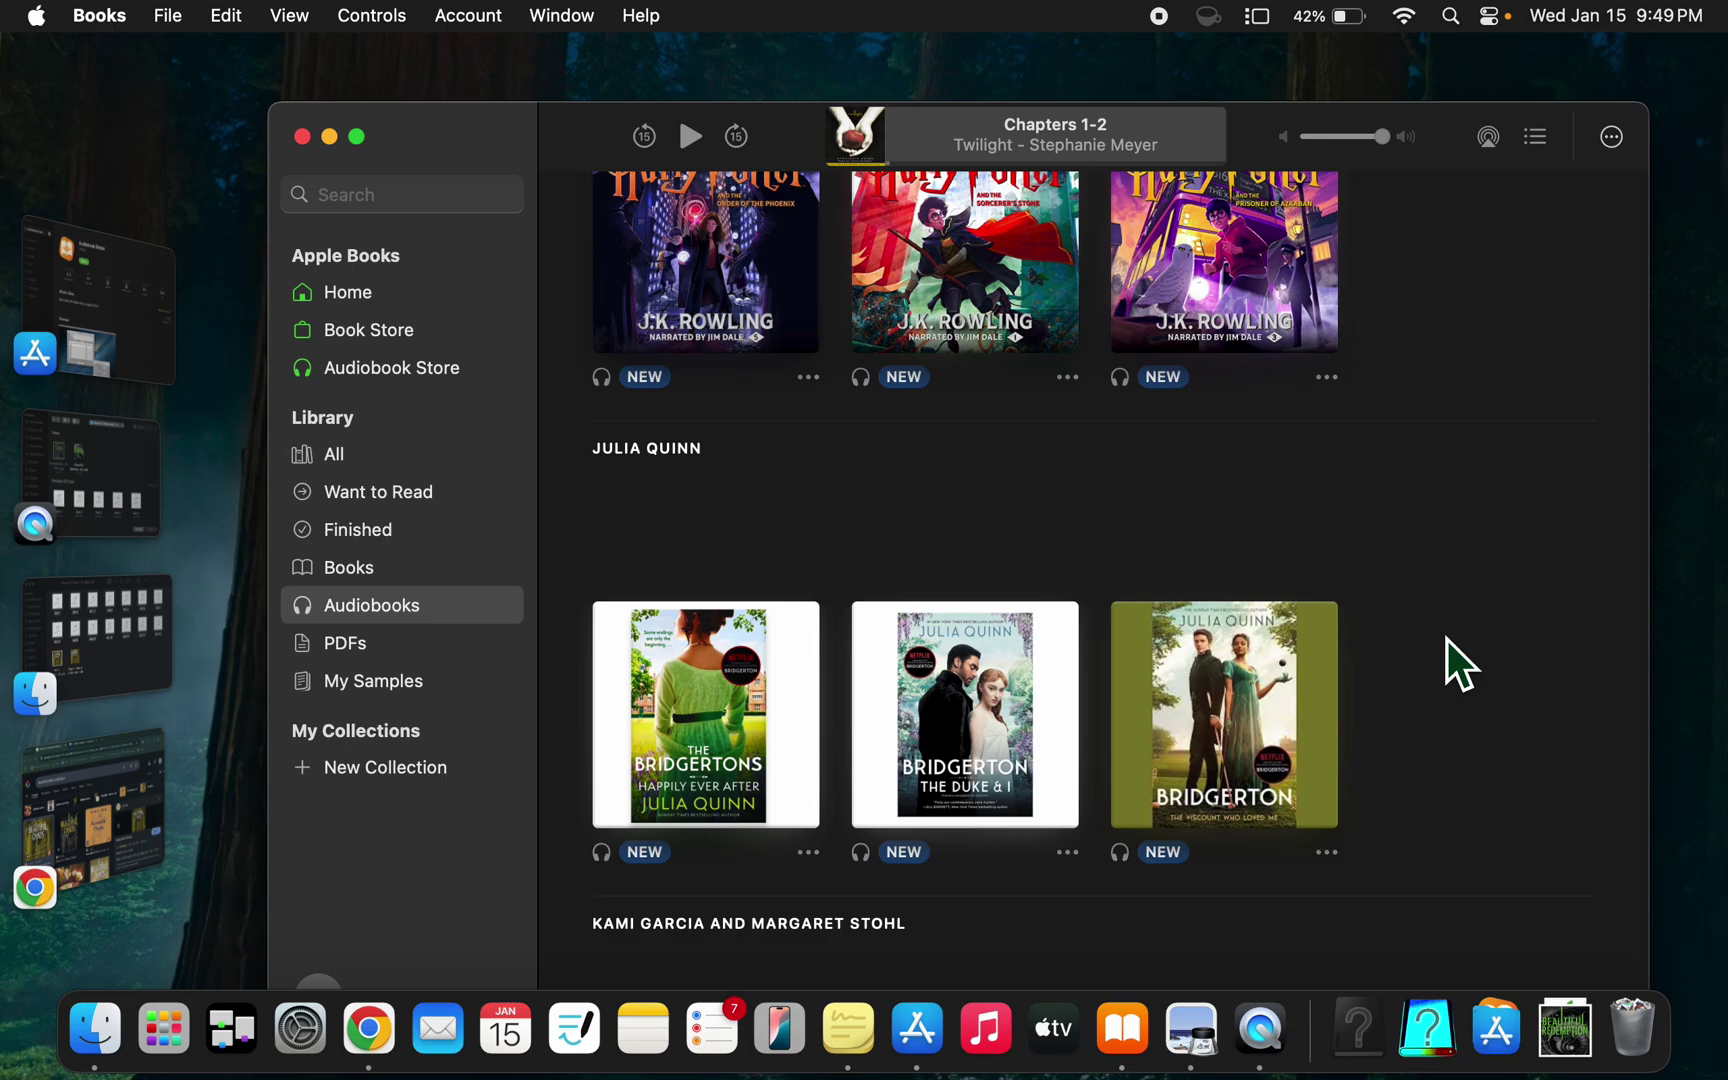
# - Scroll up and down through the Books library to look over the audiobooks
pyautogui.scroll(3, 1325, 569)
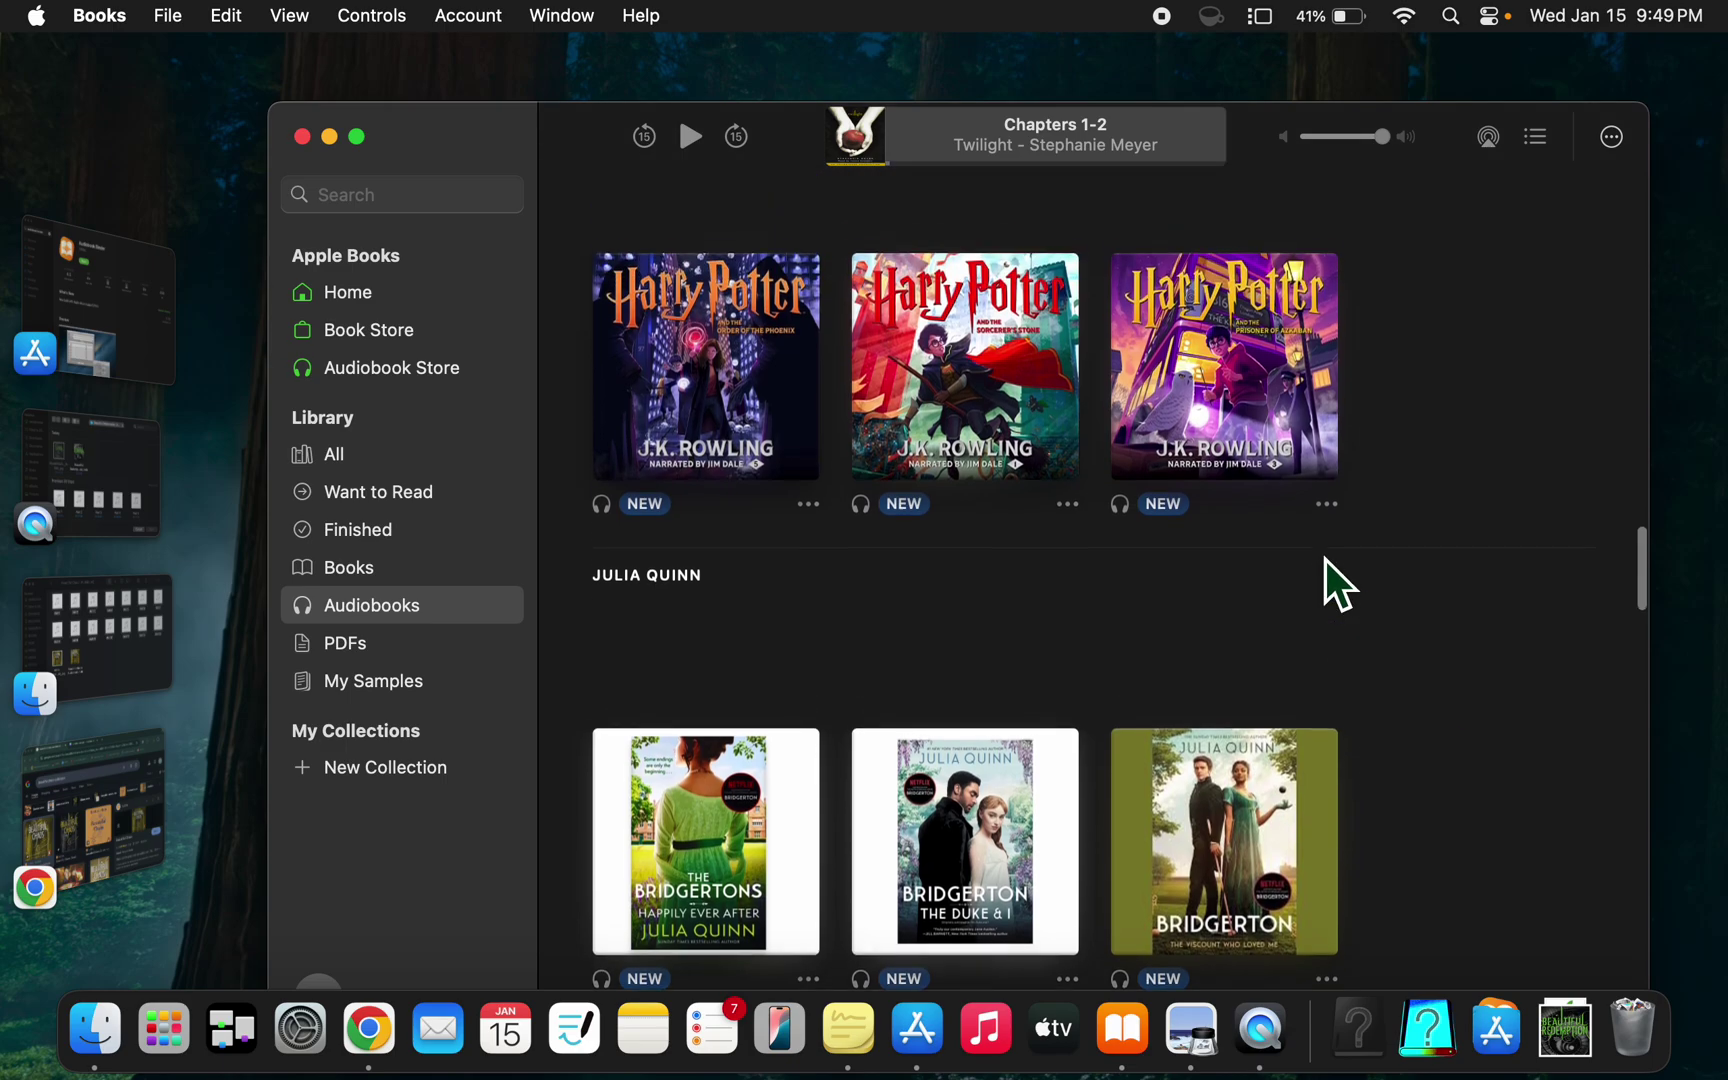
pyautogui.scroll(-2, 1489, 399)
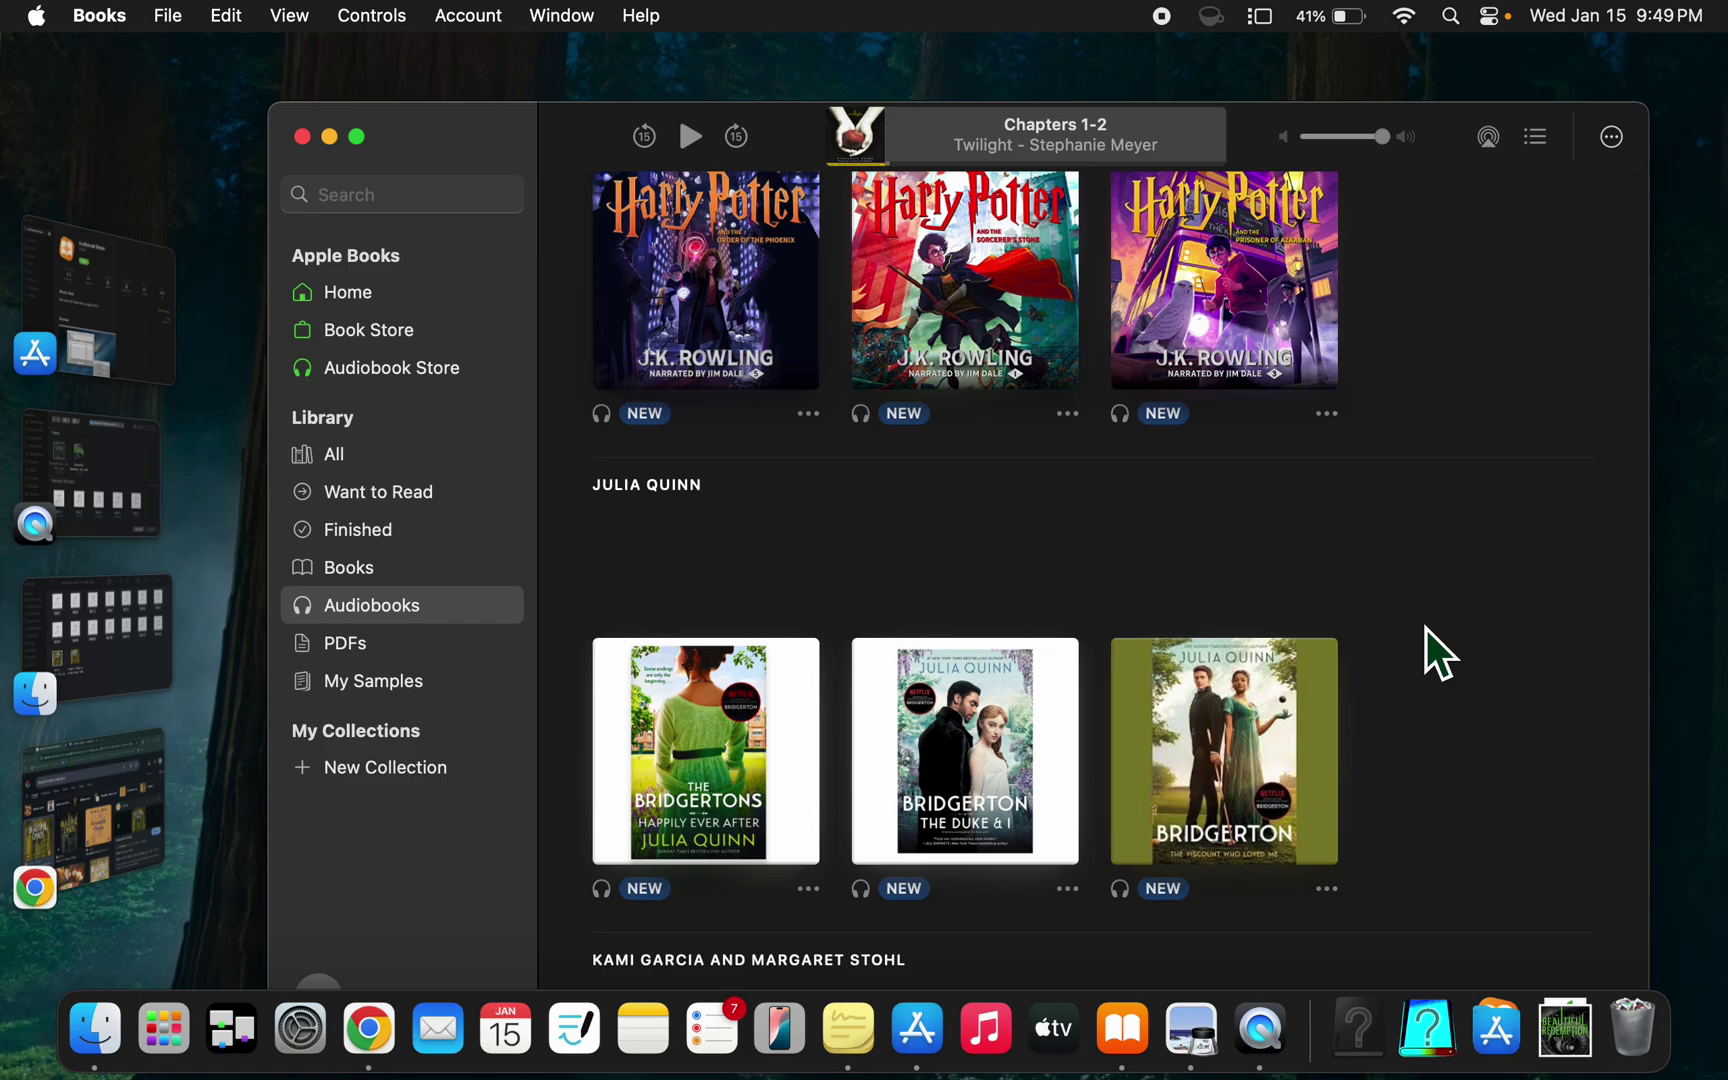
pyautogui.scroll(20, 1409, 599)
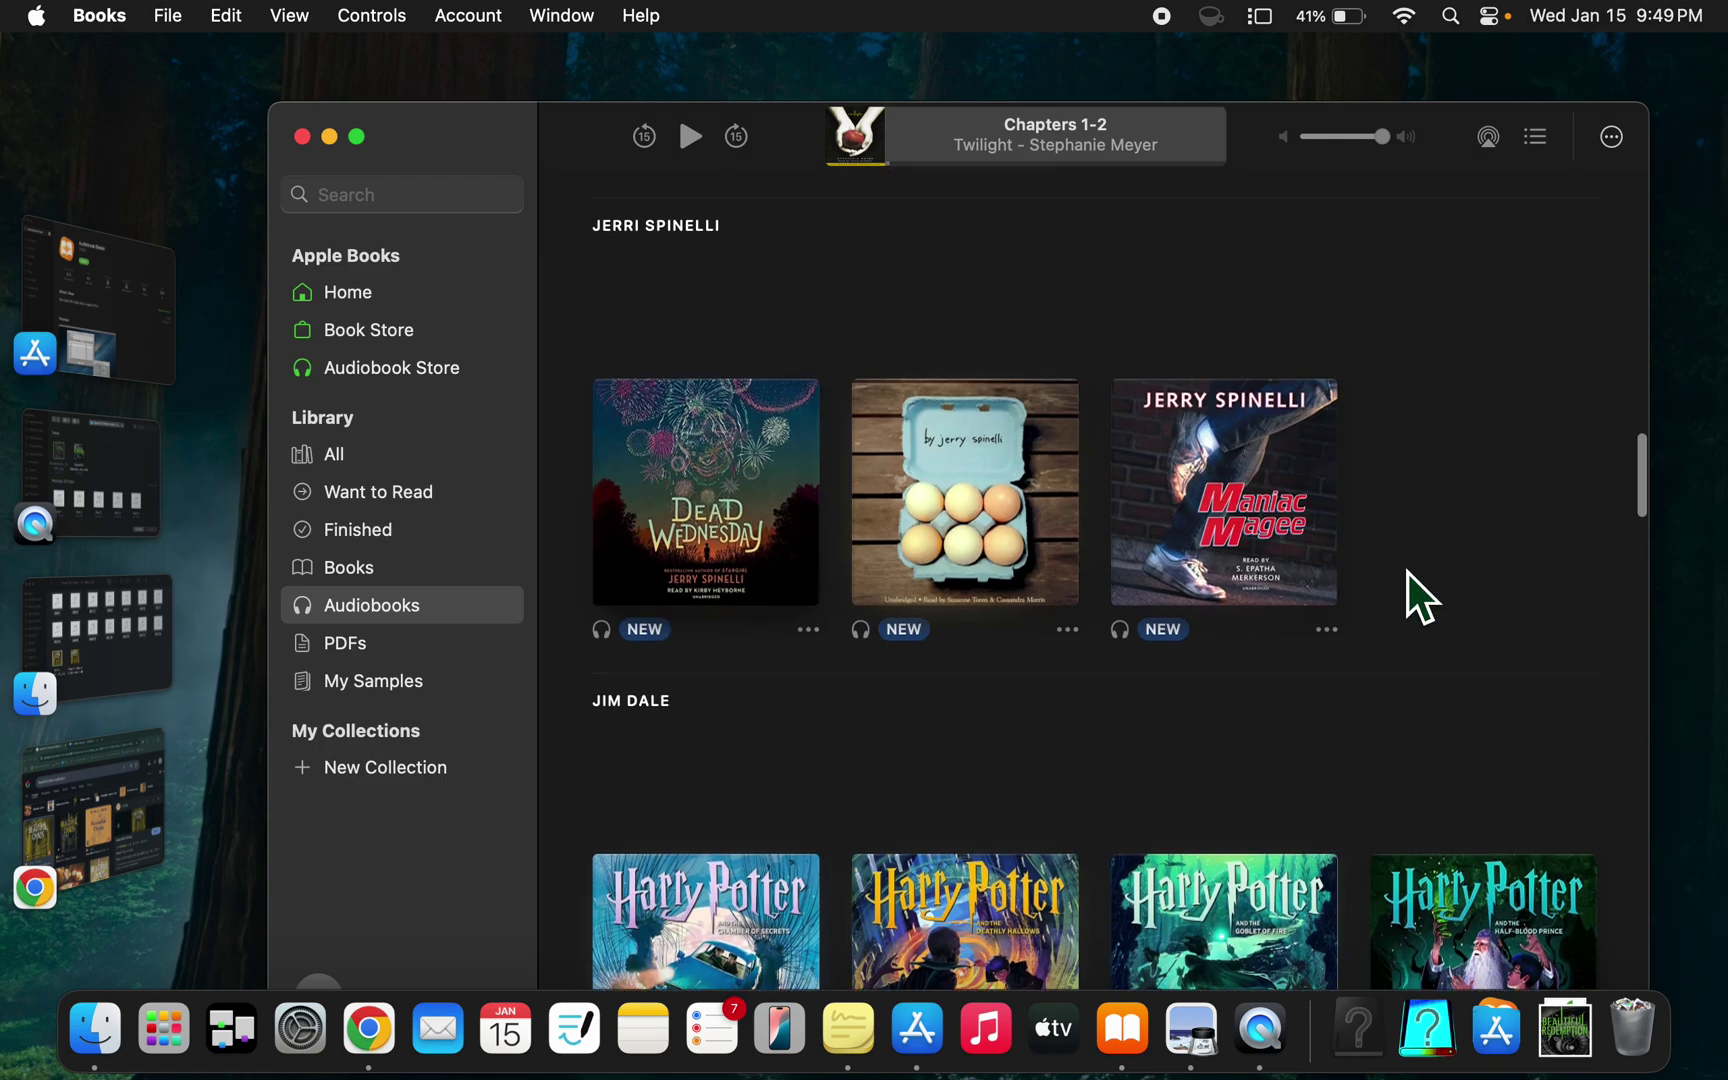
pyautogui.scroll(-15, 1406, 572)
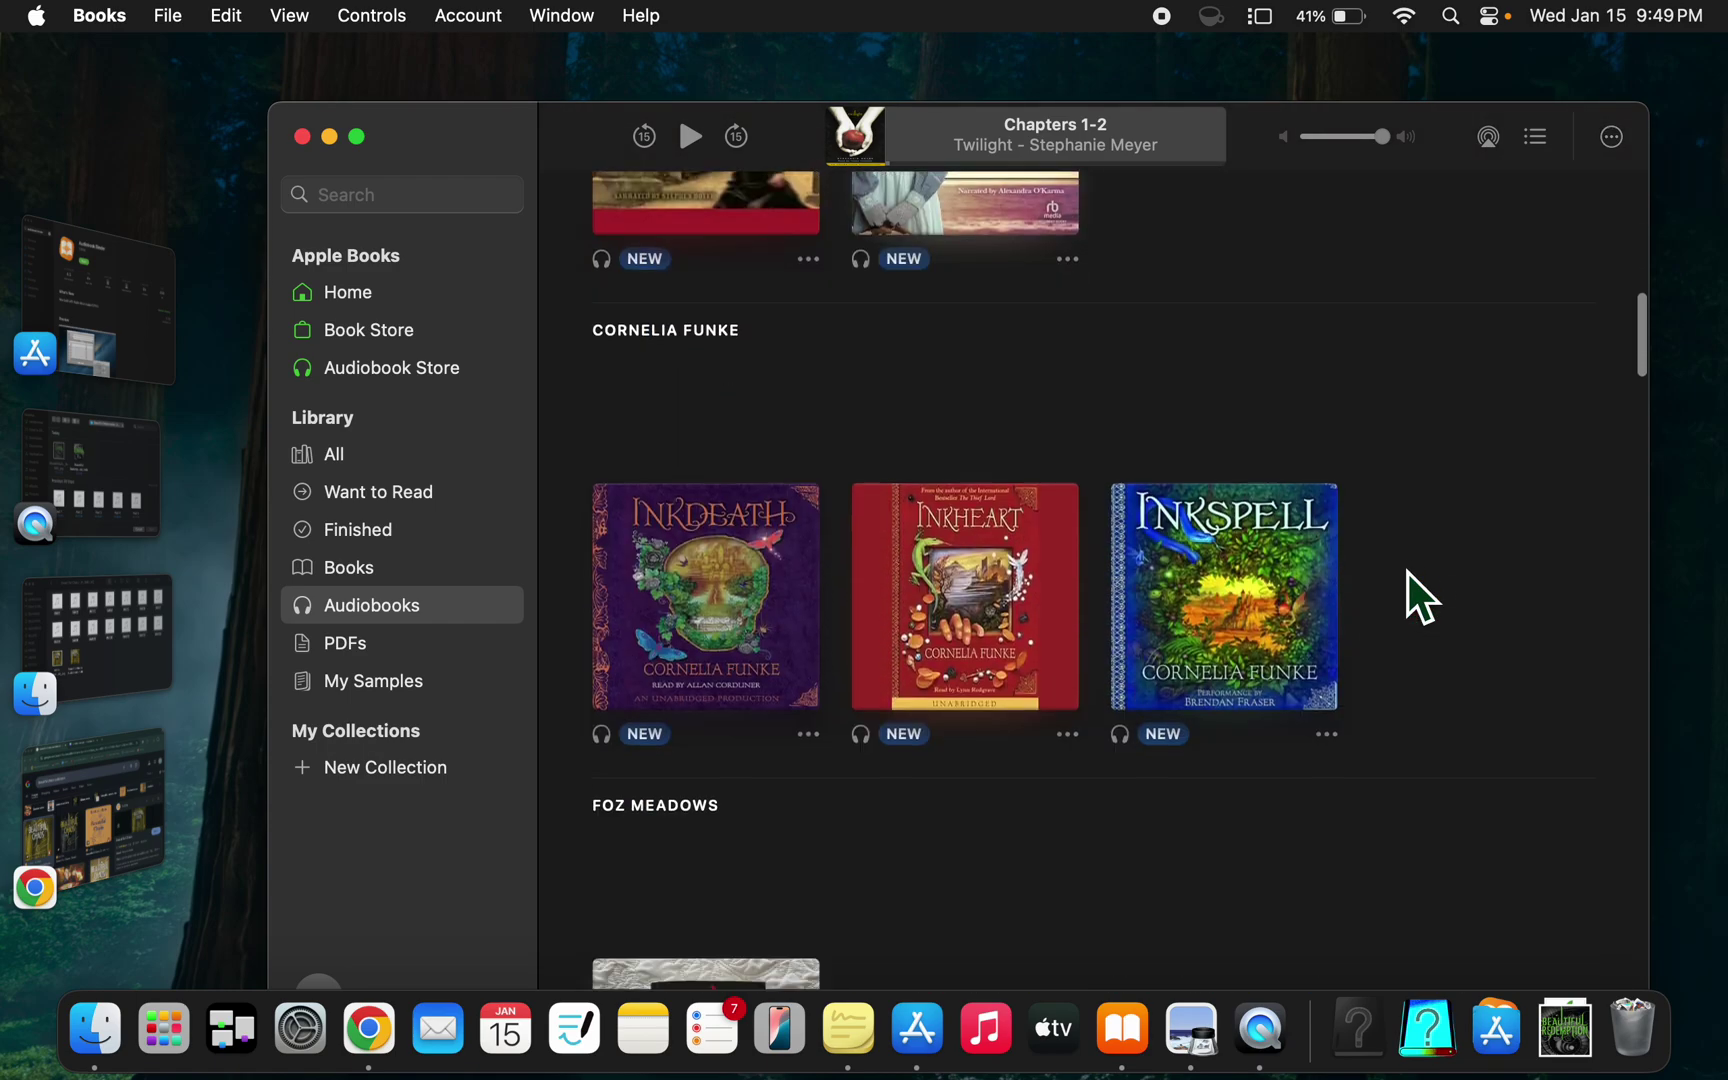
pyautogui.scroll(-20, 1409, 572)
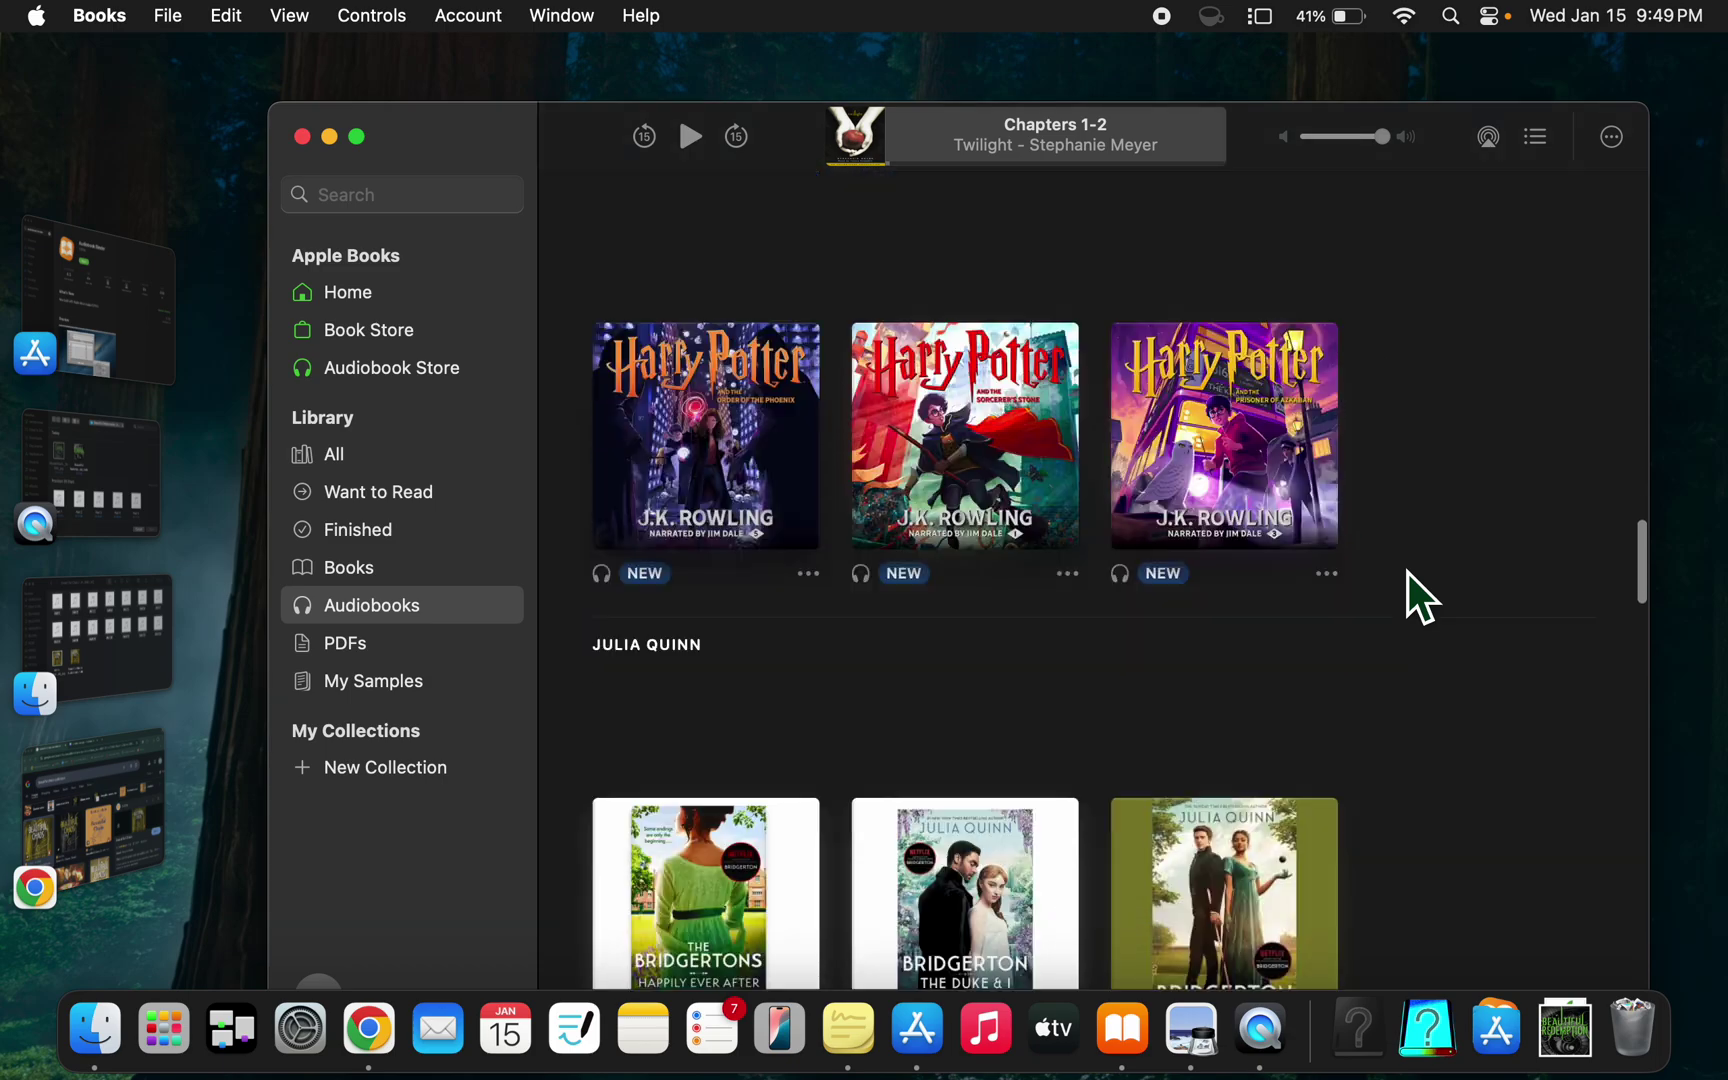
pyautogui.scroll(-20, 1408, 572)
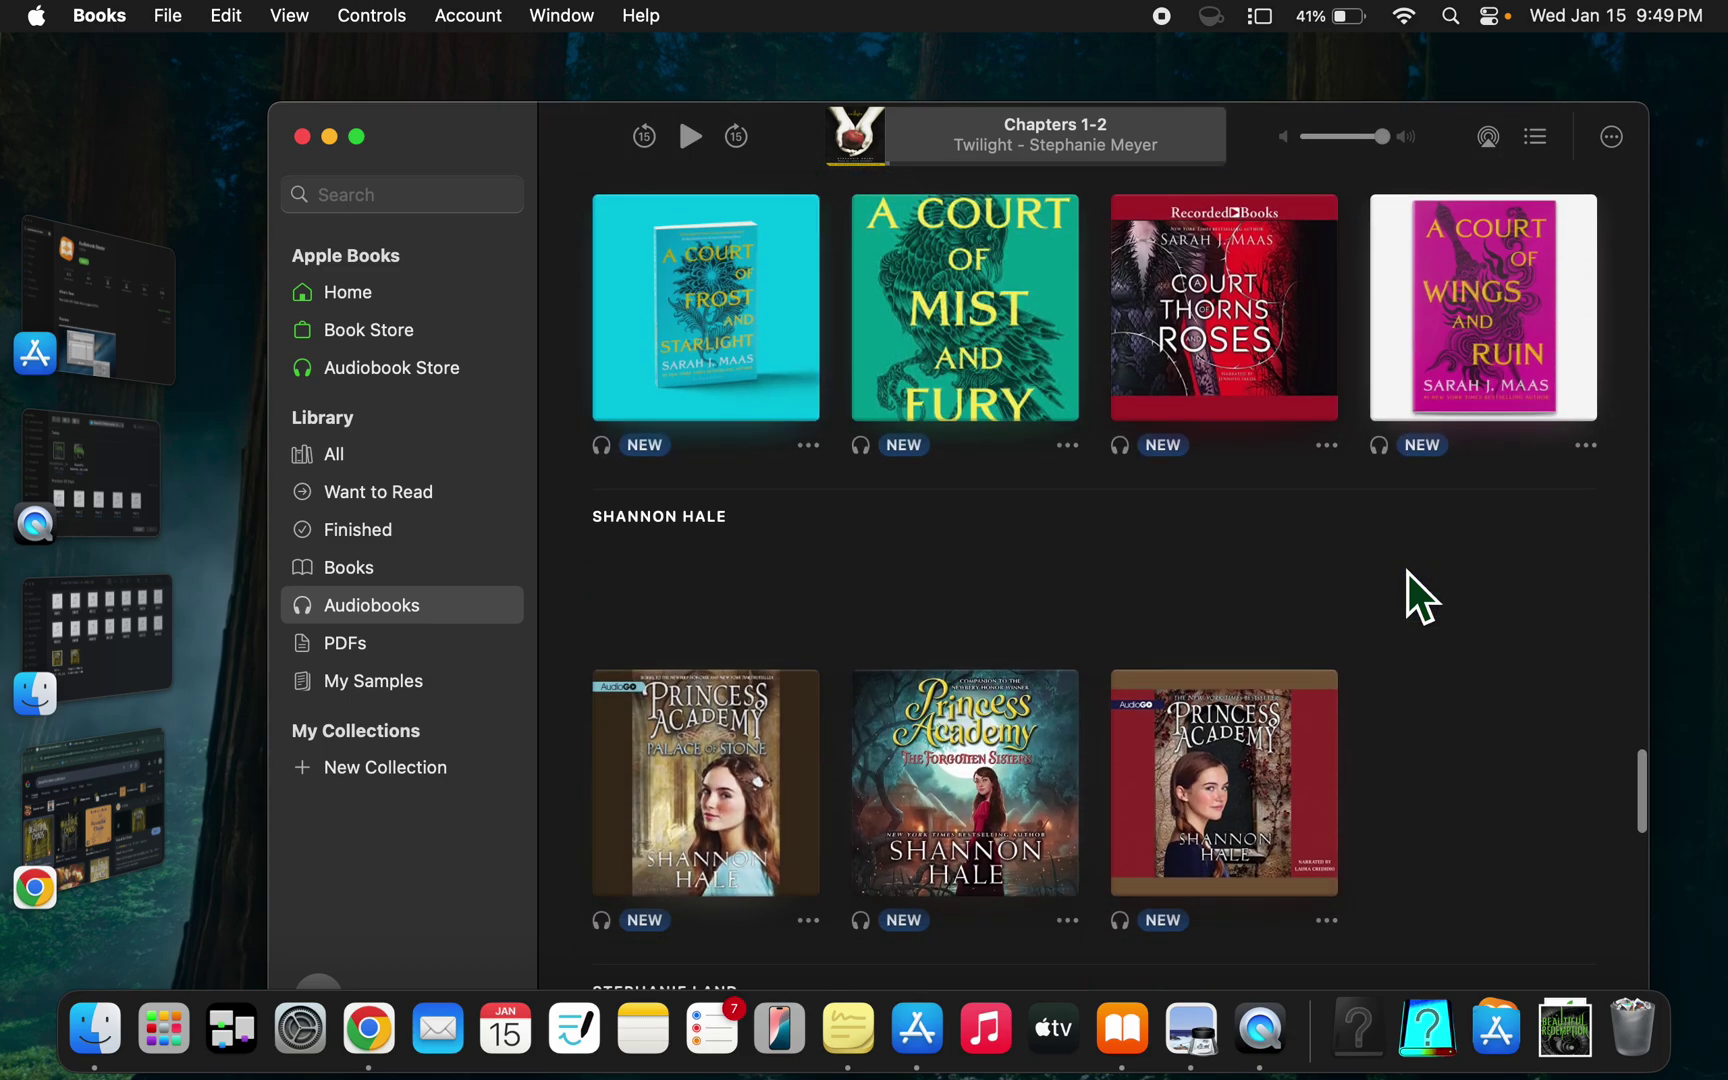
pyautogui.scroll(-15, 1408, 573)
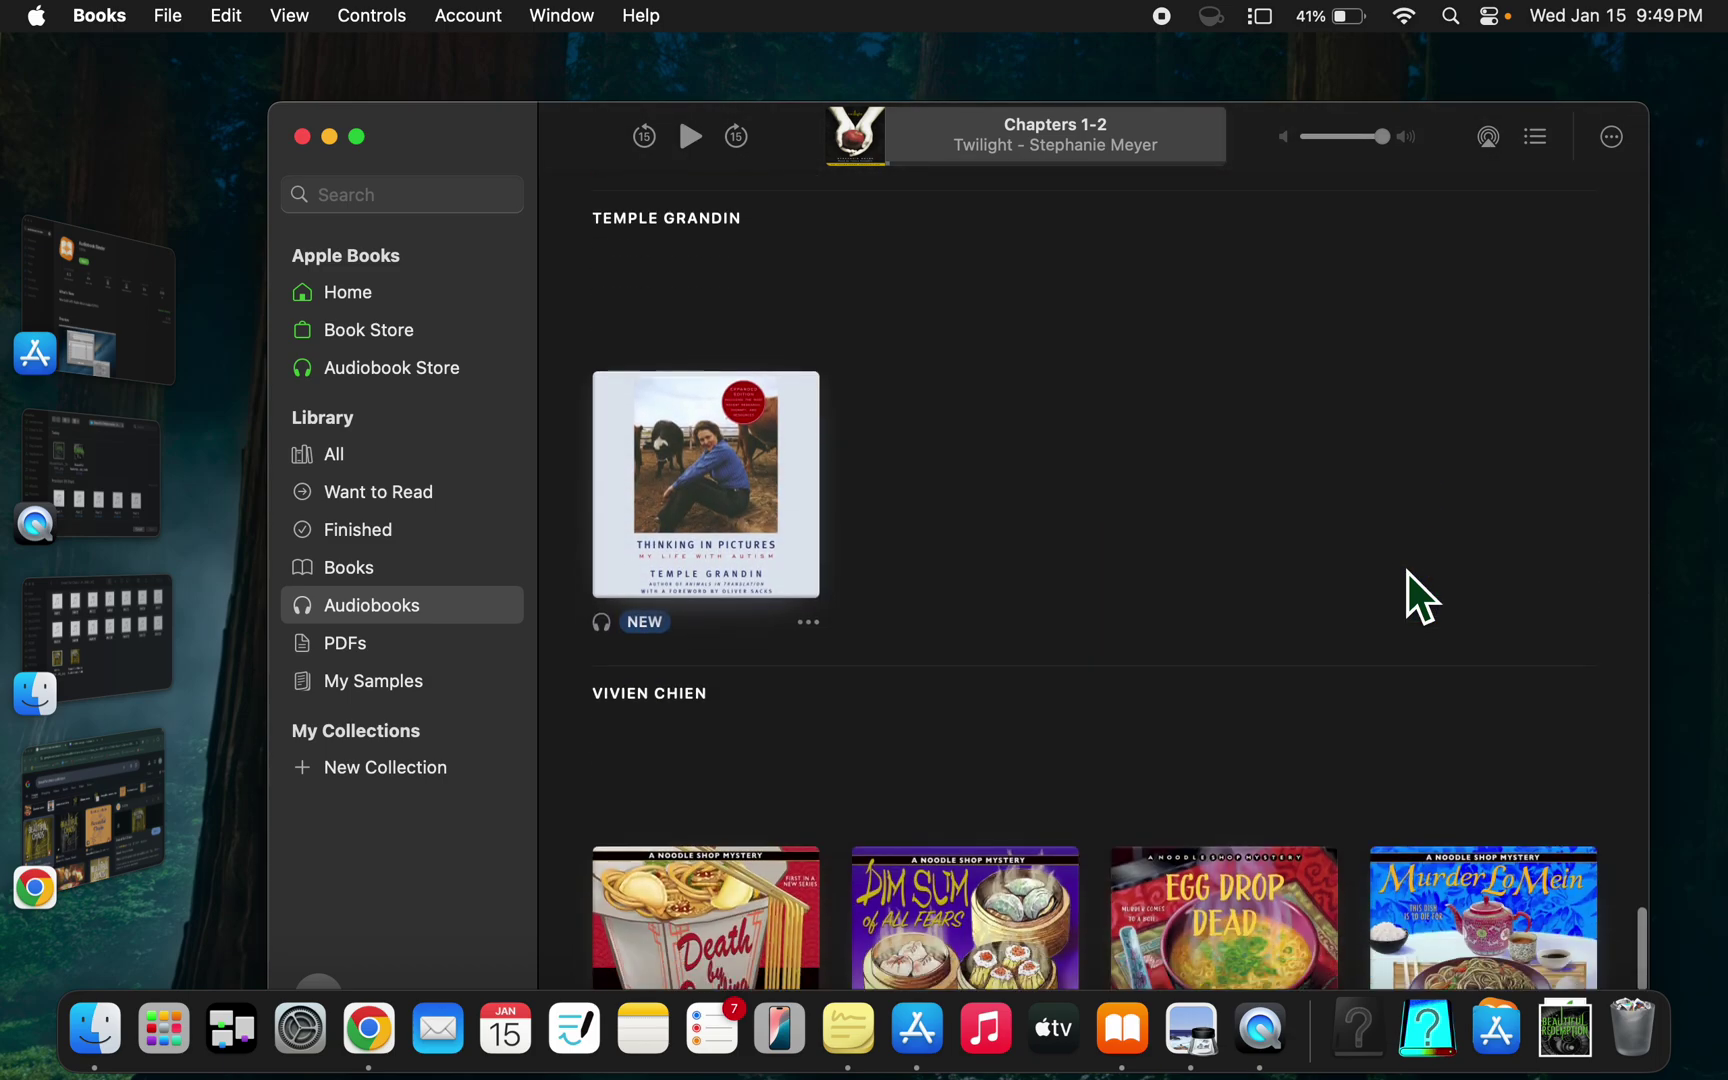
pyautogui.scroll(20, 1408, 573)
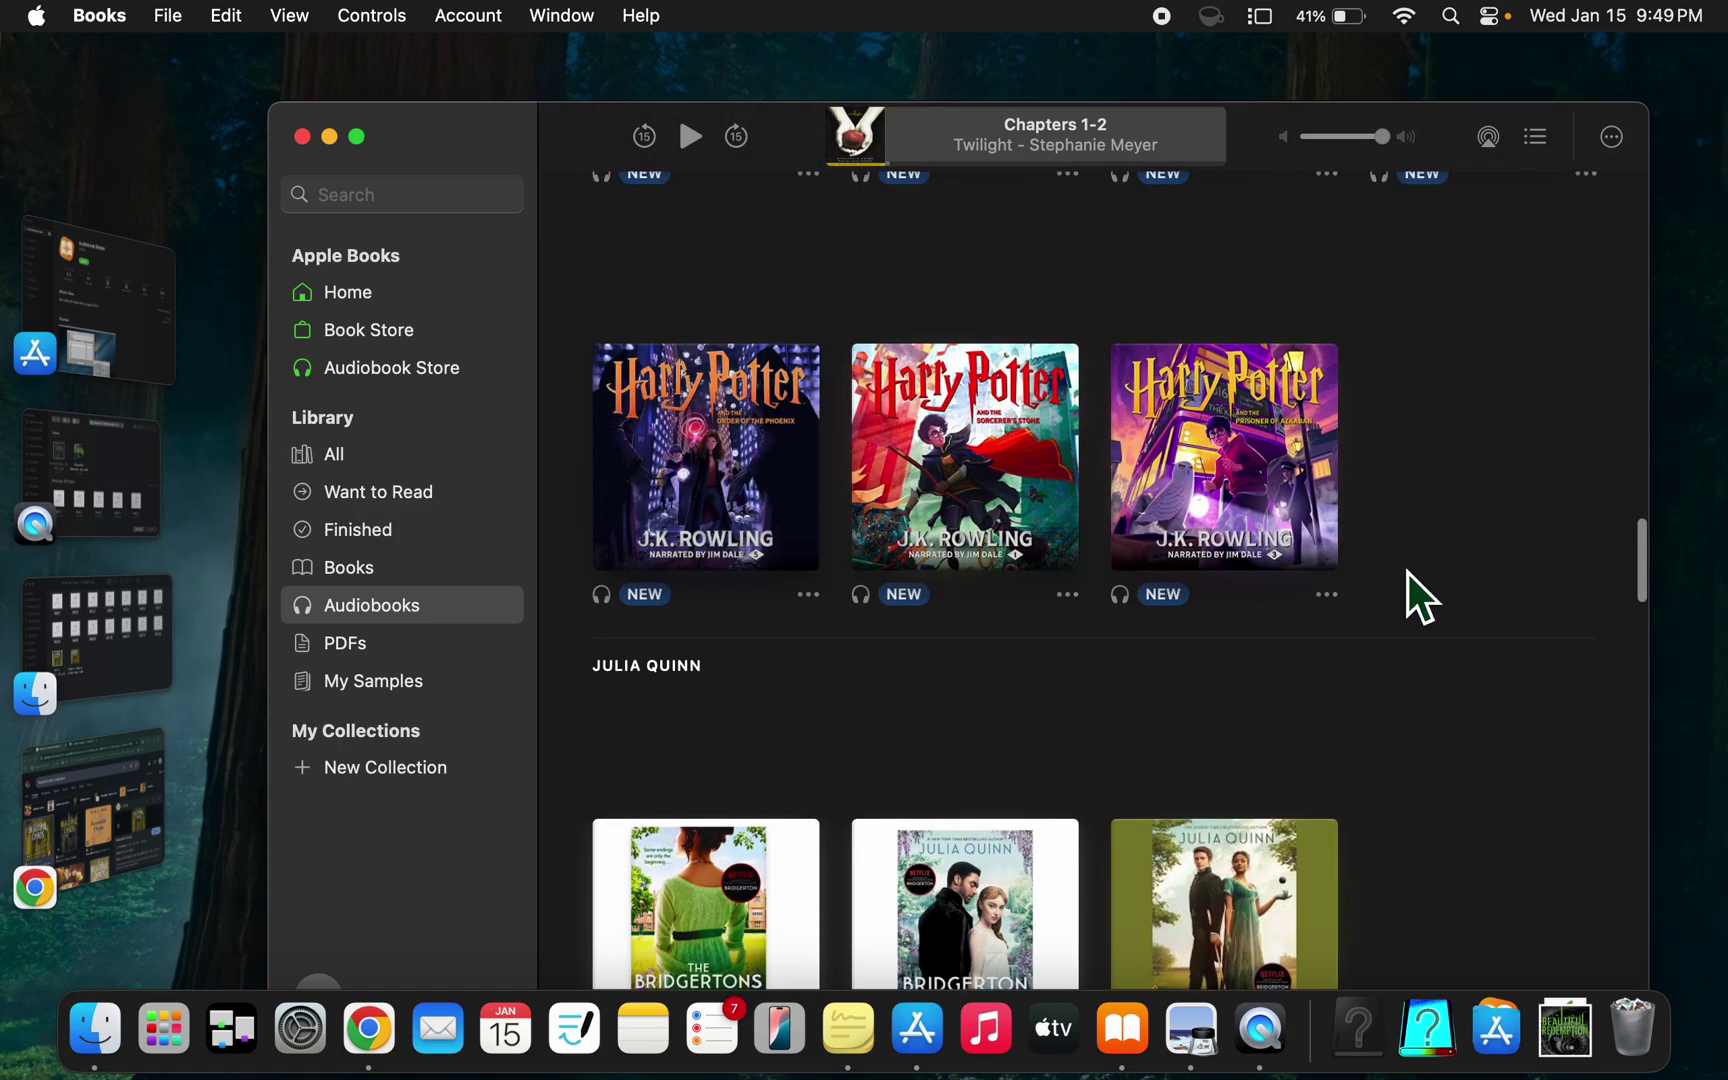
# - Launch the App Store from the Applications stack, try its search, then quit it
pyautogui.click(1495, 1025)
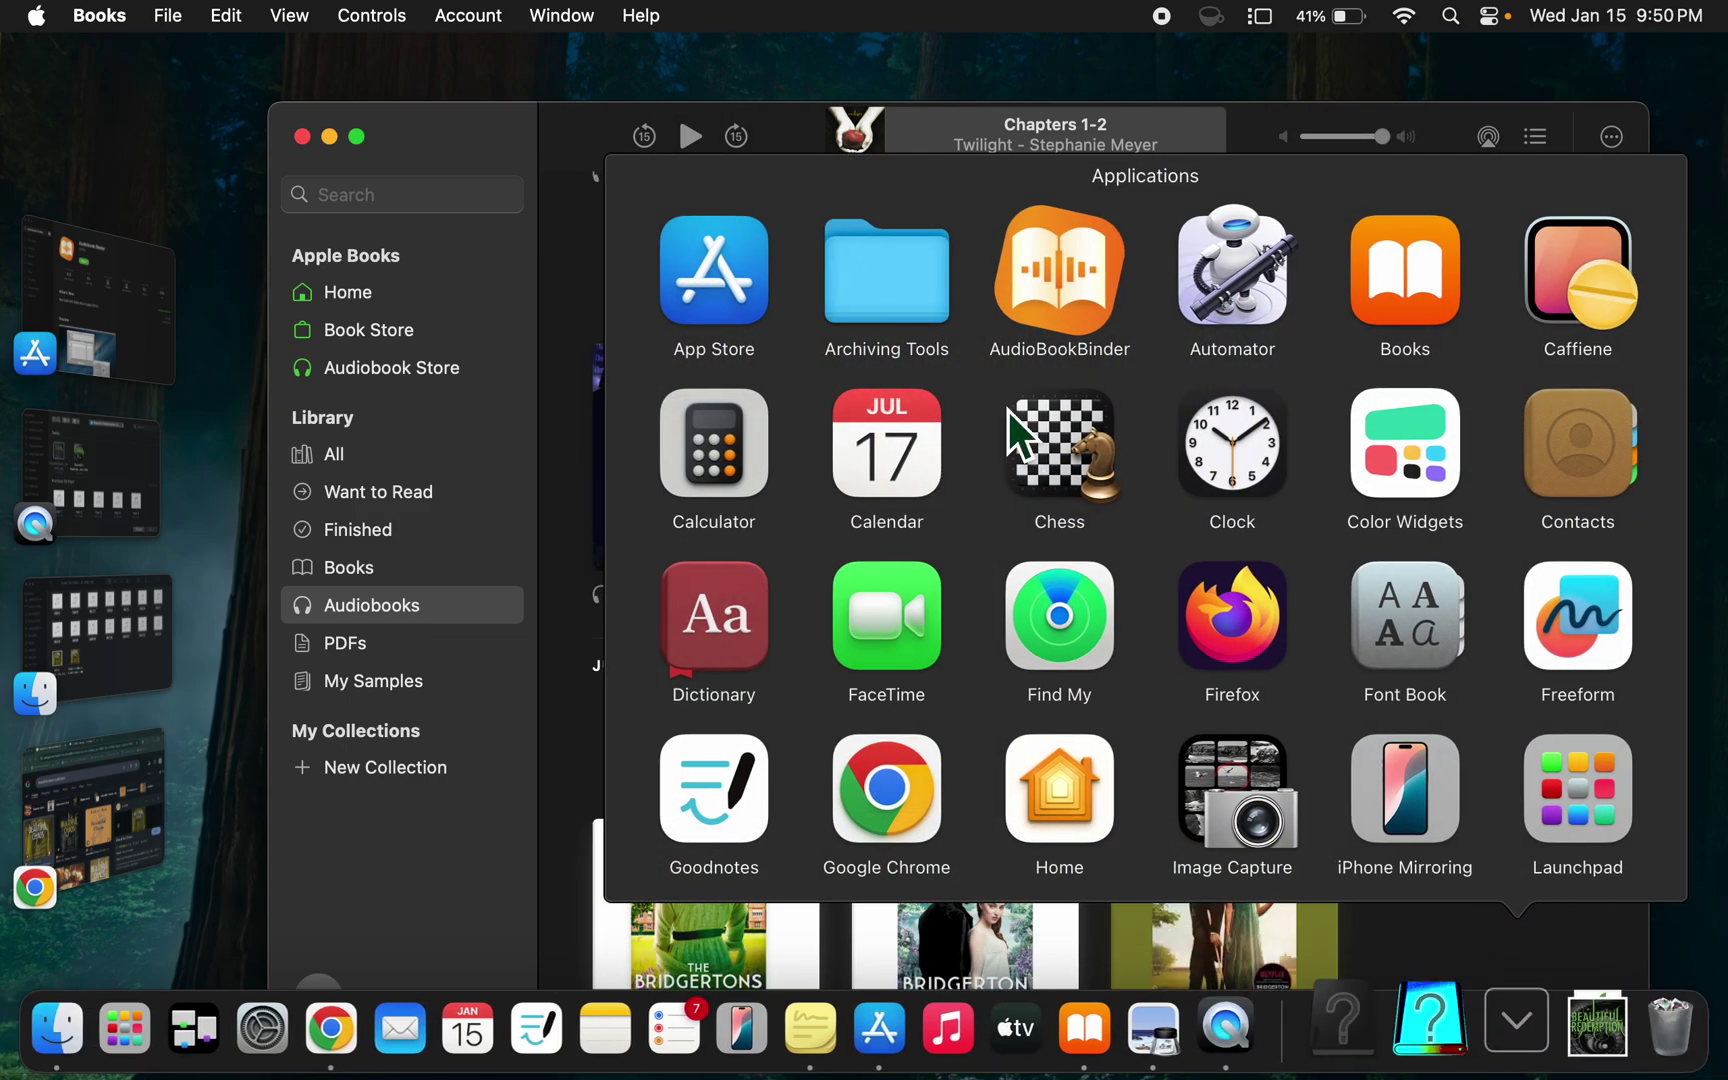
pyautogui.click(727, 283)
pyautogui.click(306, 124)
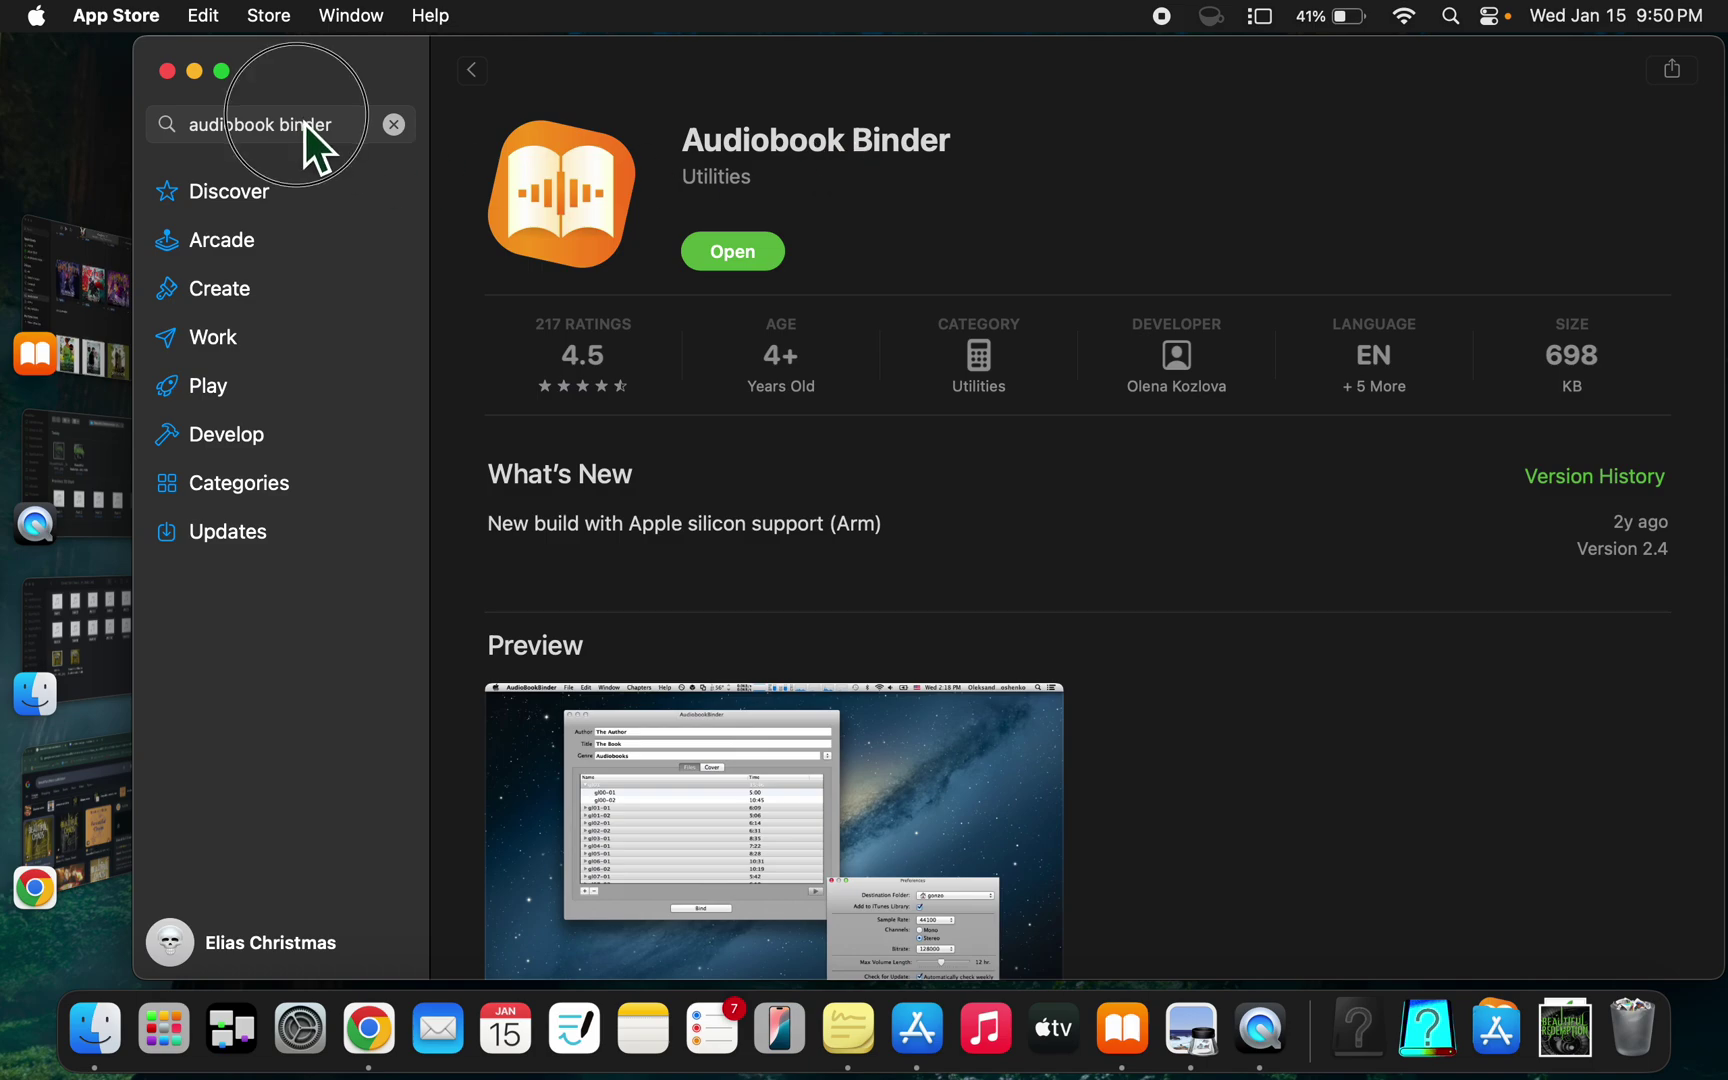
pyautogui.click(900, 192)
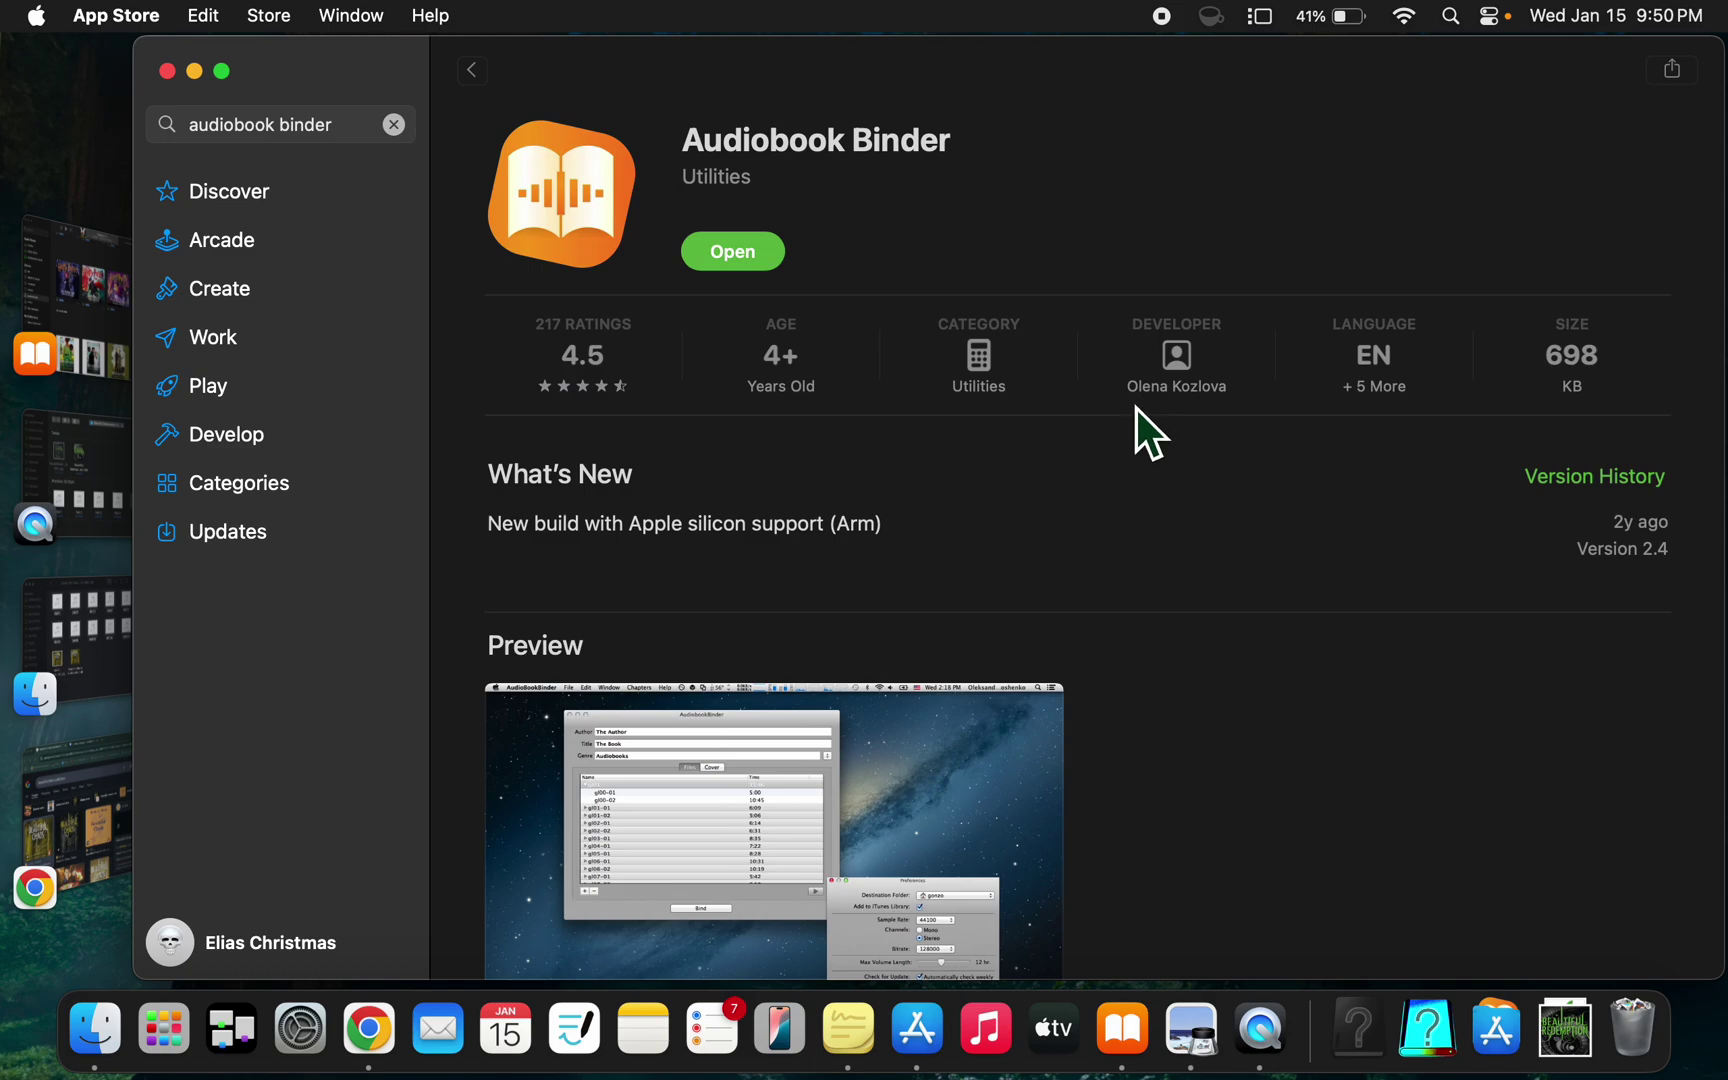
pyautogui.press('super+q')
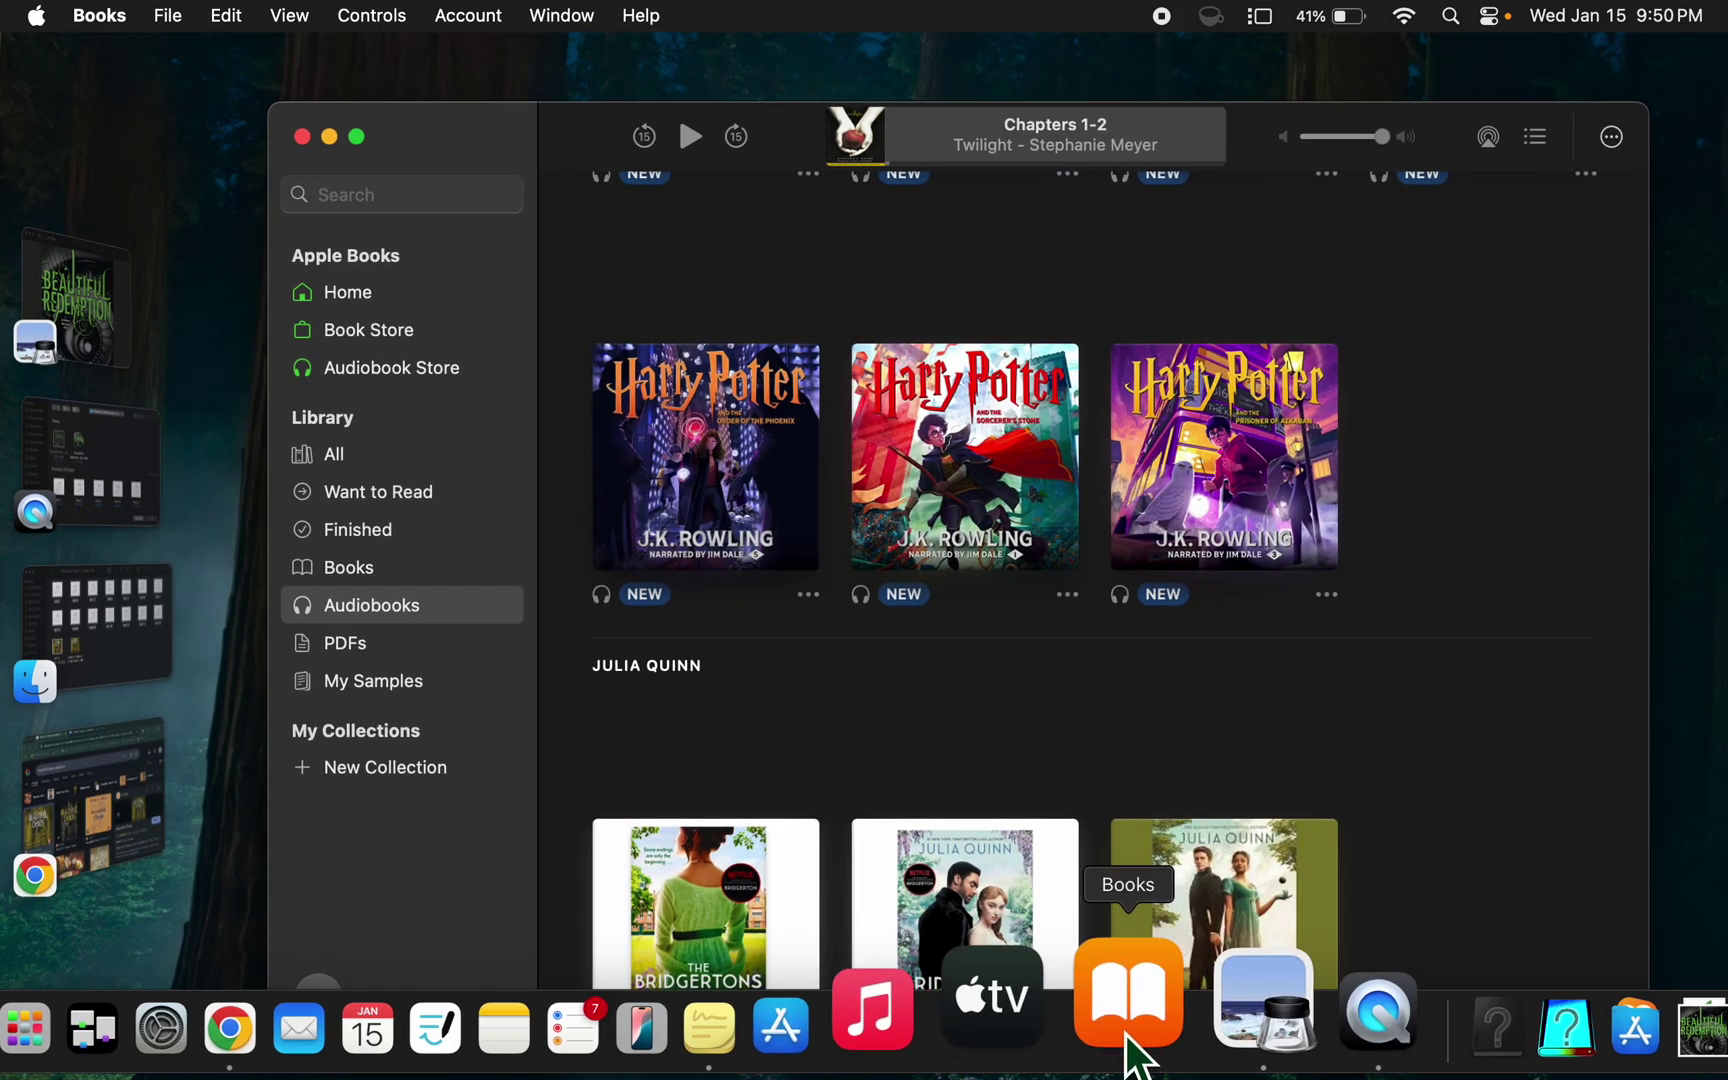
# - Launch AudioBookBinder and start a second project with File > New Audiobook
pyautogui.click(1499, 1030)
pyautogui.click(1083, 306)
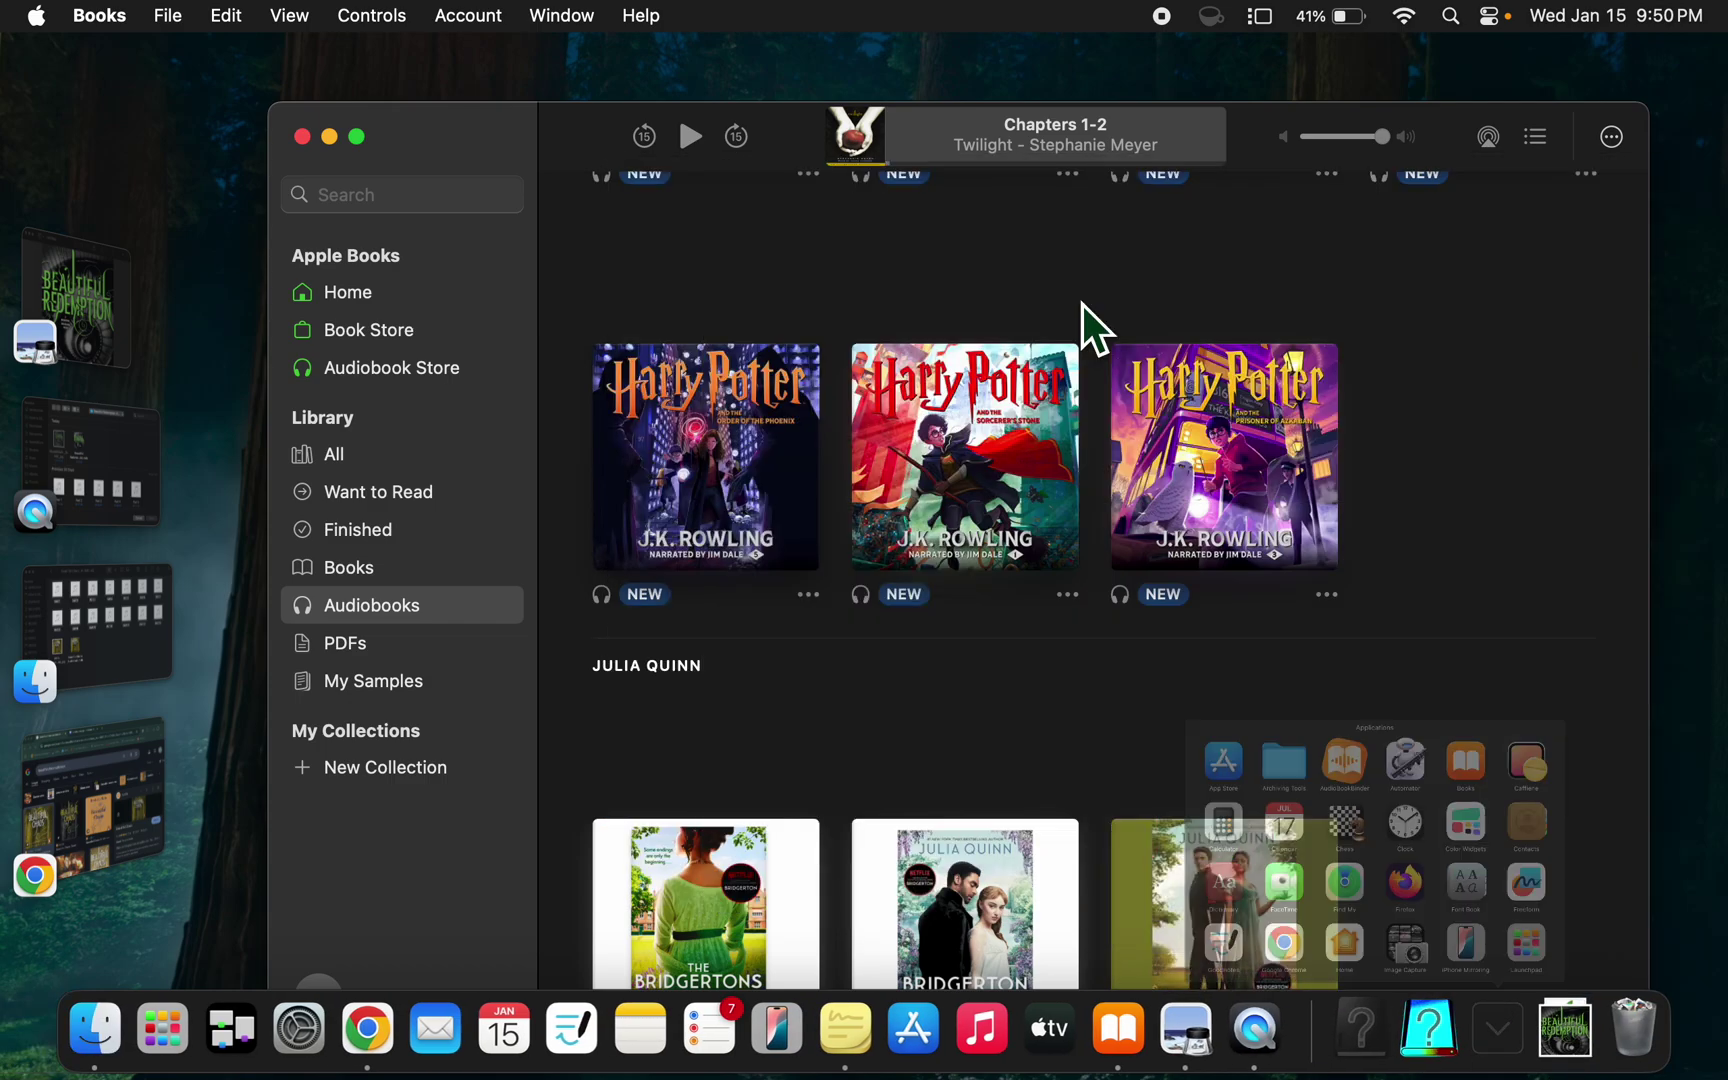
pyautogui.moveTo(717, 279); pyautogui.dragTo(762, 174)
pyautogui.click(268, 15)
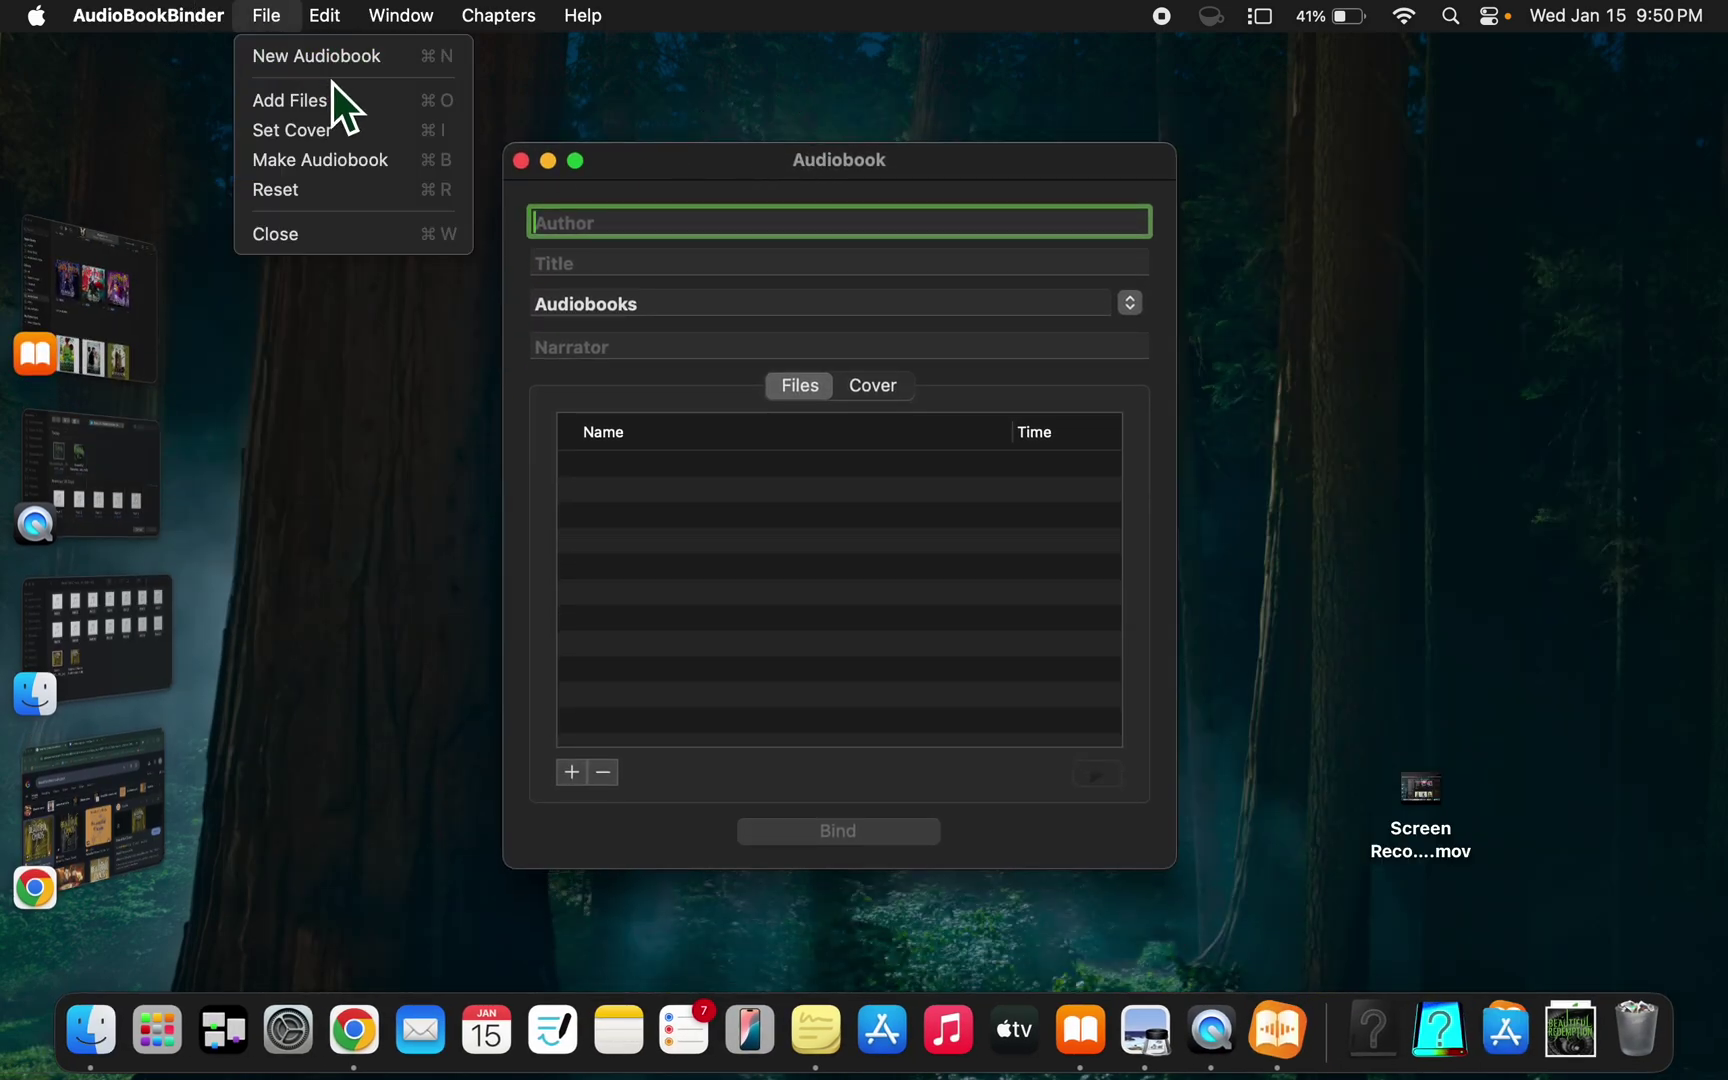
pyautogui.click(329, 63)
# - Close the extra Audiobook window and reposition the remaining one
pyautogui.moveTo(737, 95); pyautogui.dragTo(959, 172)
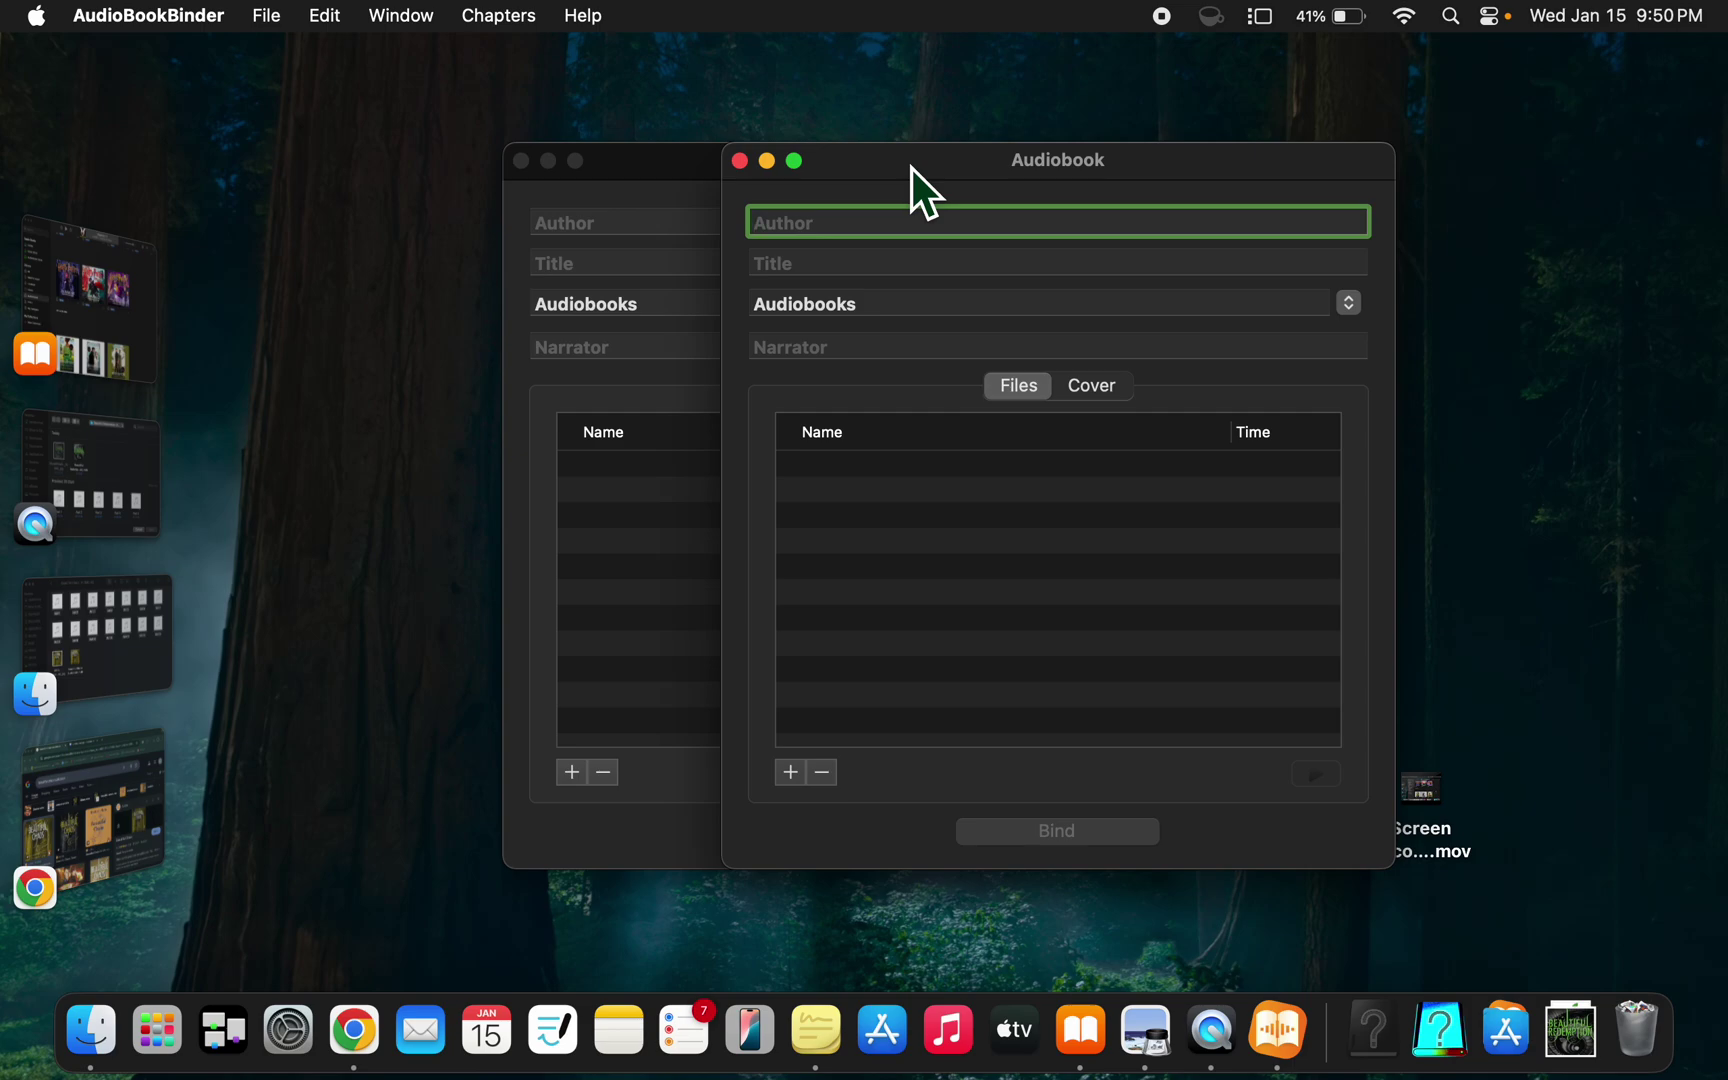
pyautogui.click(742, 162)
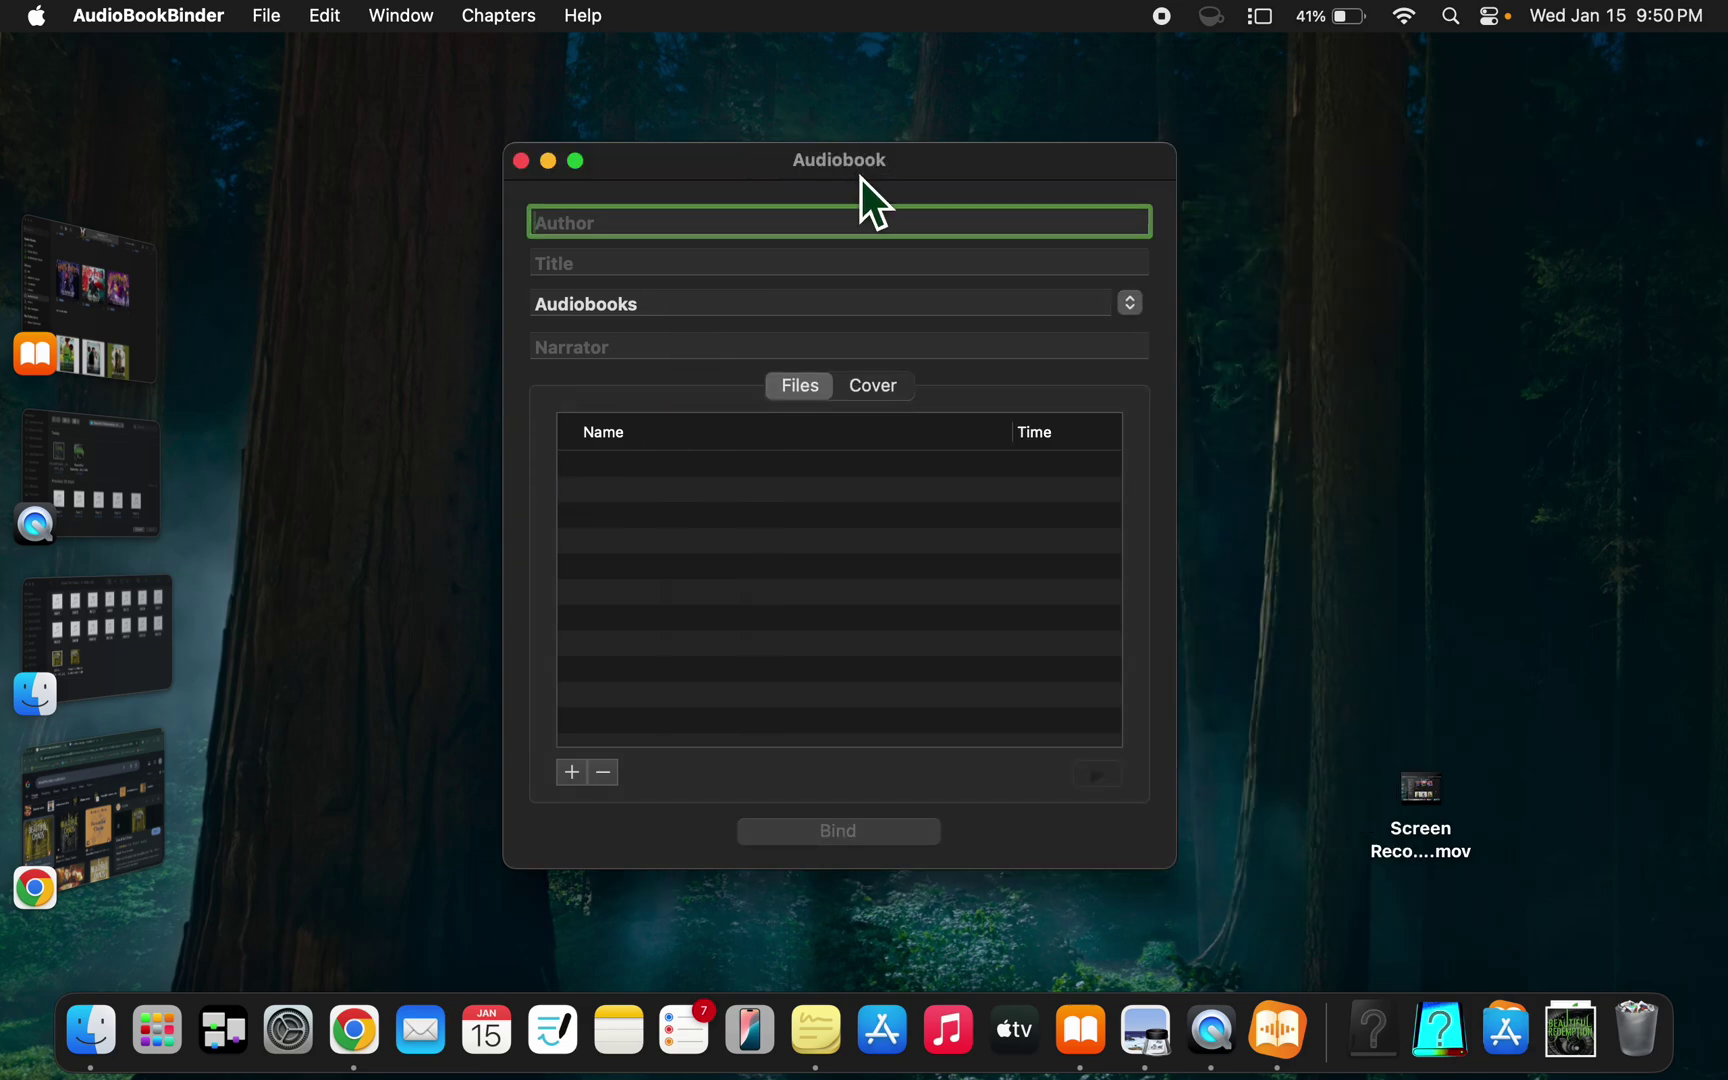
pyautogui.moveTo(861, 175); pyautogui.dragTo(872, 169)
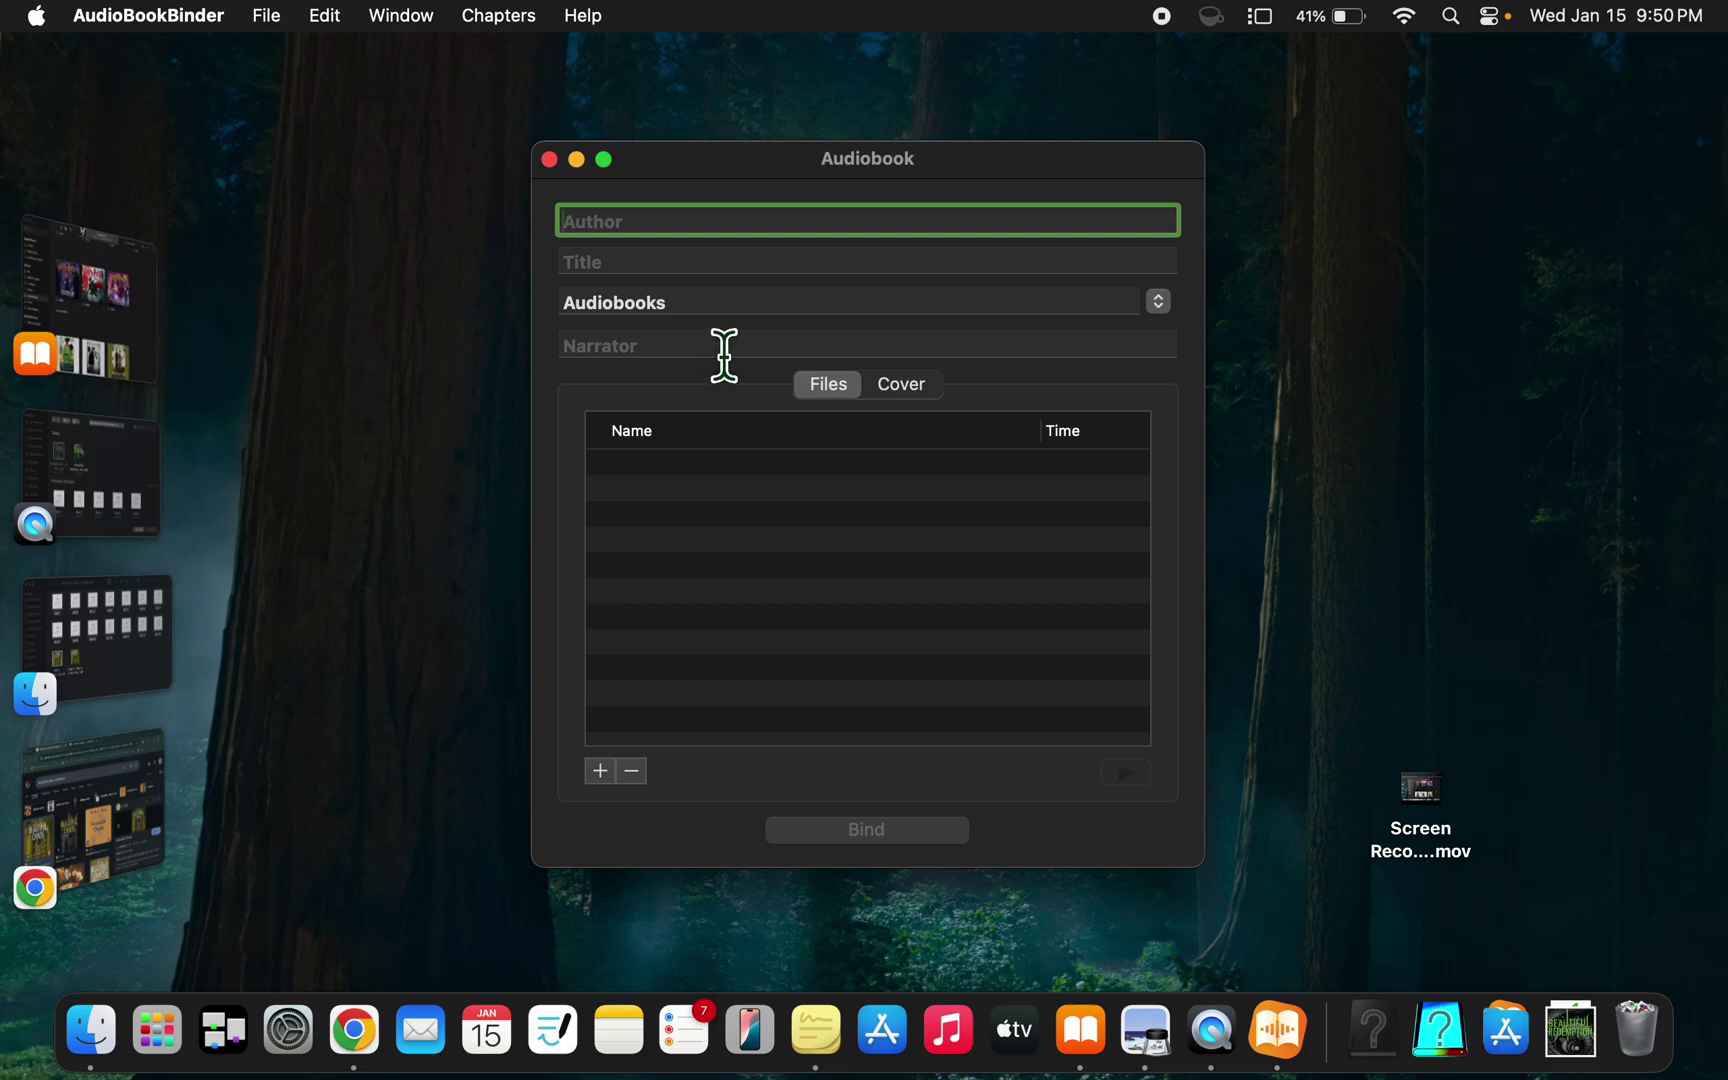
# - Bring the Beautiful Chaos folder forward, marquee-select Parts 1–14, then clear the selection
pyautogui.click(121, 655)
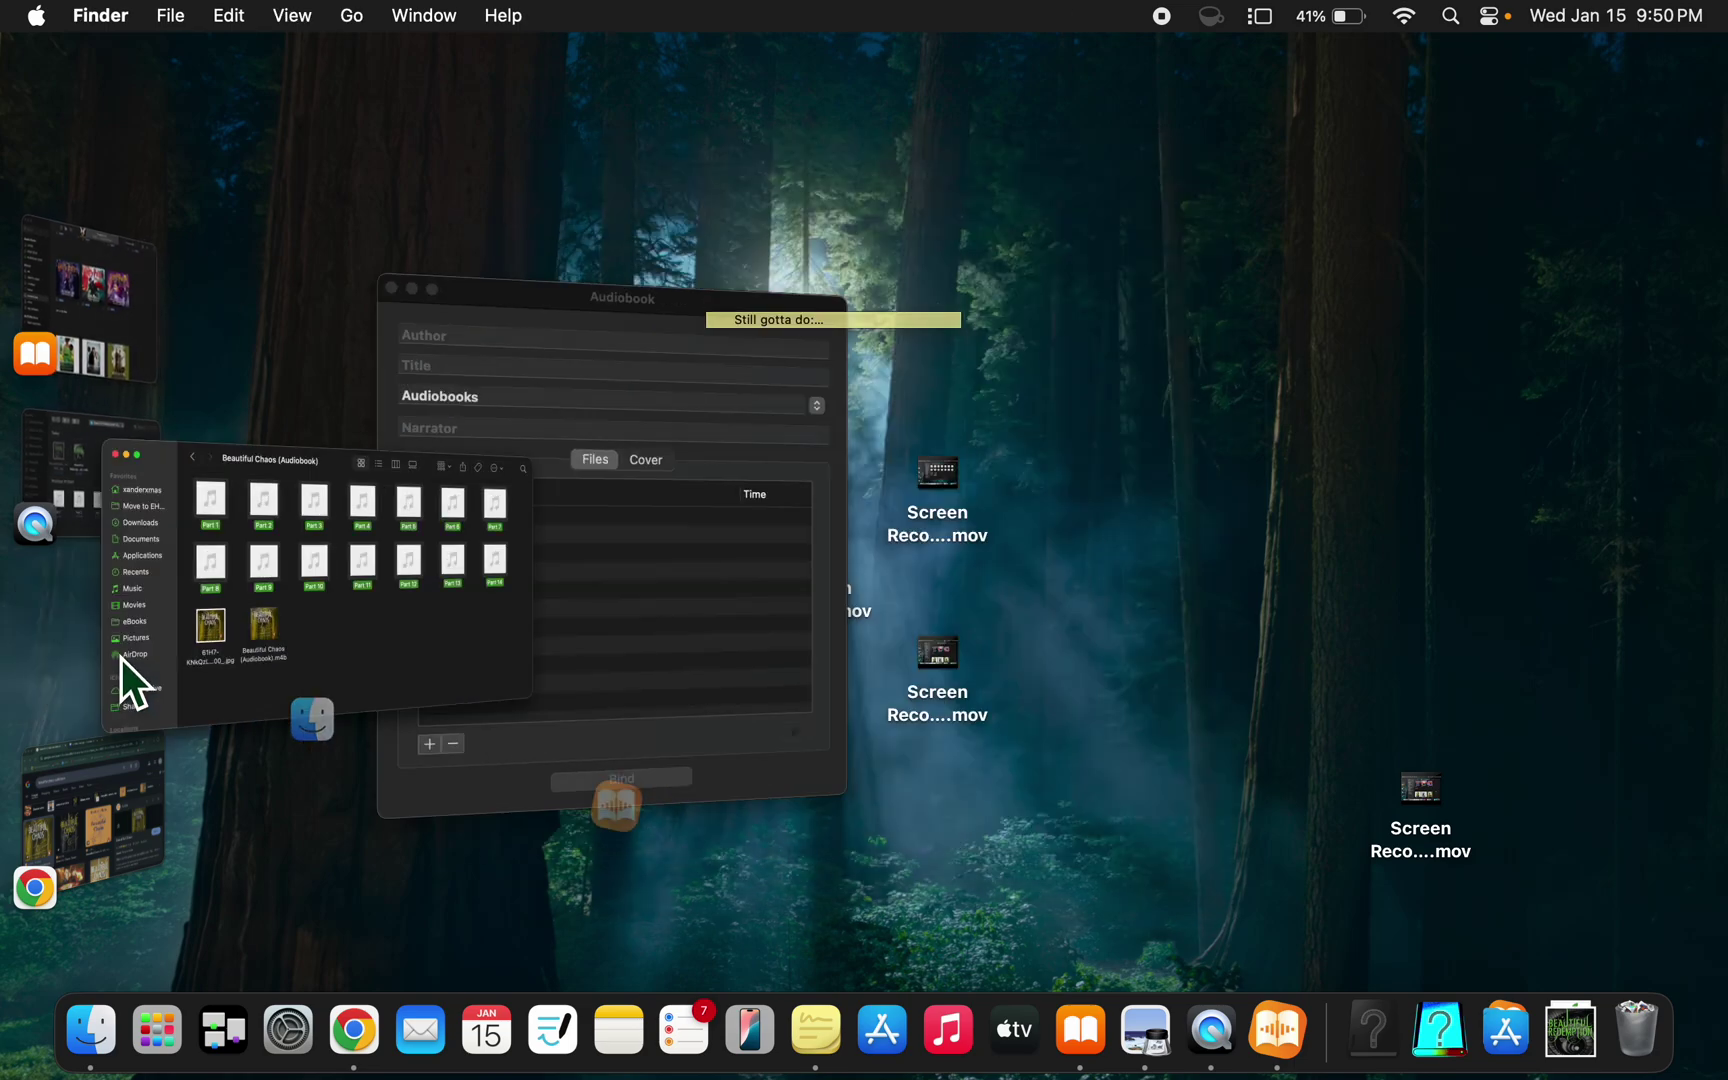
pyautogui.moveTo(520, 215); pyautogui.dragTo(1544, 428)
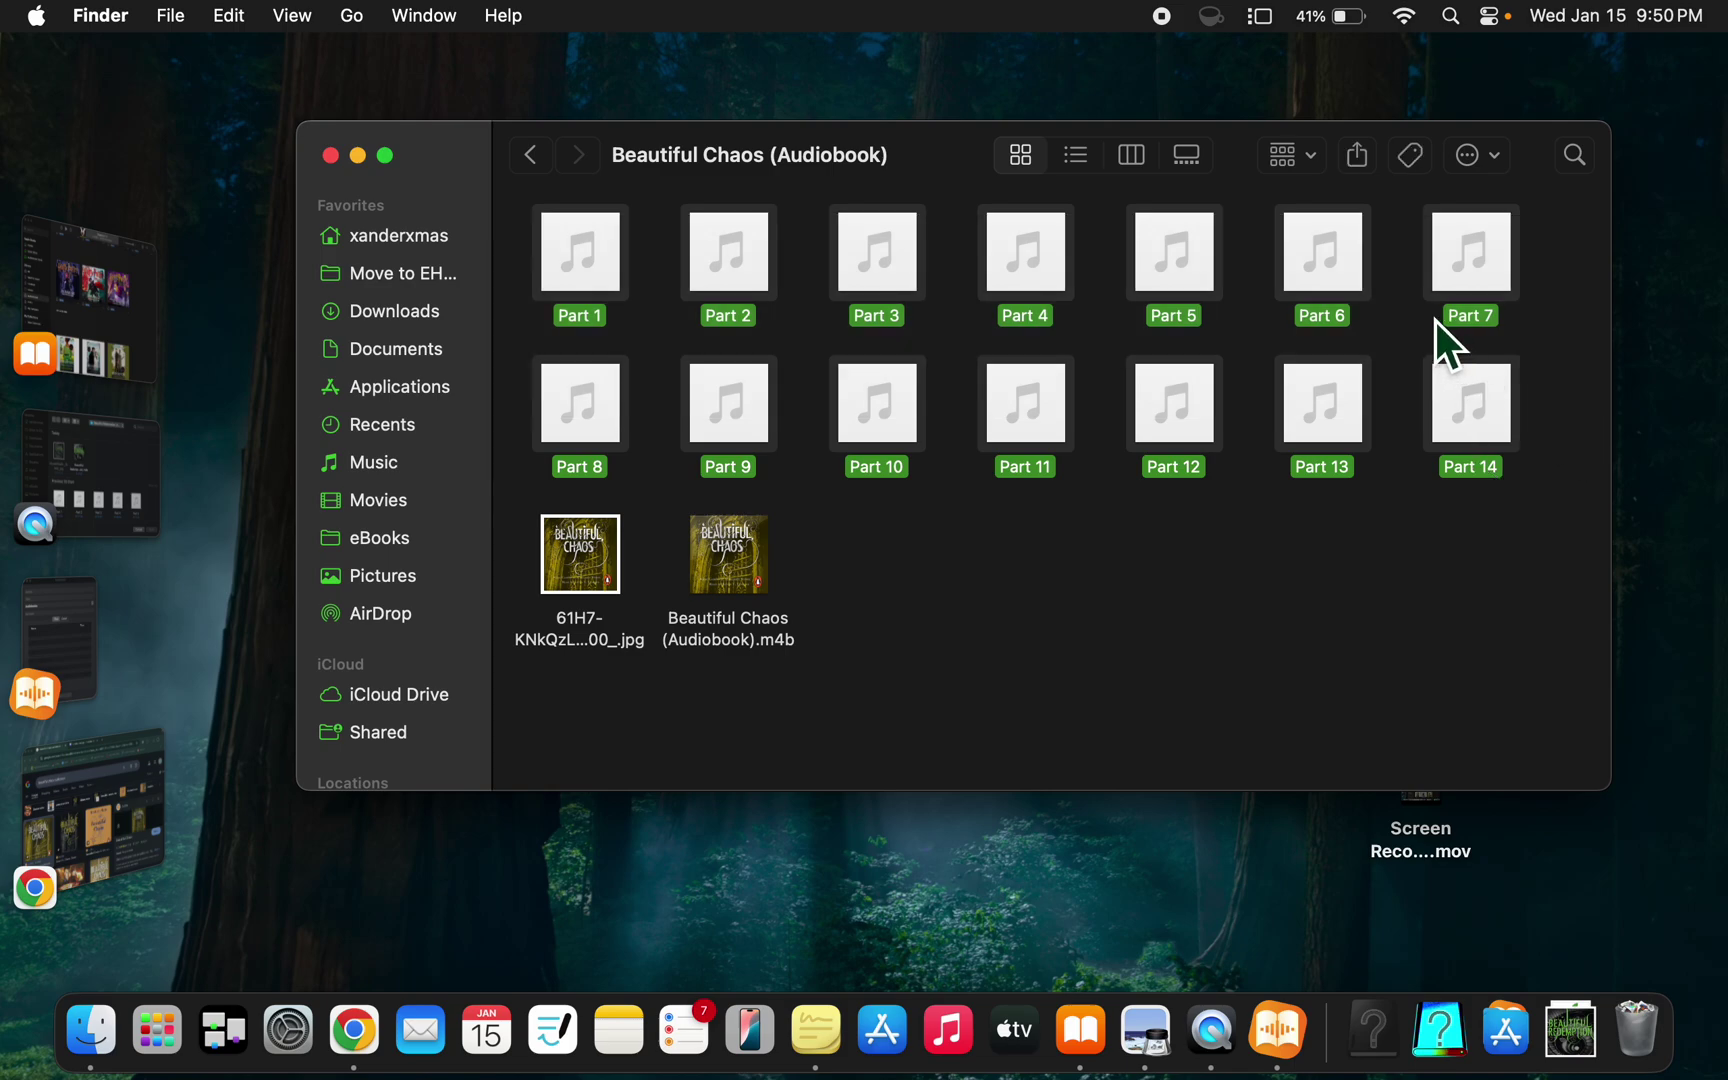
pyautogui.click(1262, 316)
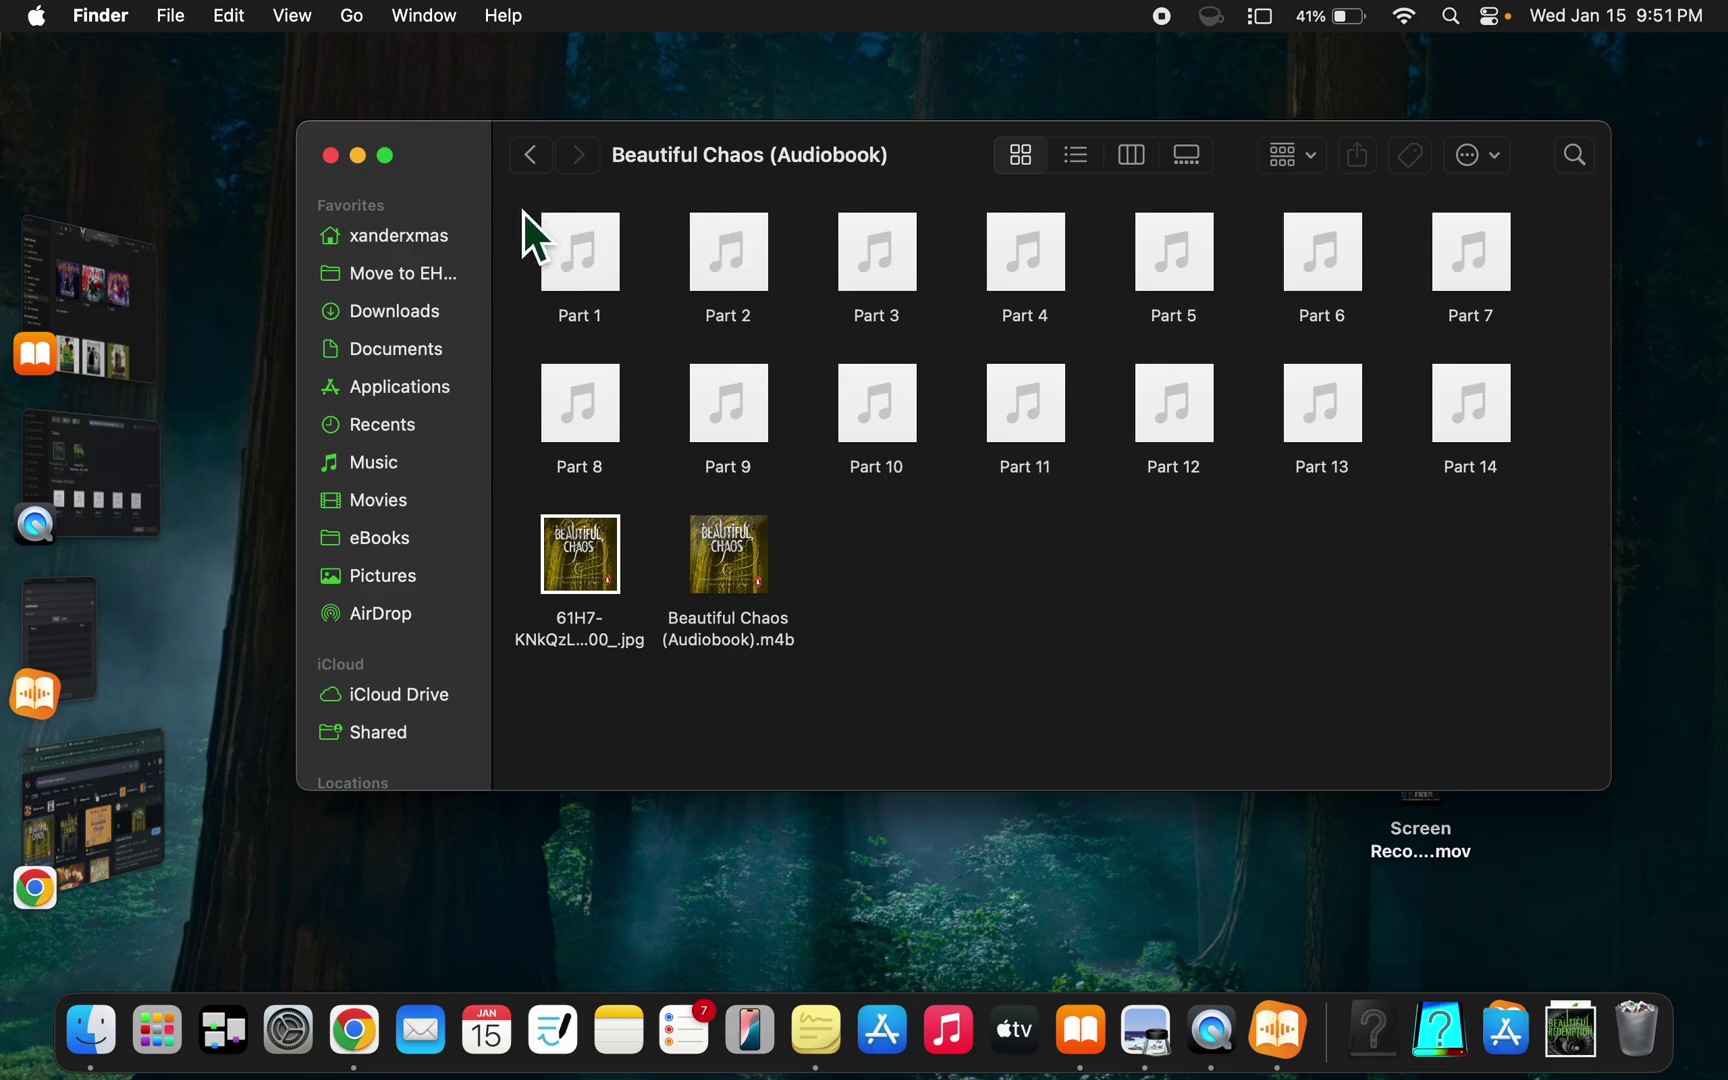
# - Browse the Books library, peek at a Harry Potter audiobook's options, then return to AudioBookBinder
pyautogui.click(138, 271)
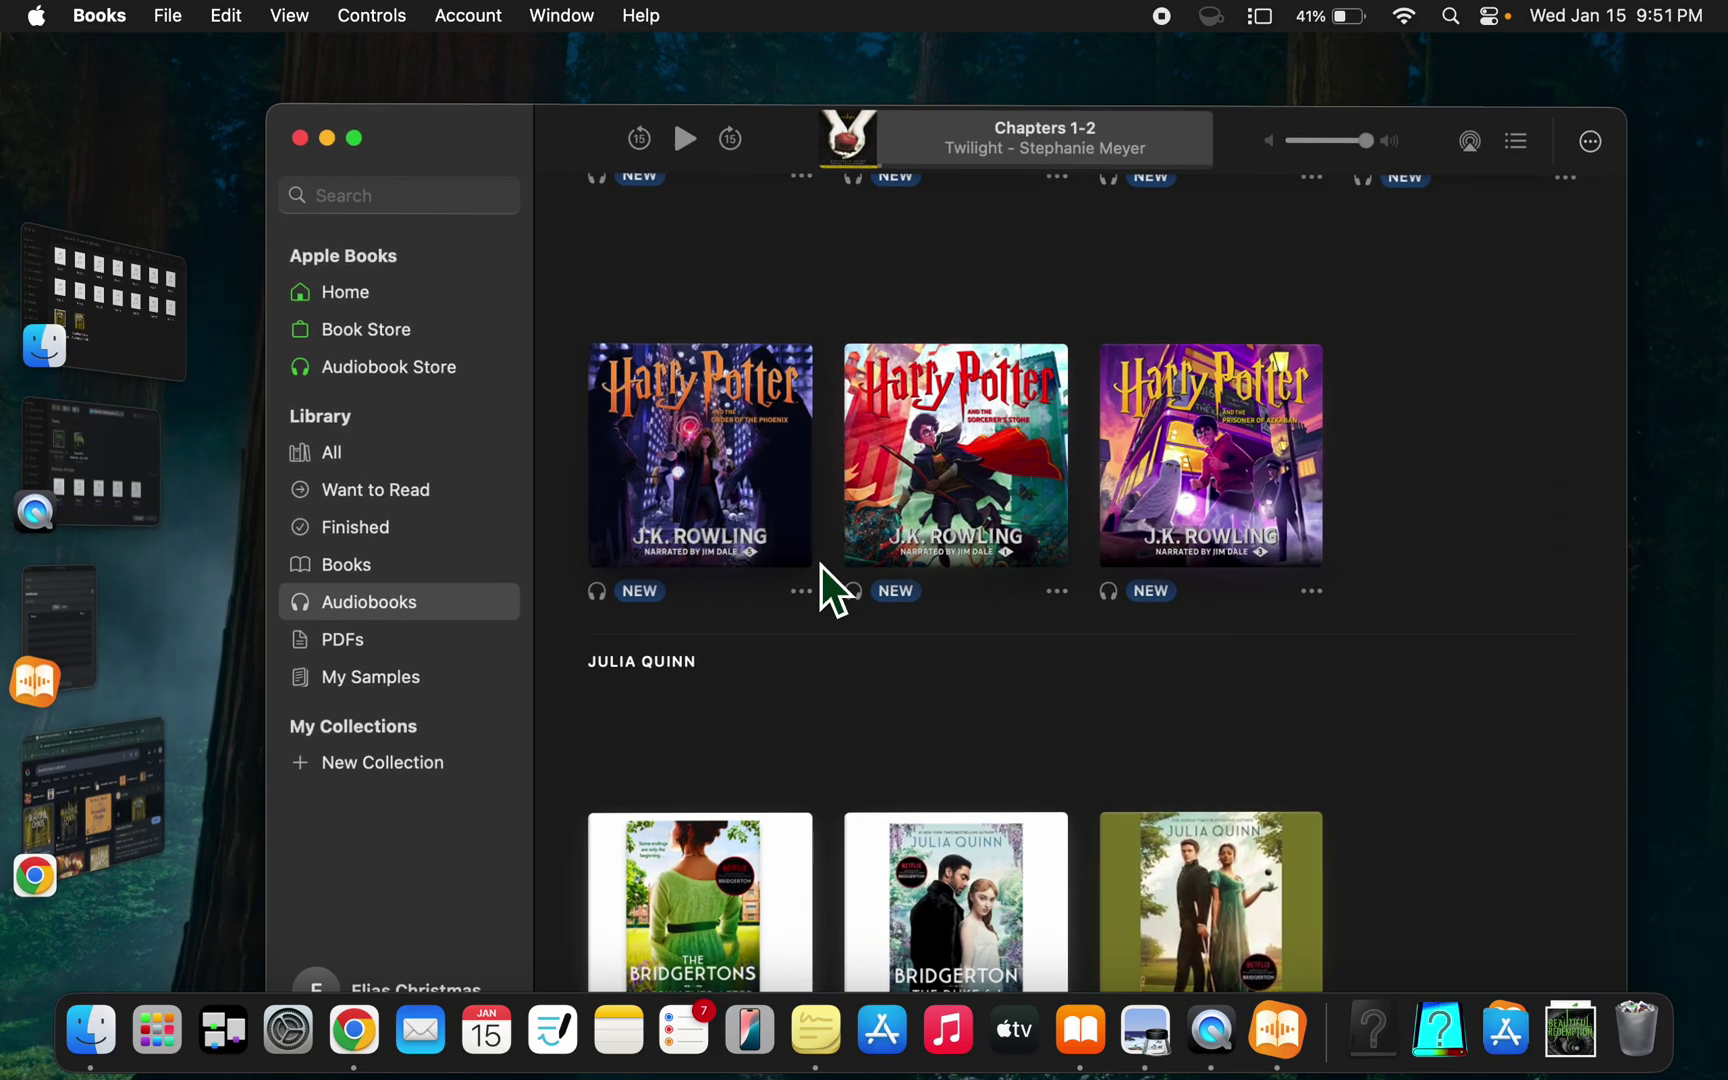
pyautogui.scroll(3, 1044, 672)
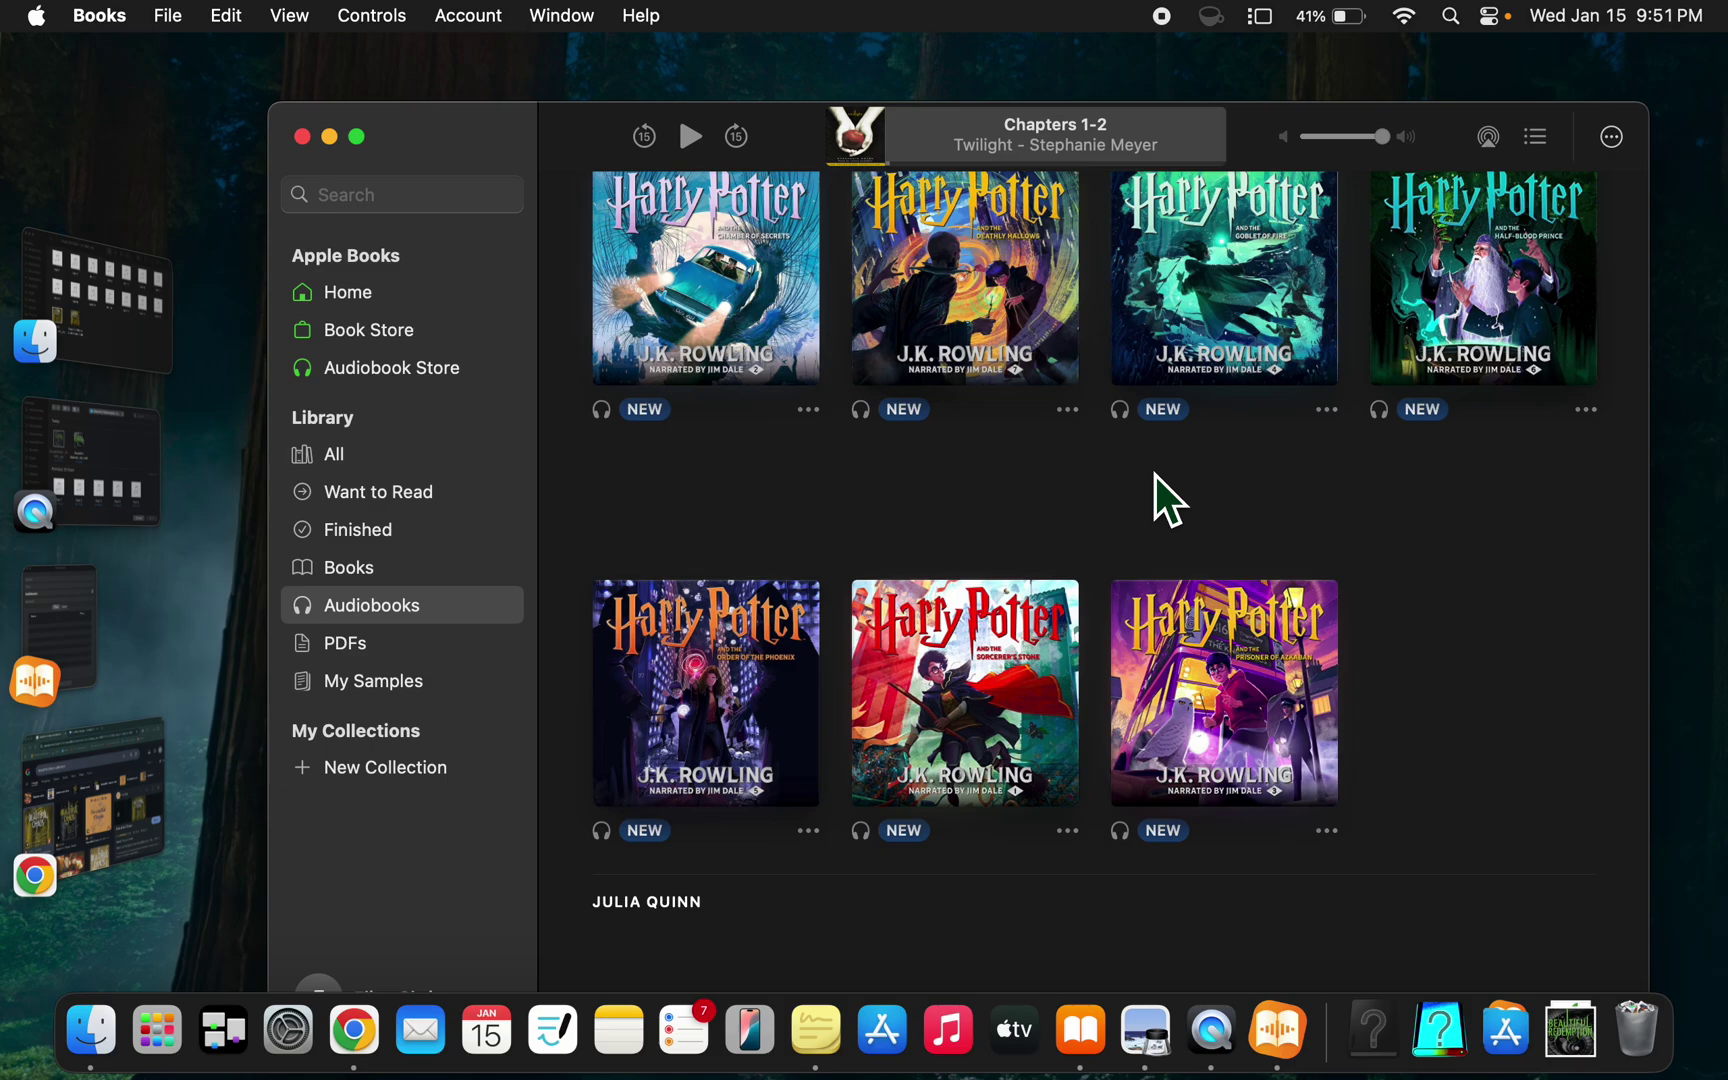
pyautogui.click(1066, 410)
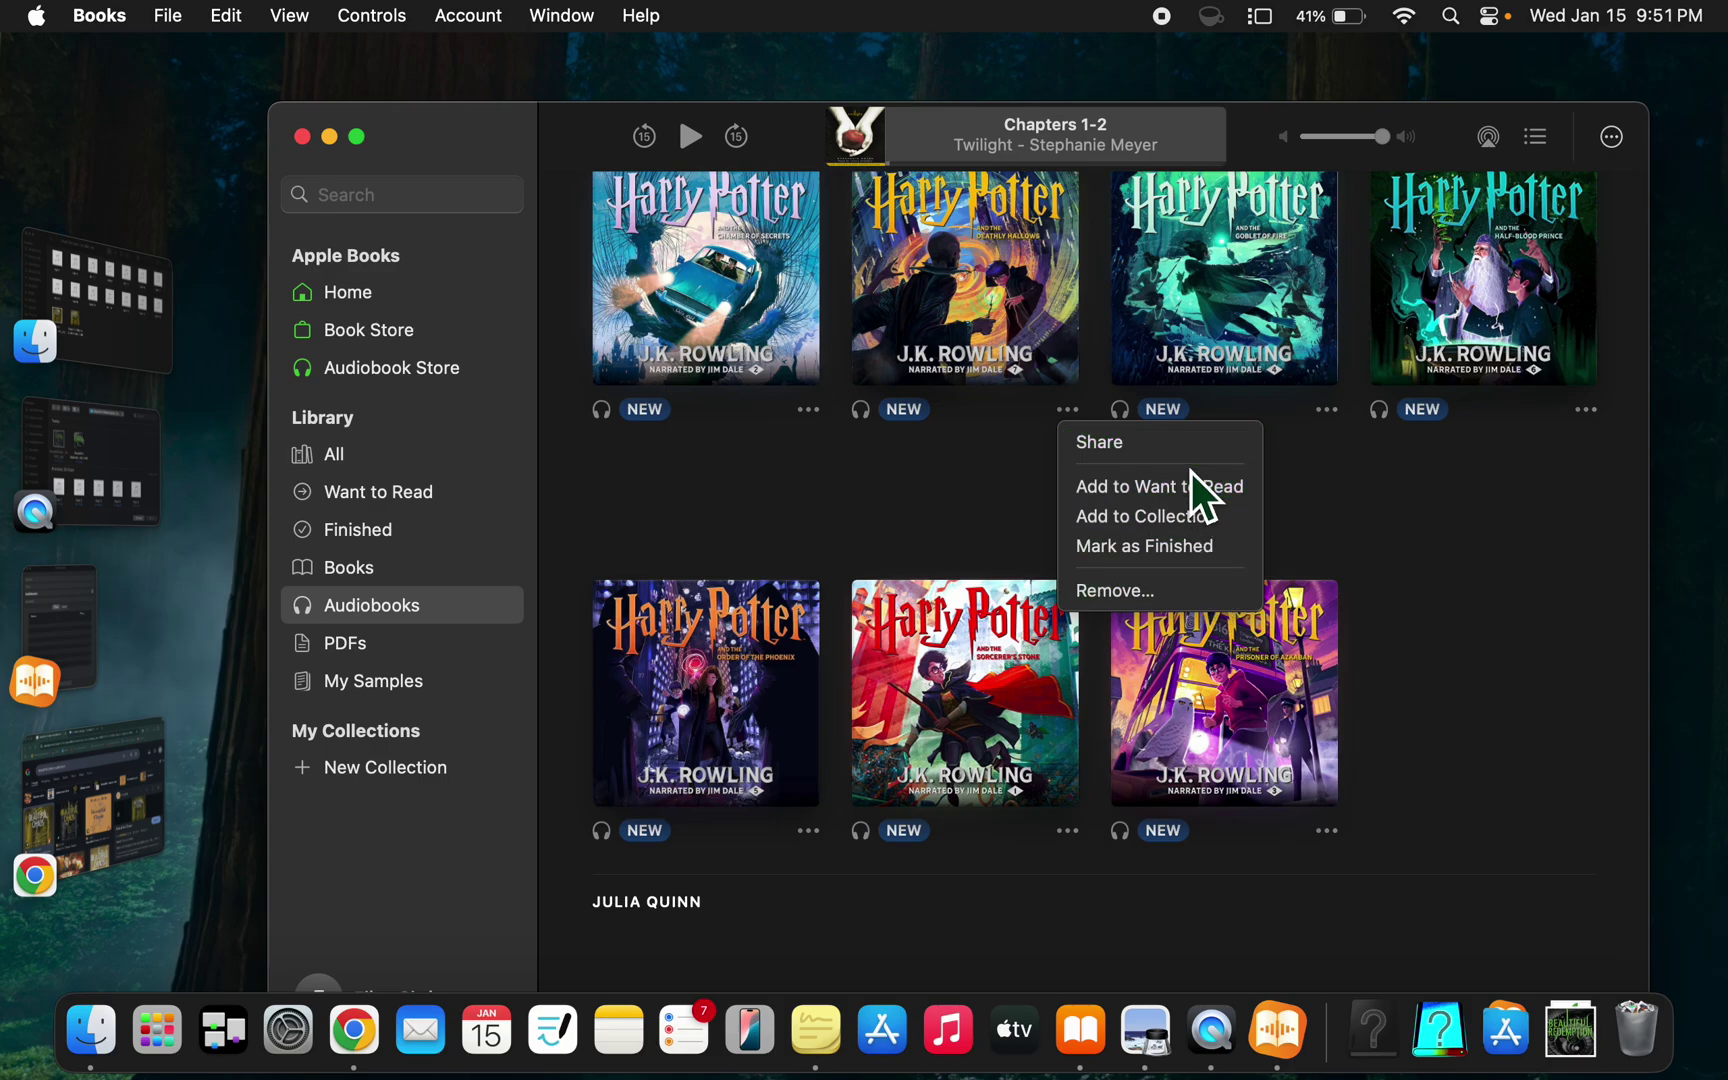
pyautogui.click(1438, 580)
pyautogui.scroll(3, 1021, 519)
pyautogui.scroll(-4, 1033, 512)
pyautogui.scroll(-4, 1033, 512)
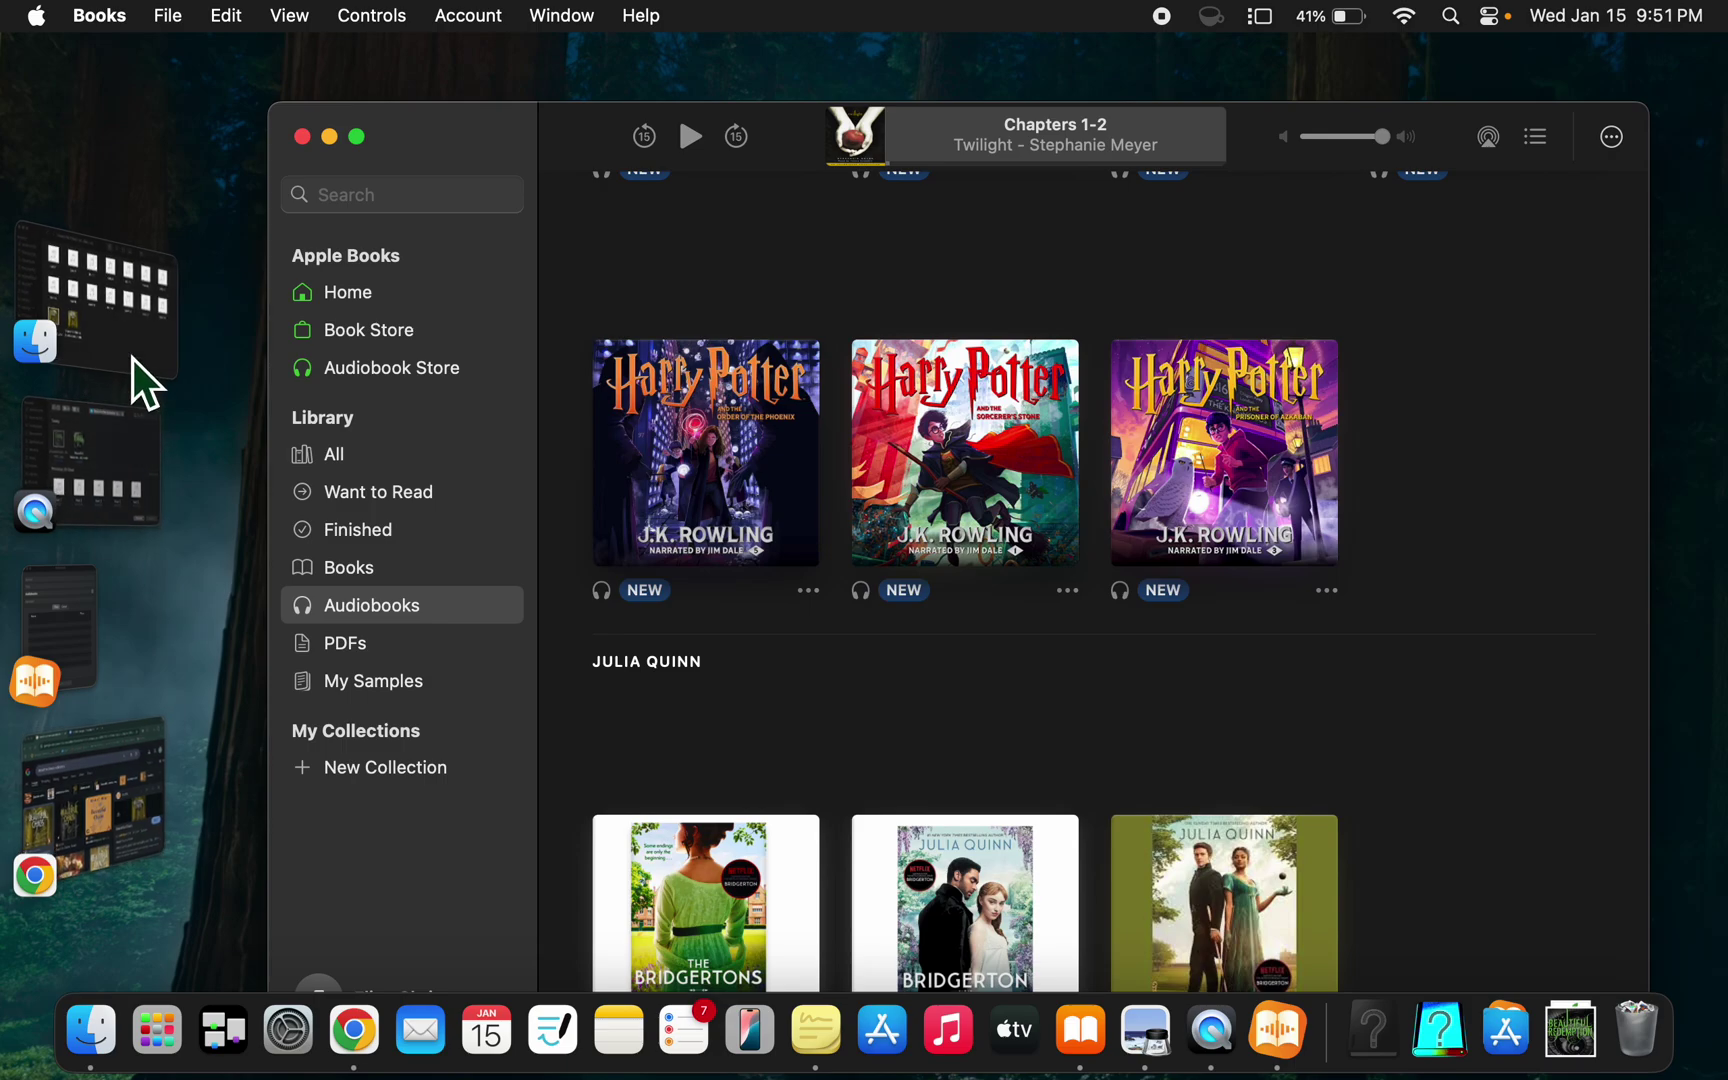
pyautogui.click(82, 605)
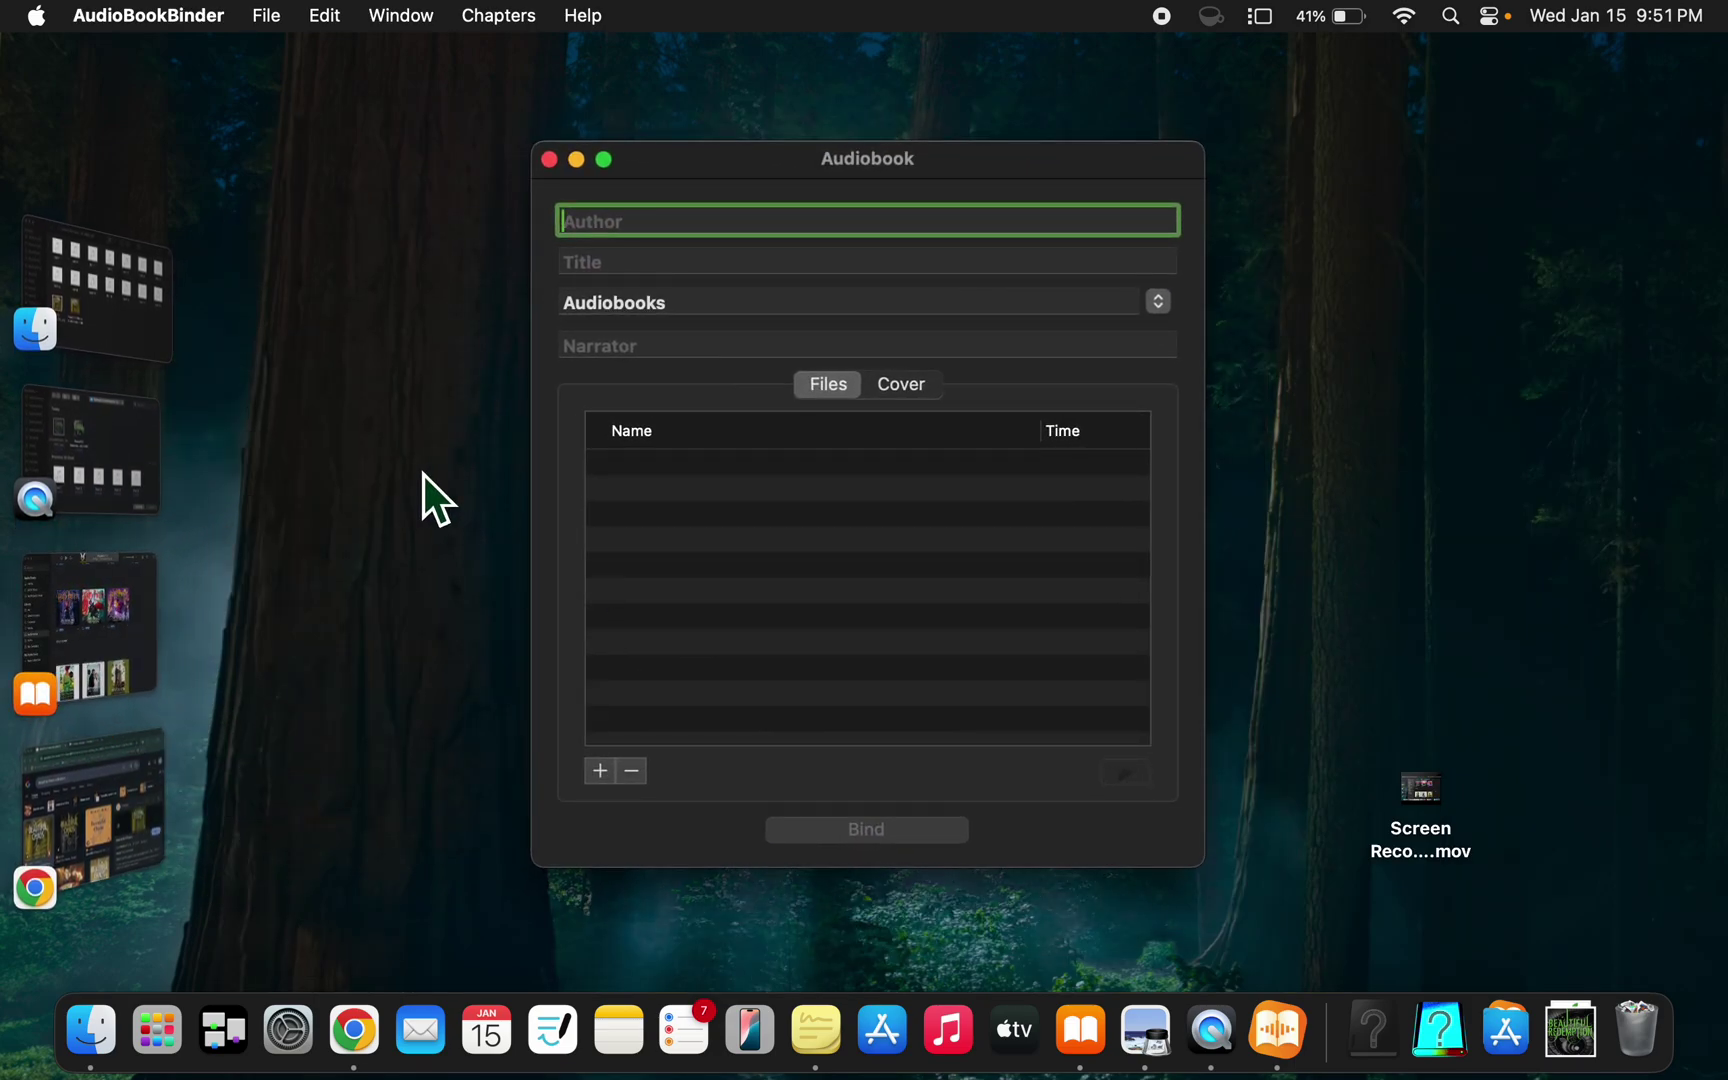
# - In the Beautiful Chaos folder, select and deselect the .m4b and Part 1, then return to AudioBookBinder
pyautogui.click(145, 302)
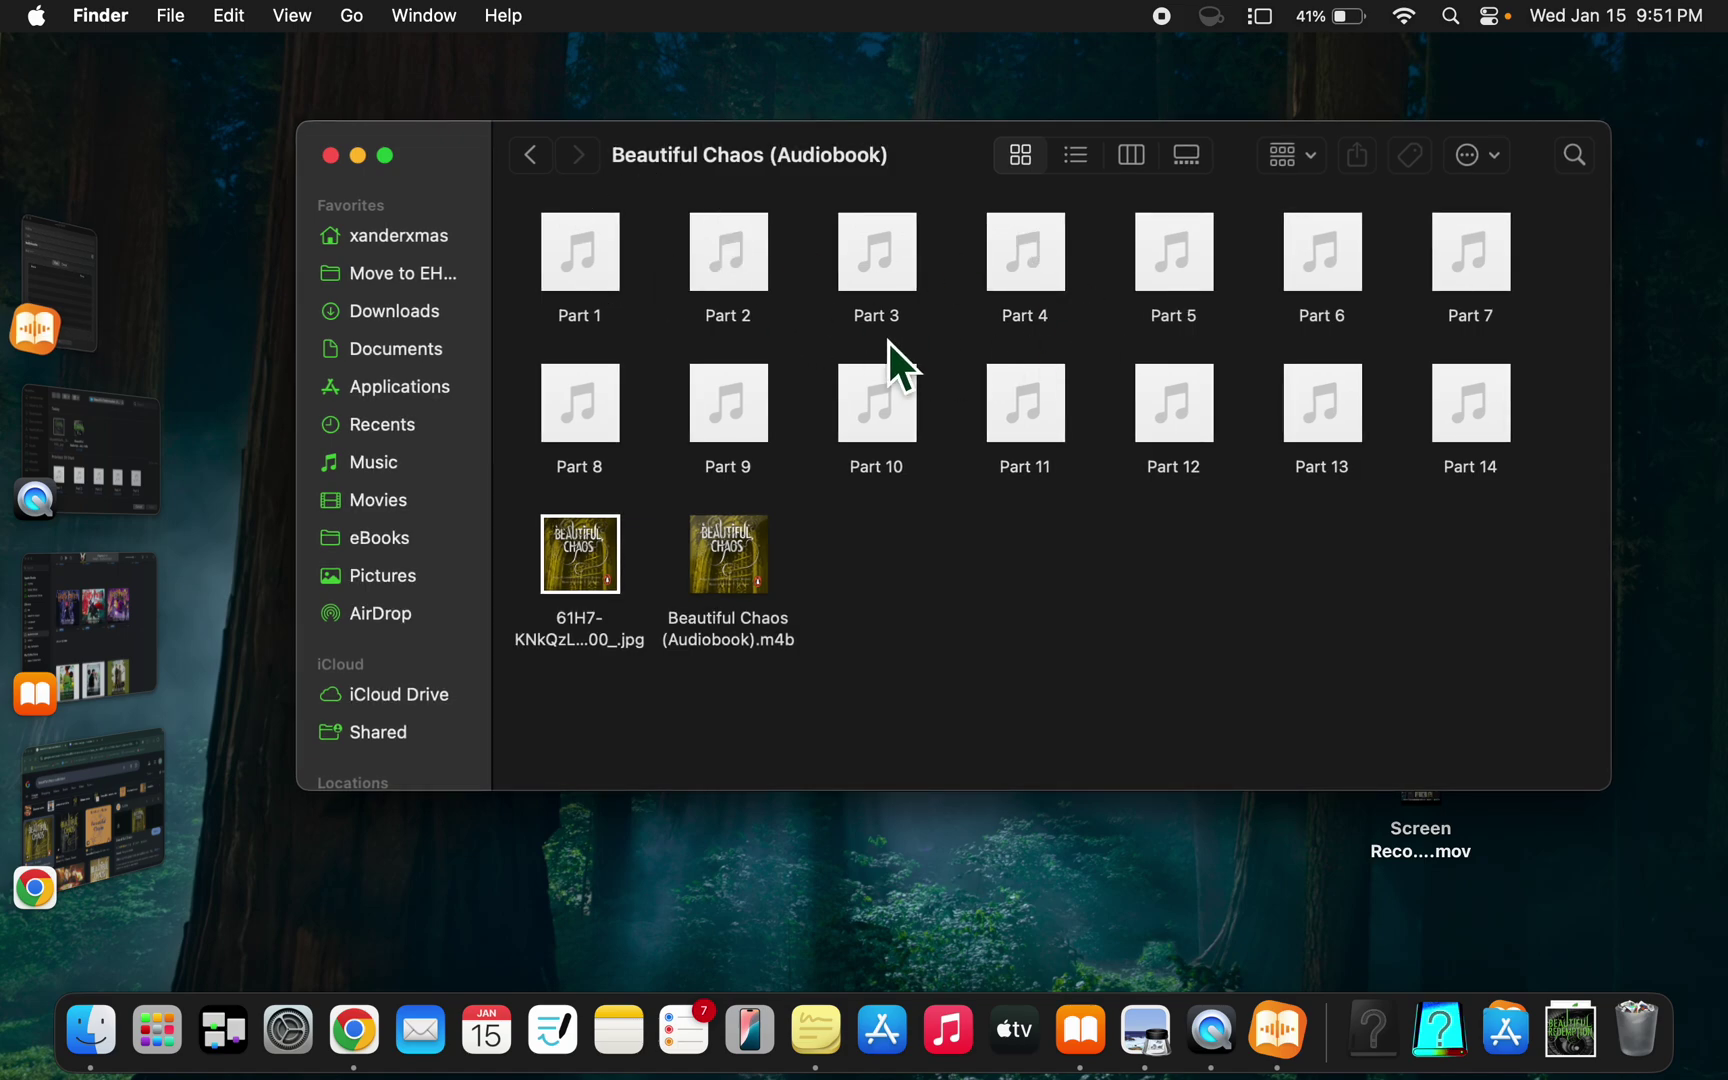
pyautogui.click(778, 639)
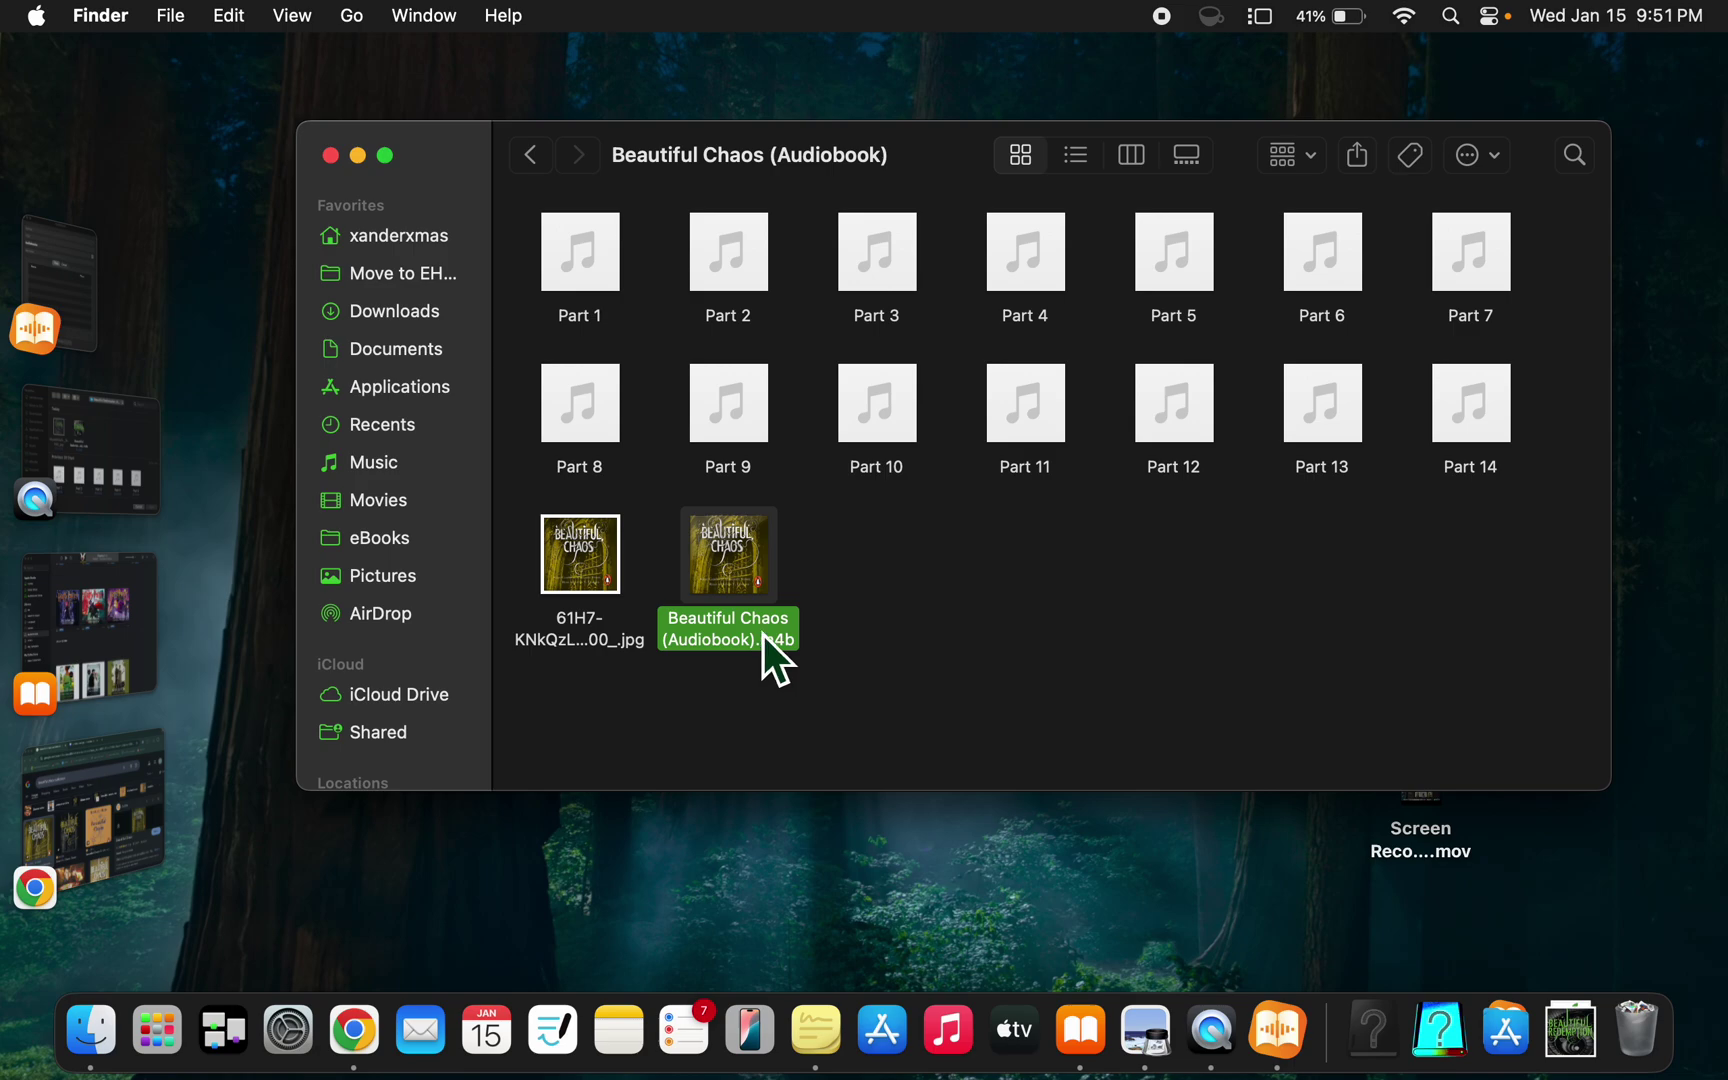
pyautogui.click(1104, 527)
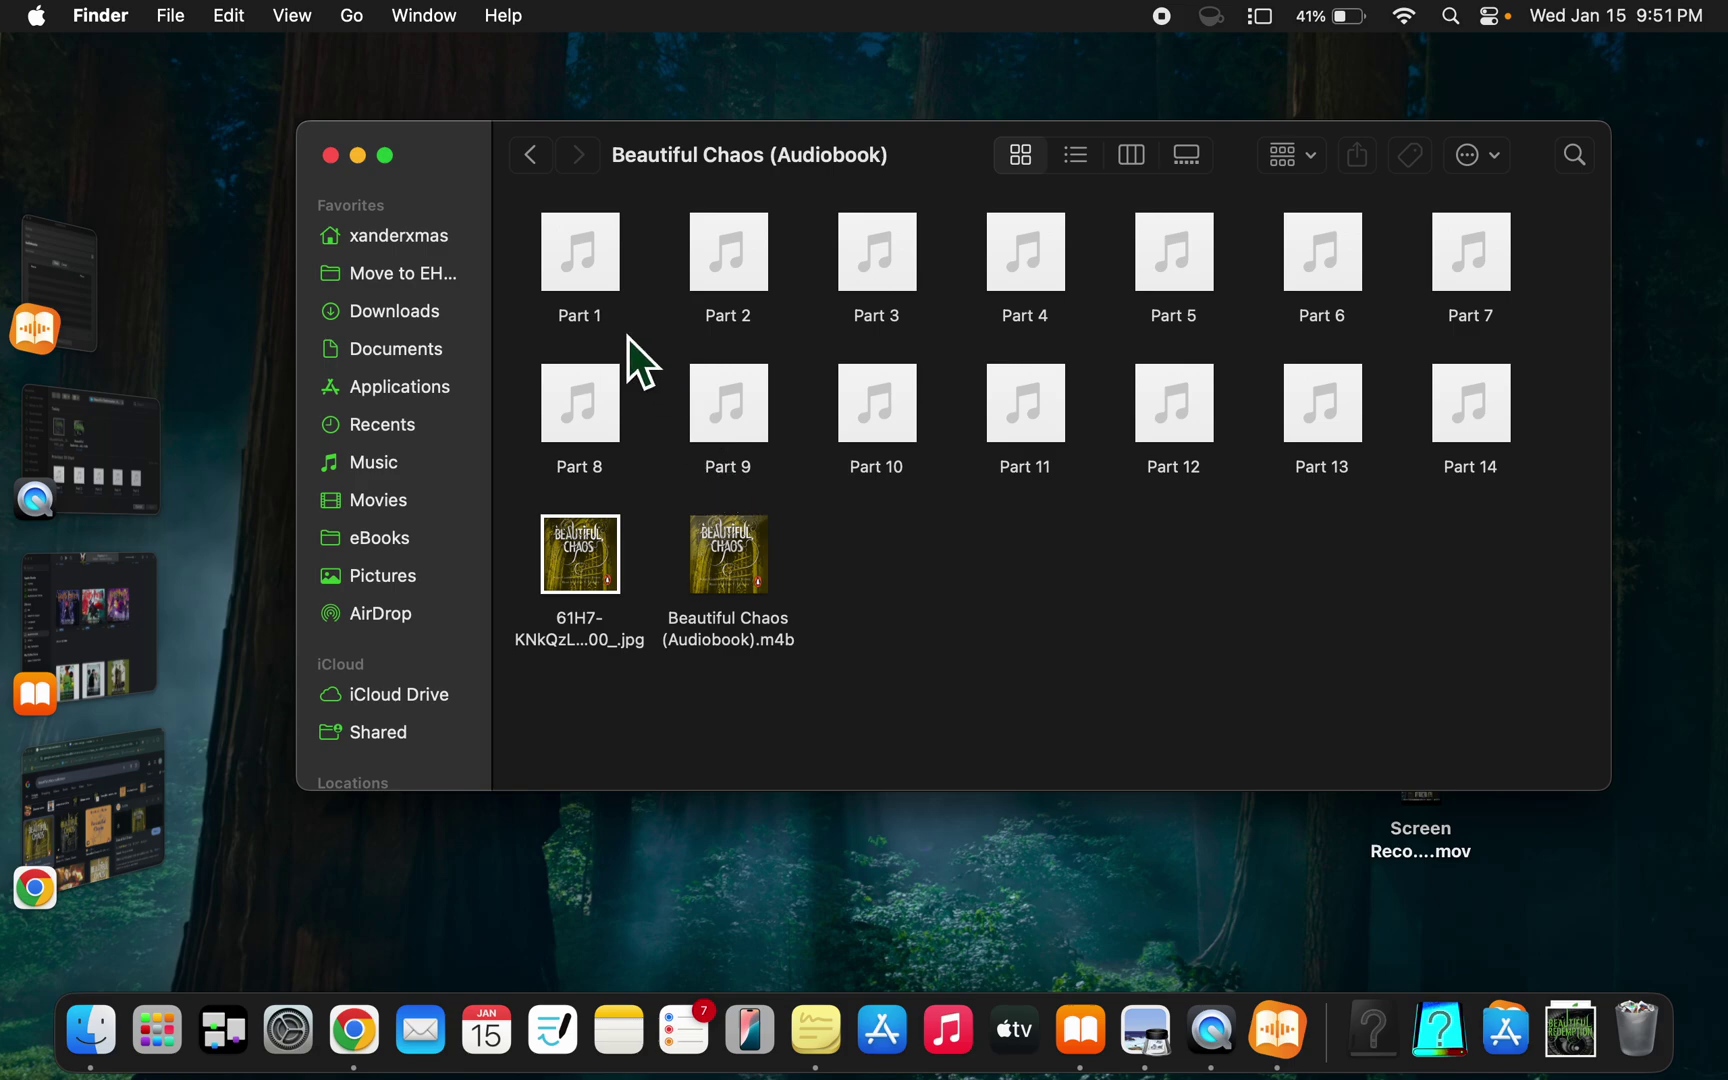
pyautogui.moveTo(535, 220); pyautogui.dragTo(665, 257)
pyautogui.click(666, 257)
pyautogui.click(107, 319)
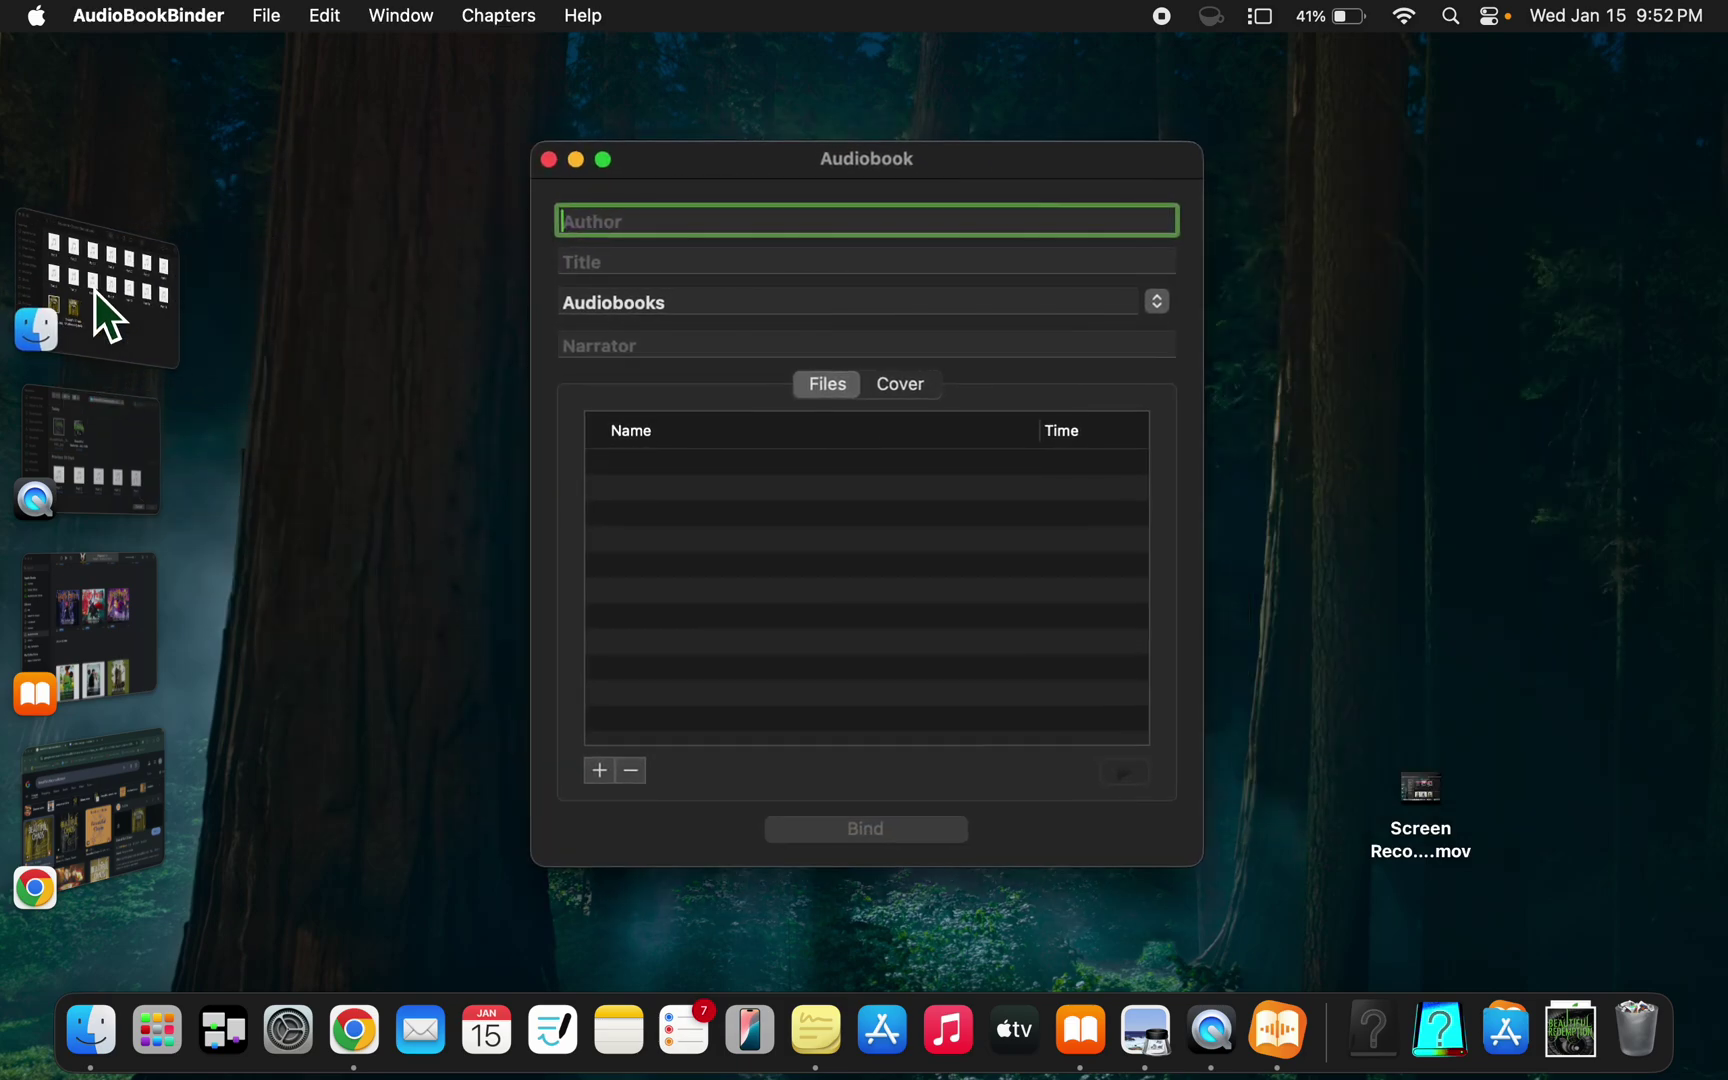
# - Drag Part 1–14 from the Beautiful Chaos folder into AudioBookBinder's file list
pyautogui.click(83, 300)
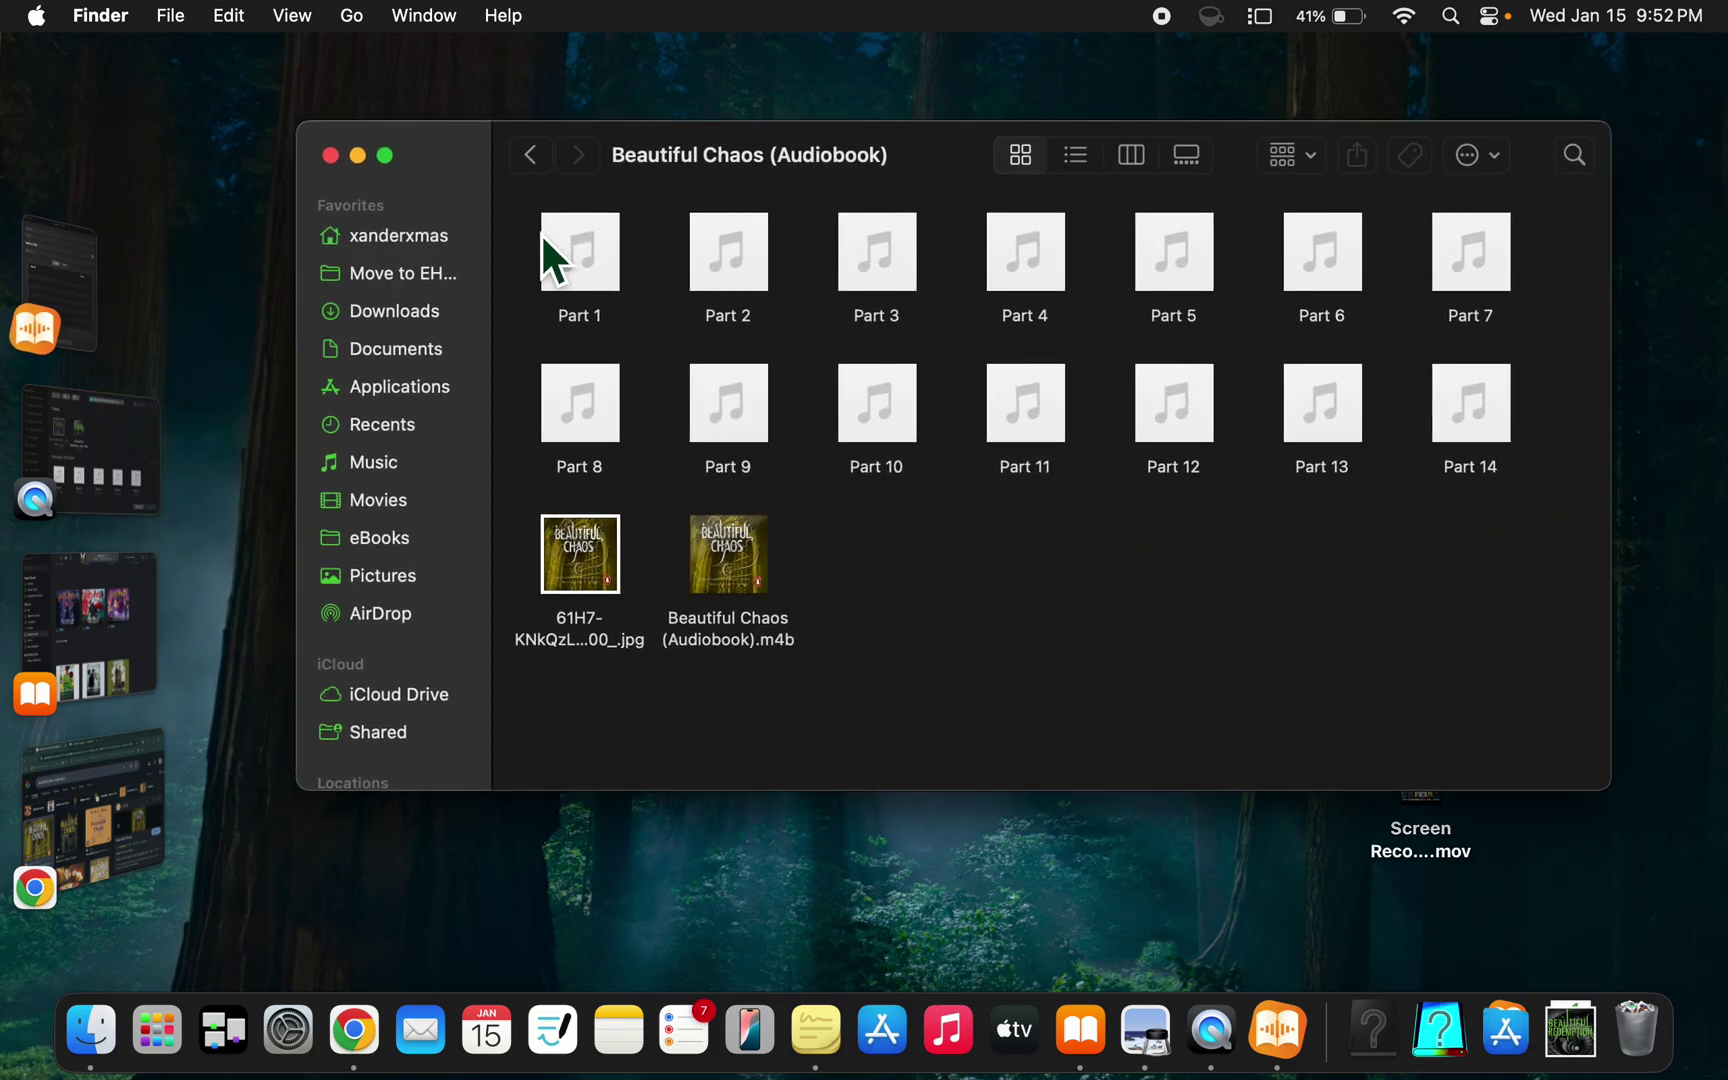
pyautogui.moveTo(528, 210); pyautogui.dragTo(1513, 431)
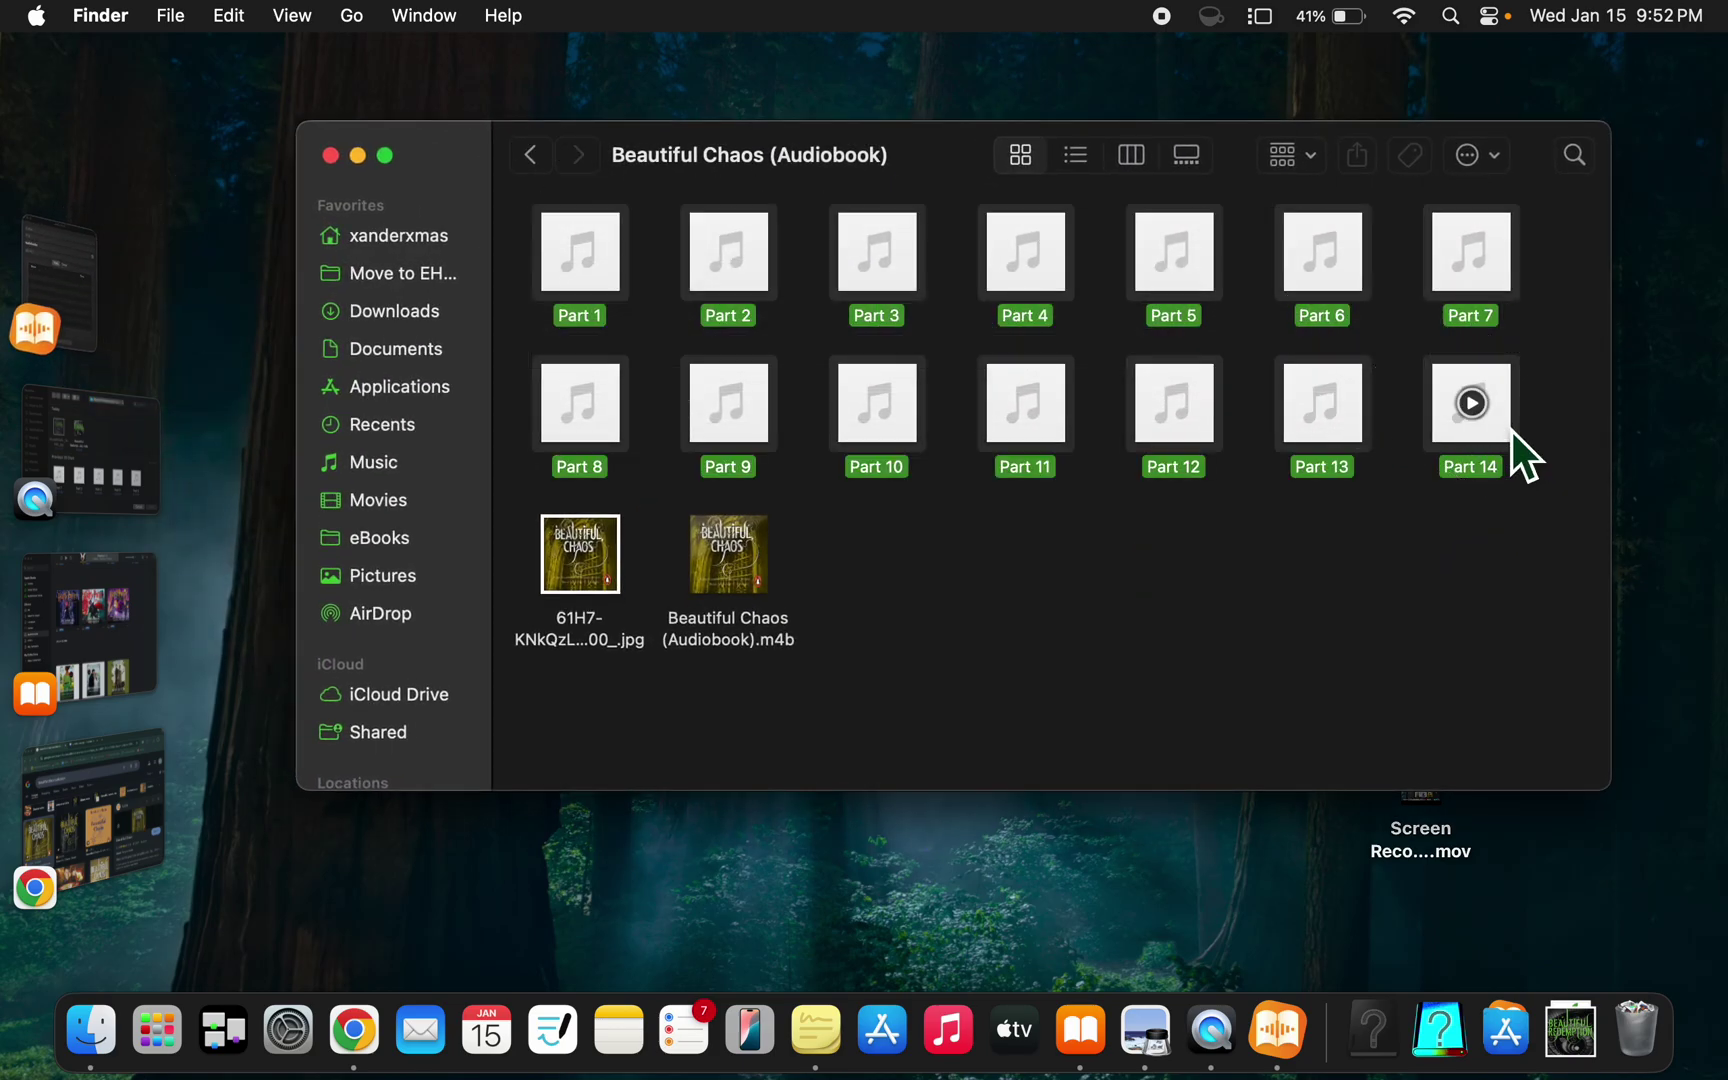
pyautogui.moveTo(611, 275); pyautogui.dragTo(756, 539)
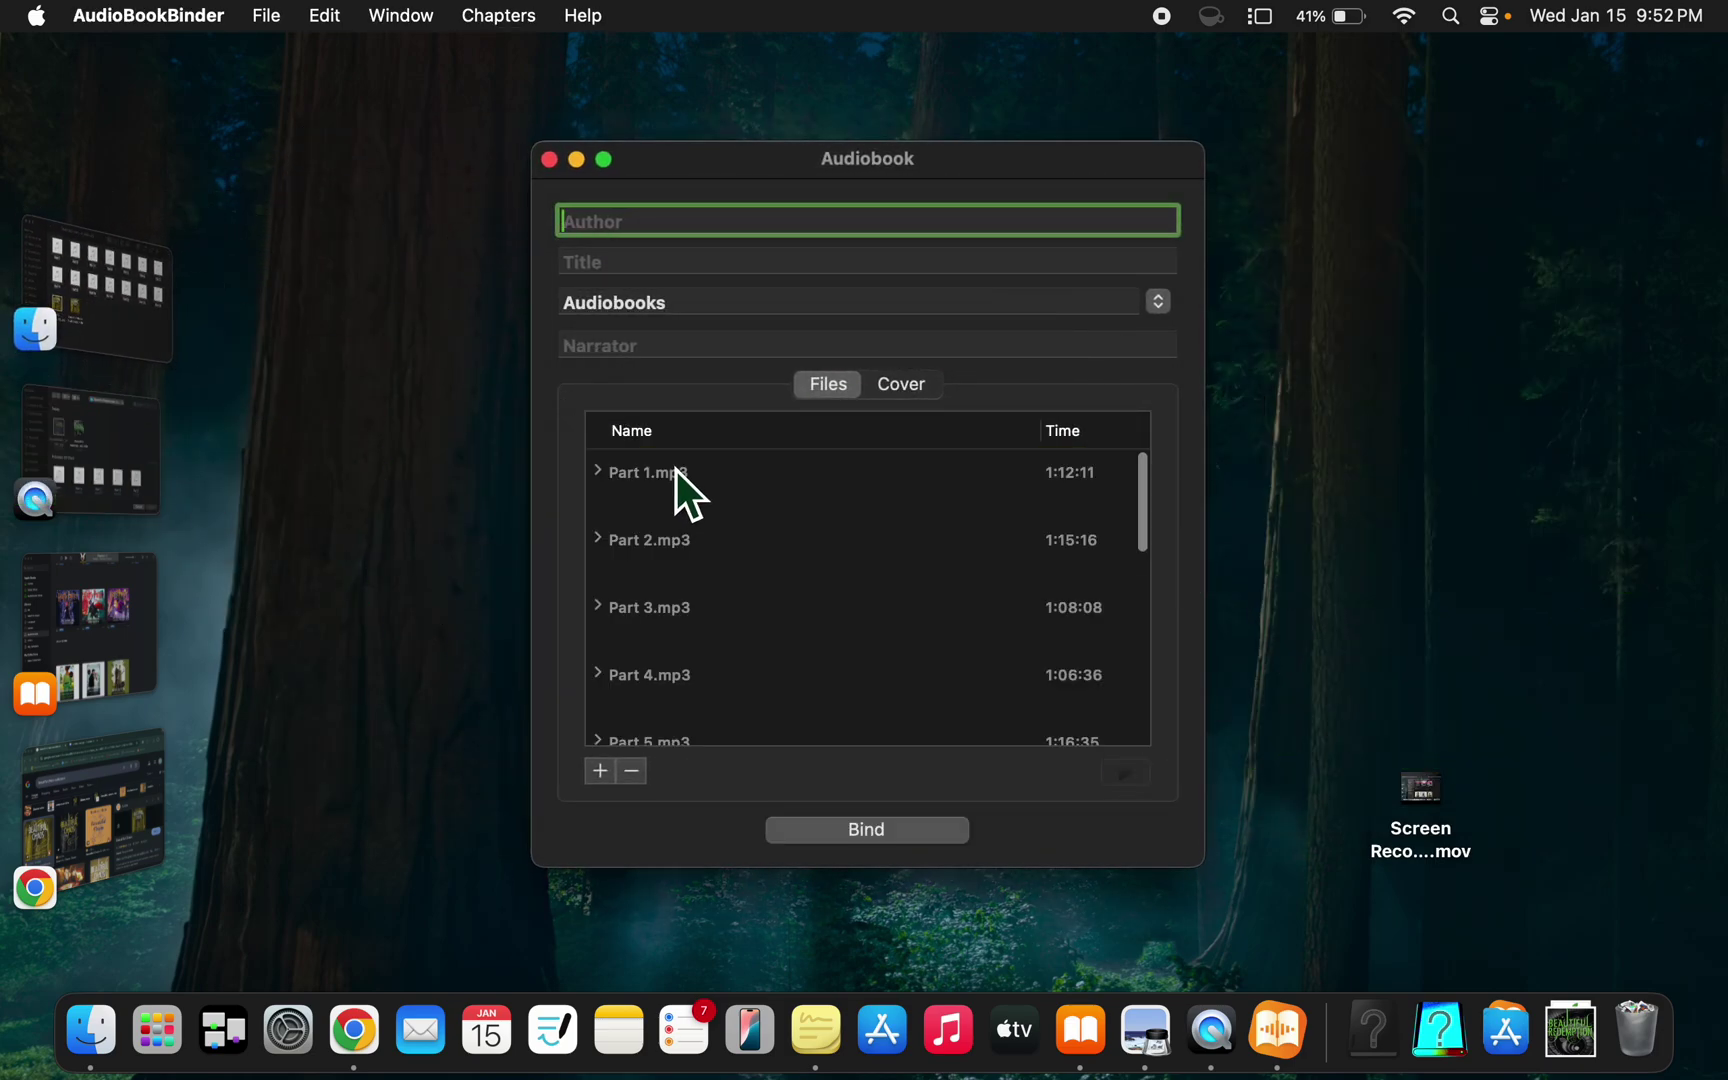
# - Type both co-authors' names joined by 'and' into the Author field, correcting a typo
pyautogui.click(605, 269)
pyautogui.click(604, 245)
pyautogui.click(601, 262)
pyautogui.click(620, 238)
pyautogui.write('Kami ')
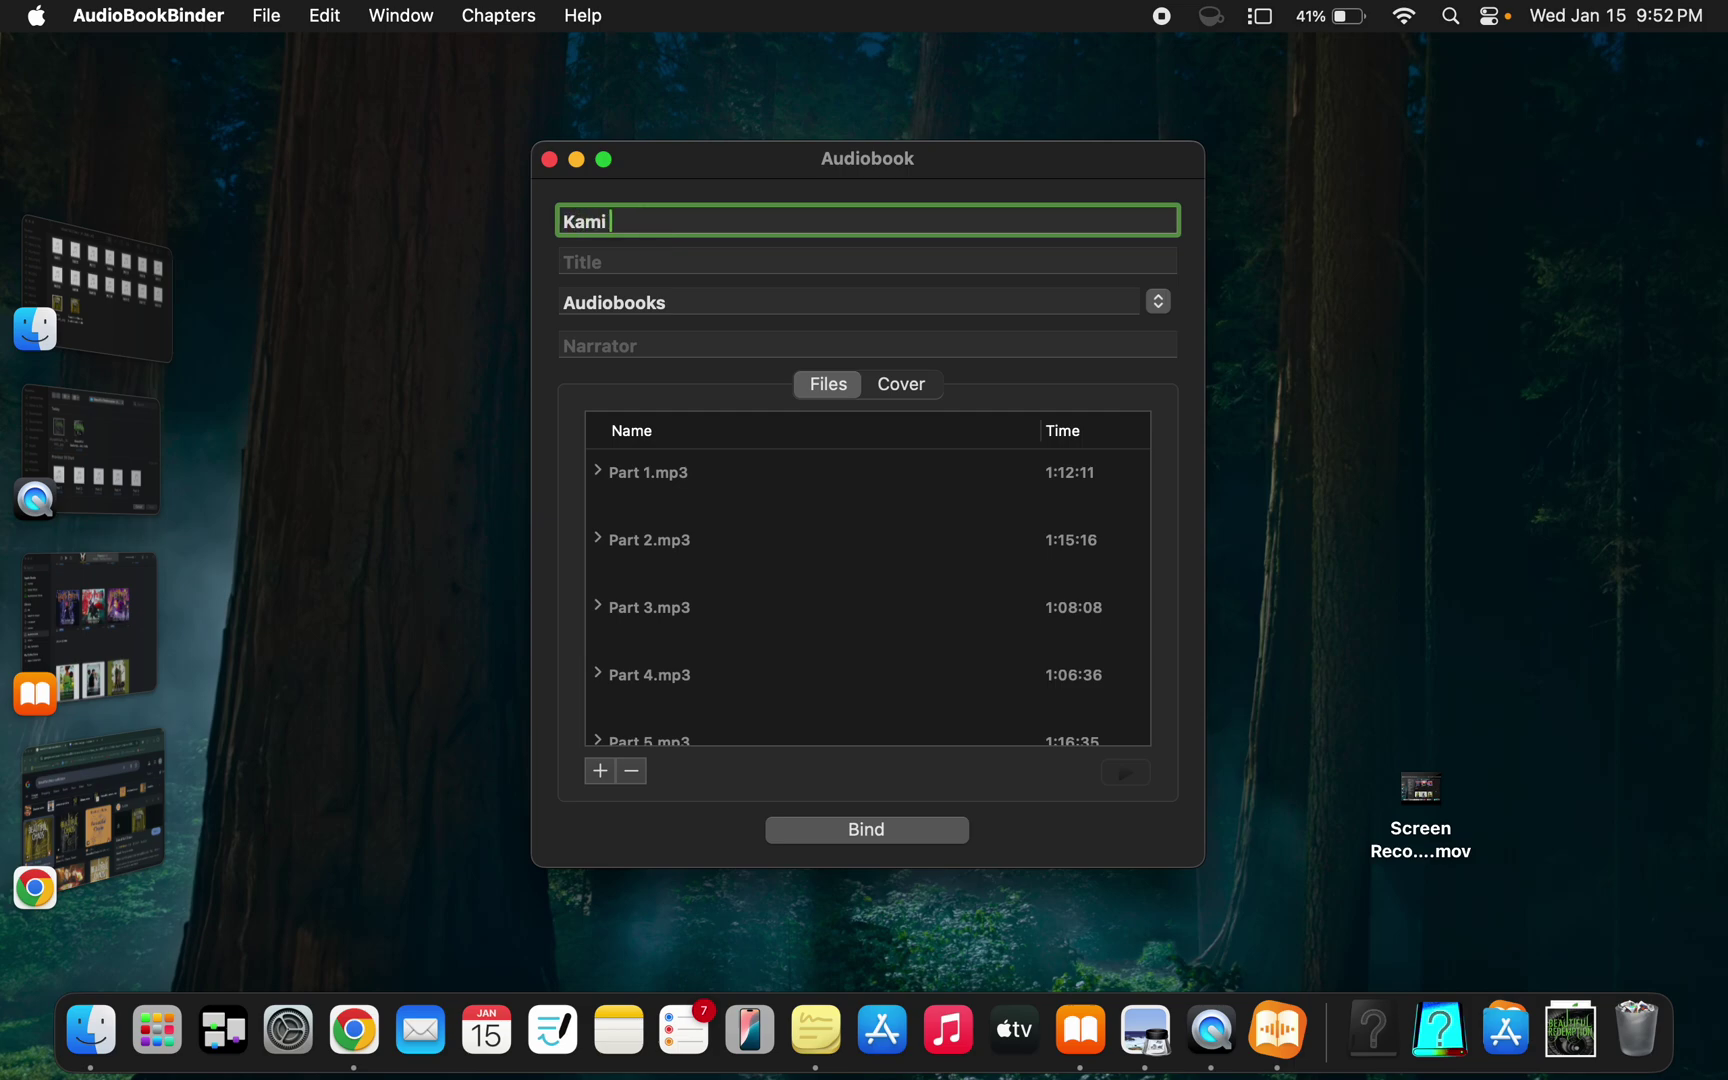
pyautogui.write('Garcia and')
pyautogui.write('Margaret Sto')
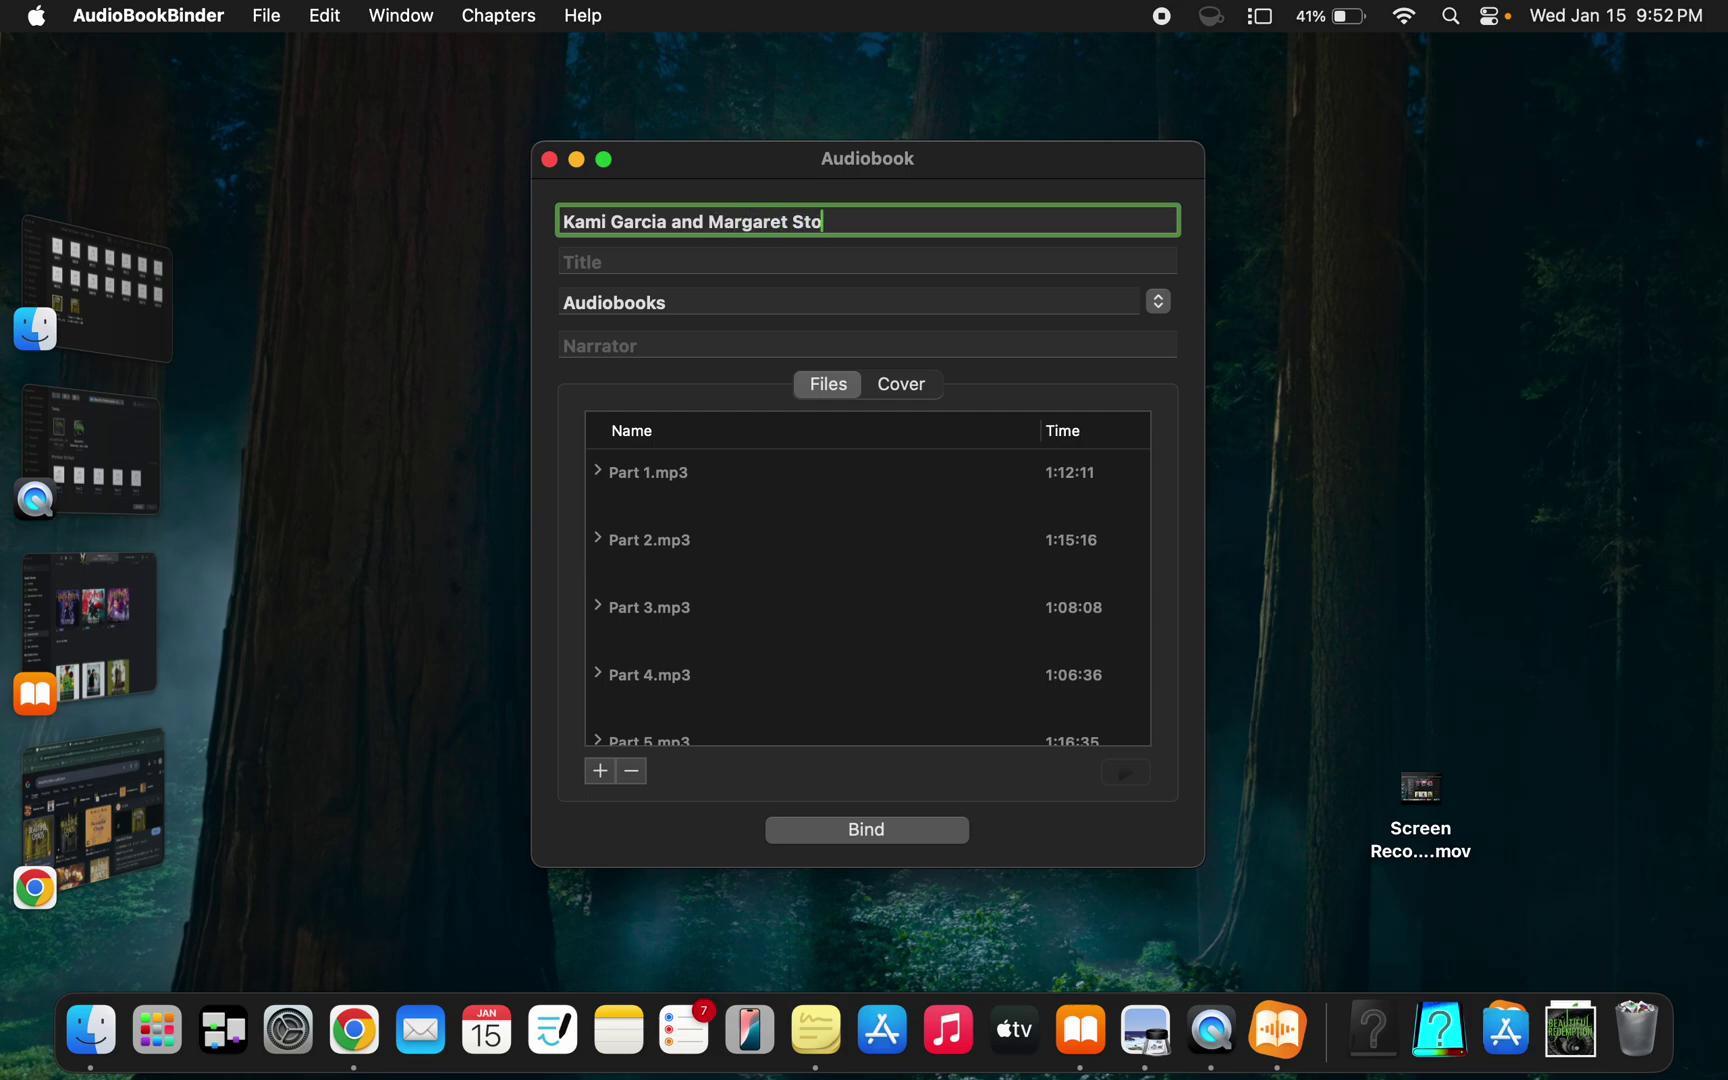
pyautogui.write('j')
pyautogui.press('BackSpace')
pyautogui.write('hl')
# - Try a capital 'And' in the author name, then delete it again
pyautogui.click(684, 221)
pyautogui.press('BackSpace')
pyautogui.write('A')
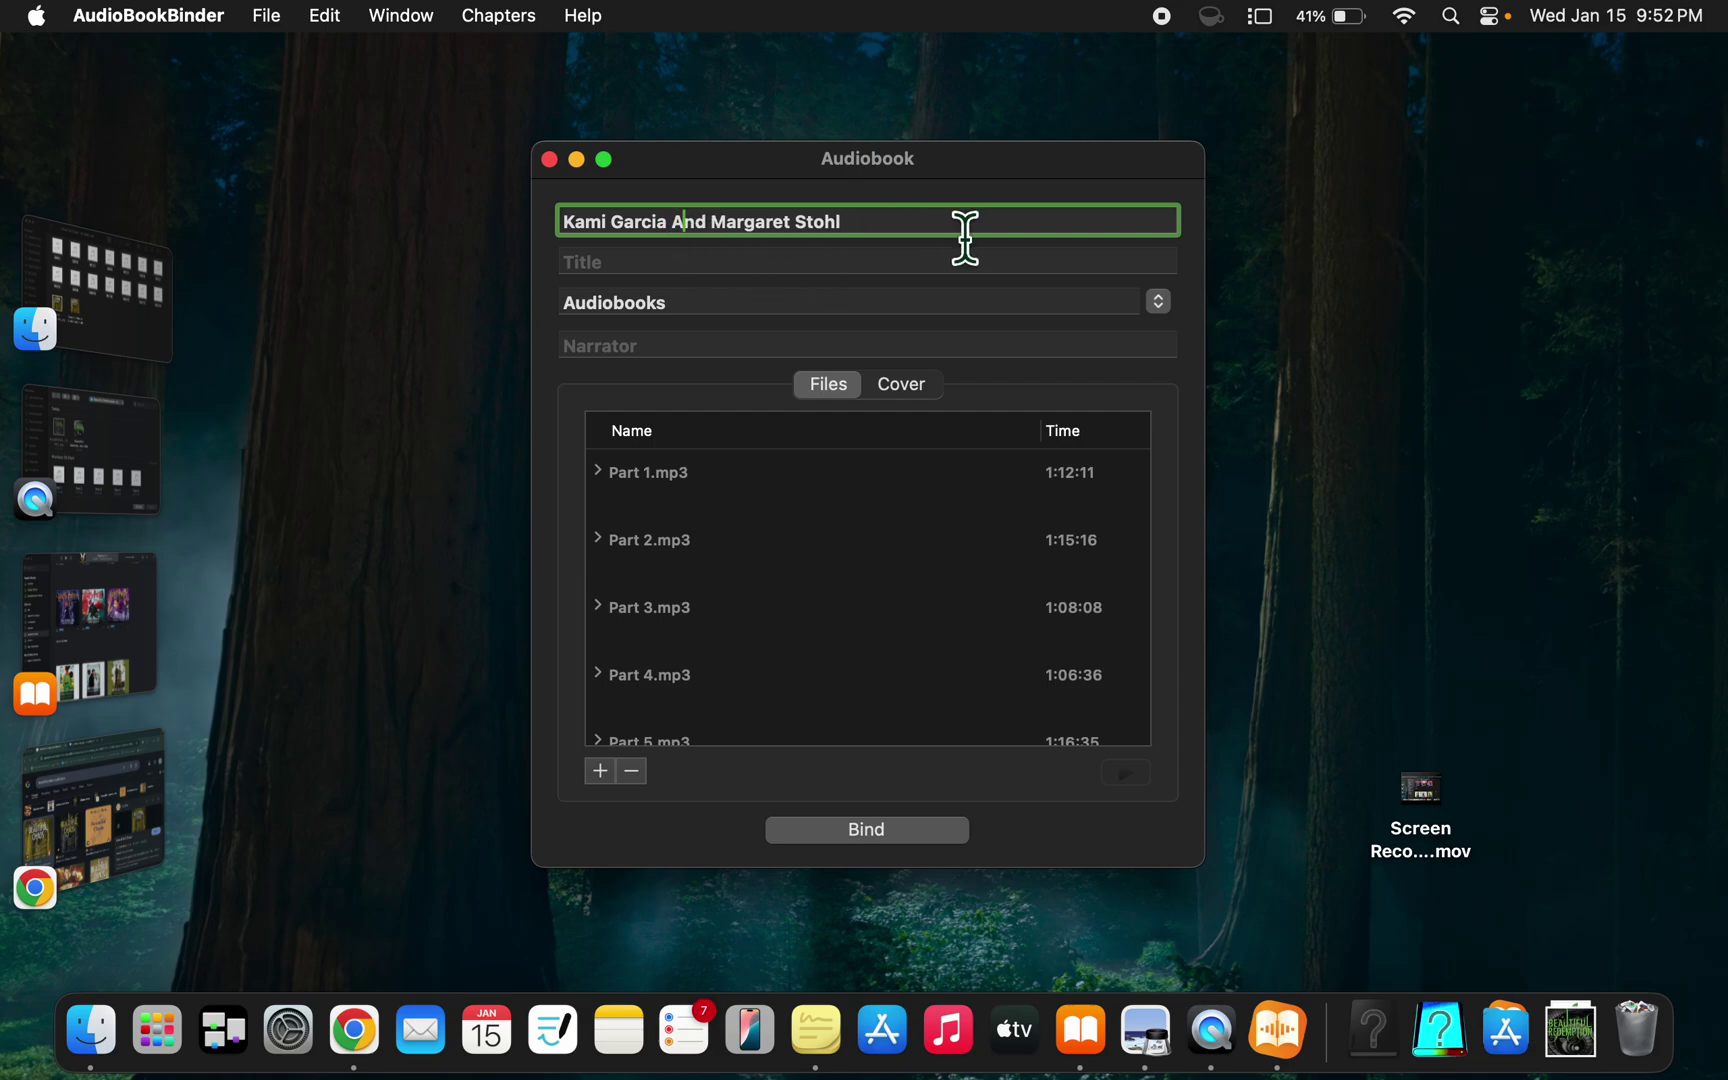
pyautogui.press('BackSpace')
# - Restore the lowercase 'and' in the author, then scroll Books' Audiobooks library to the authors' row
pyautogui.write('a')
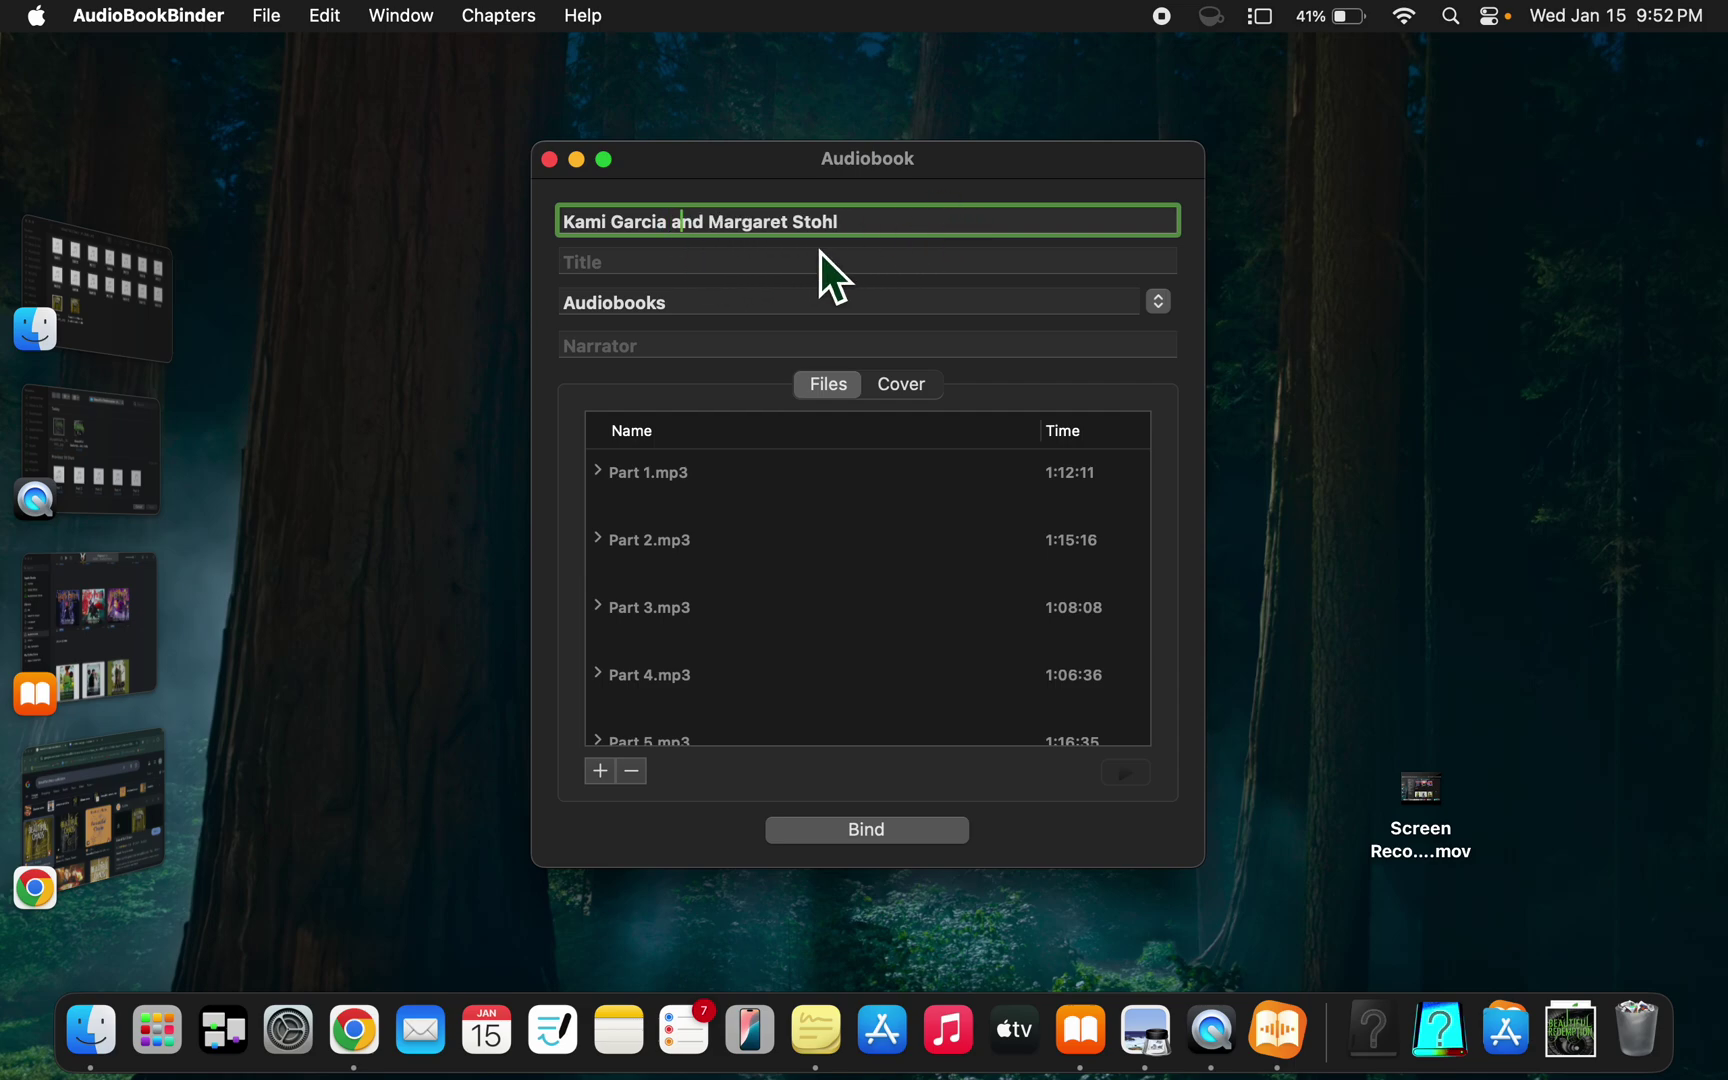
pyautogui.click(100, 652)
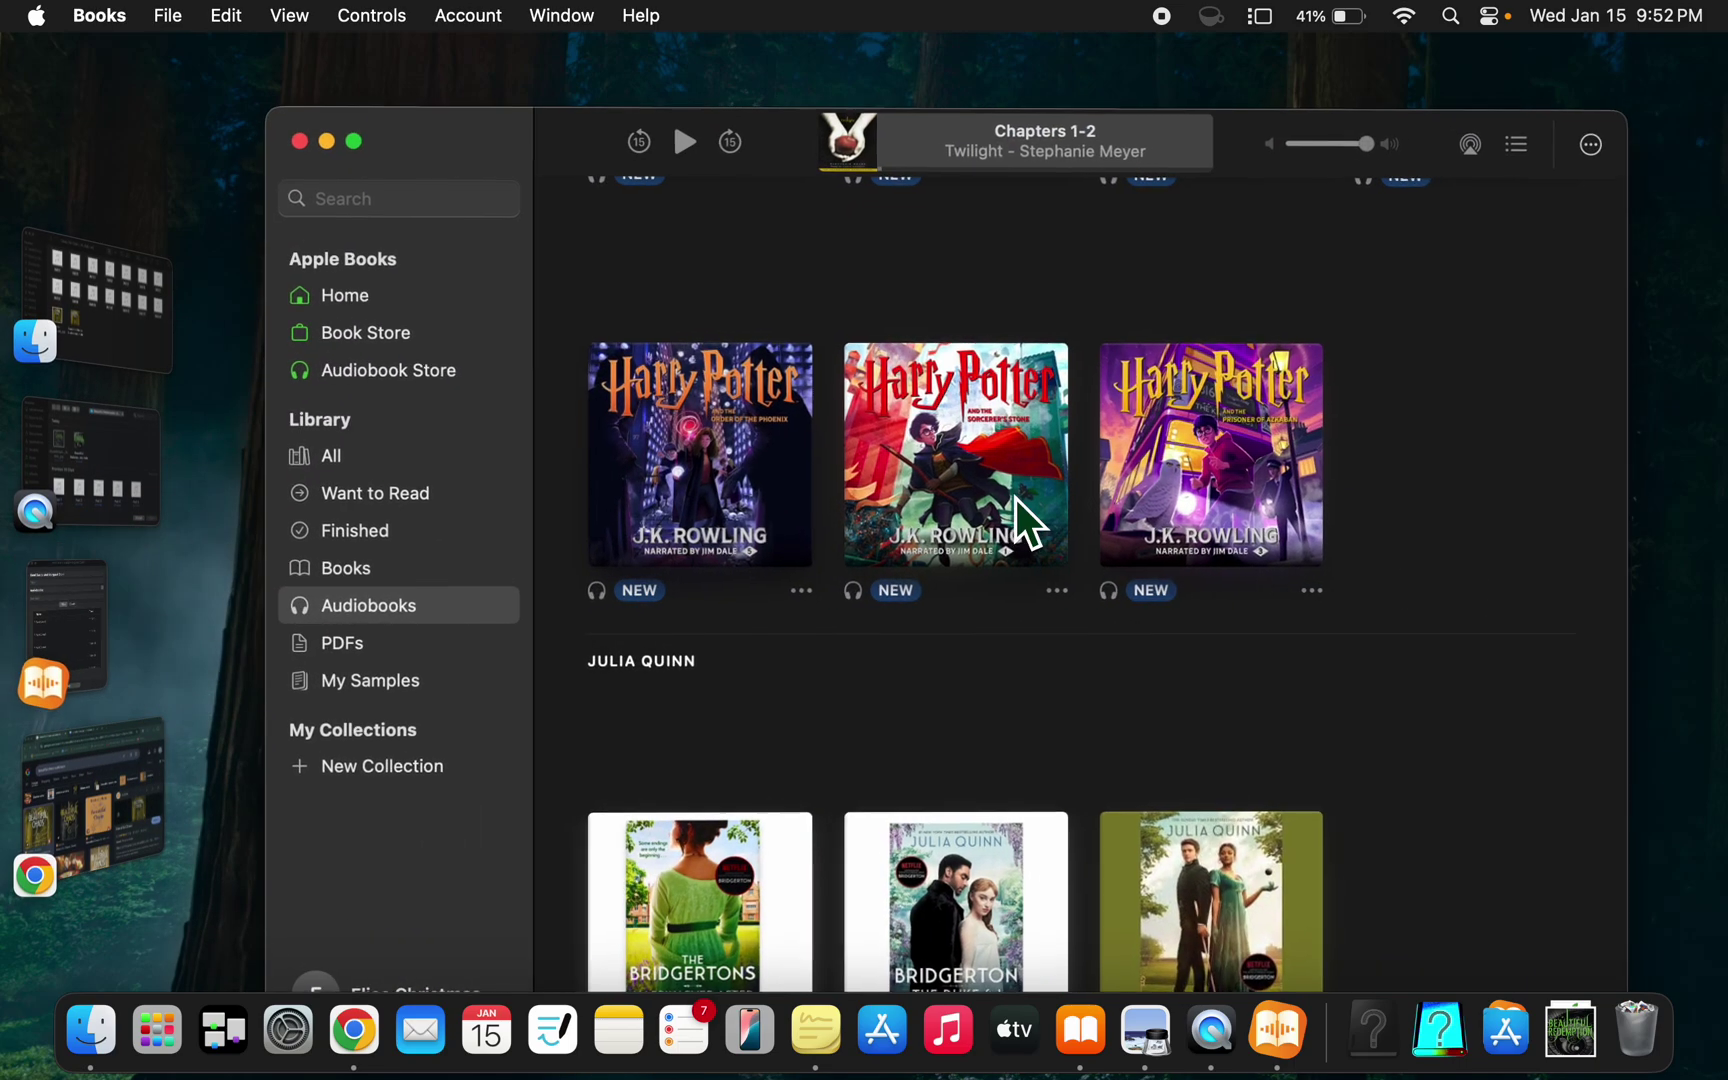
pyautogui.scroll(-5, 1016, 499)
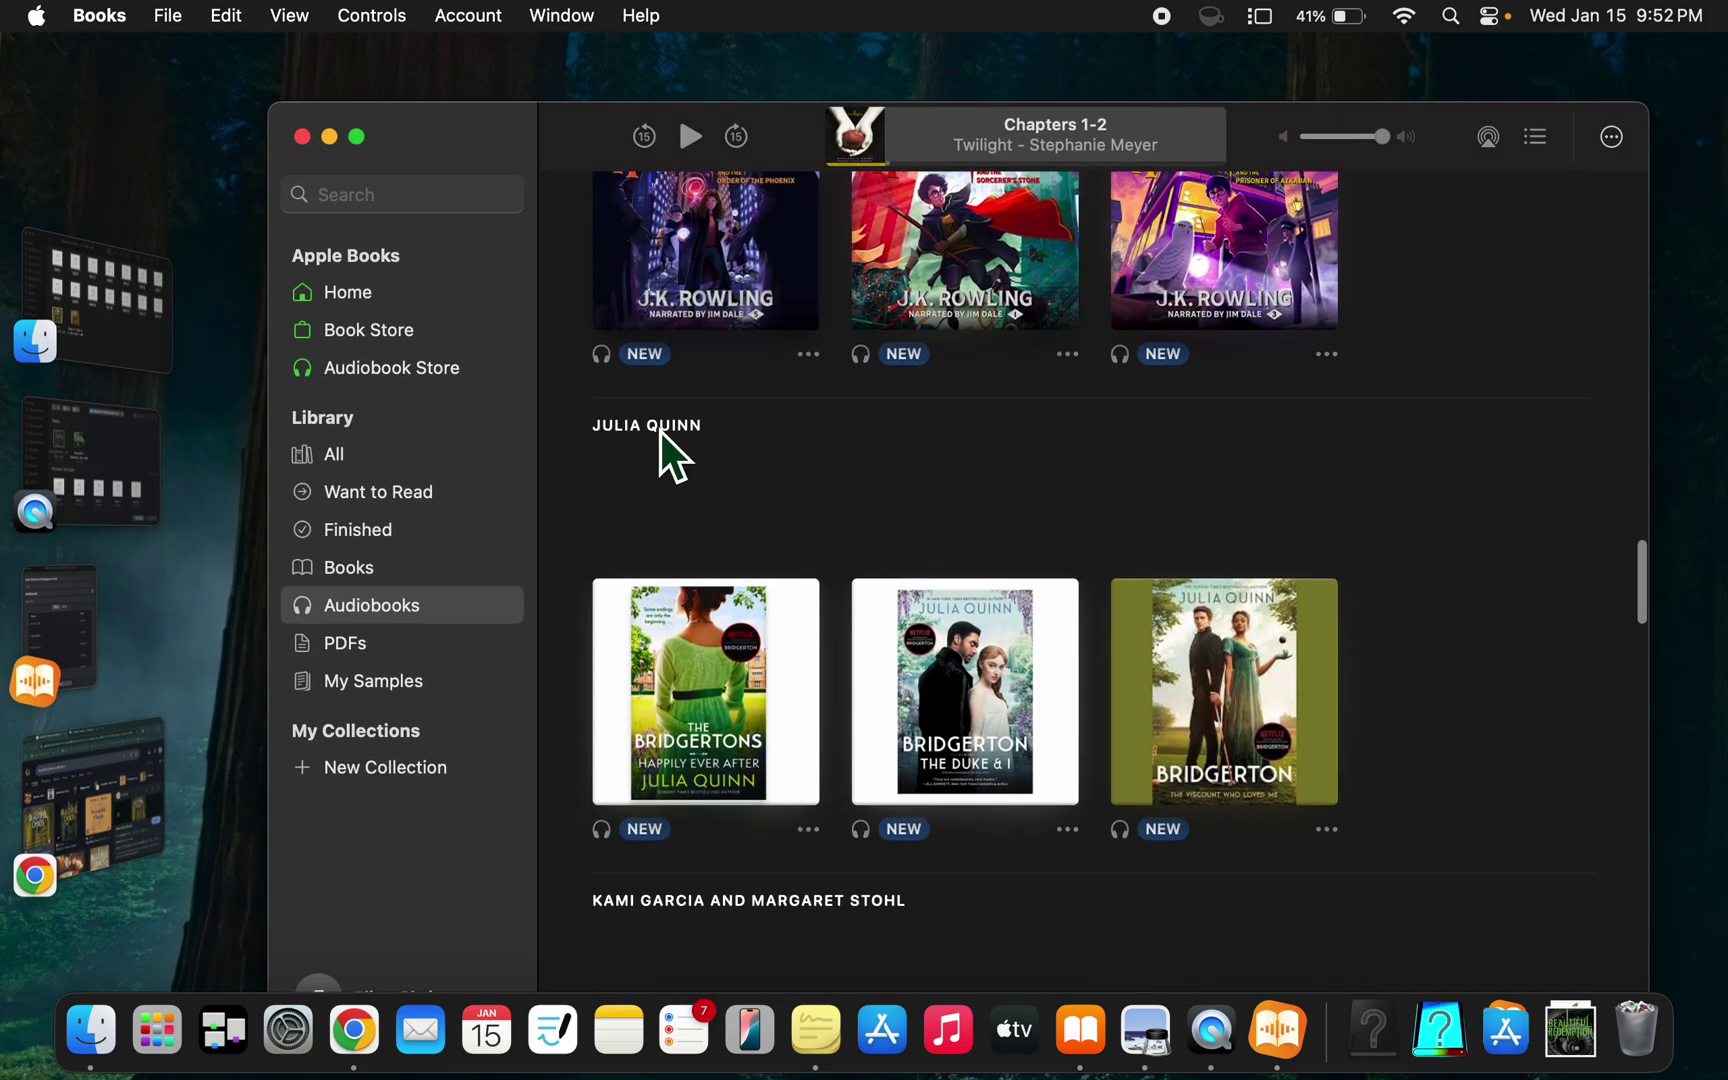
pyautogui.scroll(-5, 661, 433)
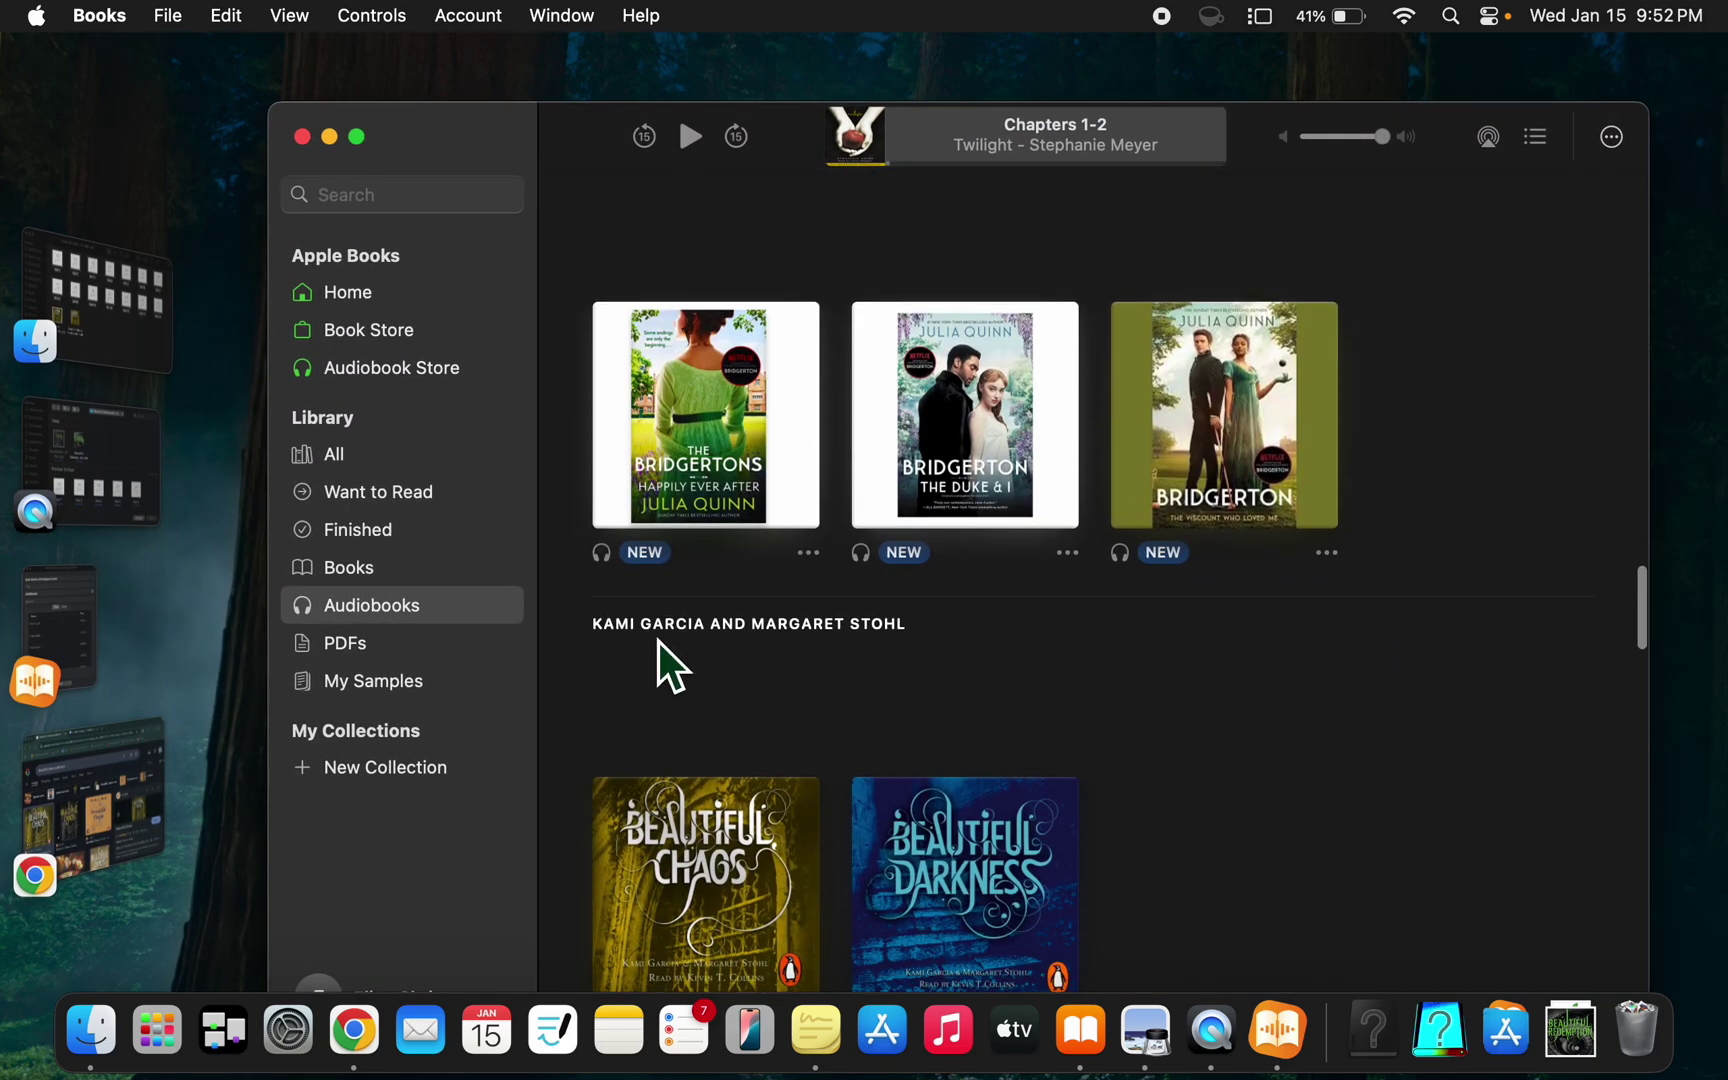
pyautogui.scroll(-5, 659, 643)
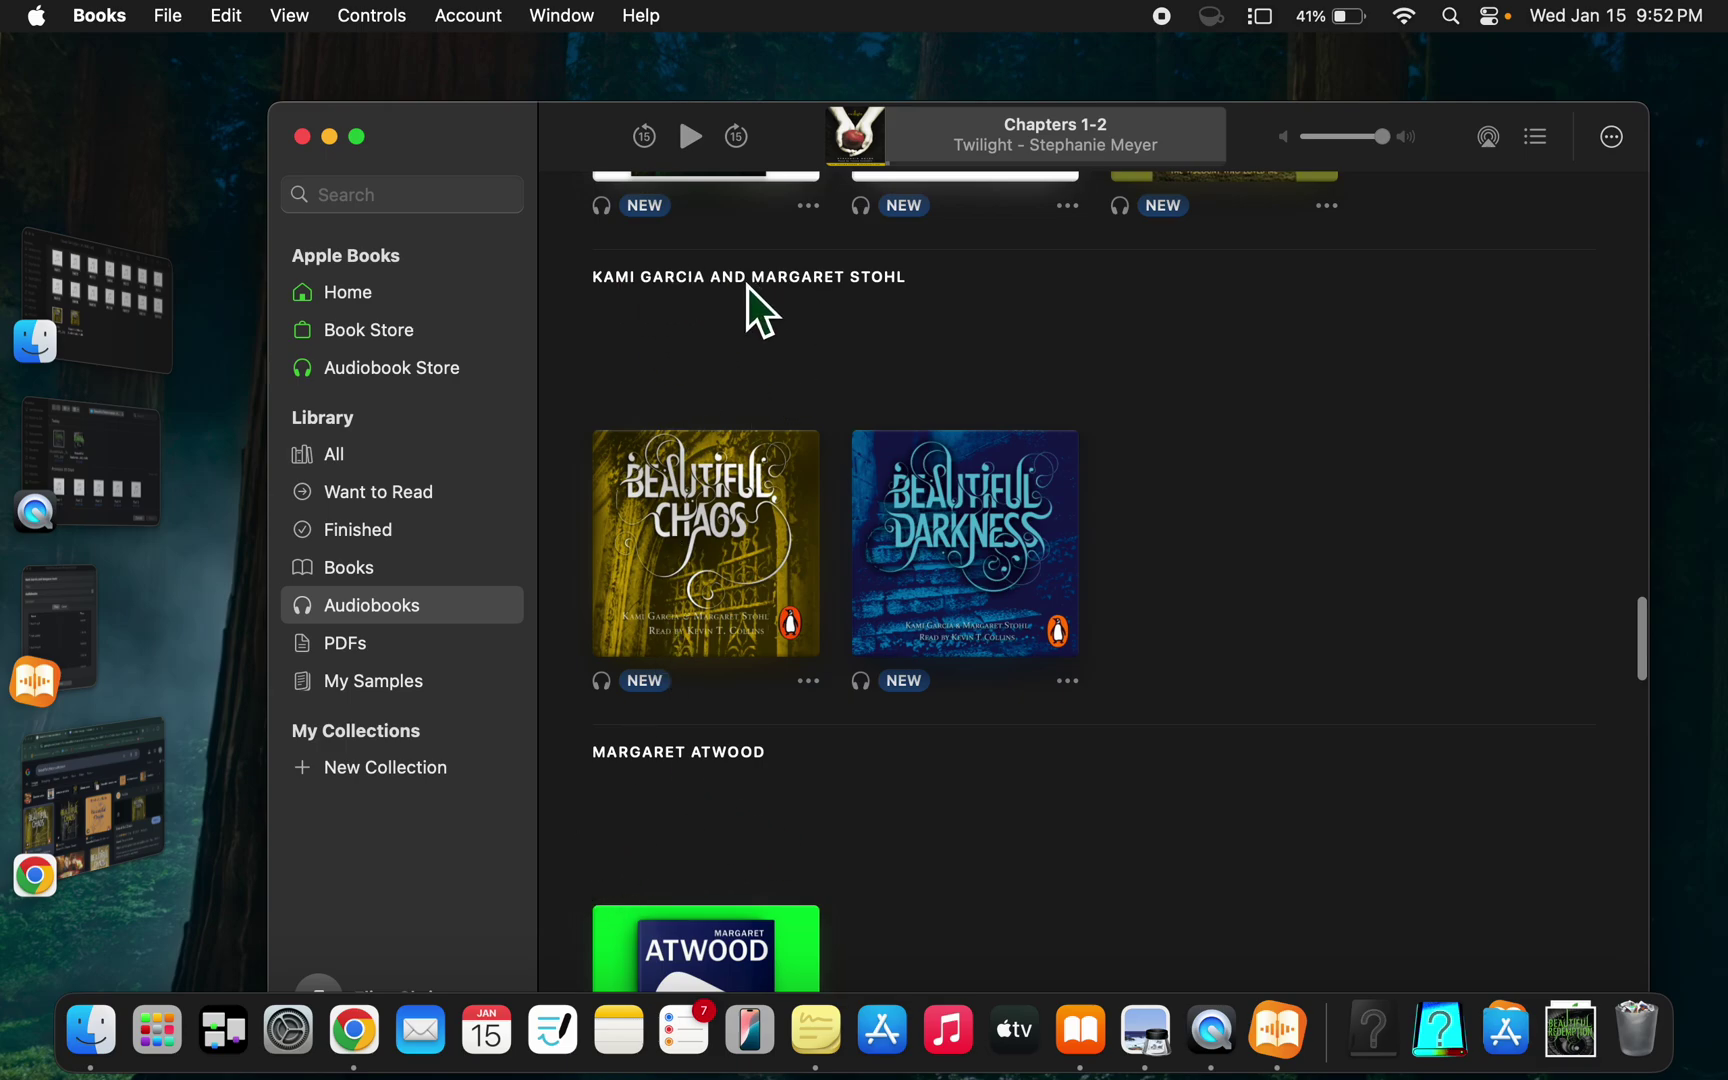
# - Back in AudioBookBinder, test a capital 'And' in the author and revert to lowercase
pyautogui.click(78, 620)
pyautogui.press('BackSpace')
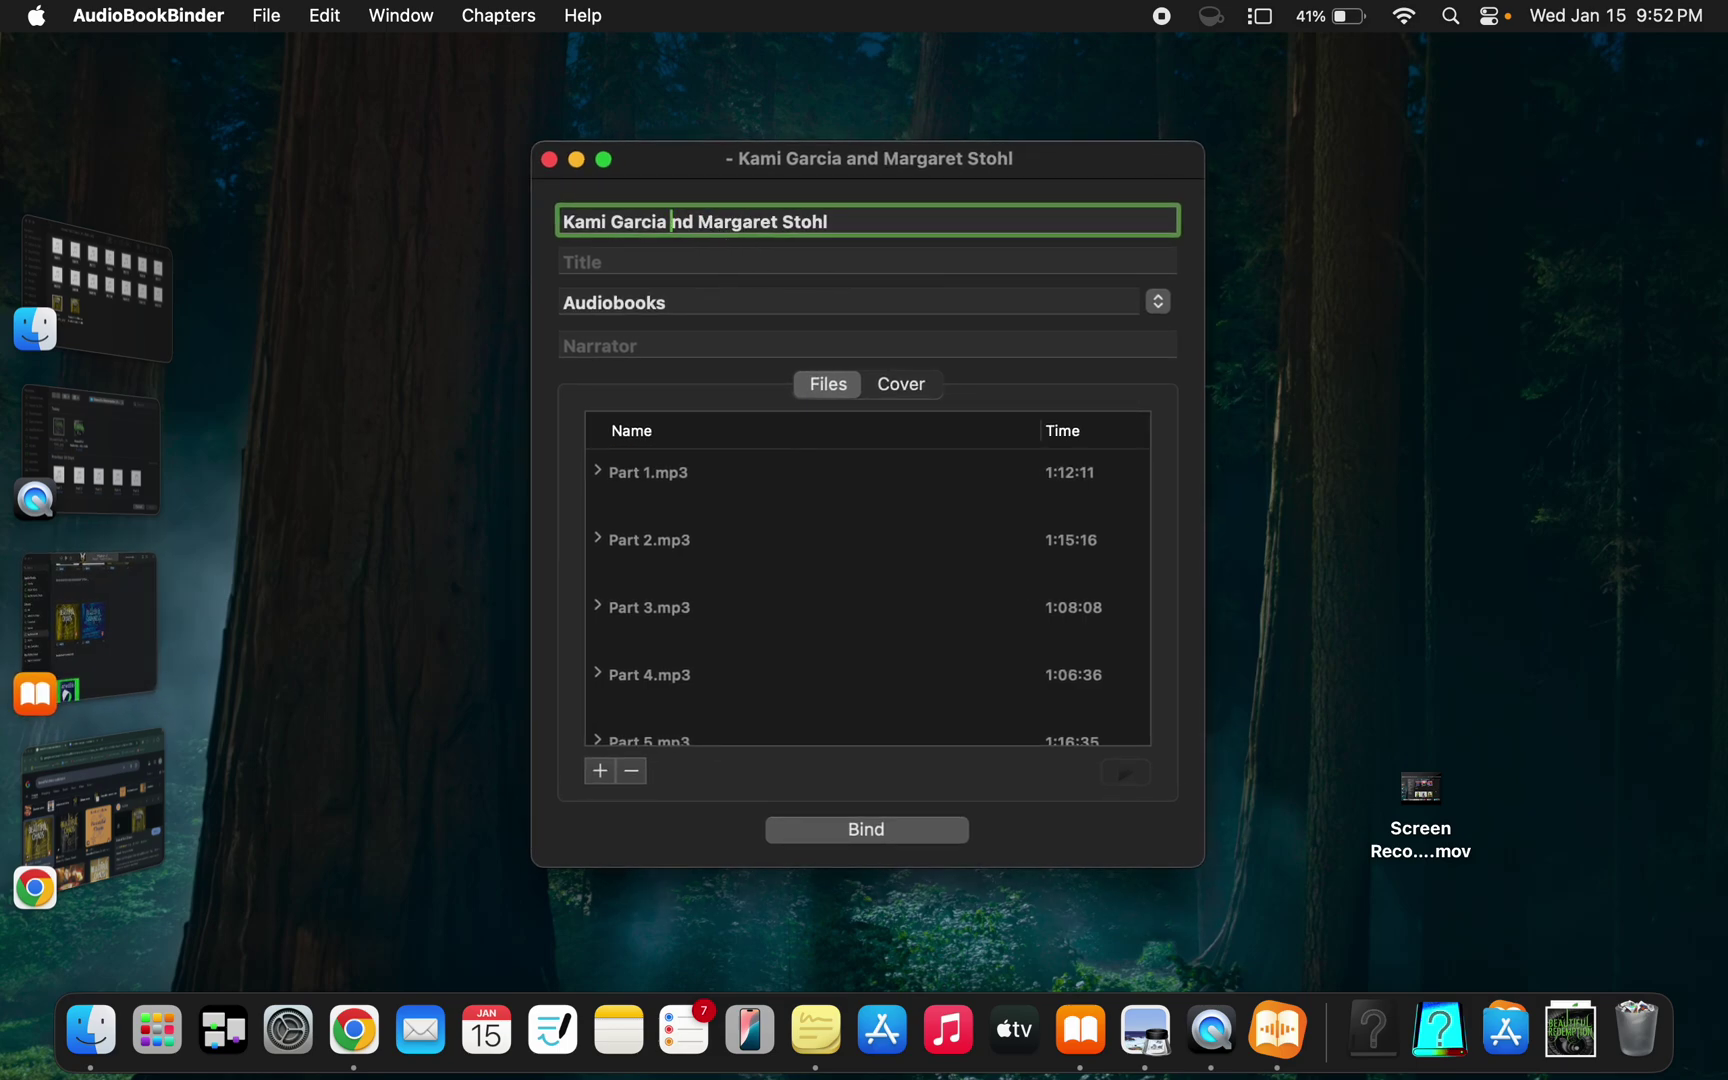
pyautogui.write('A')
pyautogui.press('BackSpace')
pyautogui.write('a')
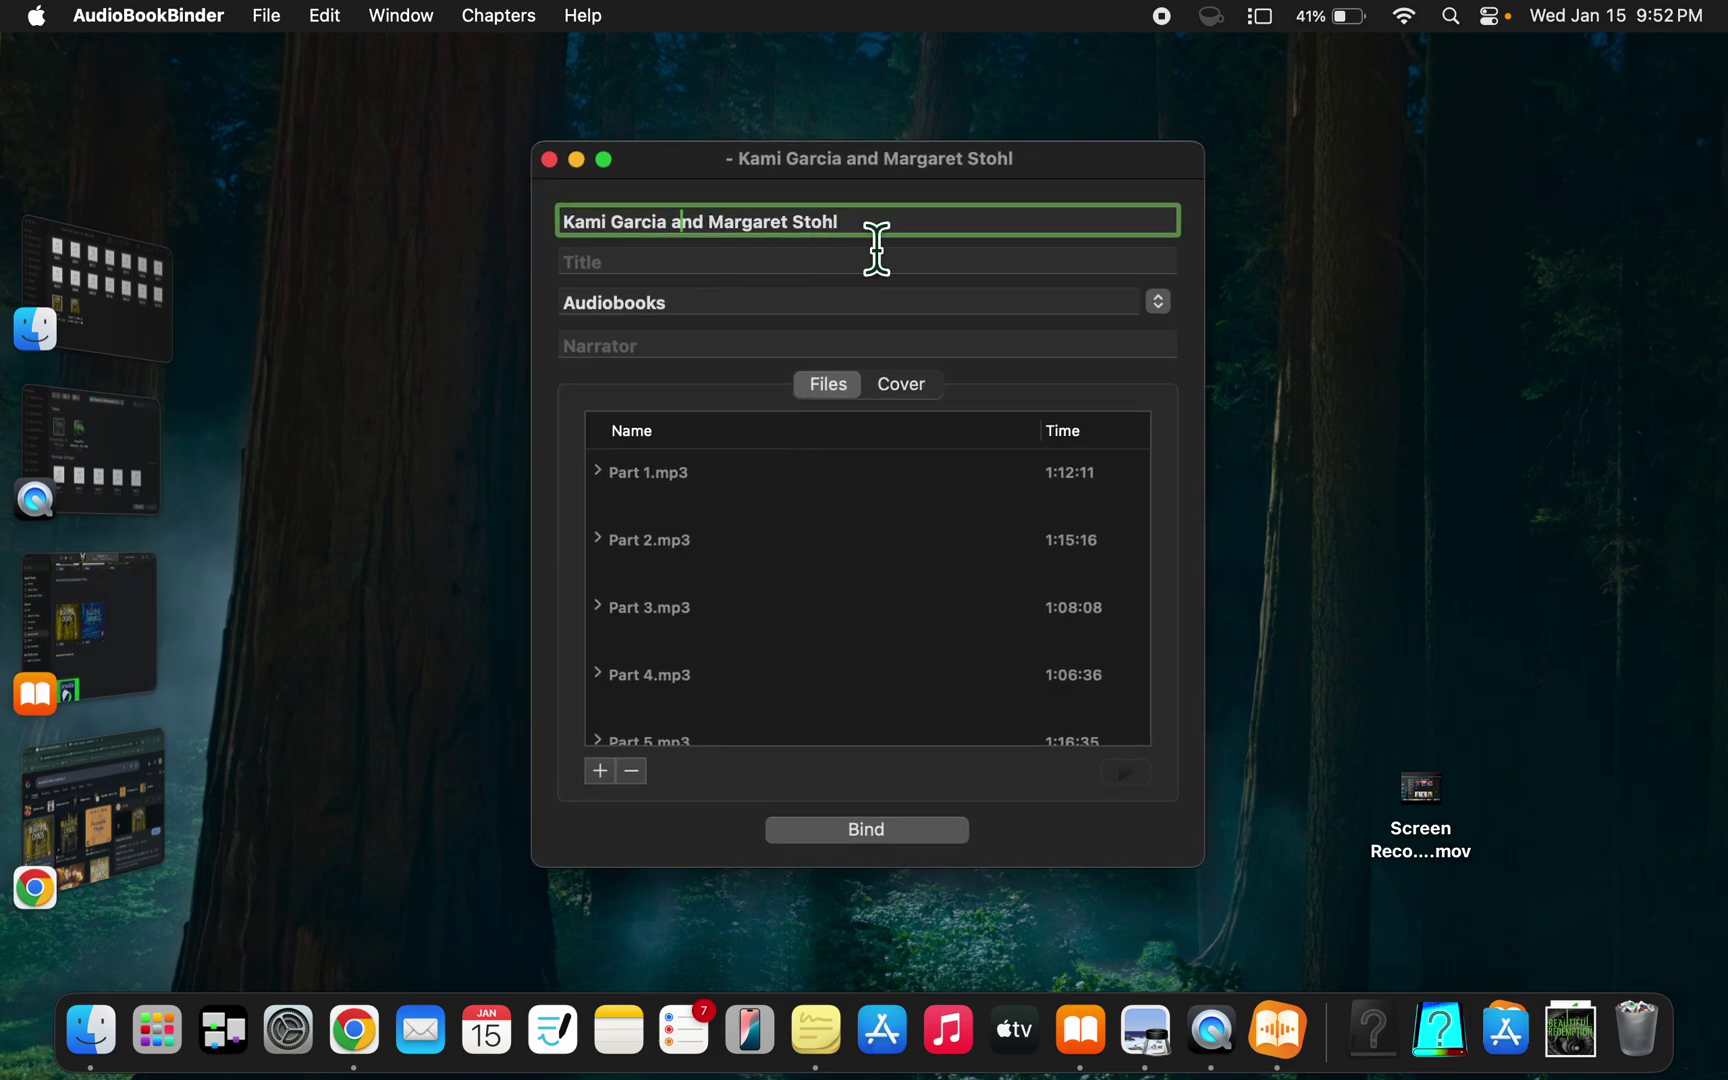
pyautogui.tripleClick(877, 237)
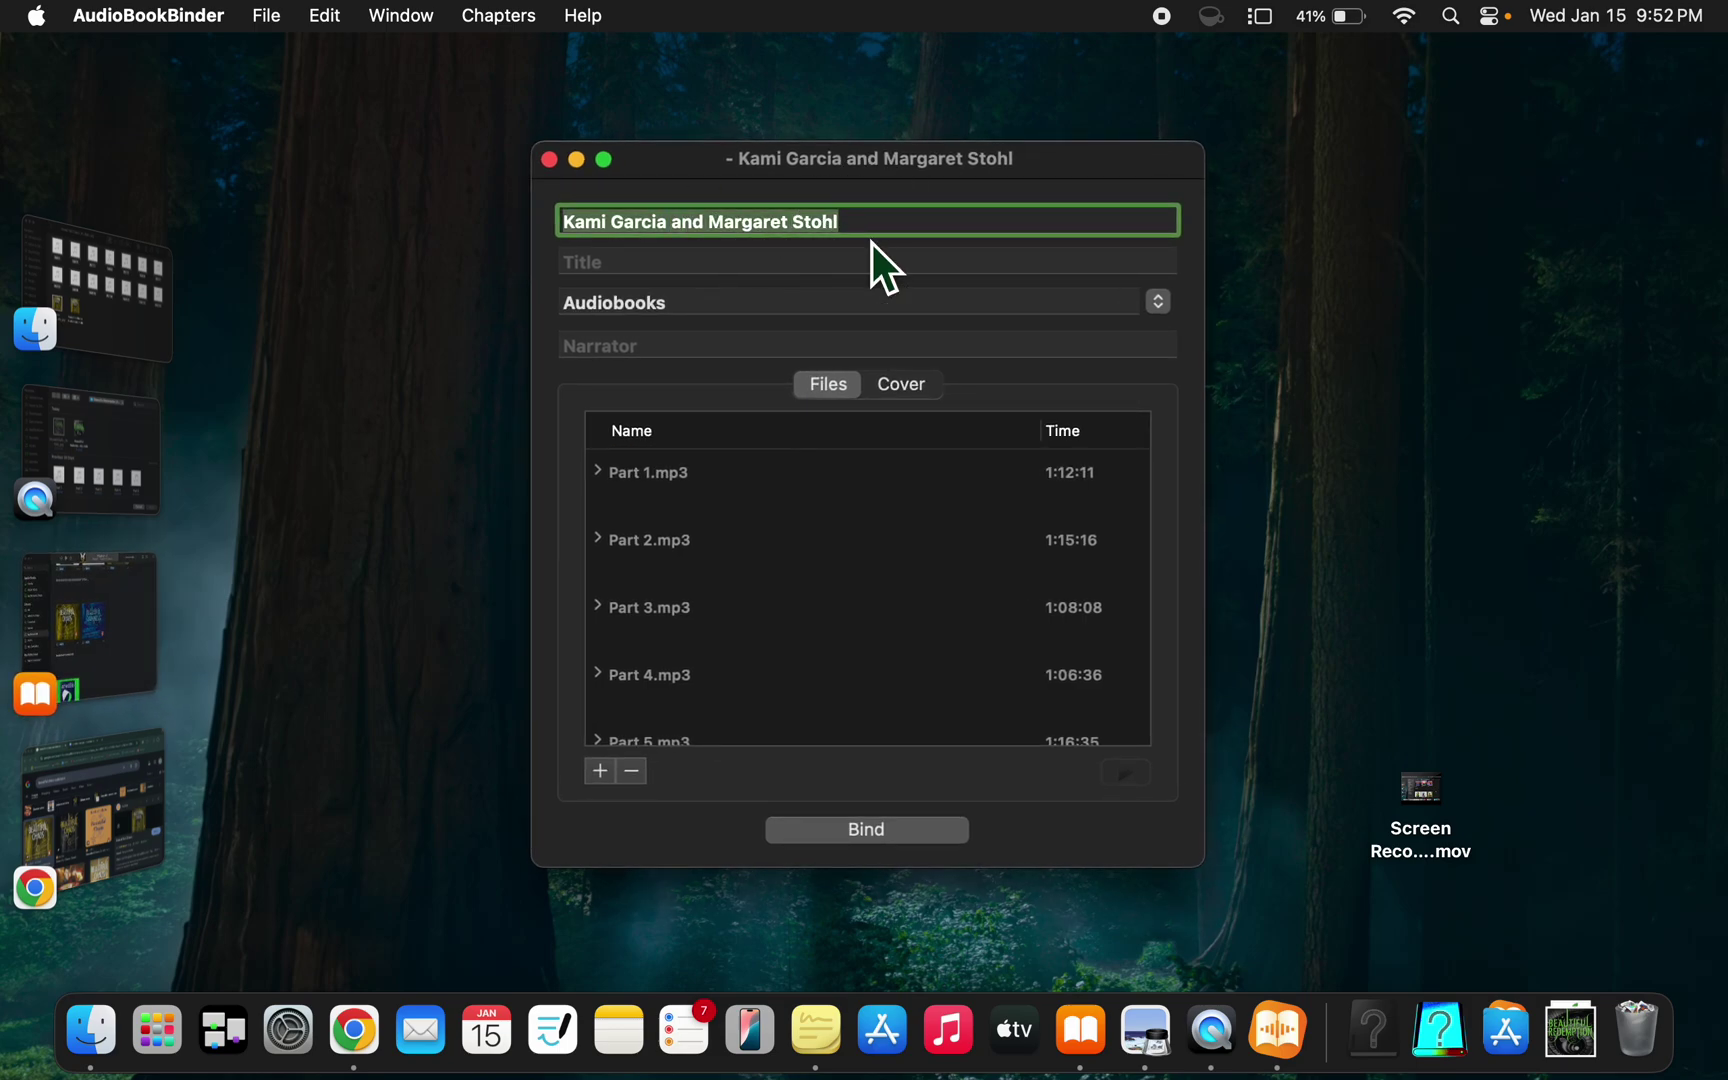
pyautogui.click(947, 243)
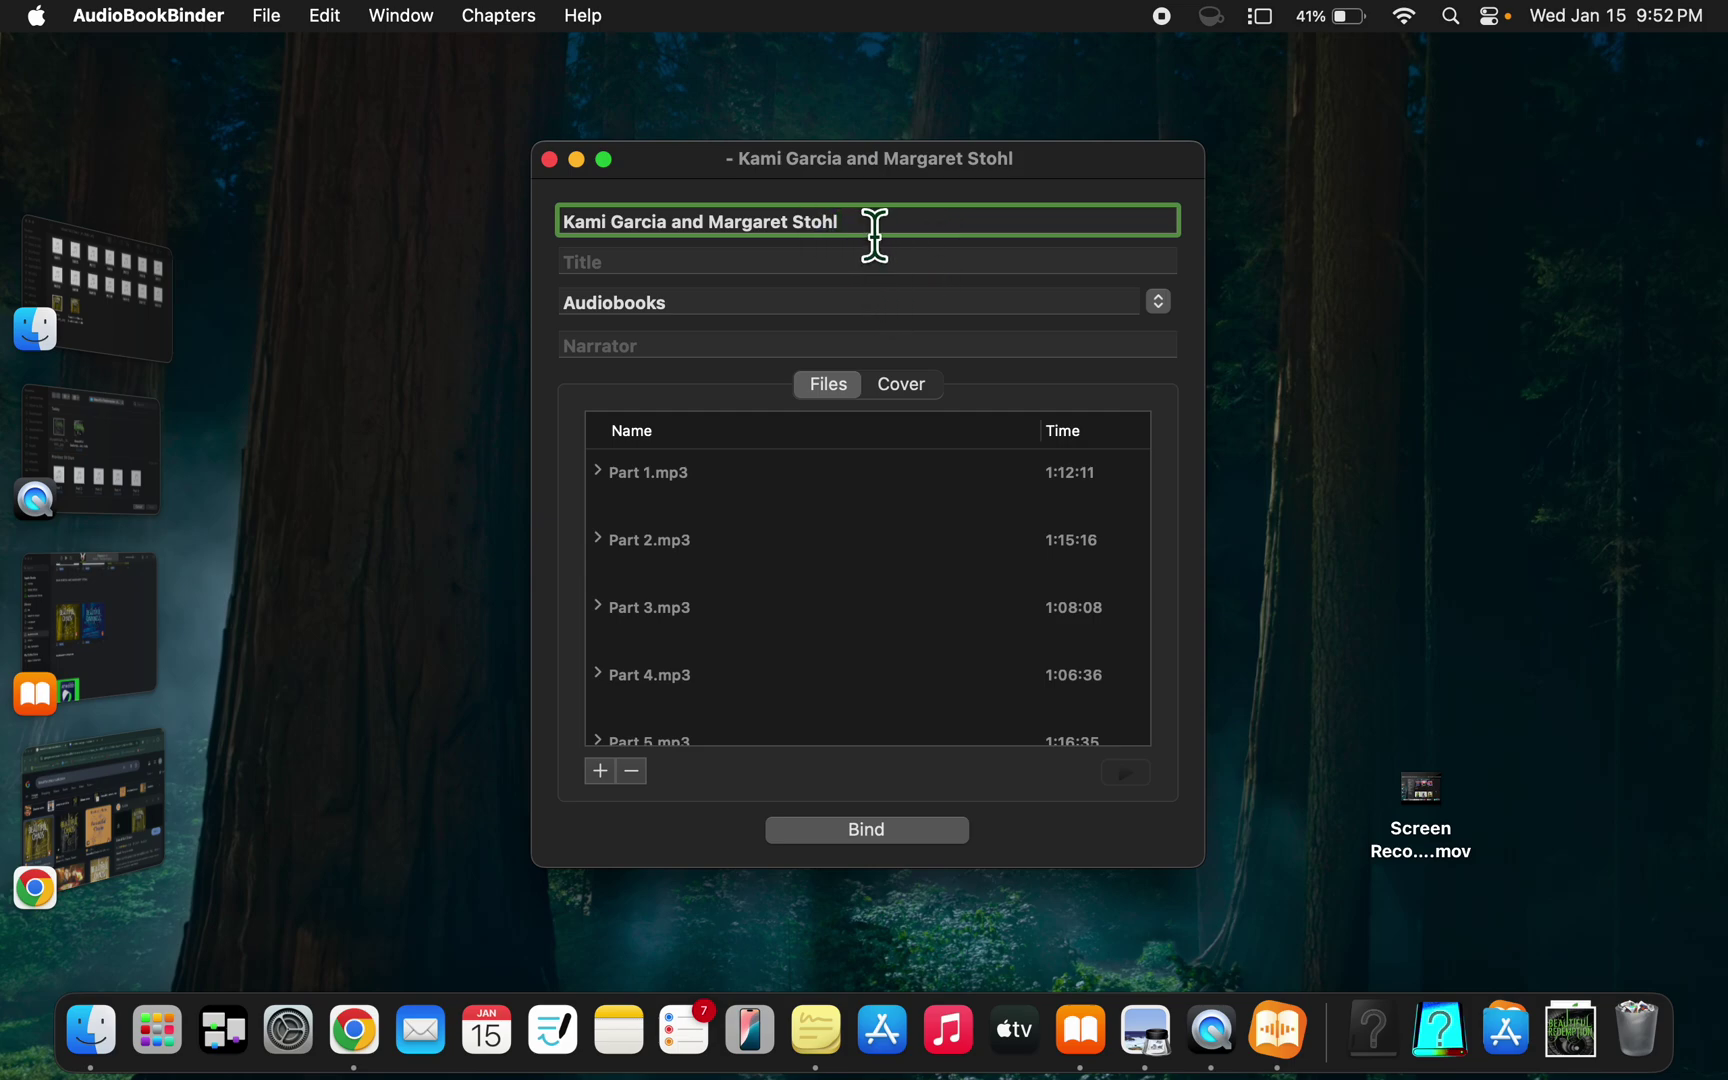
# - Enter 'Beautiful Chaos' as the audiobook title
pyautogui.click(861, 265)
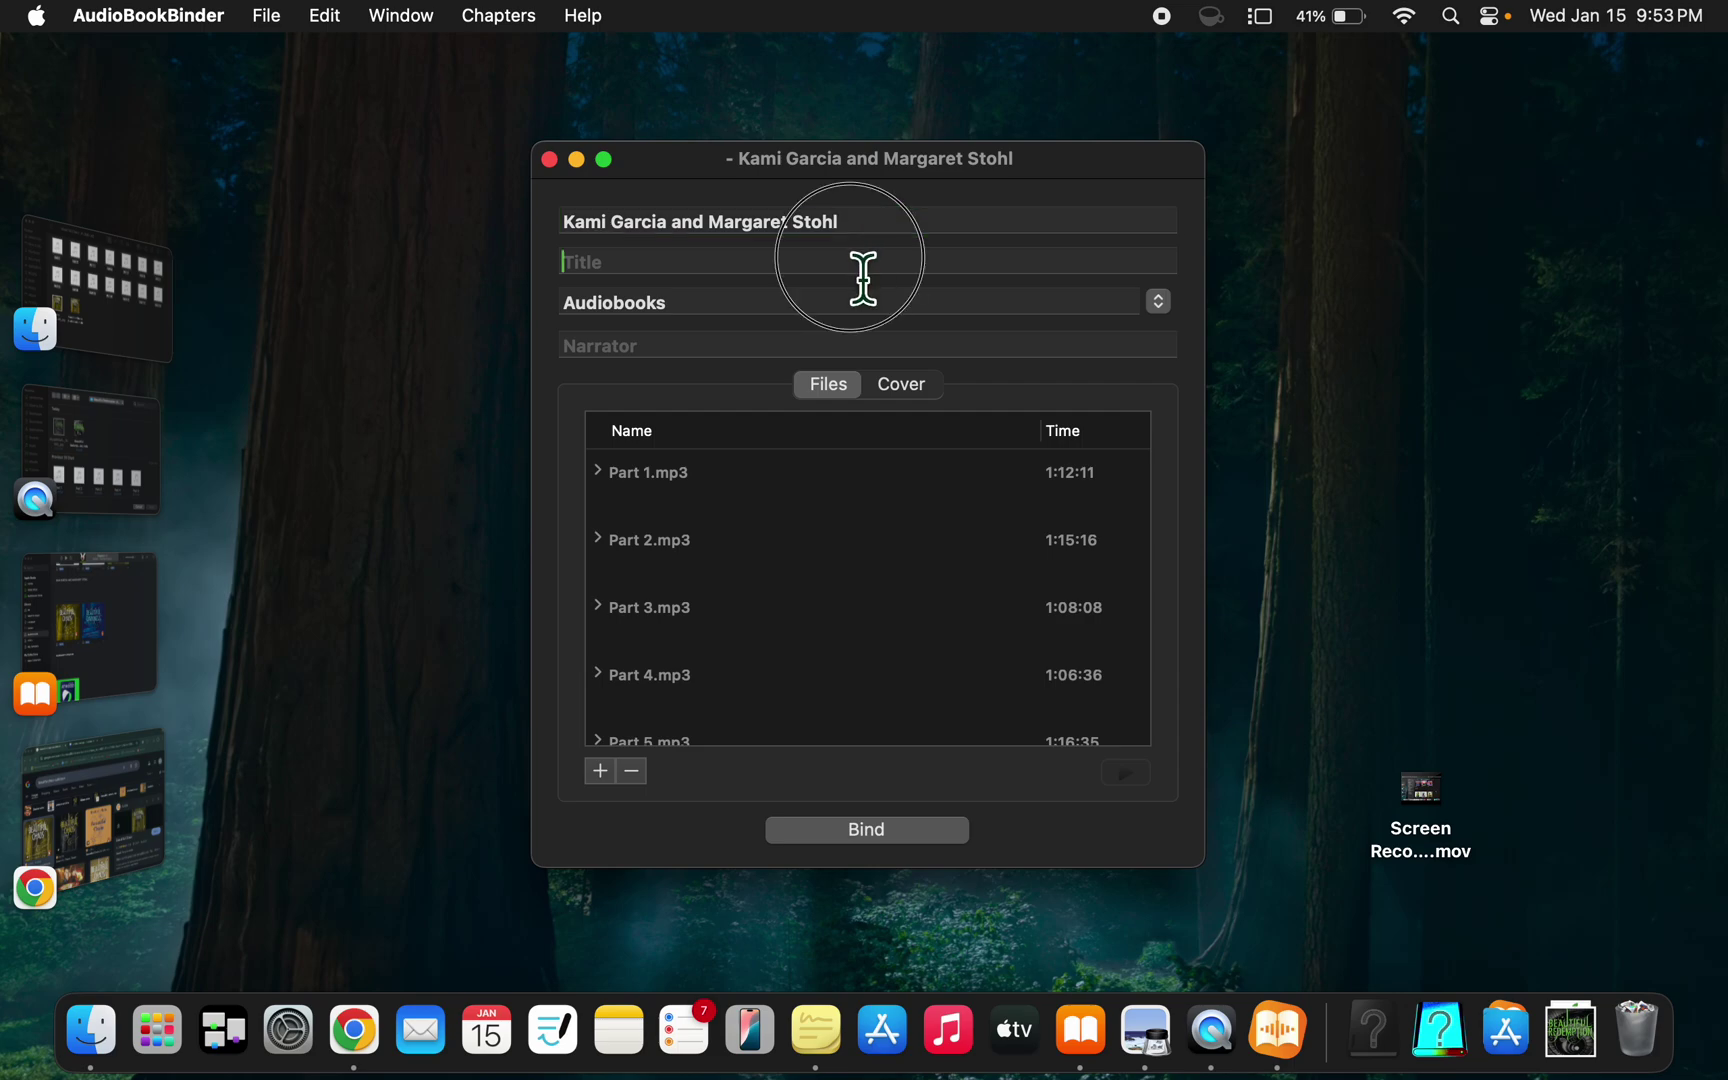
pyautogui.click(106, 315)
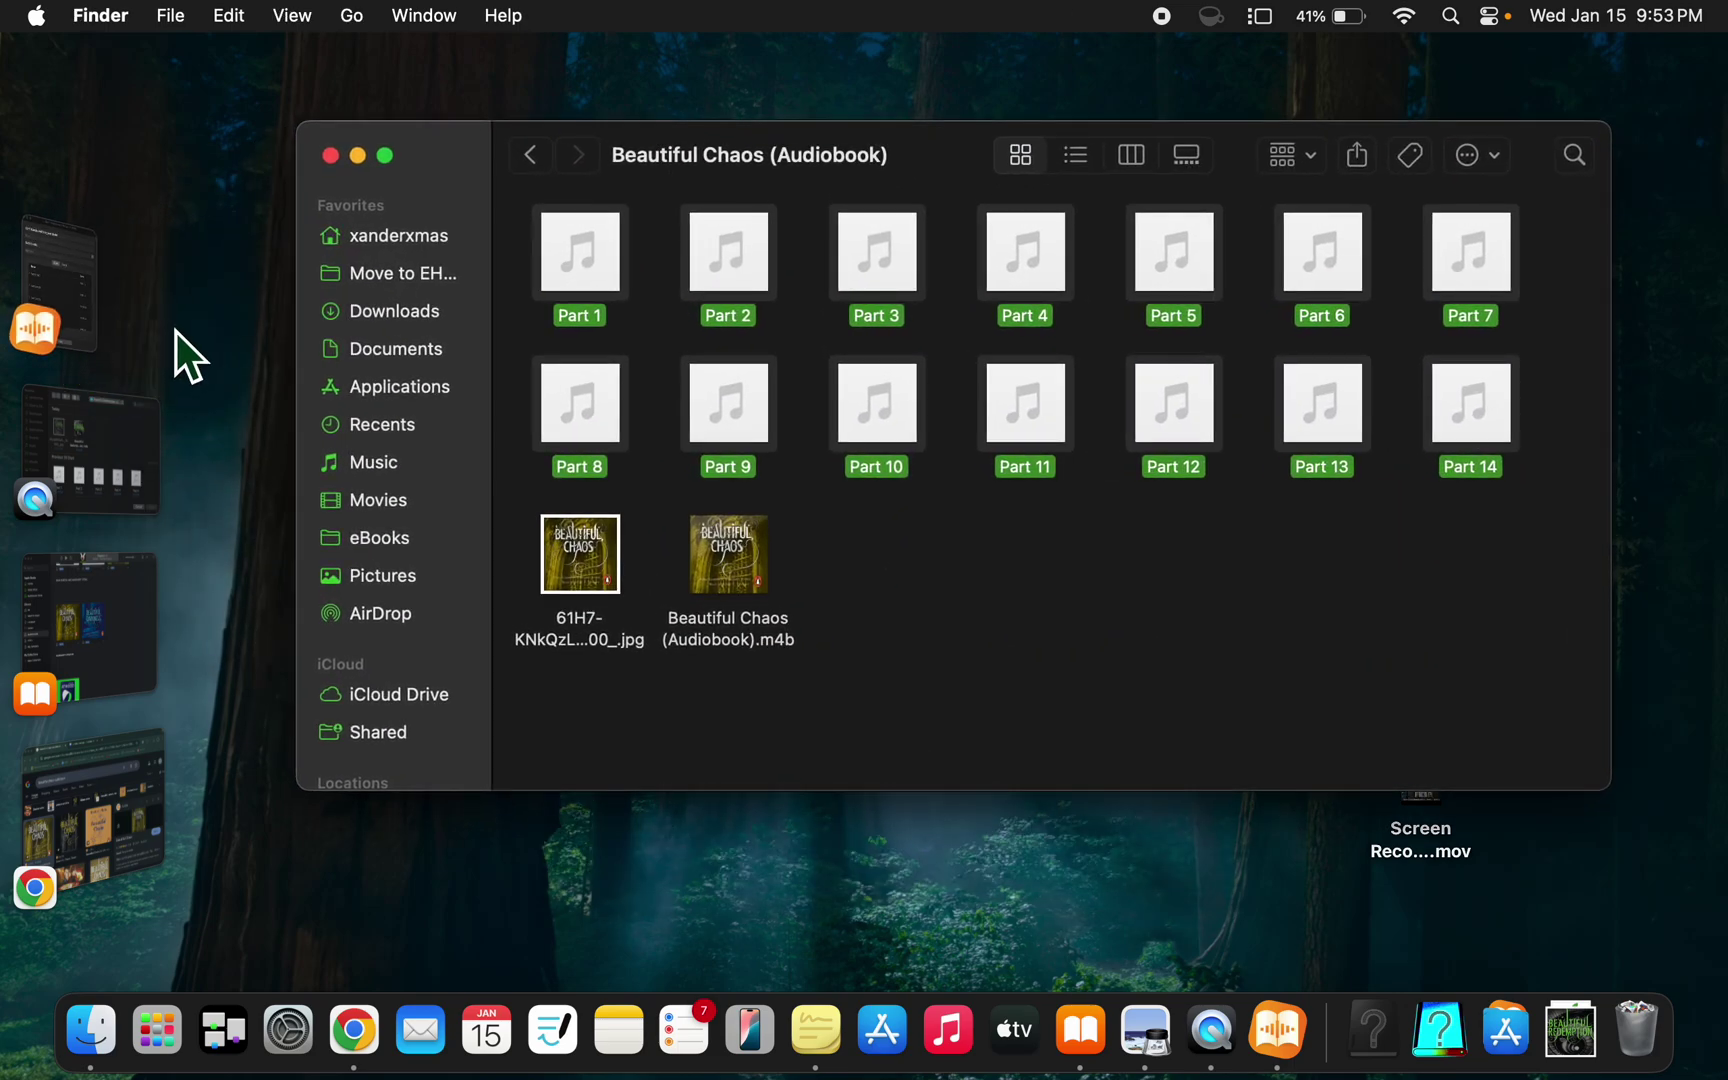
pyautogui.click(77, 302)
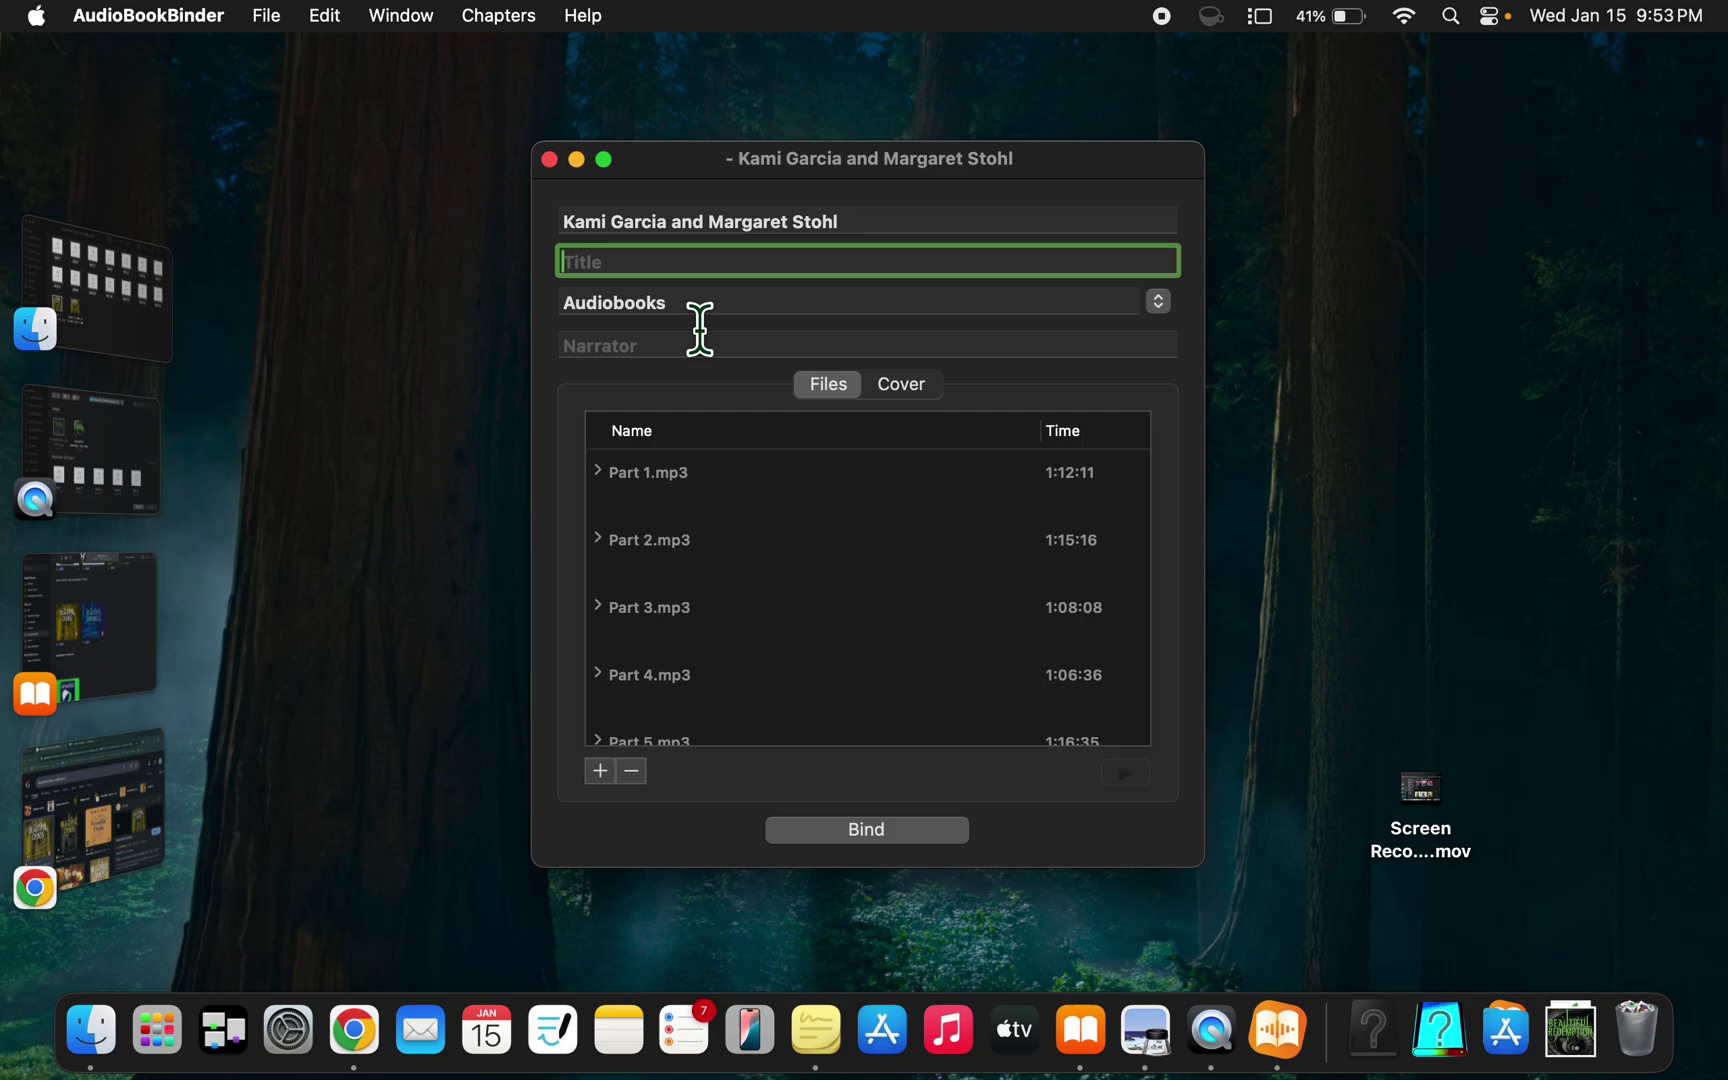
pyautogui.write('Beautiful Chaos')
# - Edit Part 1.mp3 and Part 2.mp3 in the Files list, deleting the .mp3 extension from each
pyautogui.click(707, 468)
pyautogui.click(665, 480)
pyautogui.press('Right')
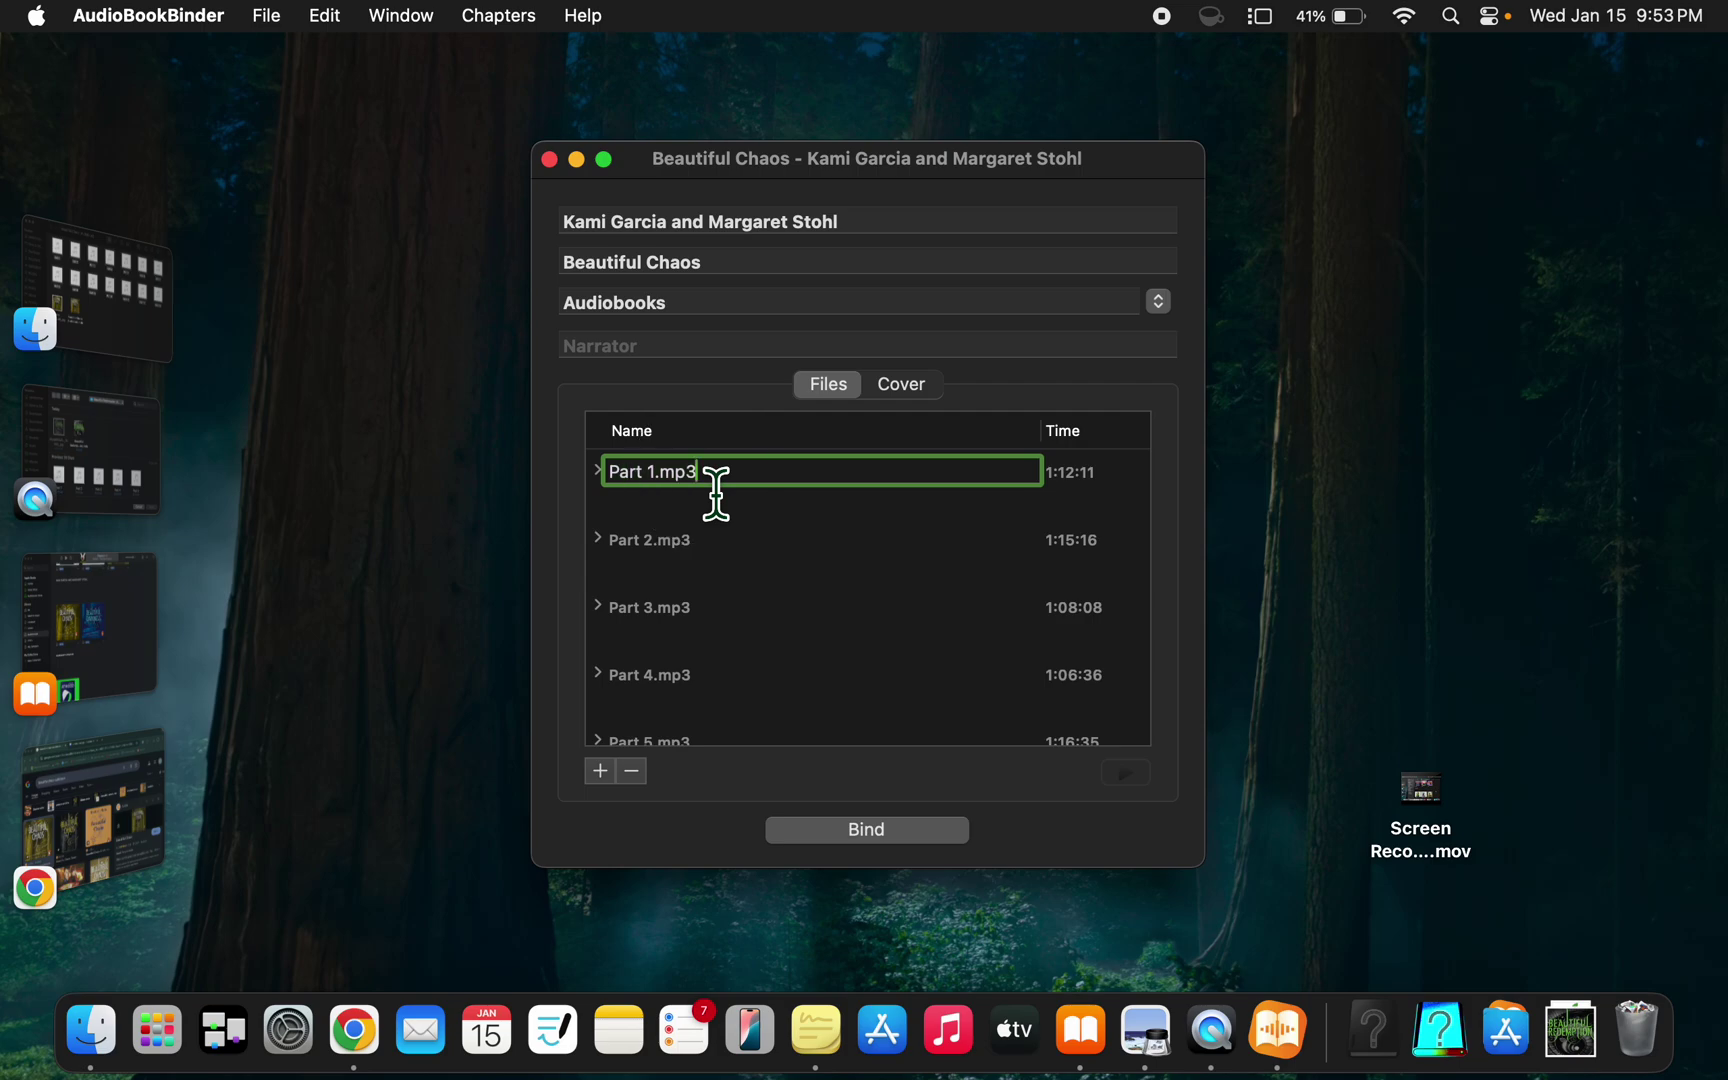
pyautogui.press('BackSpace')
pyautogui.press('BackSpace')
pyautogui.press('BackSpace')
pyautogui.press('BackSpace')
pyautogui.click(708, 545)
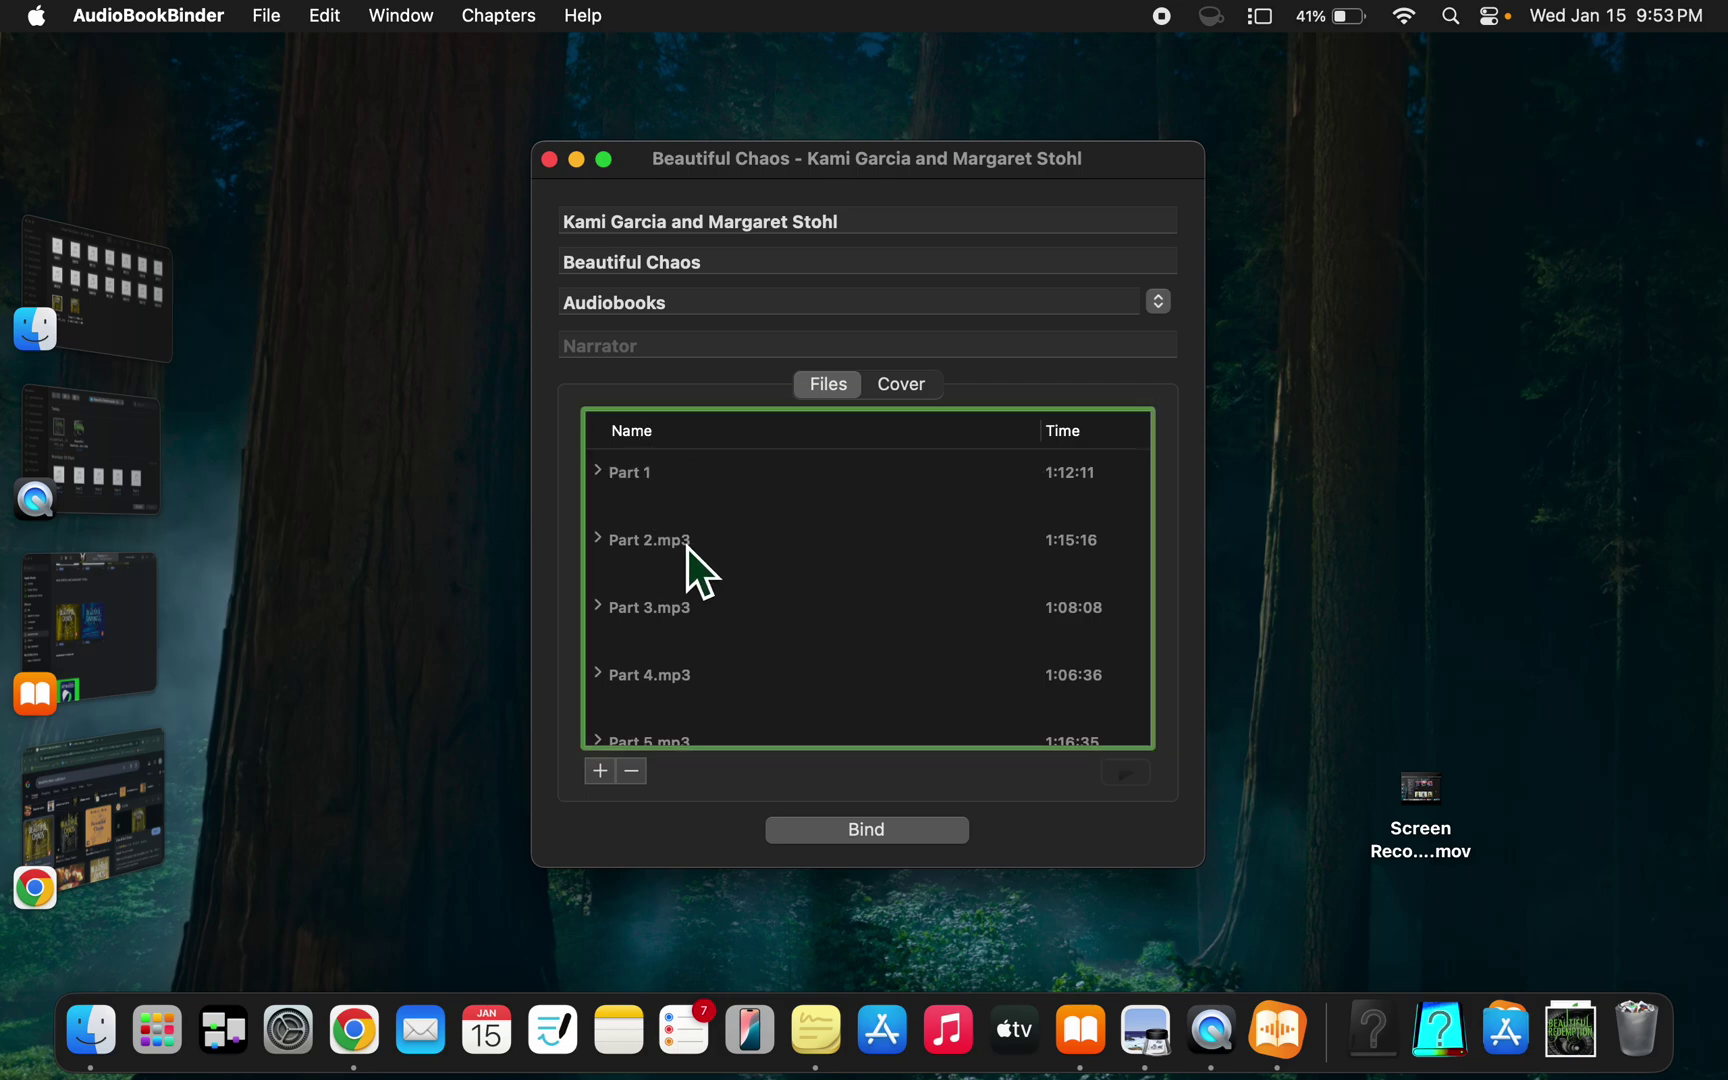
pyautogui.click(720, 546)
pyautogui.press('Right')
pyautogui.press('BackSpace')
pyautogui.press('BackSpace')
pyautogui.press('BackSpace')
pyautogui.press('BackSpace')
pyautogui.click(713, 607)
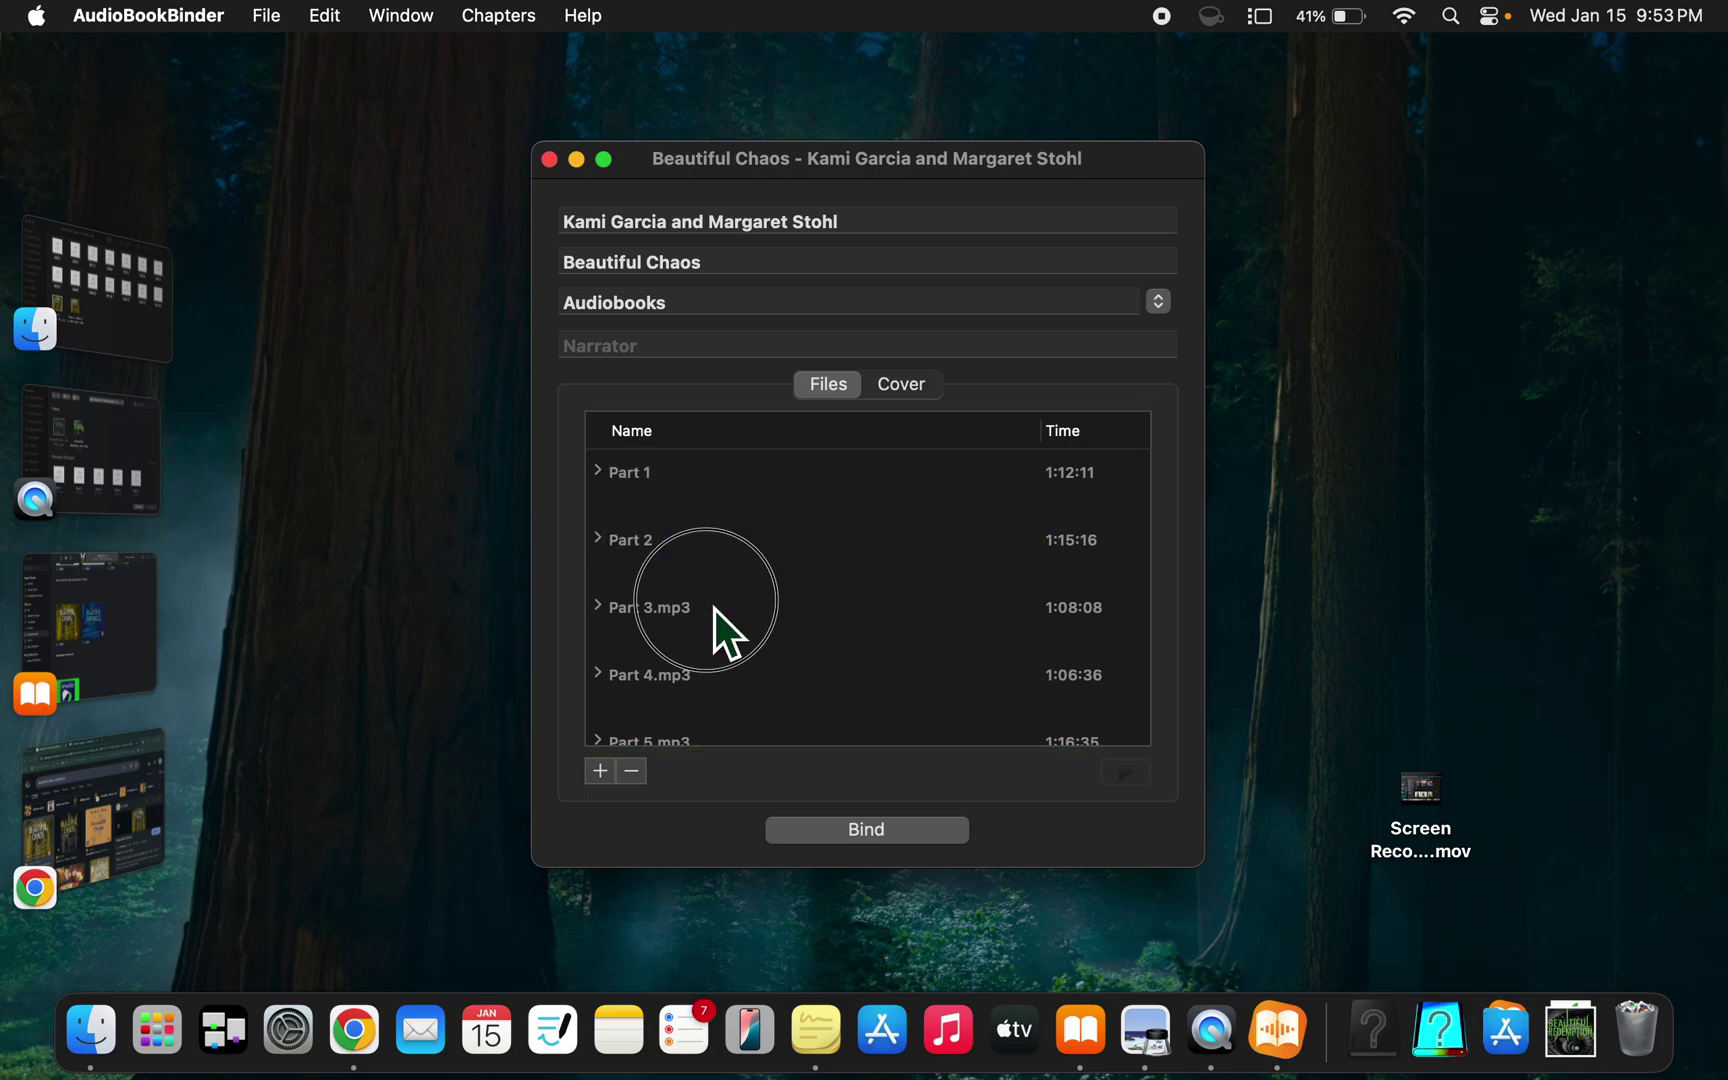
# - Play the Beautiful Chaos cover in Books, confirm it starts at Part 1, then pause
pyautogui.click(120, 631)
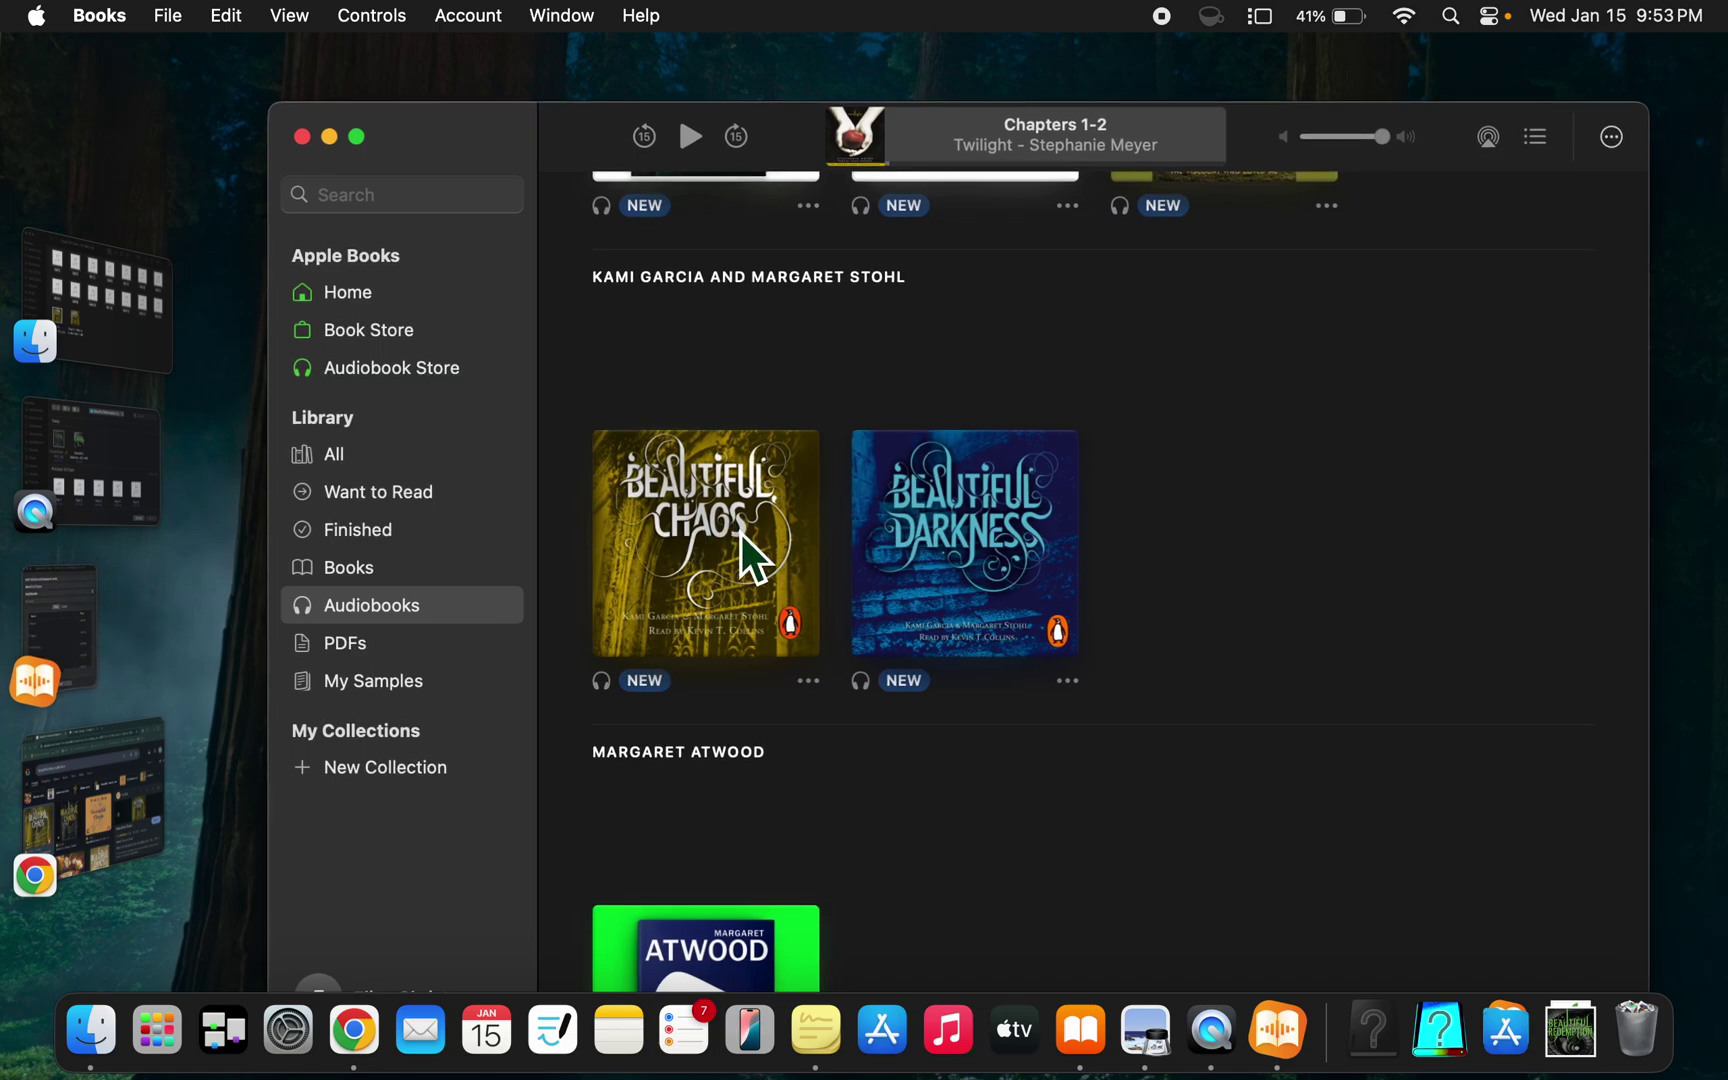
pyautogui.click(642, 552)
pyautogui.click(691, 138)
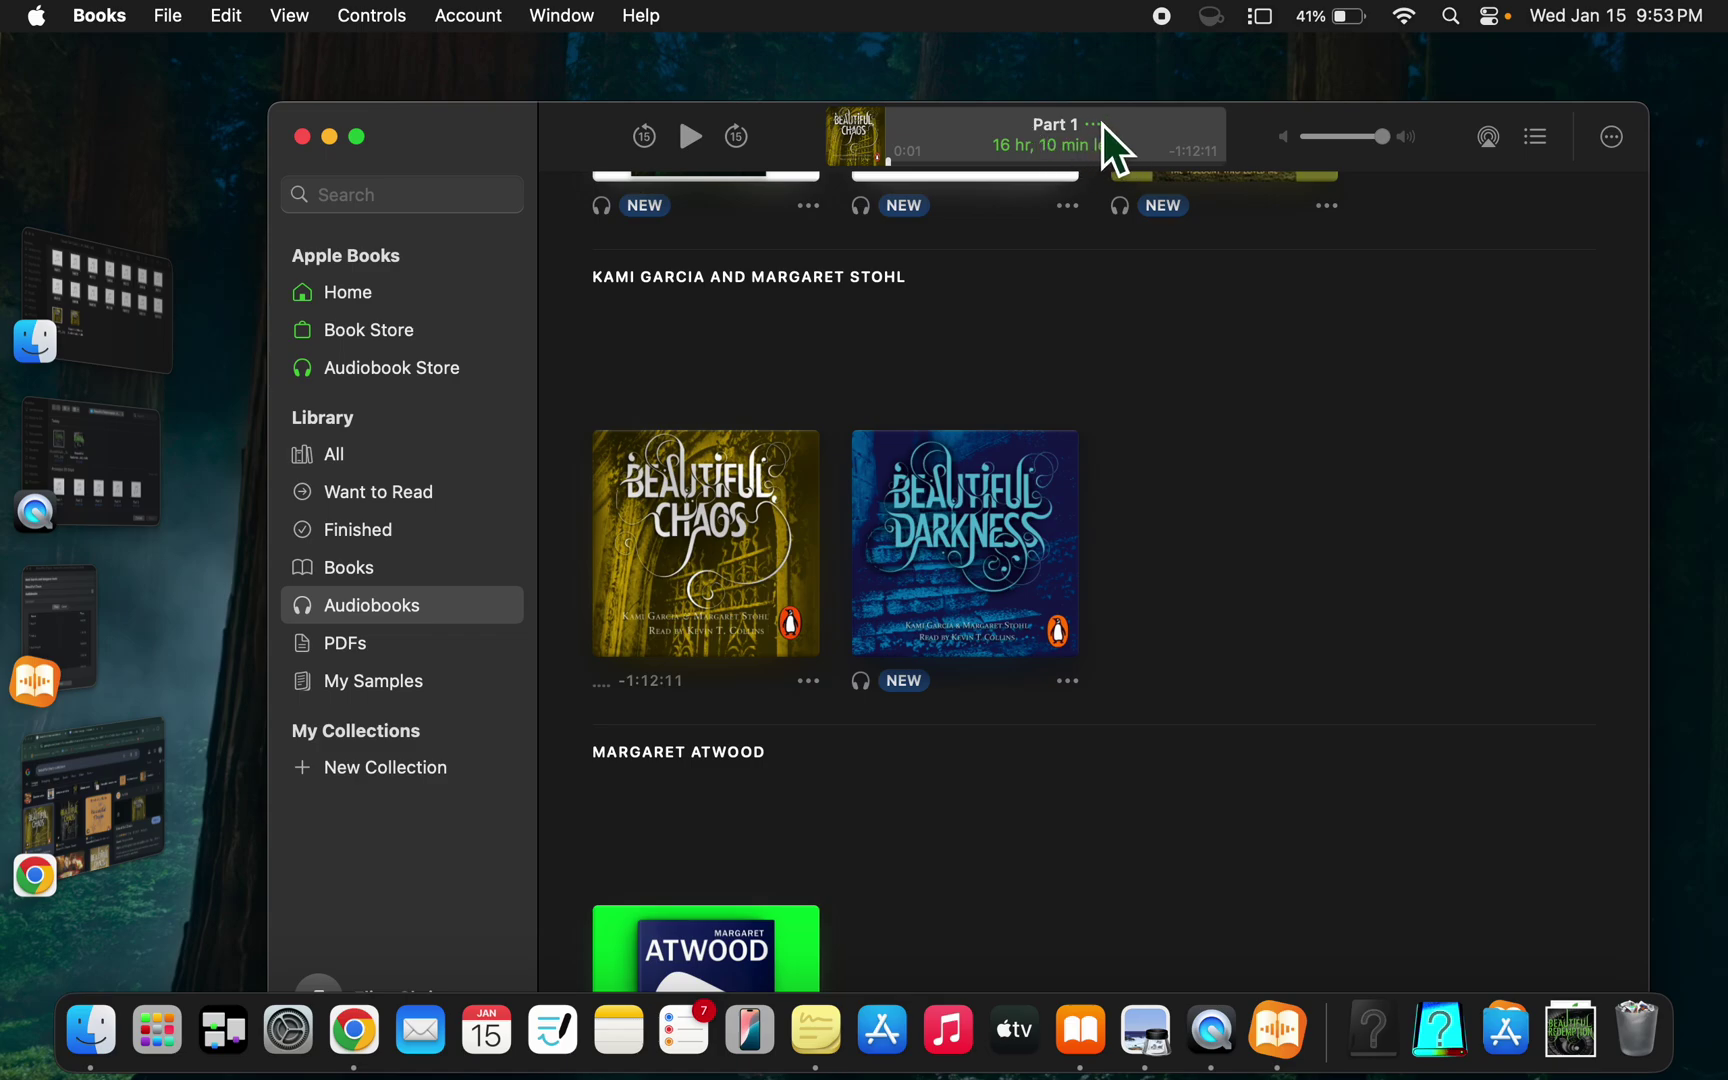
# - Rename the Part 3.mp3 entry in the Files list to Part 3, removing the .mp3 ending
pyautogui.click(75, 620)
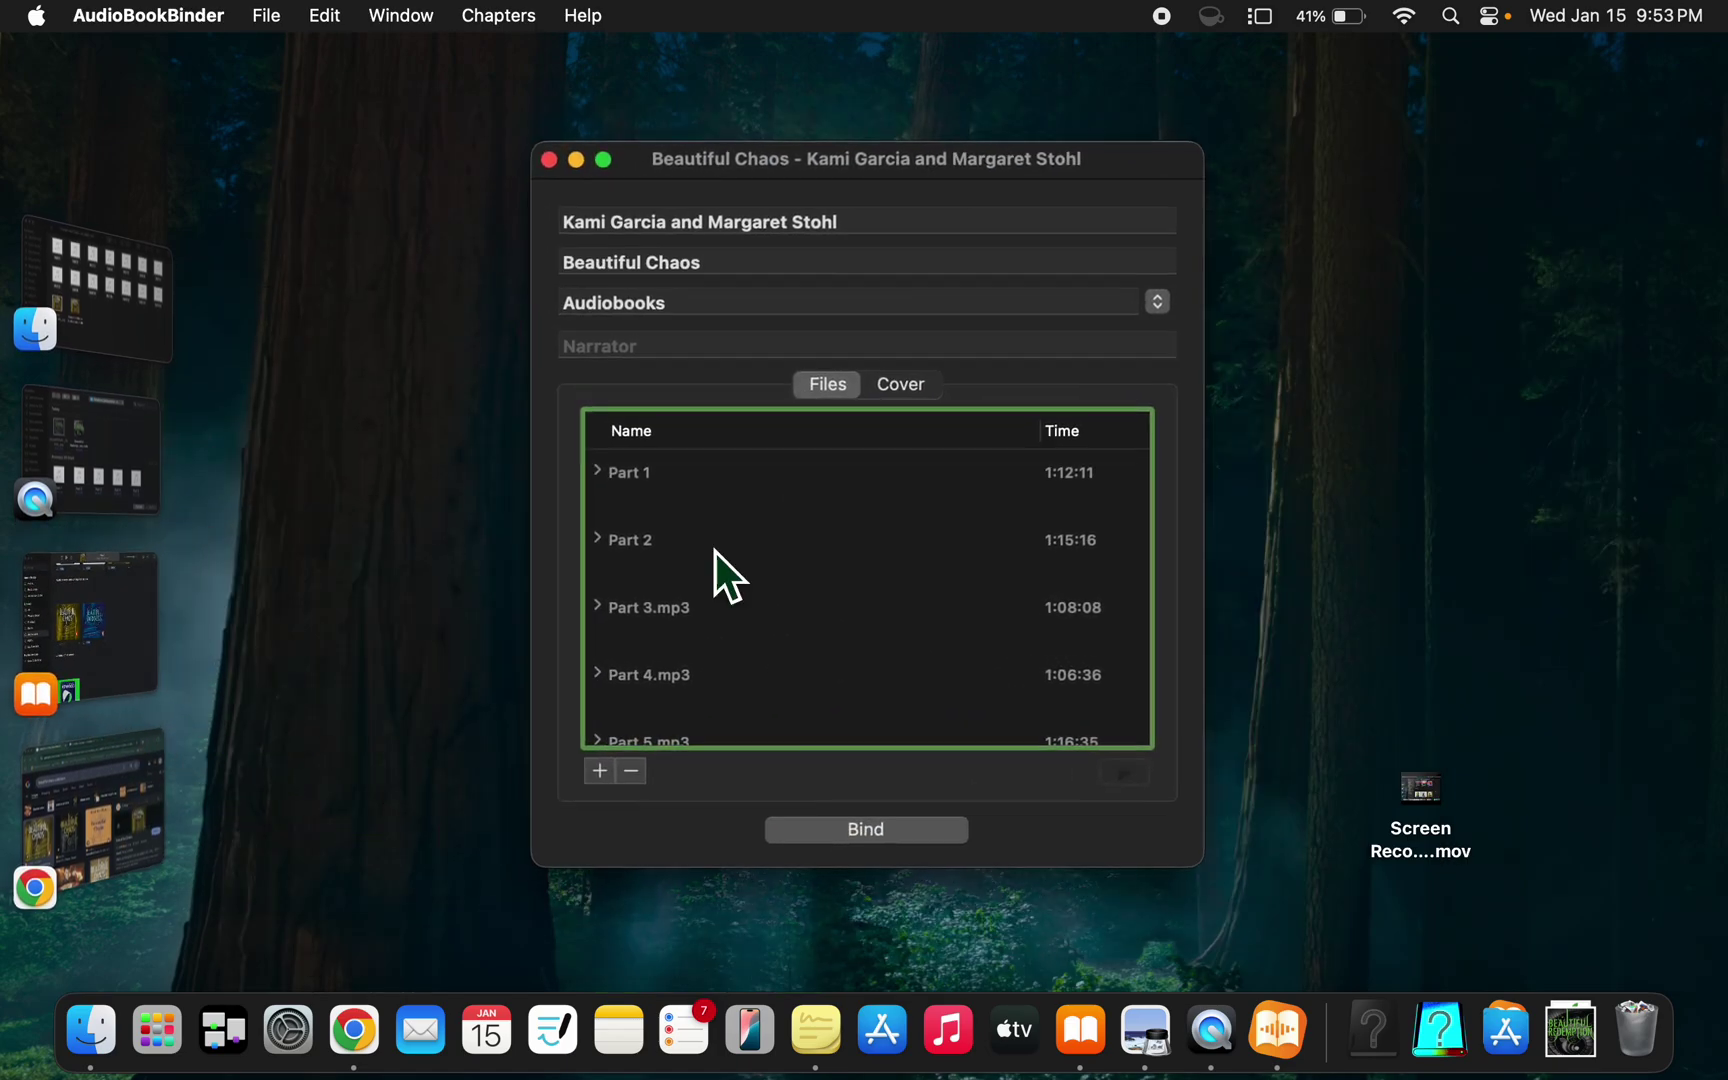
pyautogui.doubleClick(701, 615)
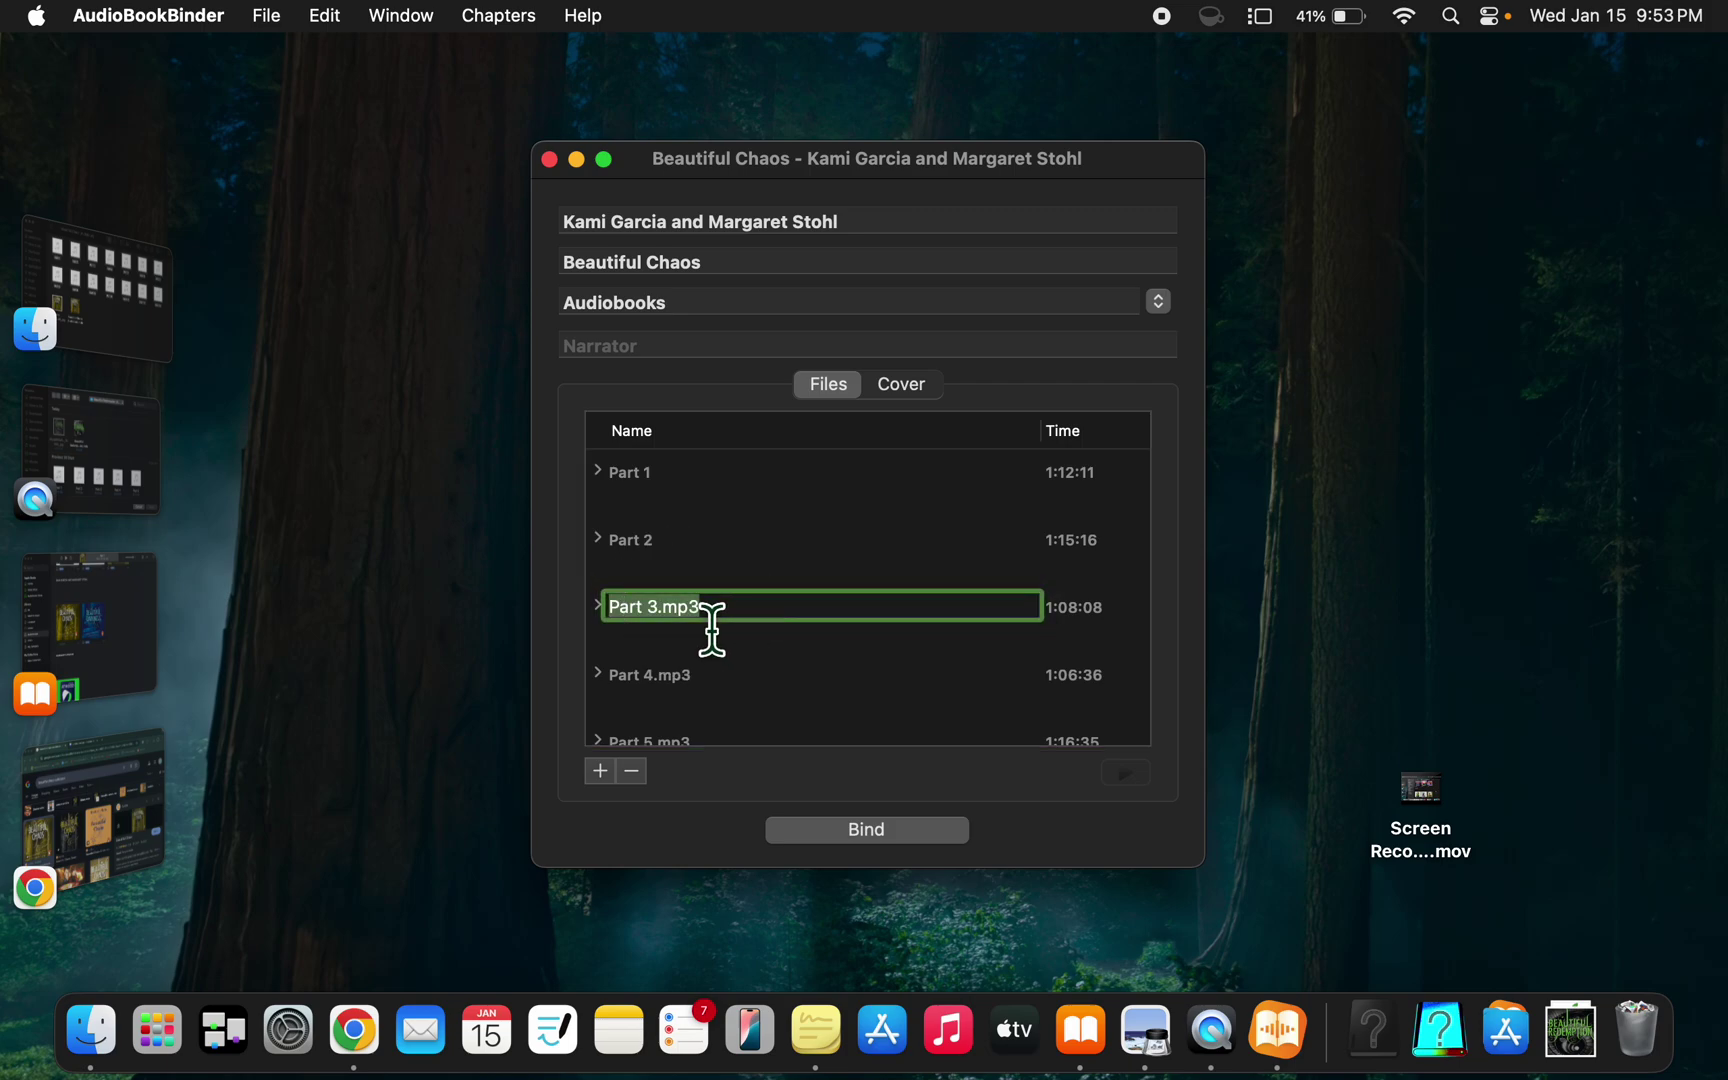
pyautogui.click(707, 618)
pyautogui.press('BackSpace')
pyautogui.press('BackSpace')
pyautogui.press('BackSpace')
pyautogui.press('BackSpace')
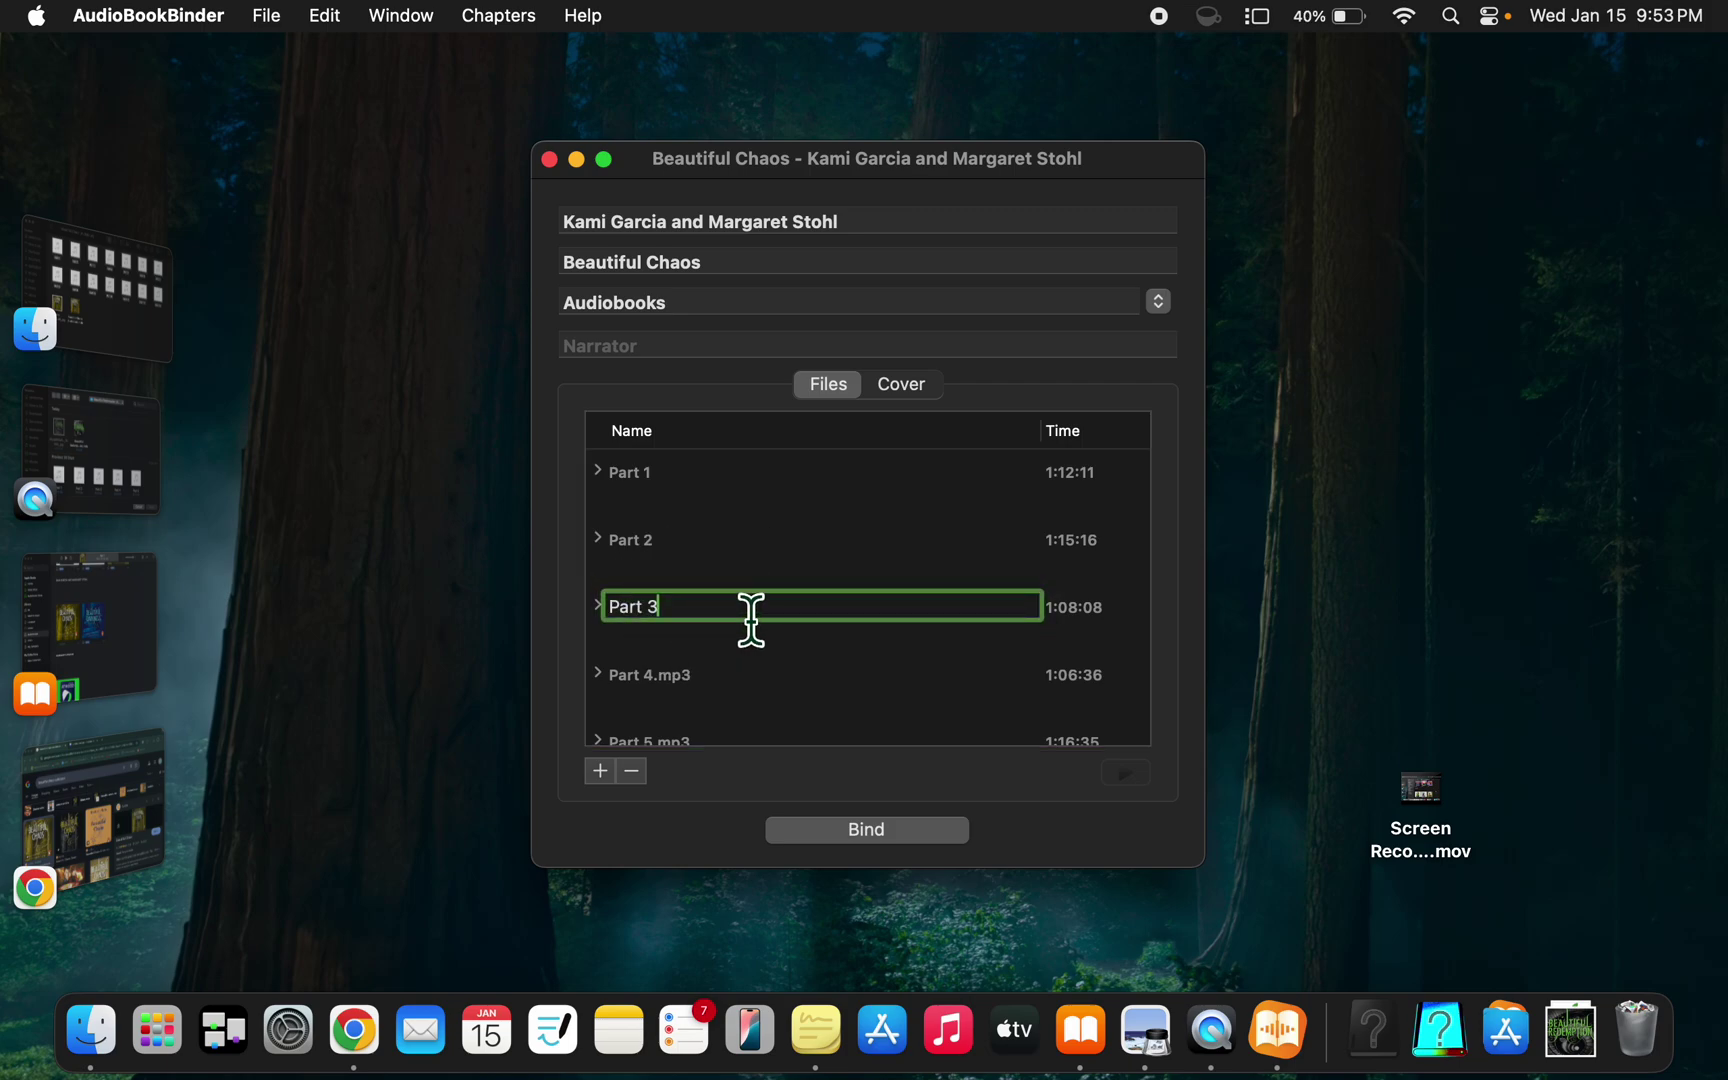
pyautogui.press('Return')
pyautogui.scroll(-5, 605, 607)
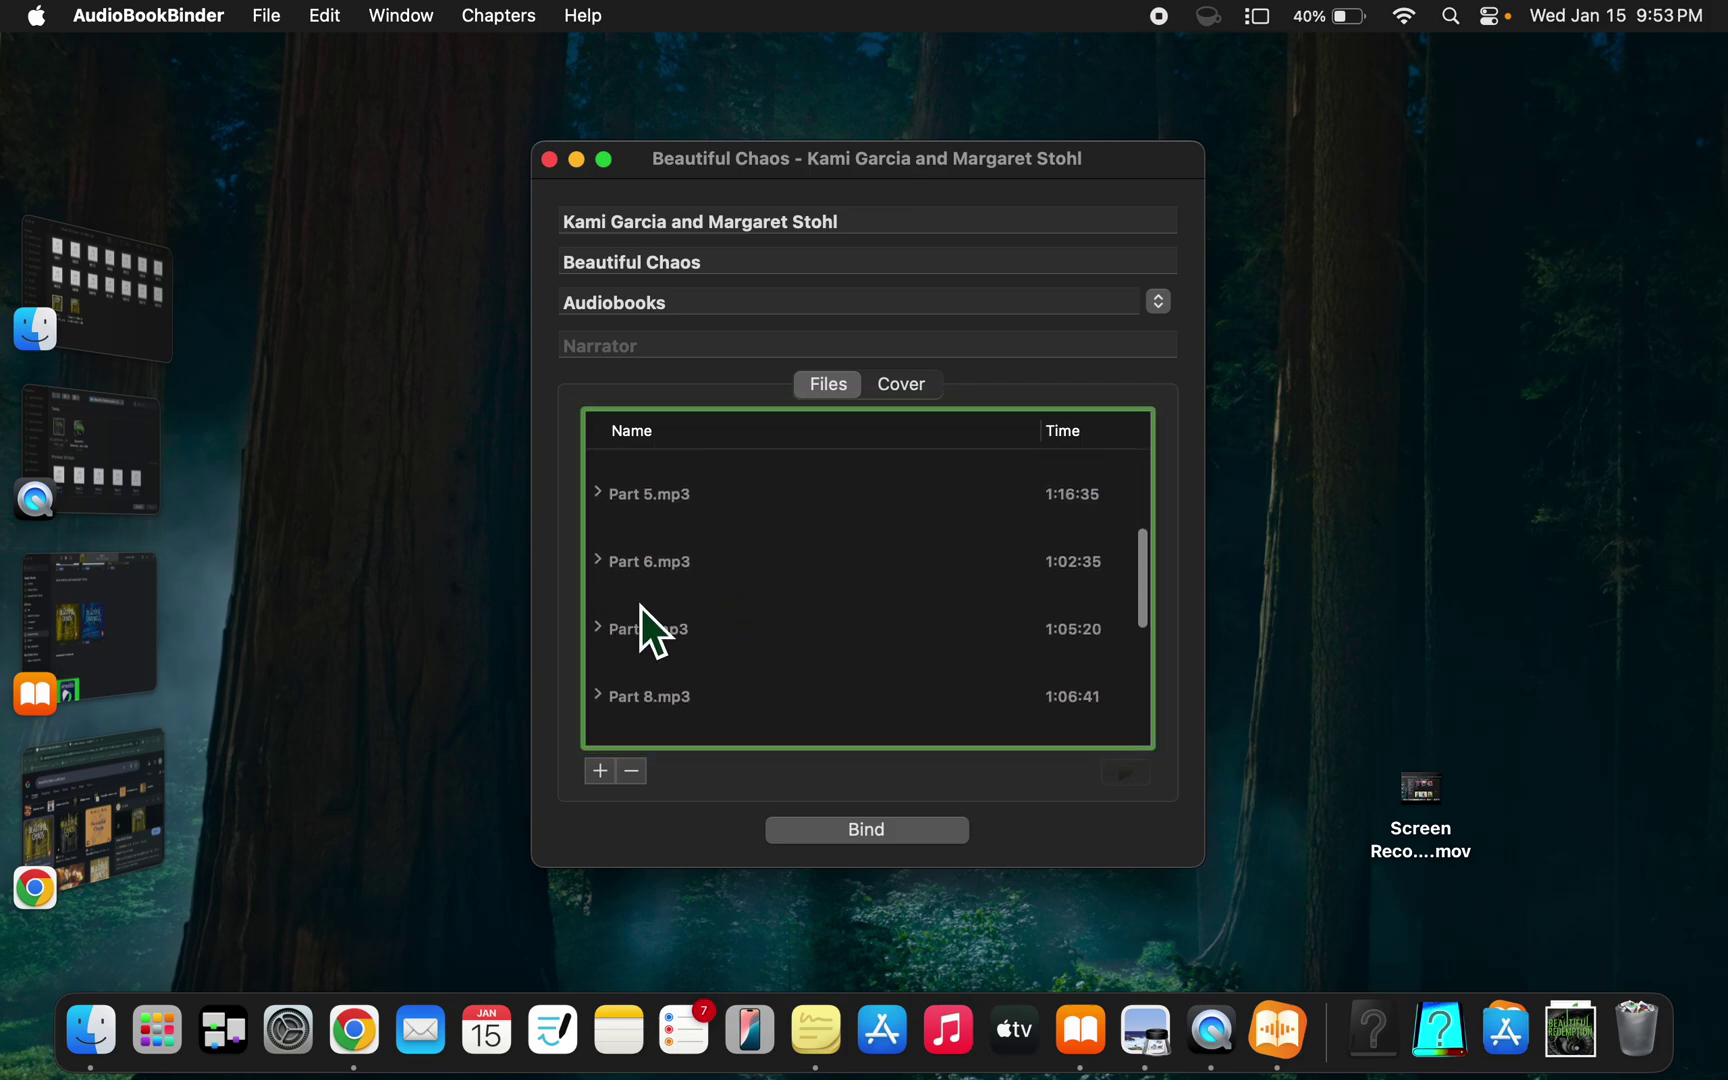
pyautogui.scroll(5, 641, 608)
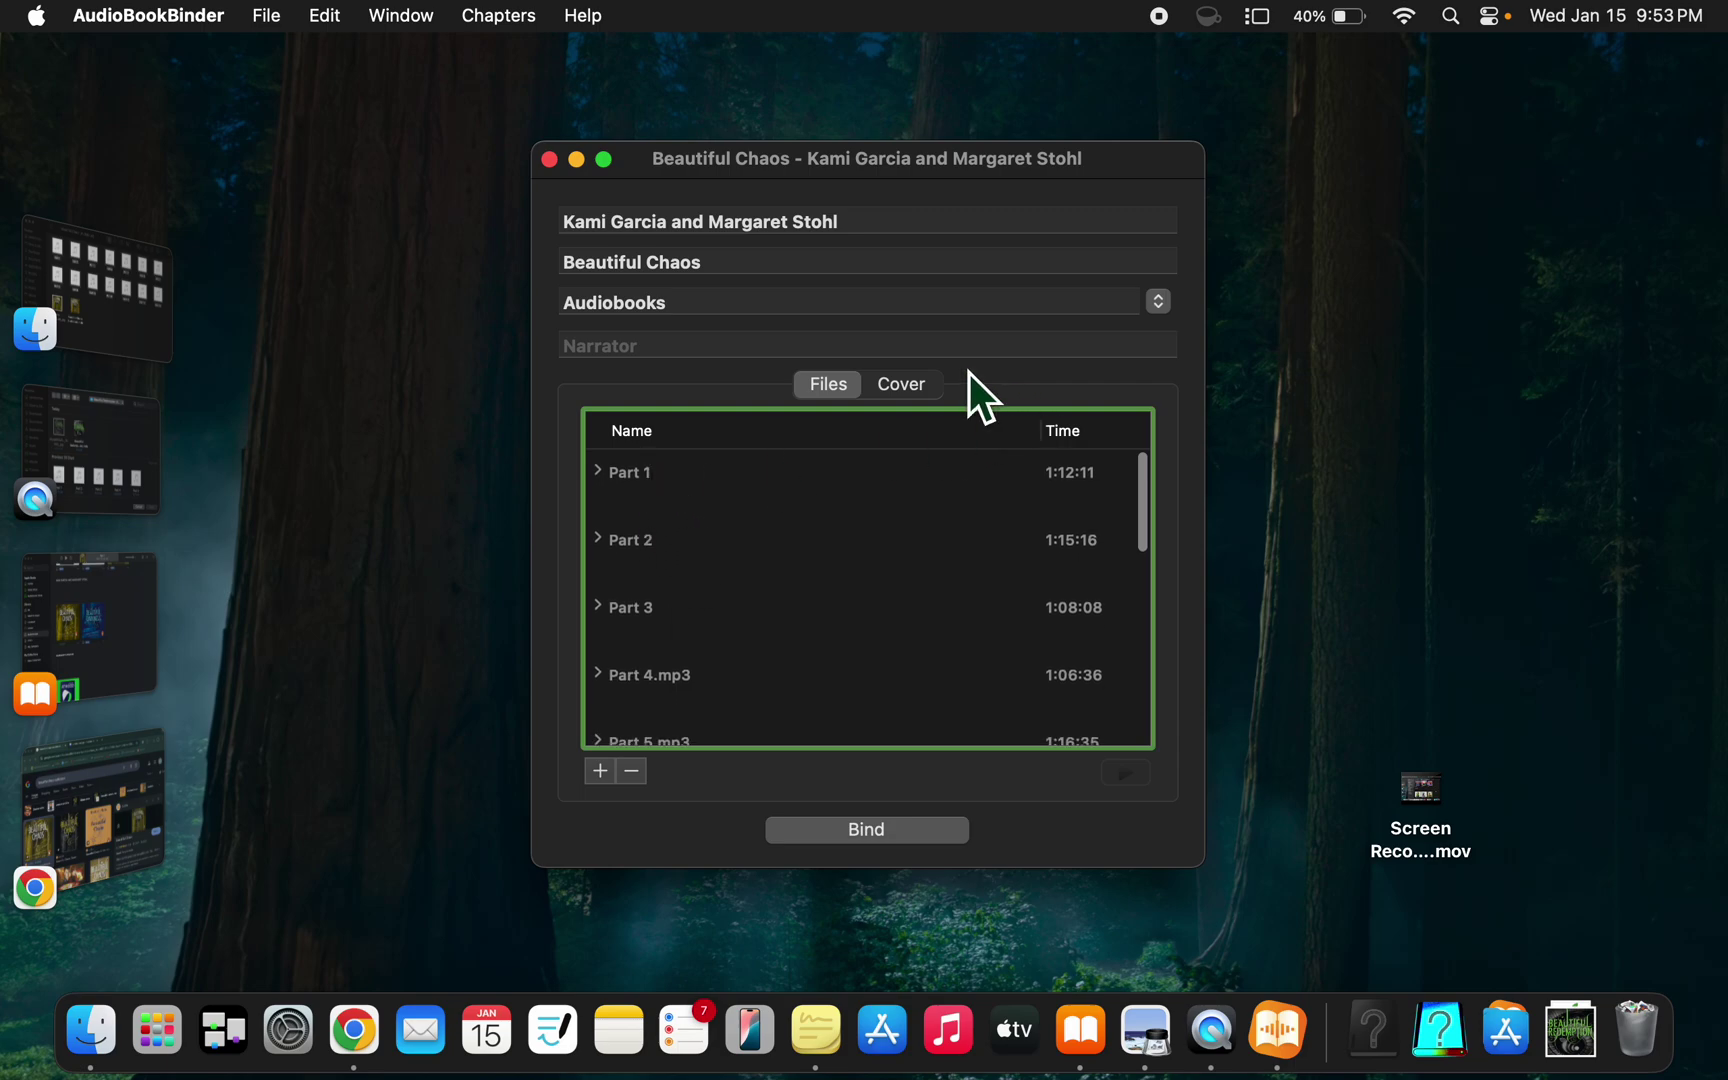
# - Drag the yellow Beautiful Chaos cover jpg from Finder onto the Cover drop area
pyautogui.click(928, 386)
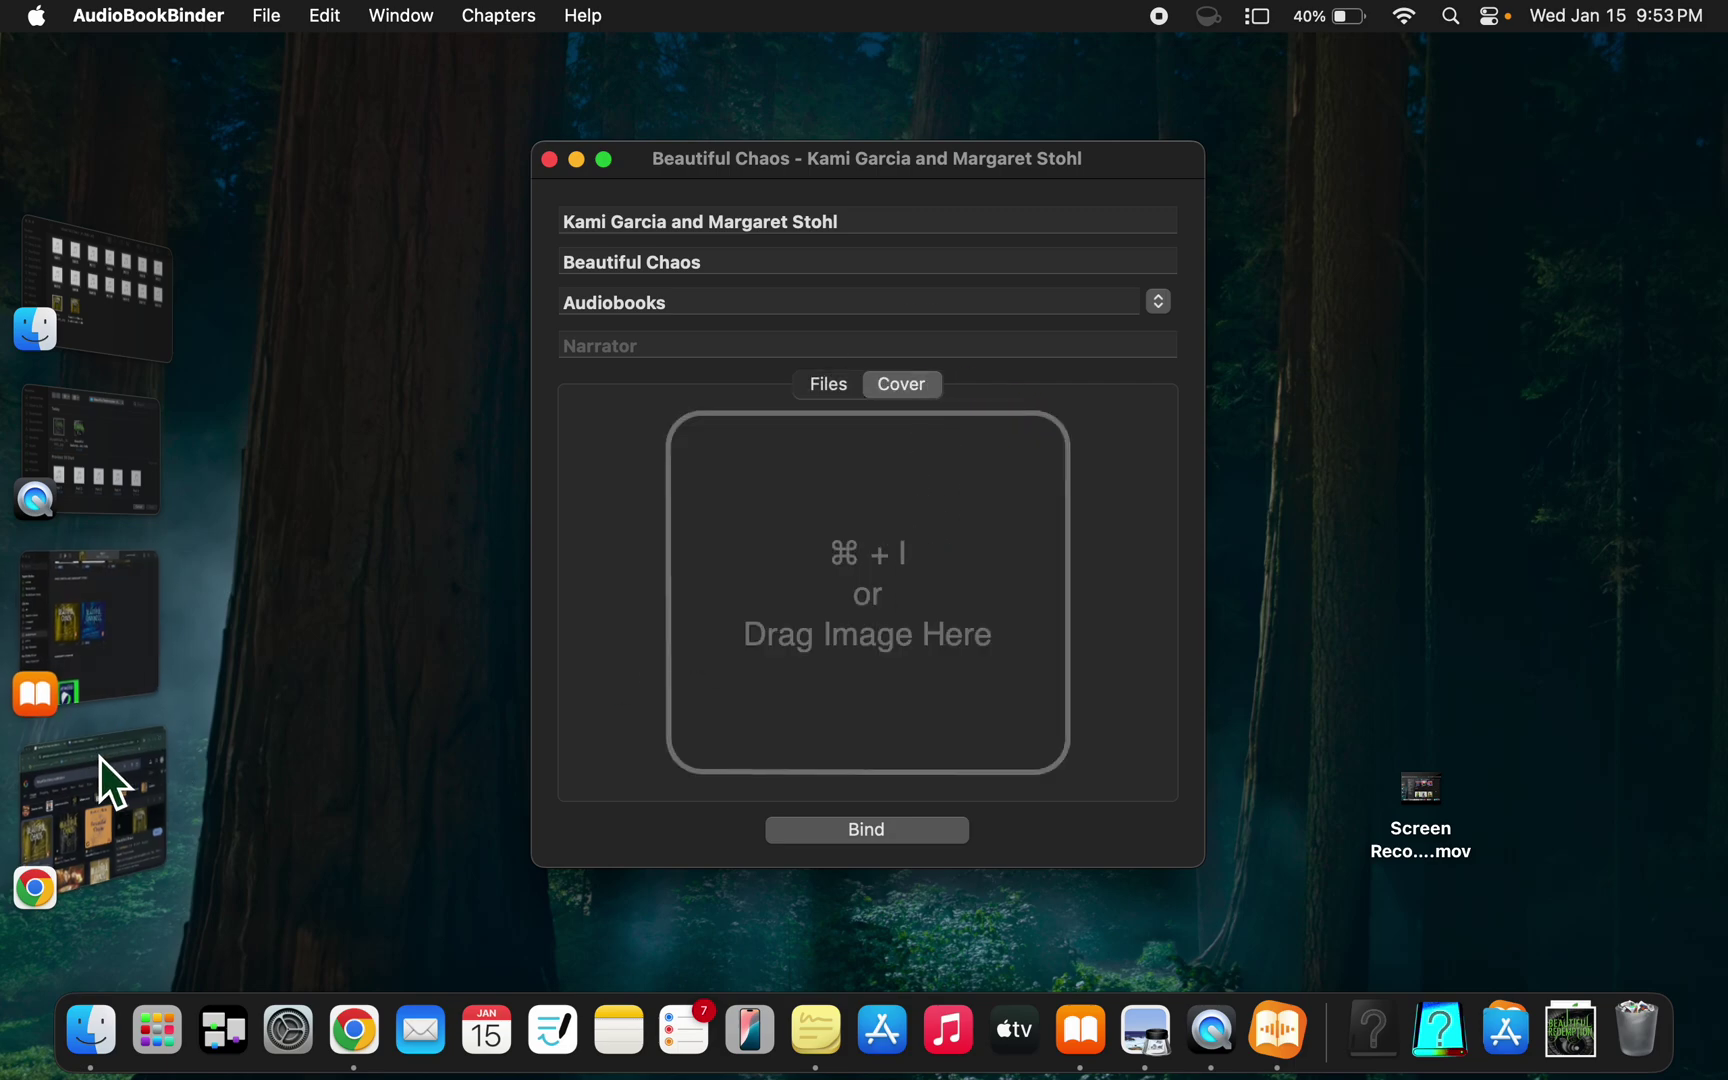
pyautogui.click(107, 309)
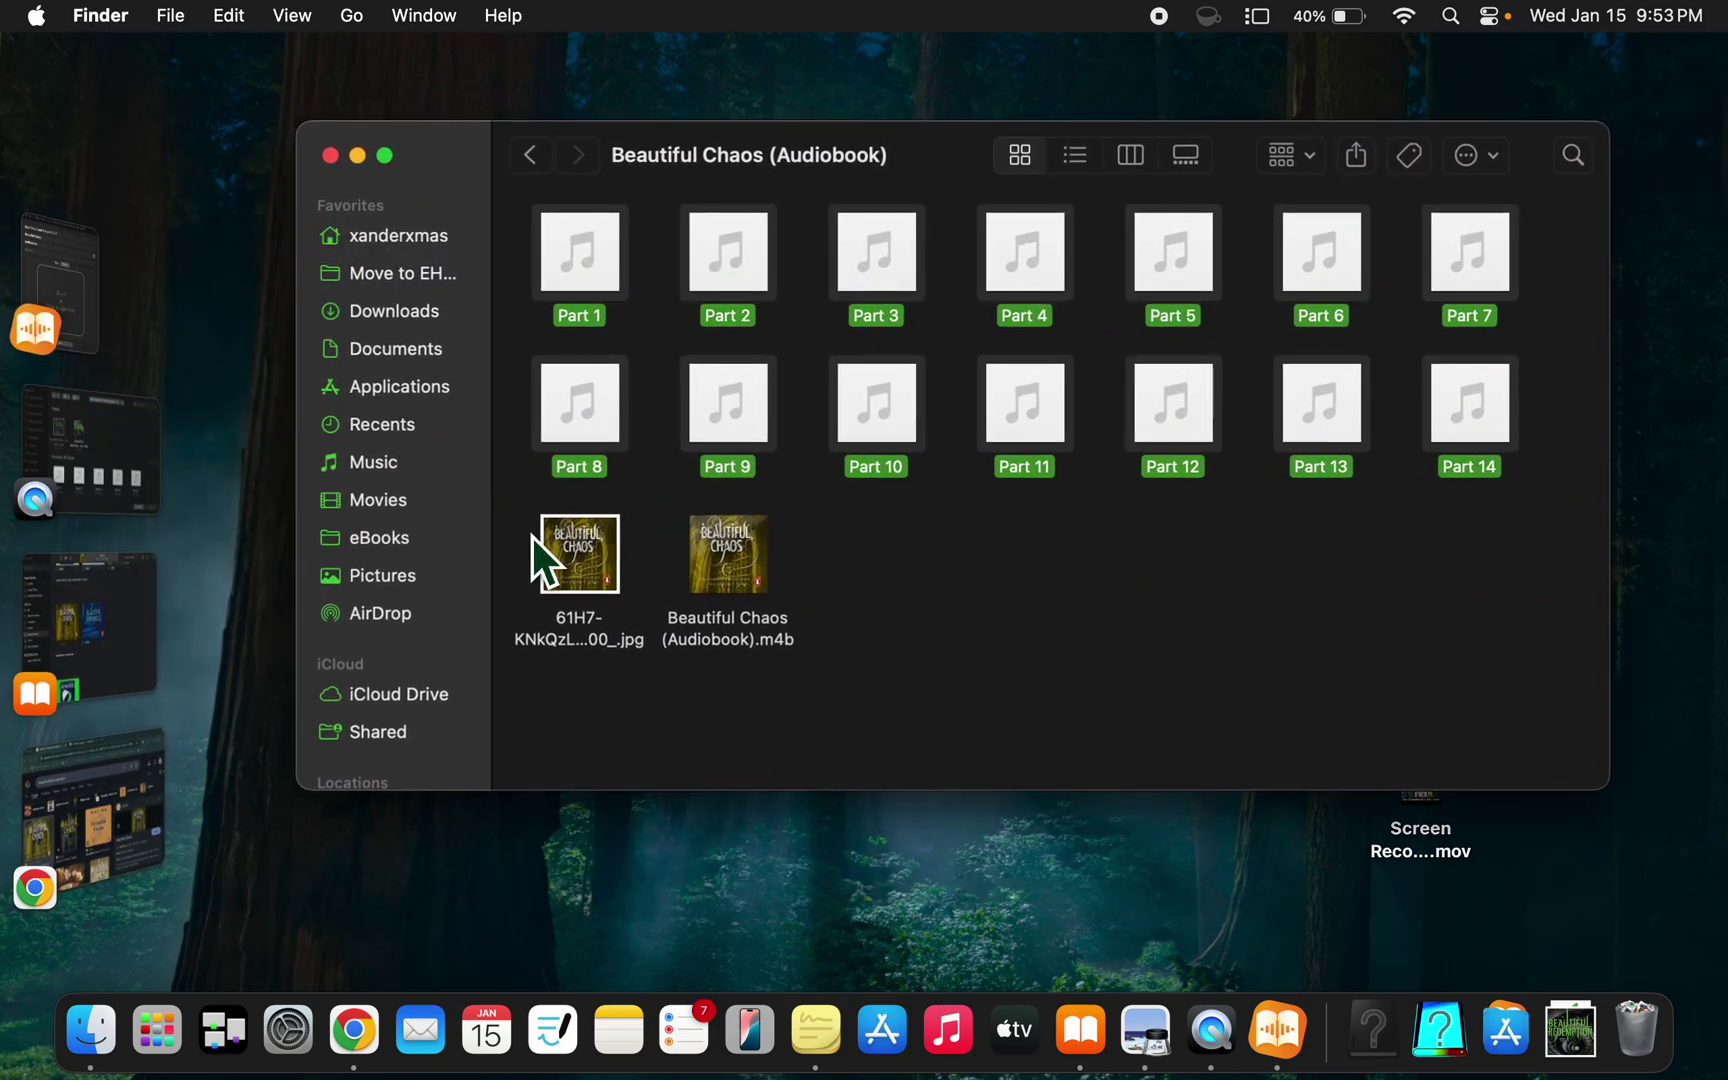
pyautogui.click(589, 557)
pyautogui.moveTo(611, 549); pyautogui.dragTo(786, 589)
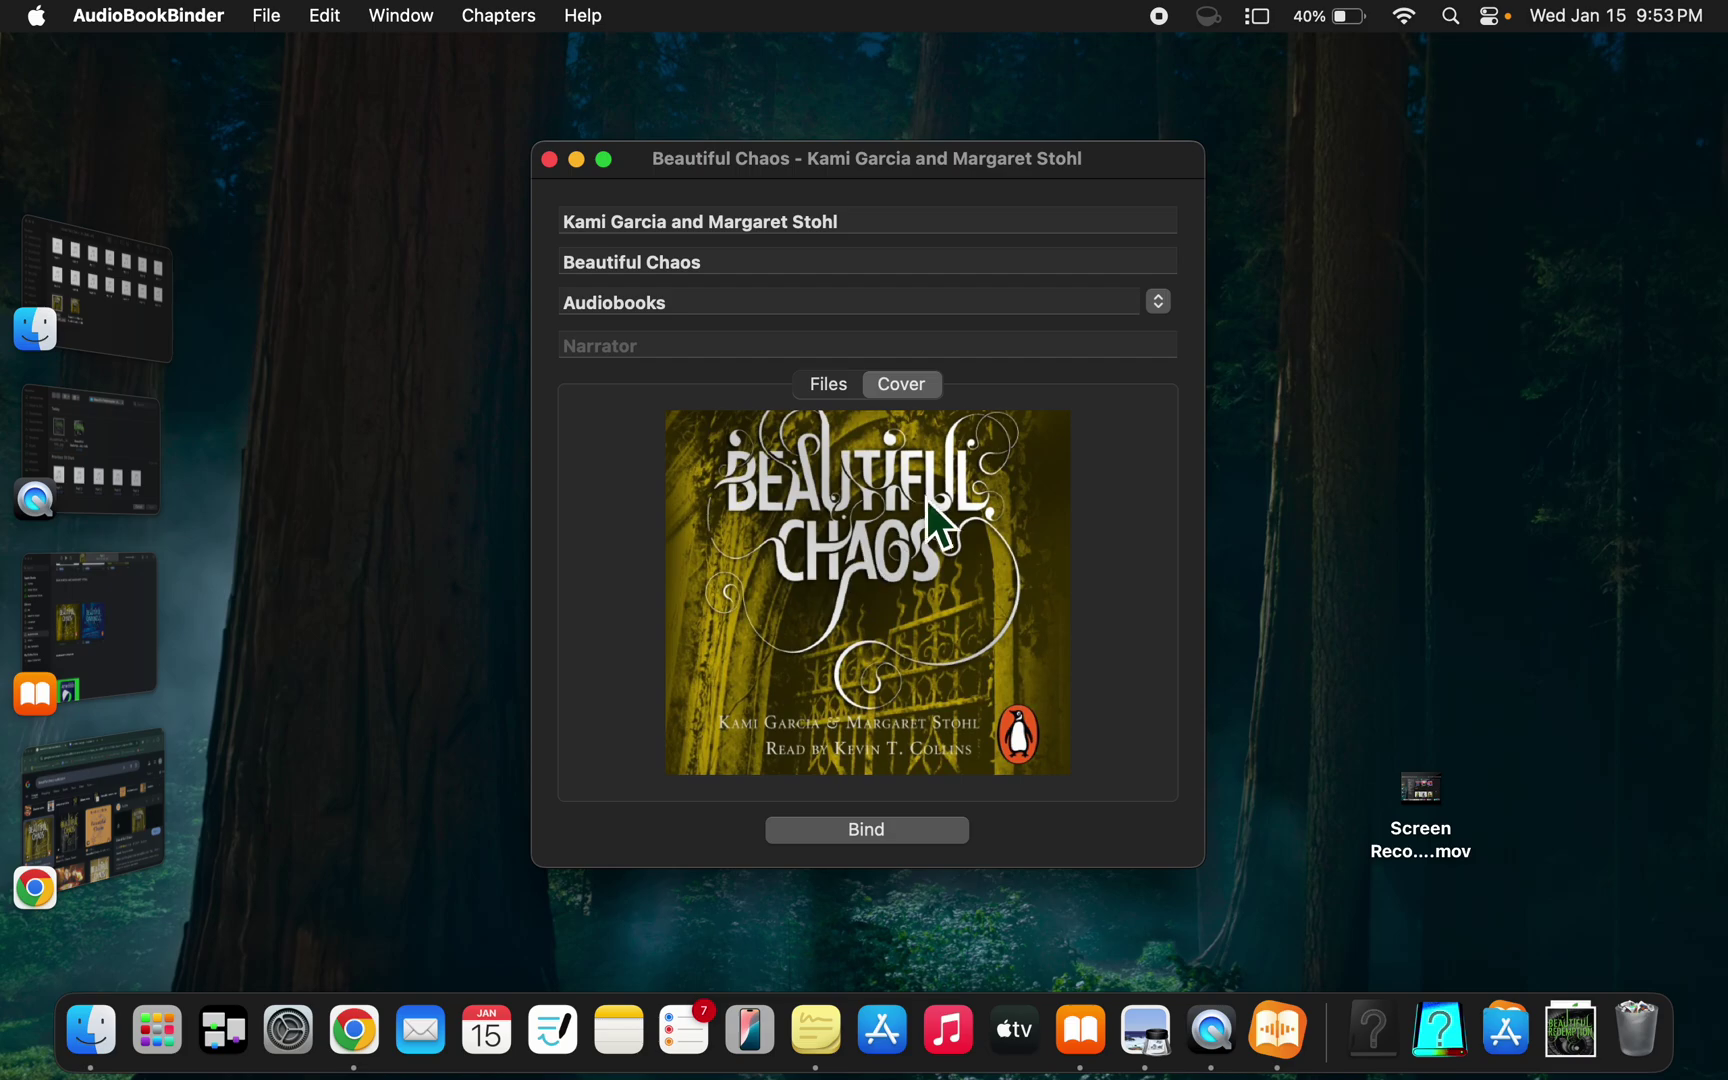
# - Bring up the Beautiful Chaos image search results in Google Images
pyautogui.click(833, 384)
pyautogui.click(100, 791)
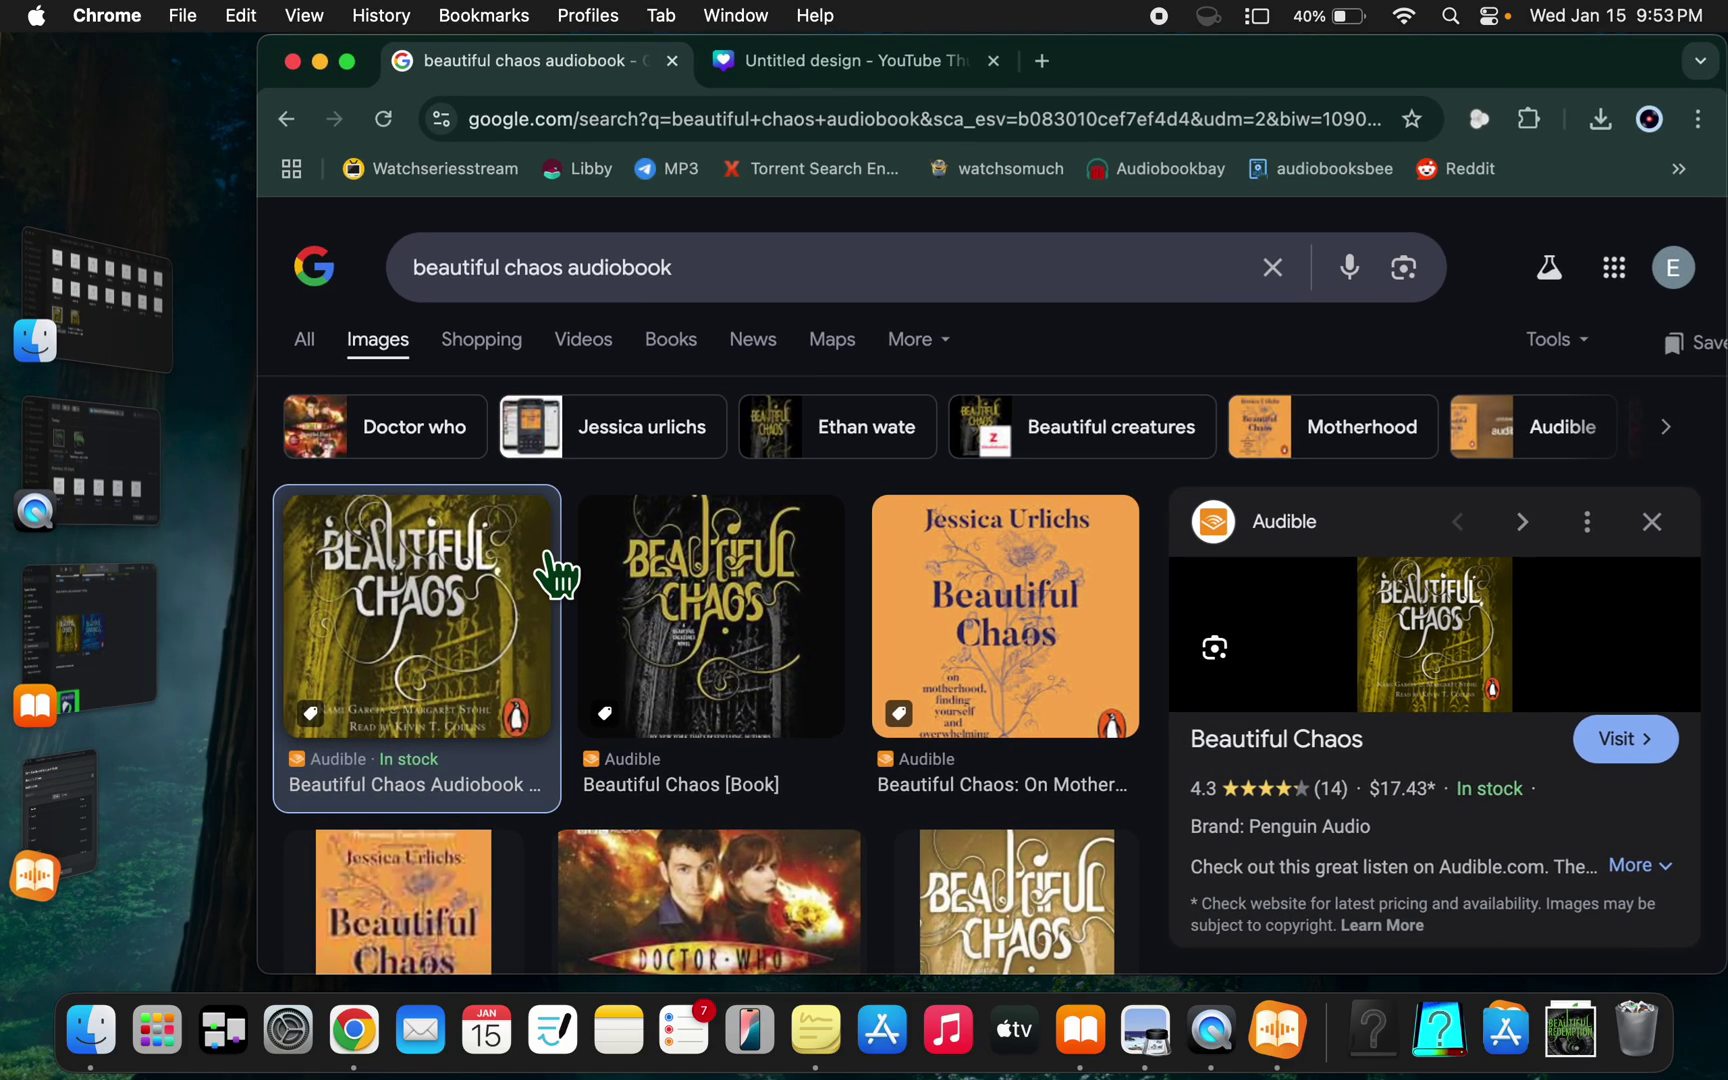
pyautogui.click(661, 290)
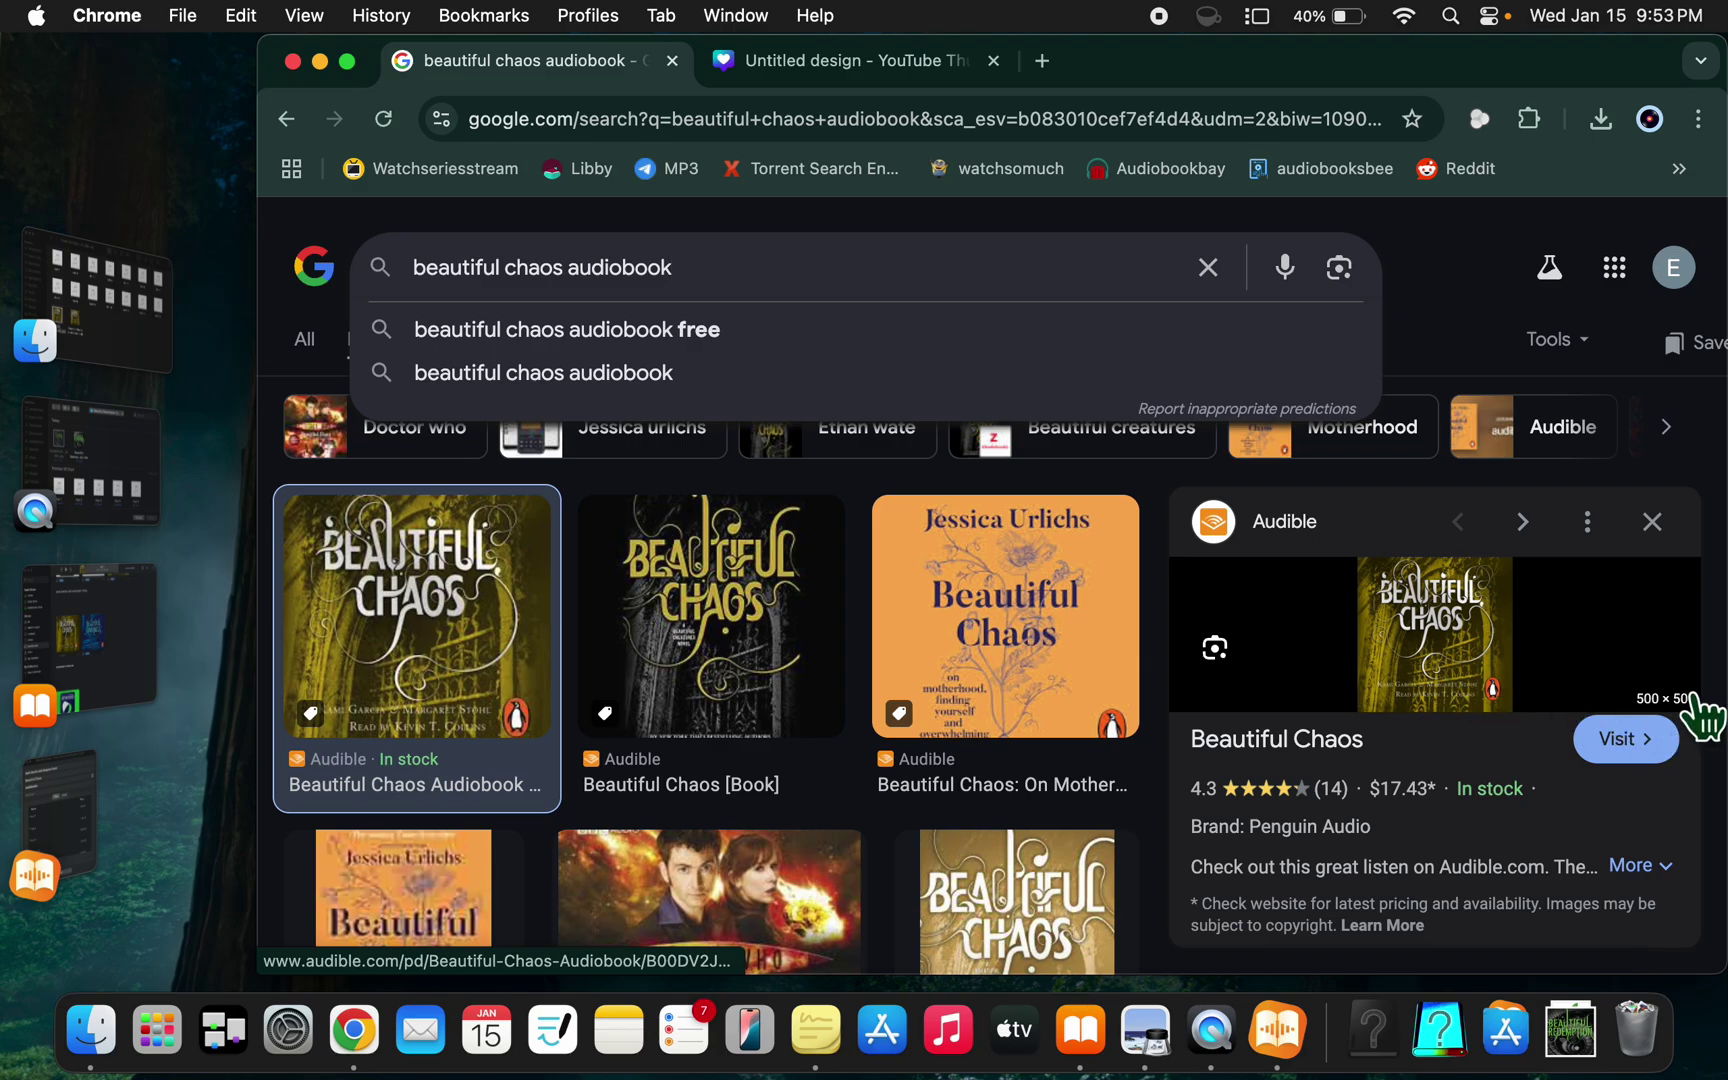
pyautogui.rightClick(1417, 673)
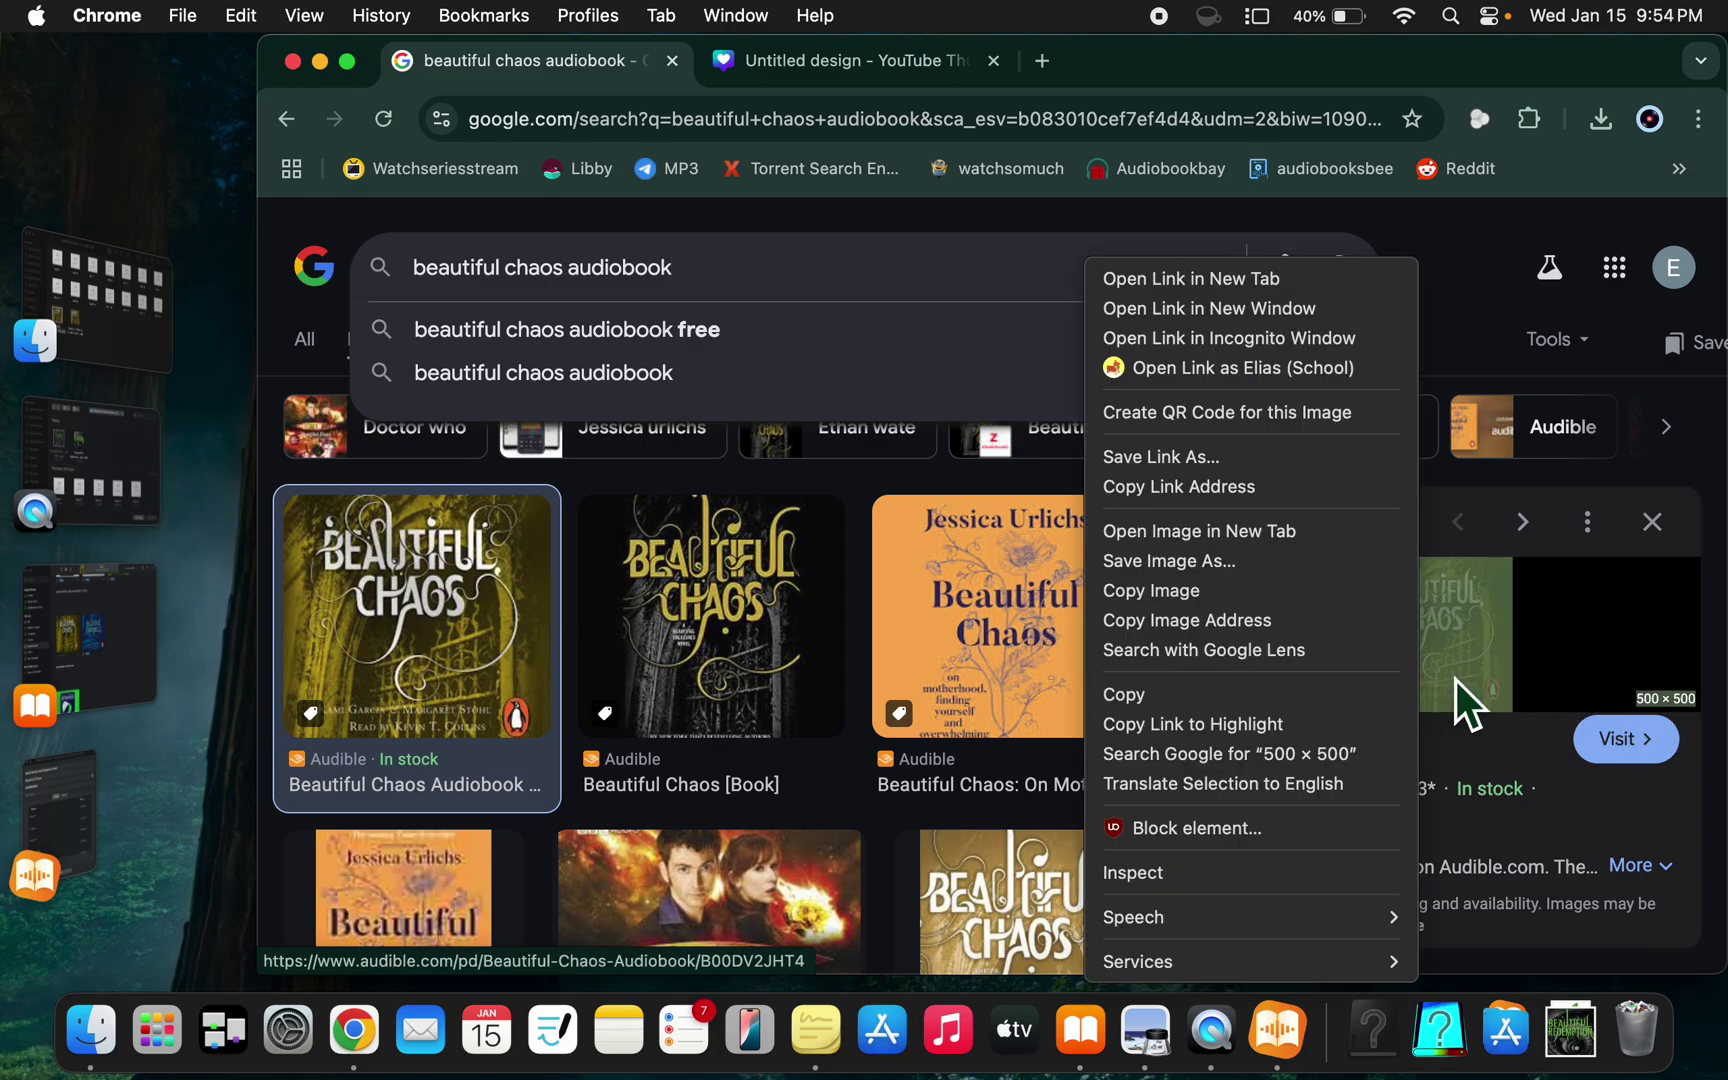
pyautogui.click(1505, 370)
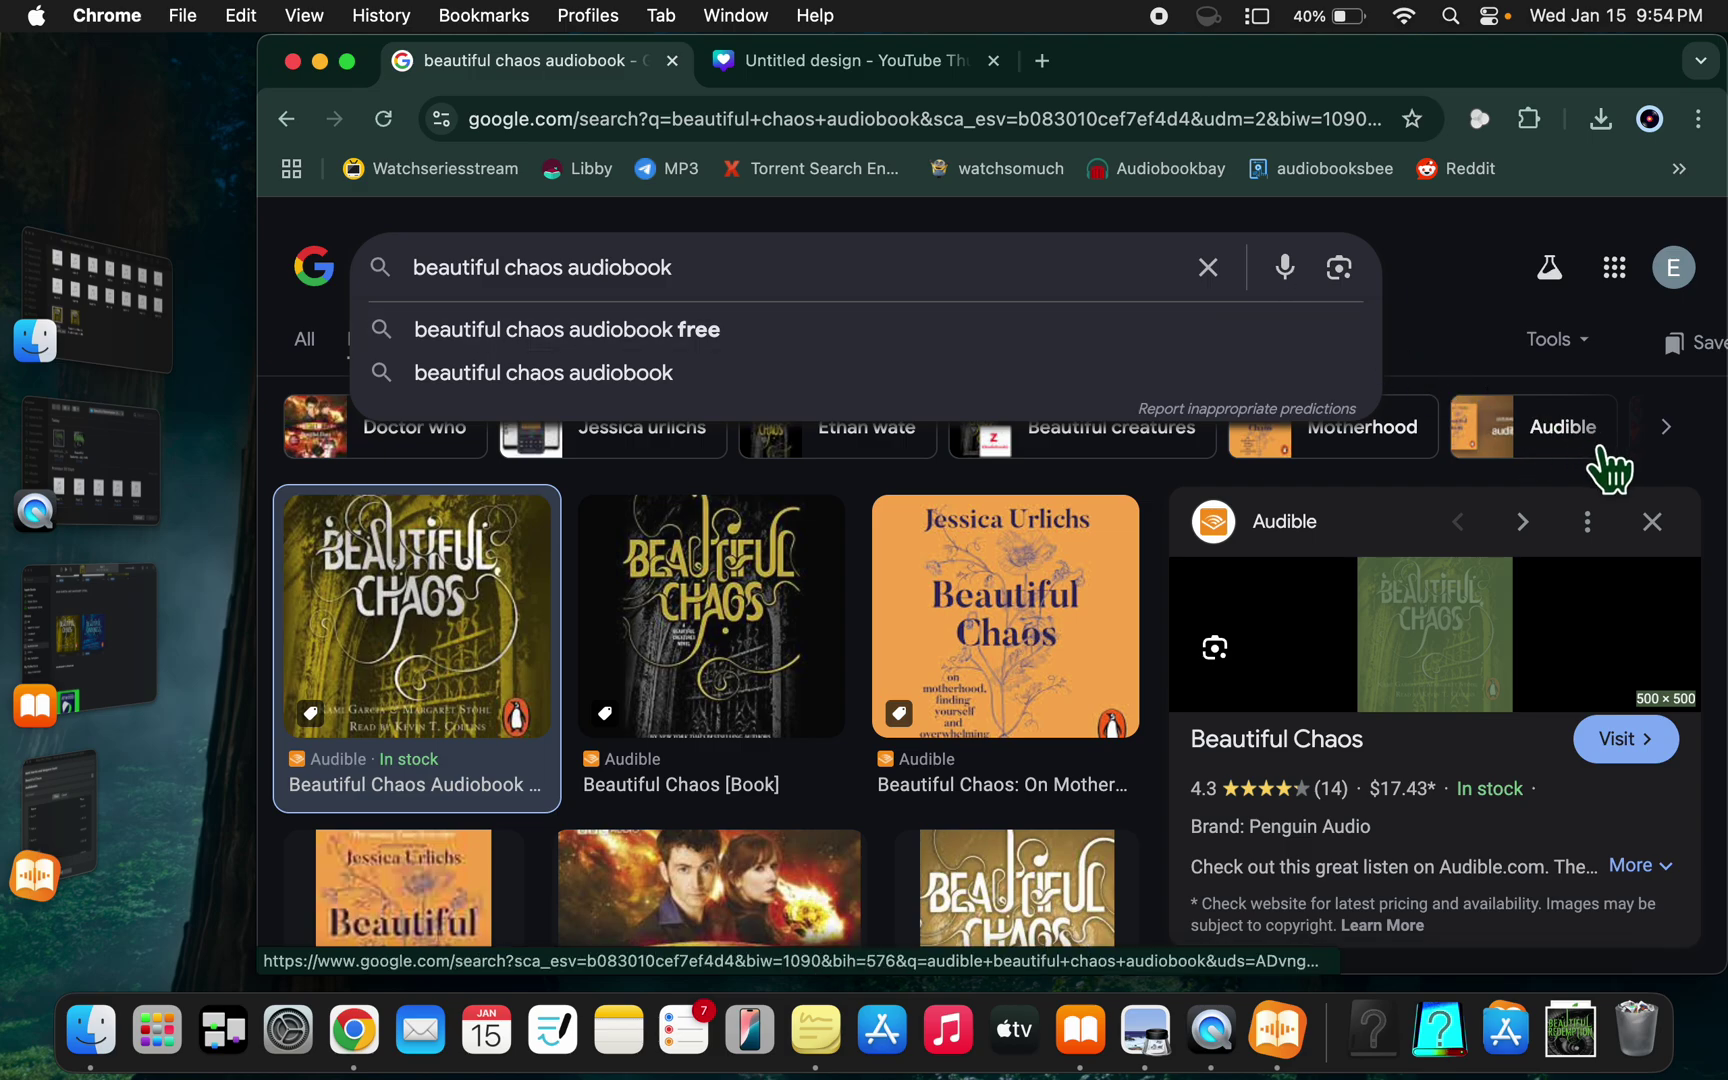
# - Open the Beautiful Chaos [Book] cover preview full size in a new tab and view it
pyautogui.click(697, 639)
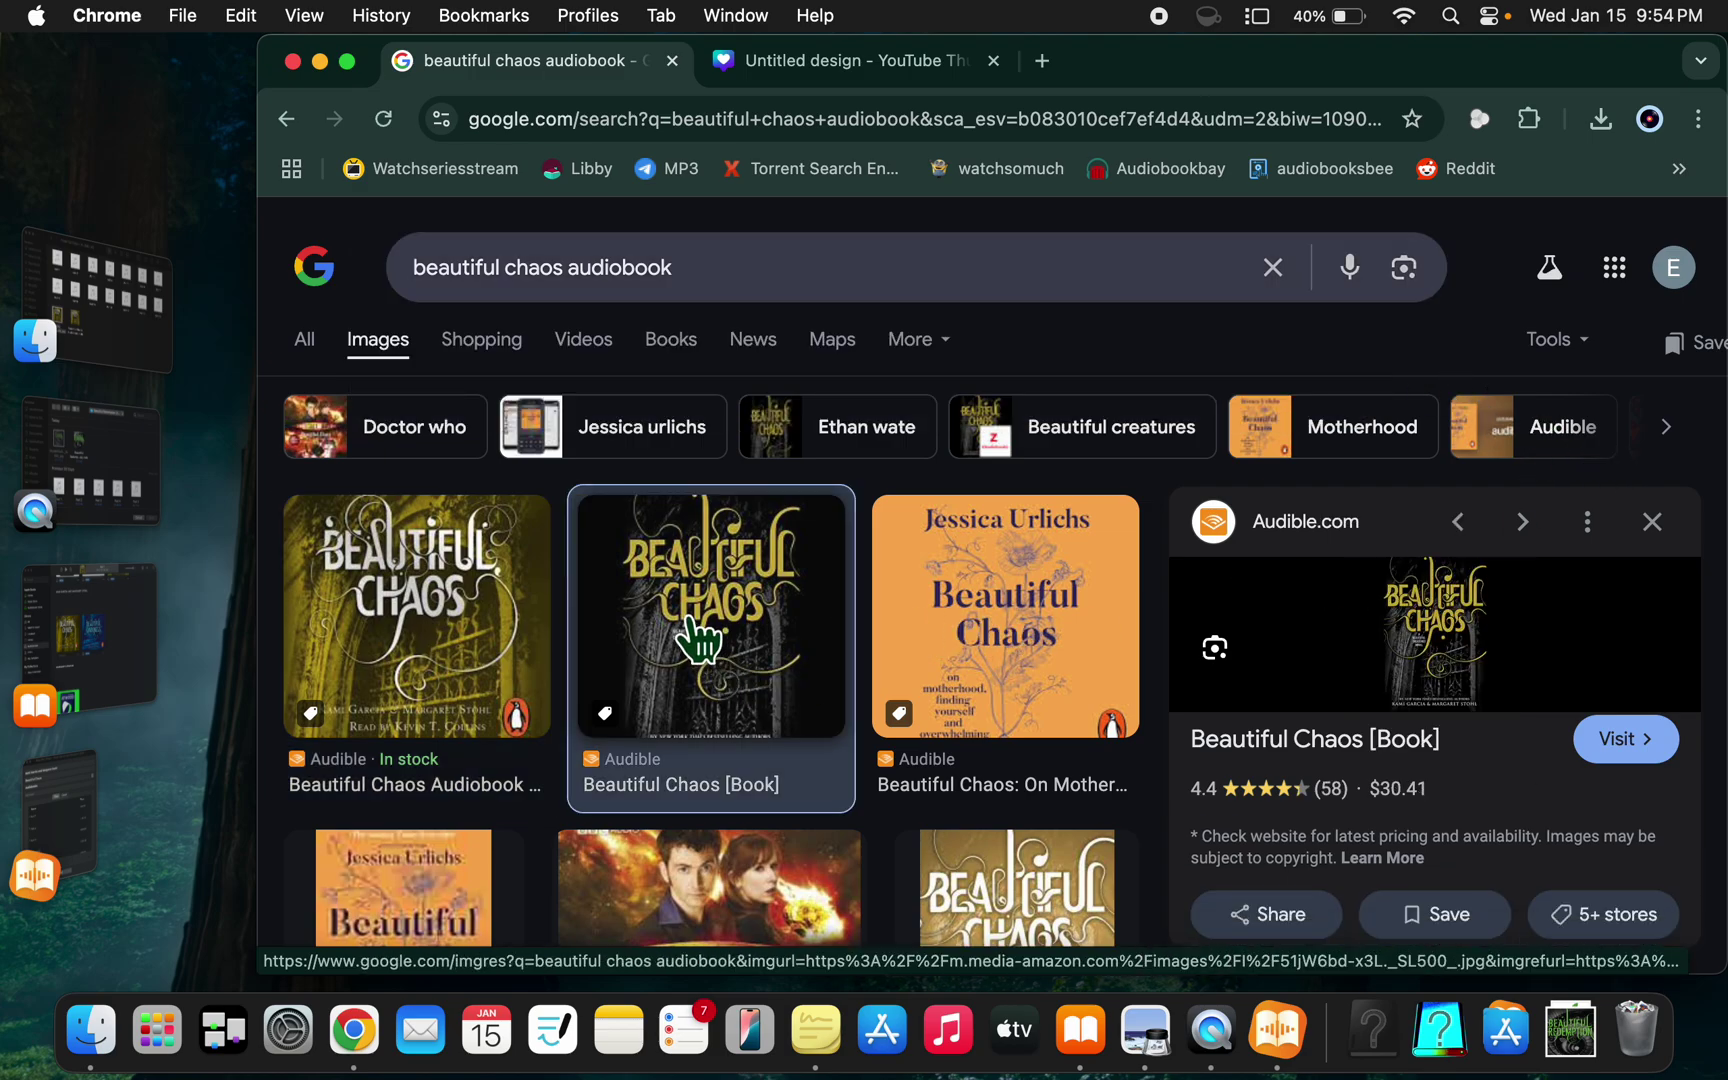
pyautogui.moveTo(1416, 650); pyautogui.dragTo(1565, 657)
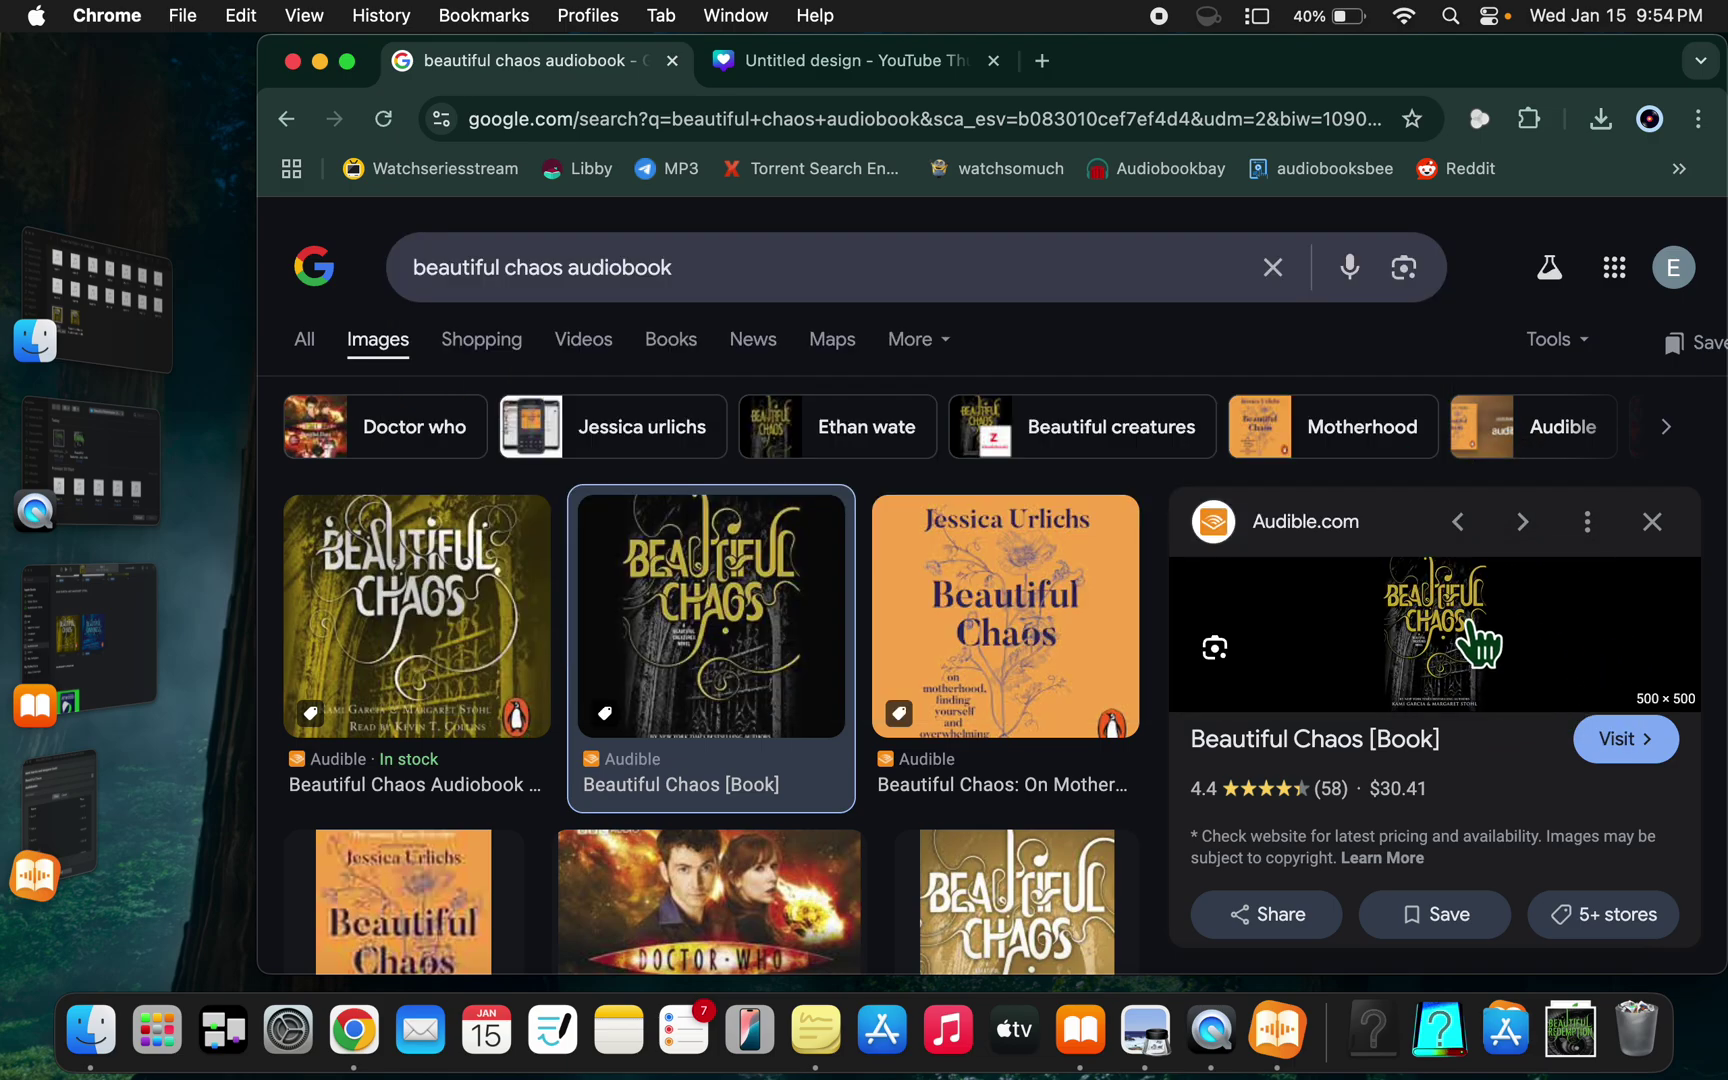
pyautogui.rightClick(1456, 665)
pyautogui.click(1403, 718)
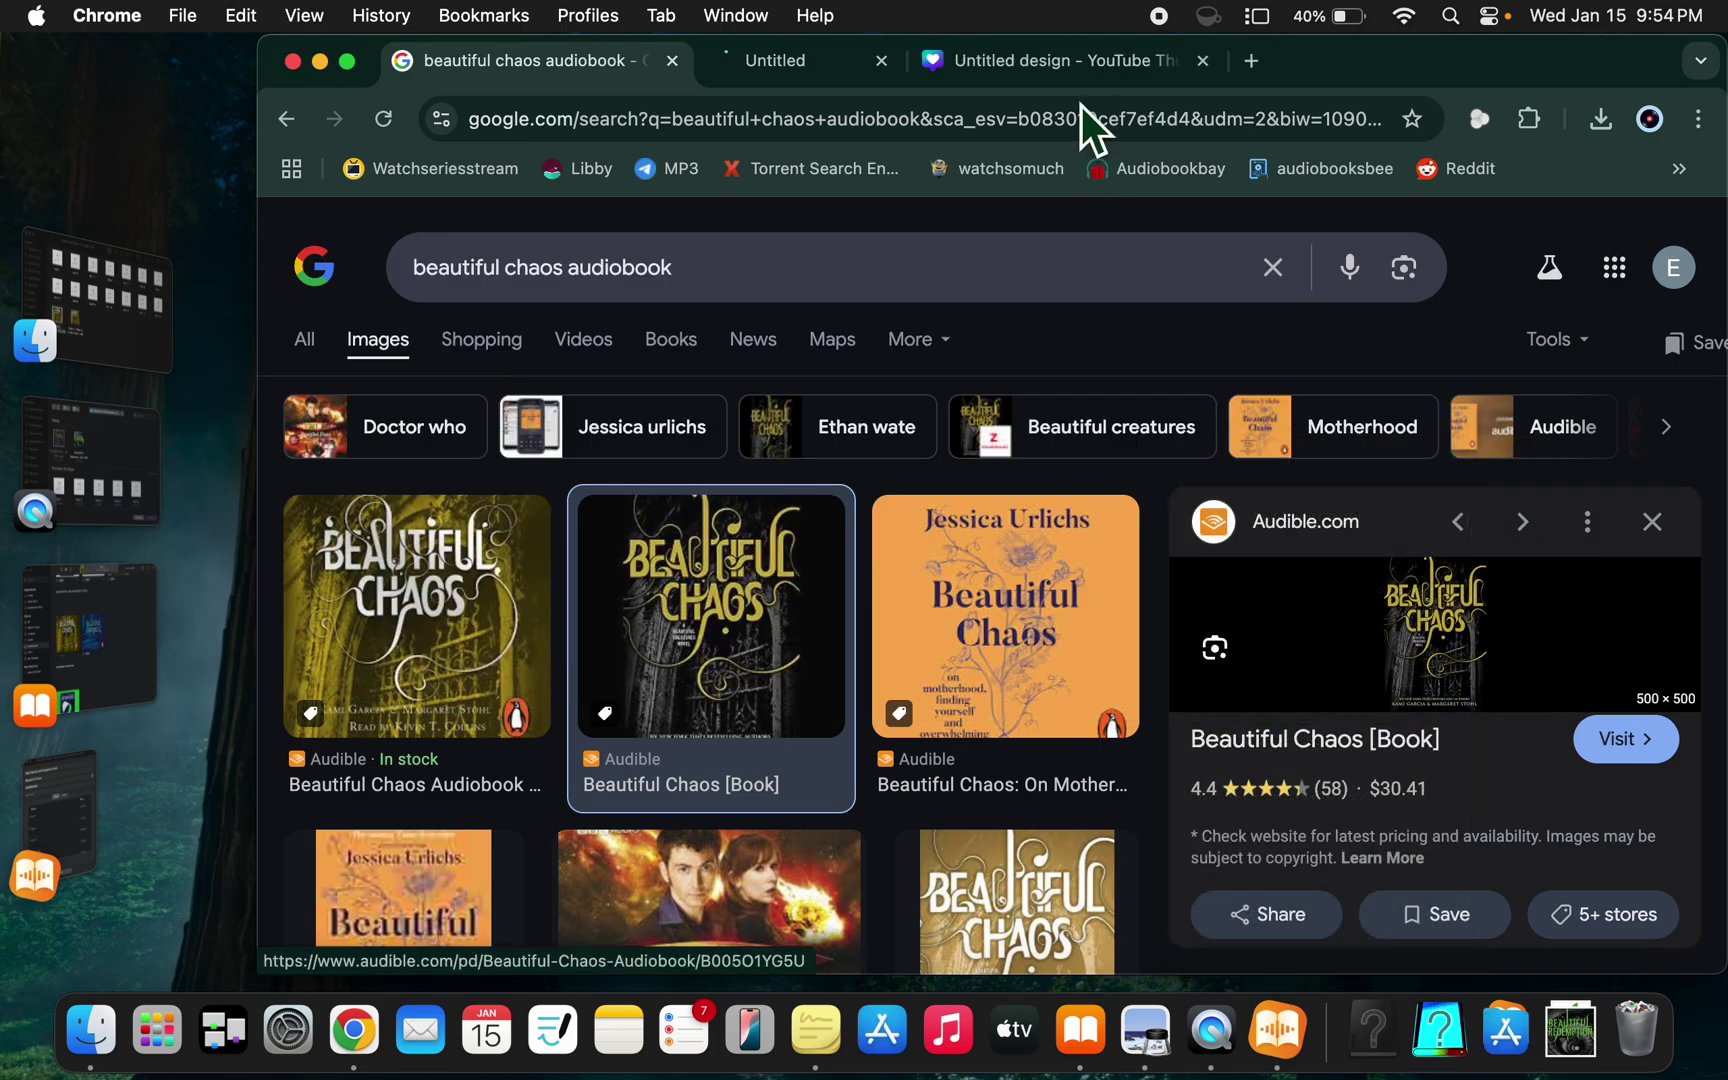
pyautogui.click(839, 59)
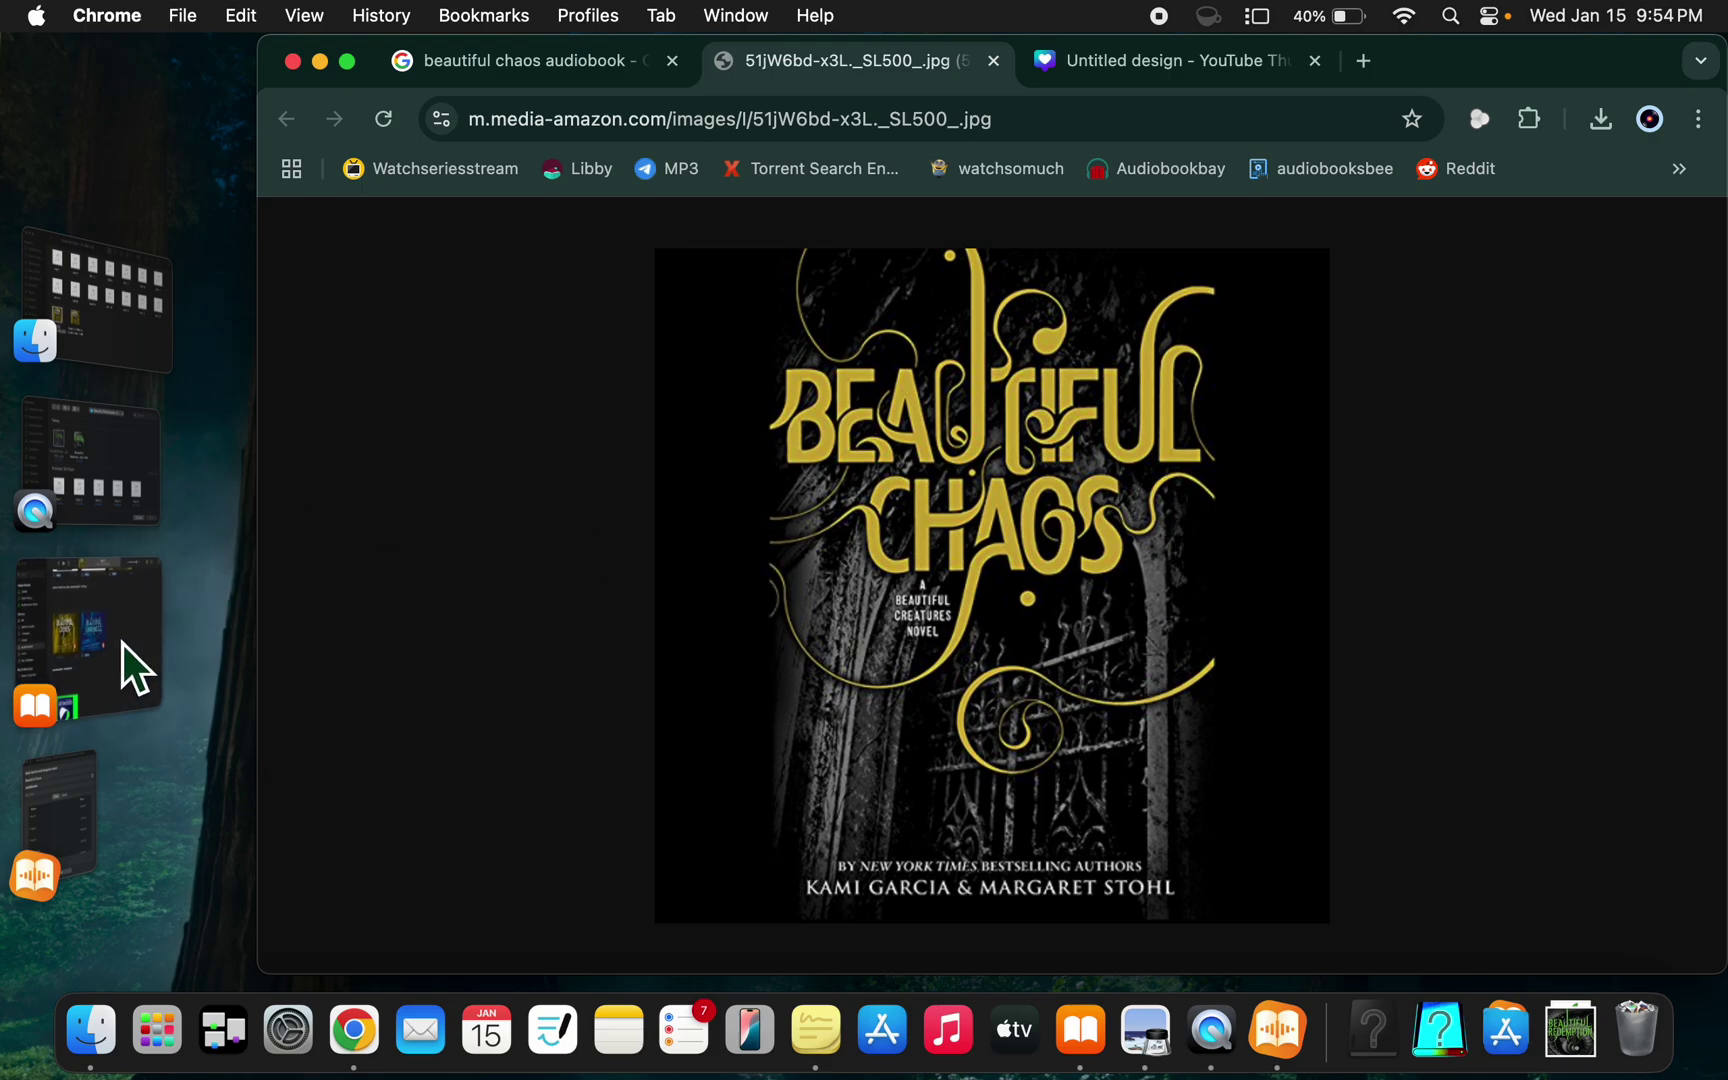
# - Return to AudioBookBinder, confirm the yellow cover is still set, and show the Files list
pyautogui.click(68, 846)
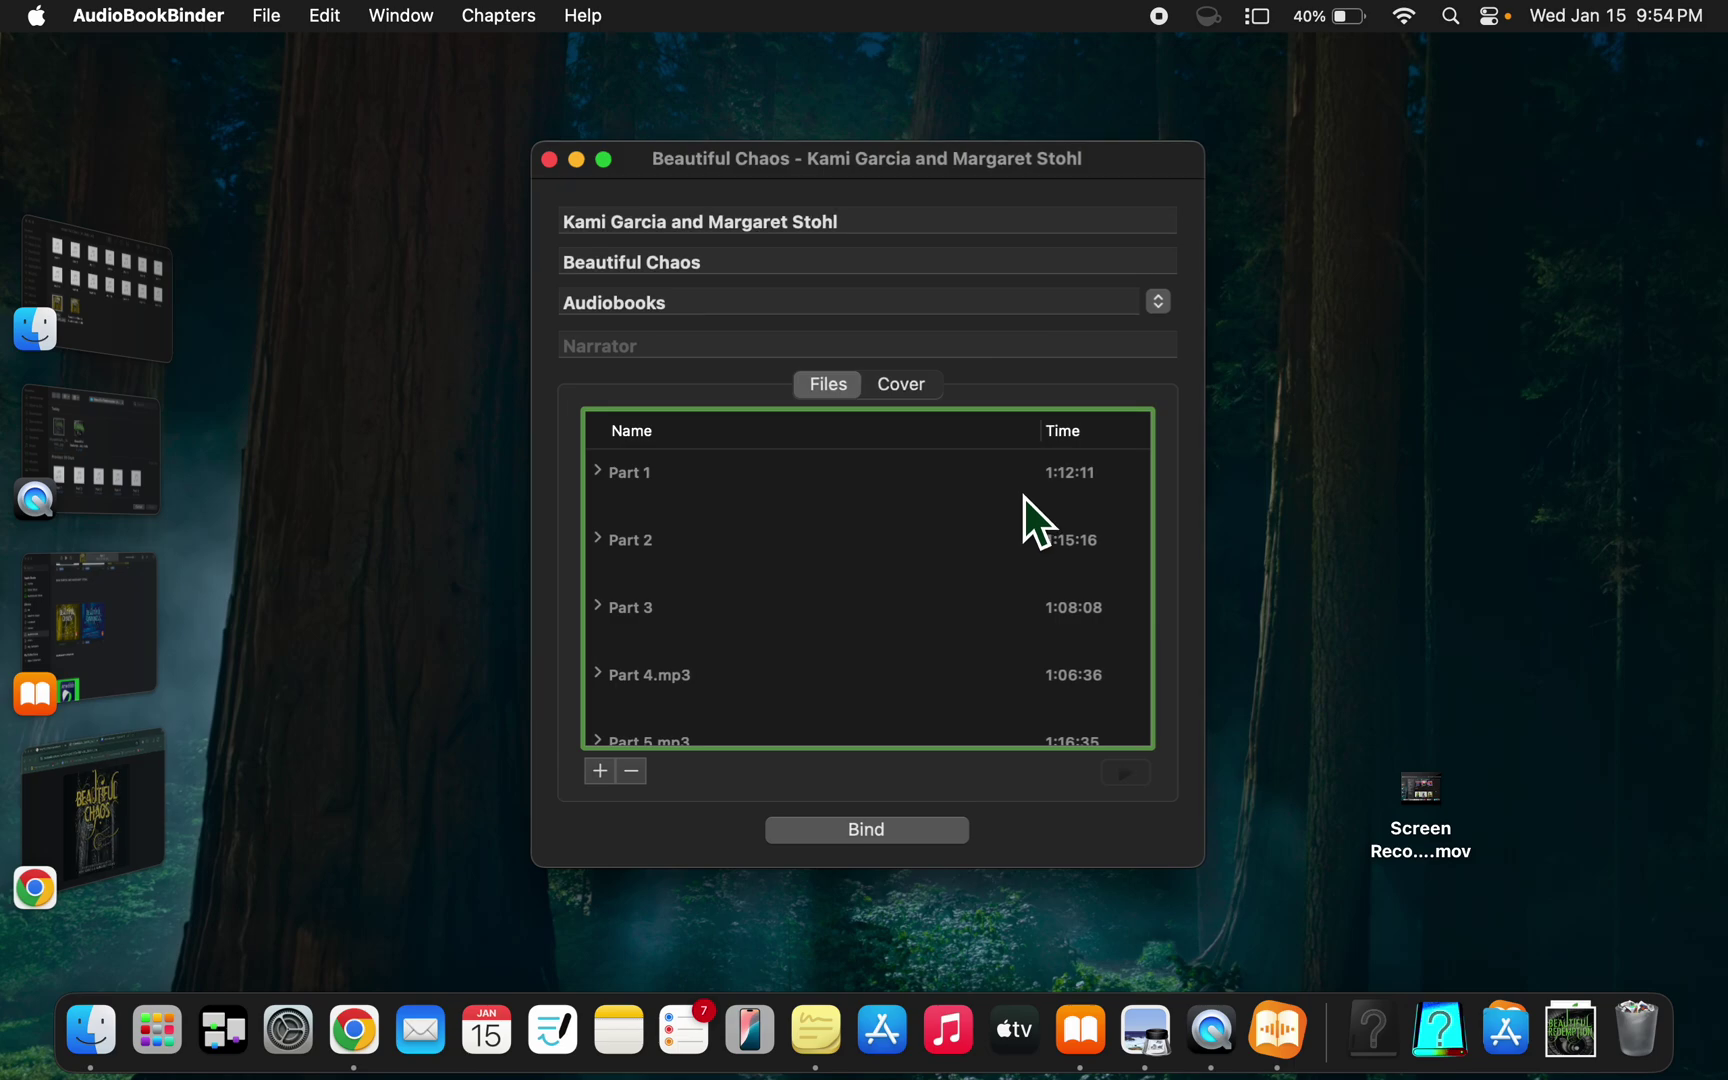
pyautogui.click(909, 390)
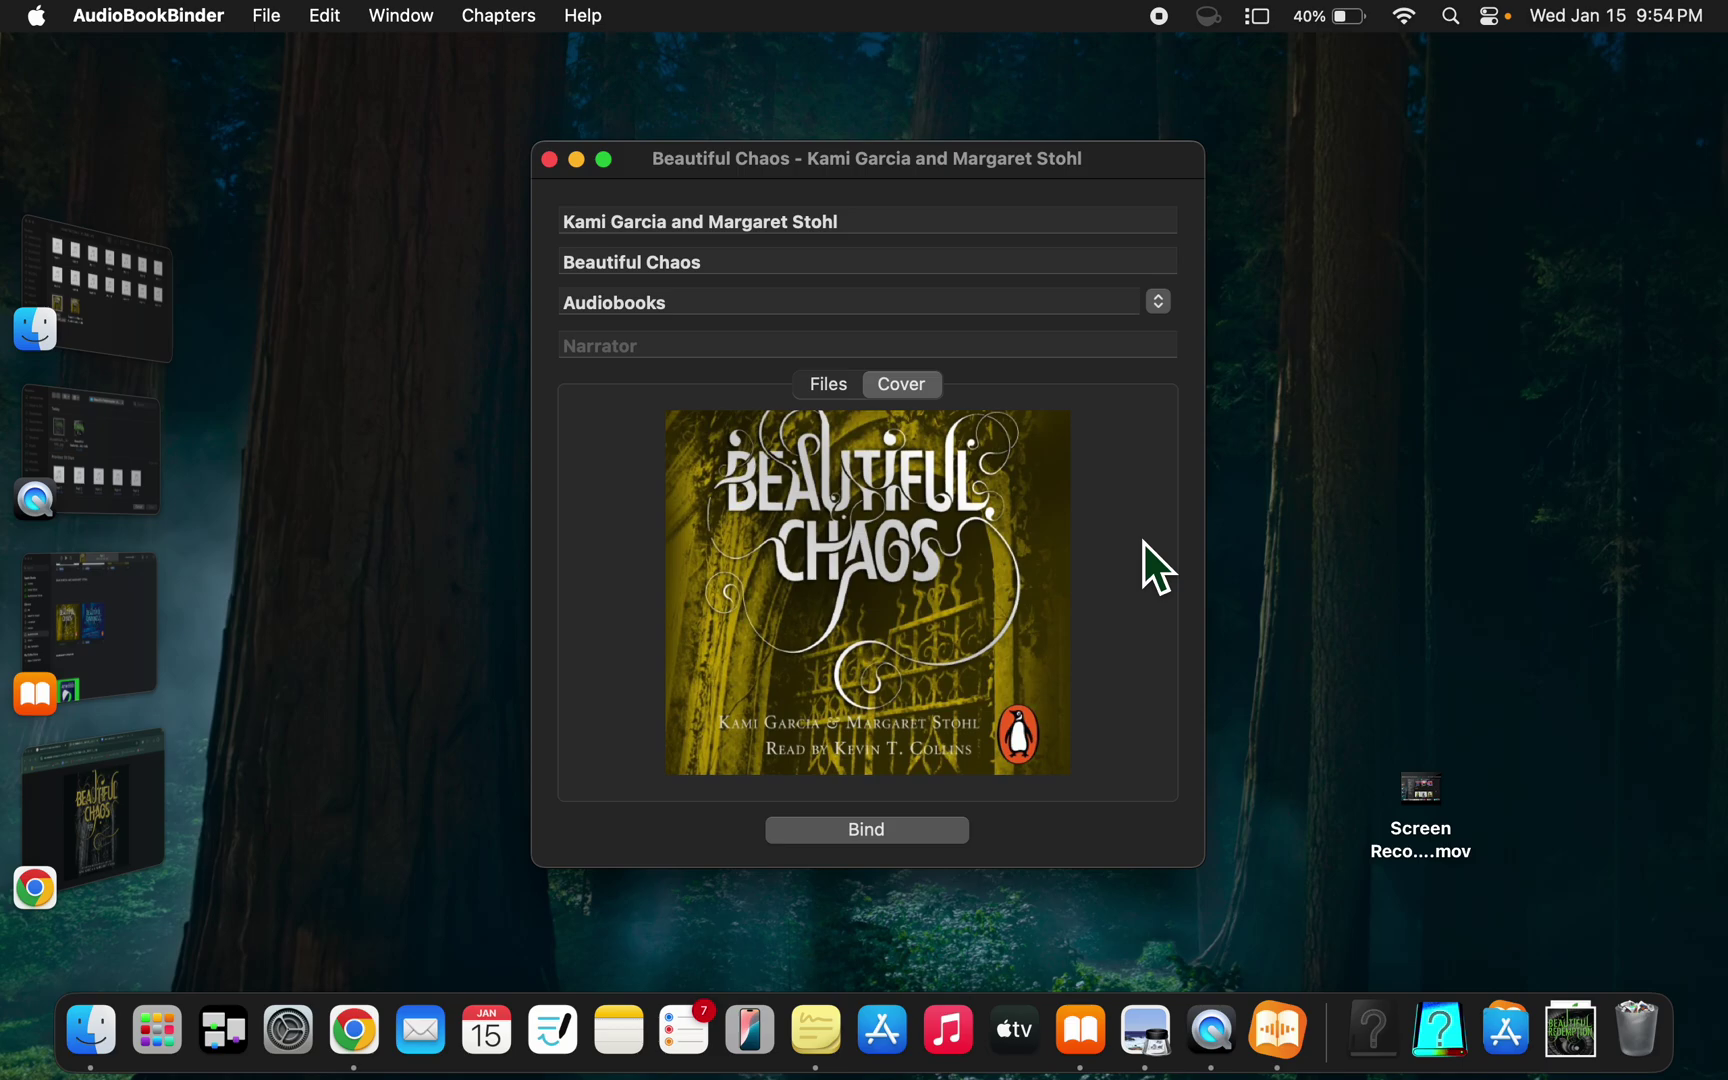
pyautogui.click(163, 300)
pyautogui.click(768, 649)
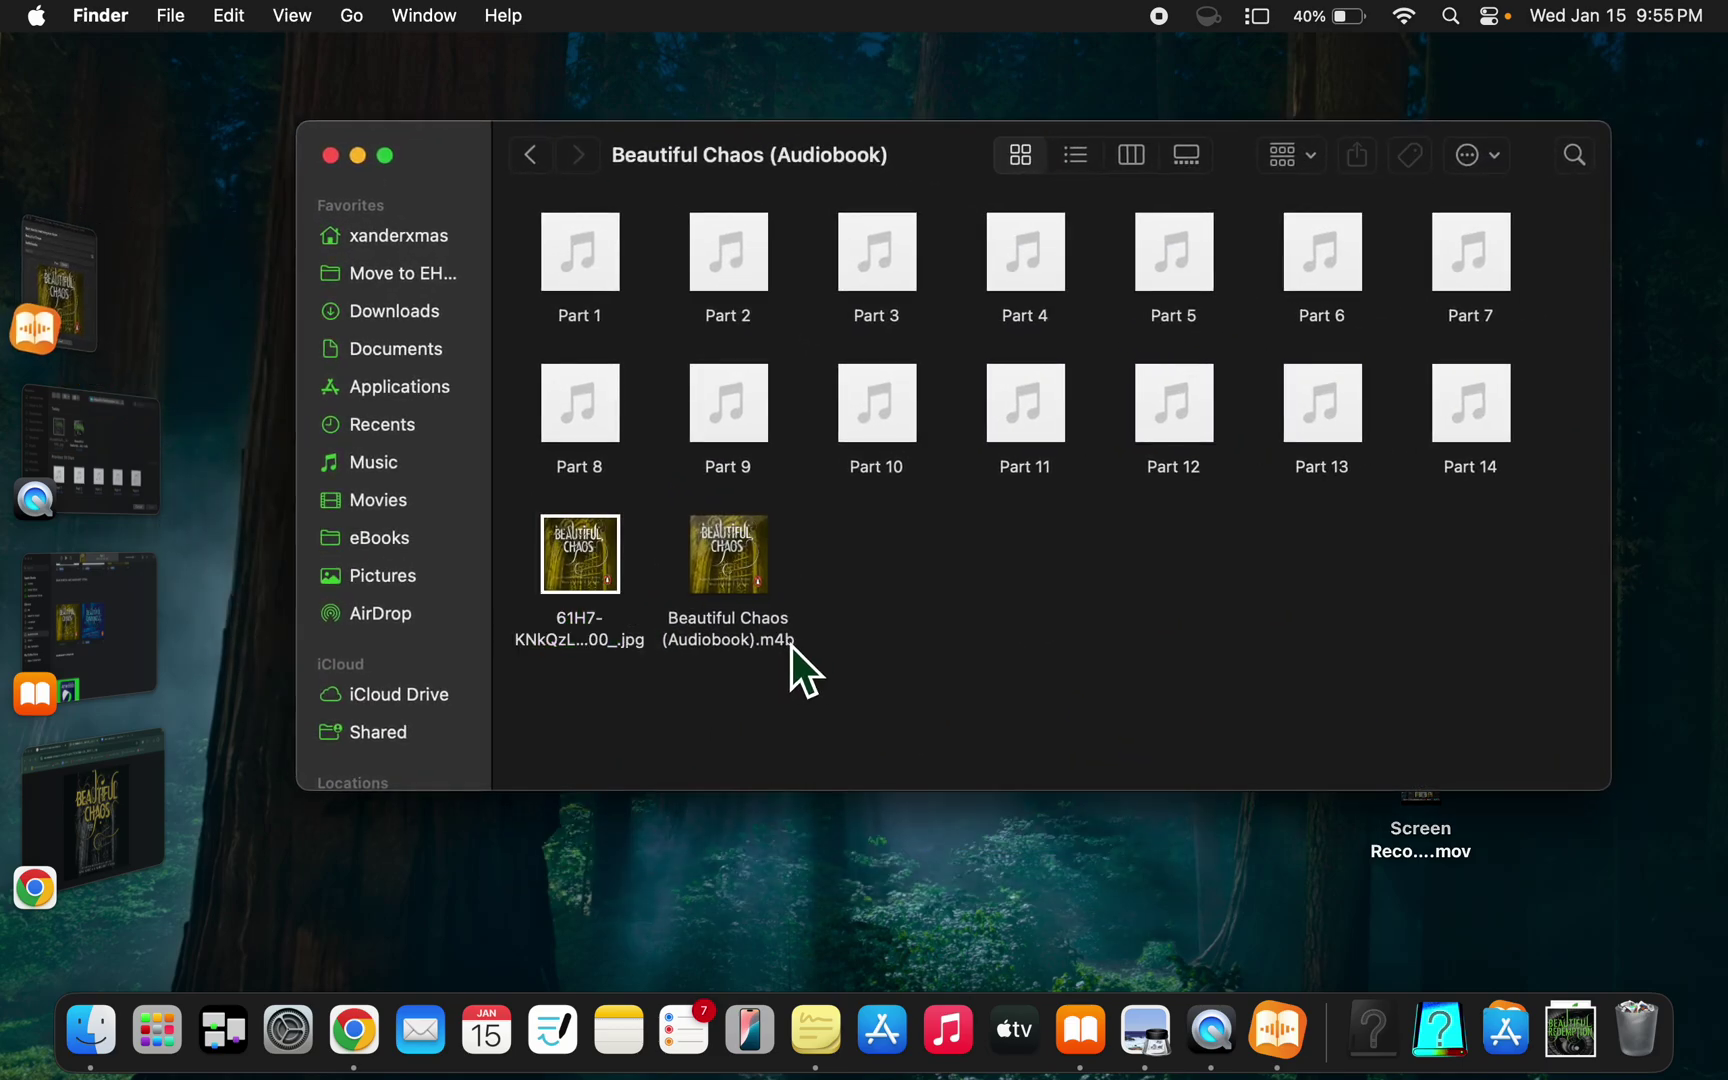
pyautogui.click(81, 274)
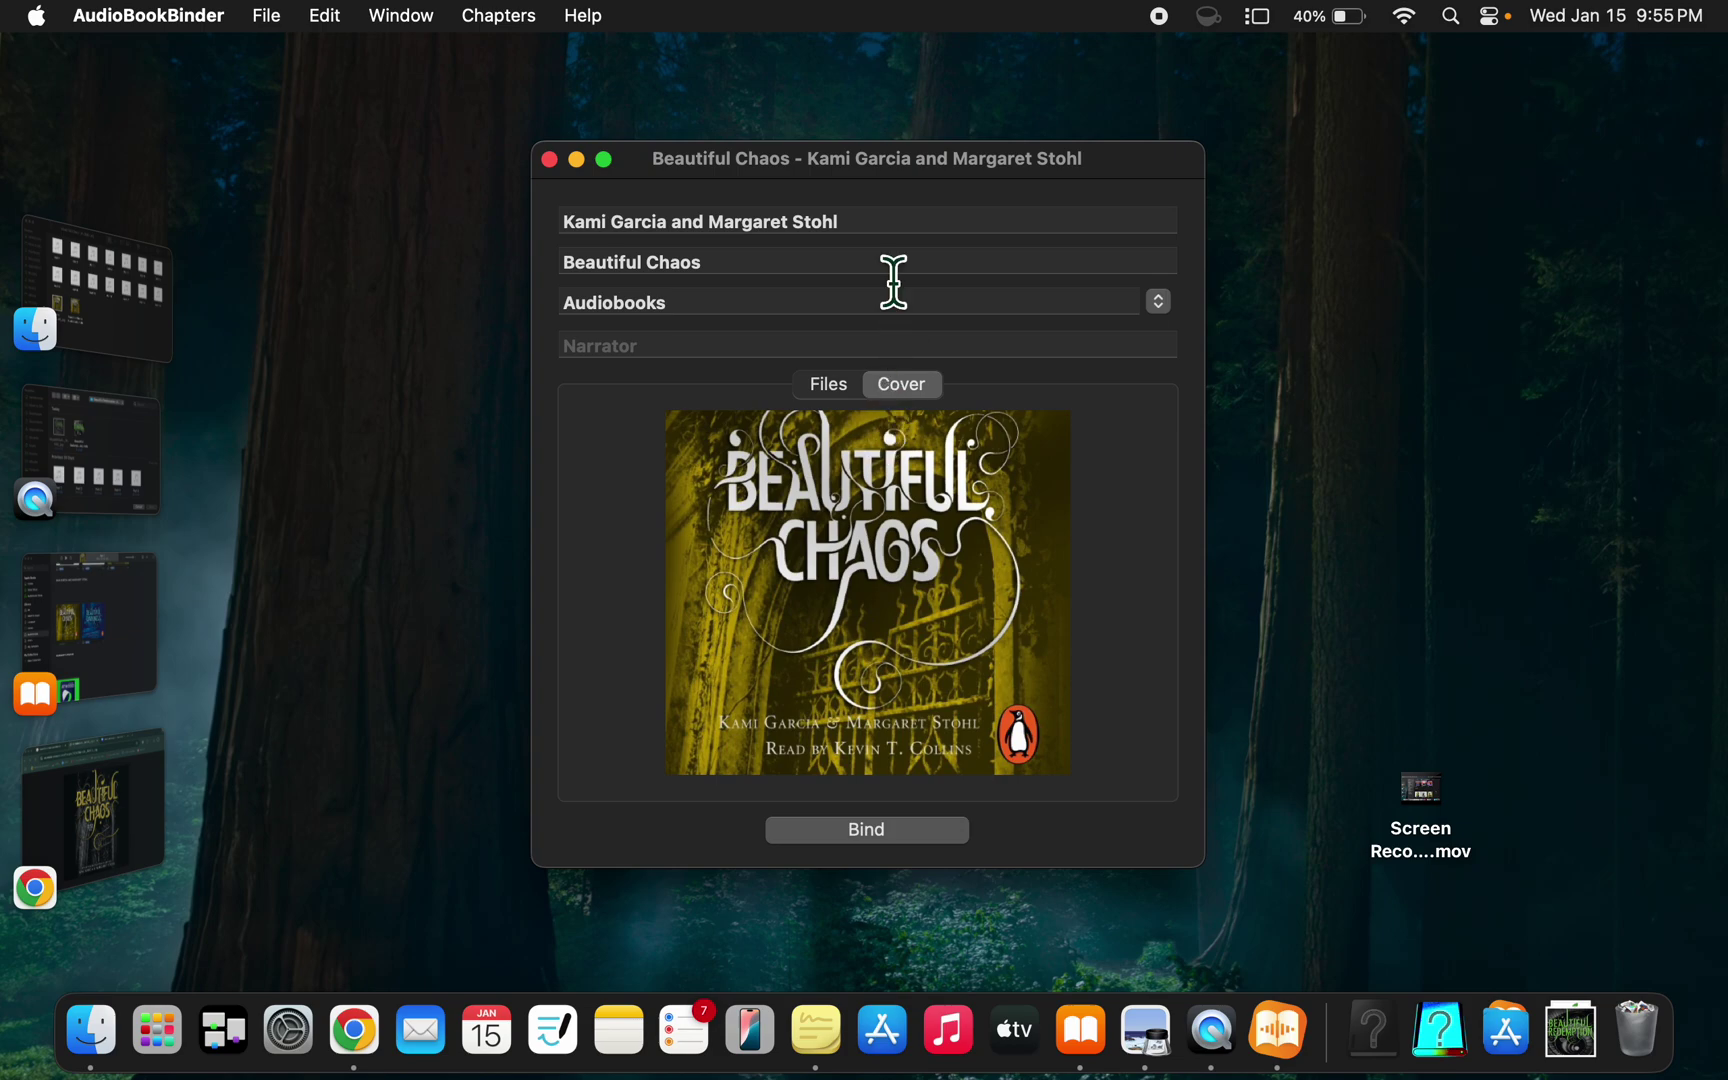
pyautogui.click(839, 388)
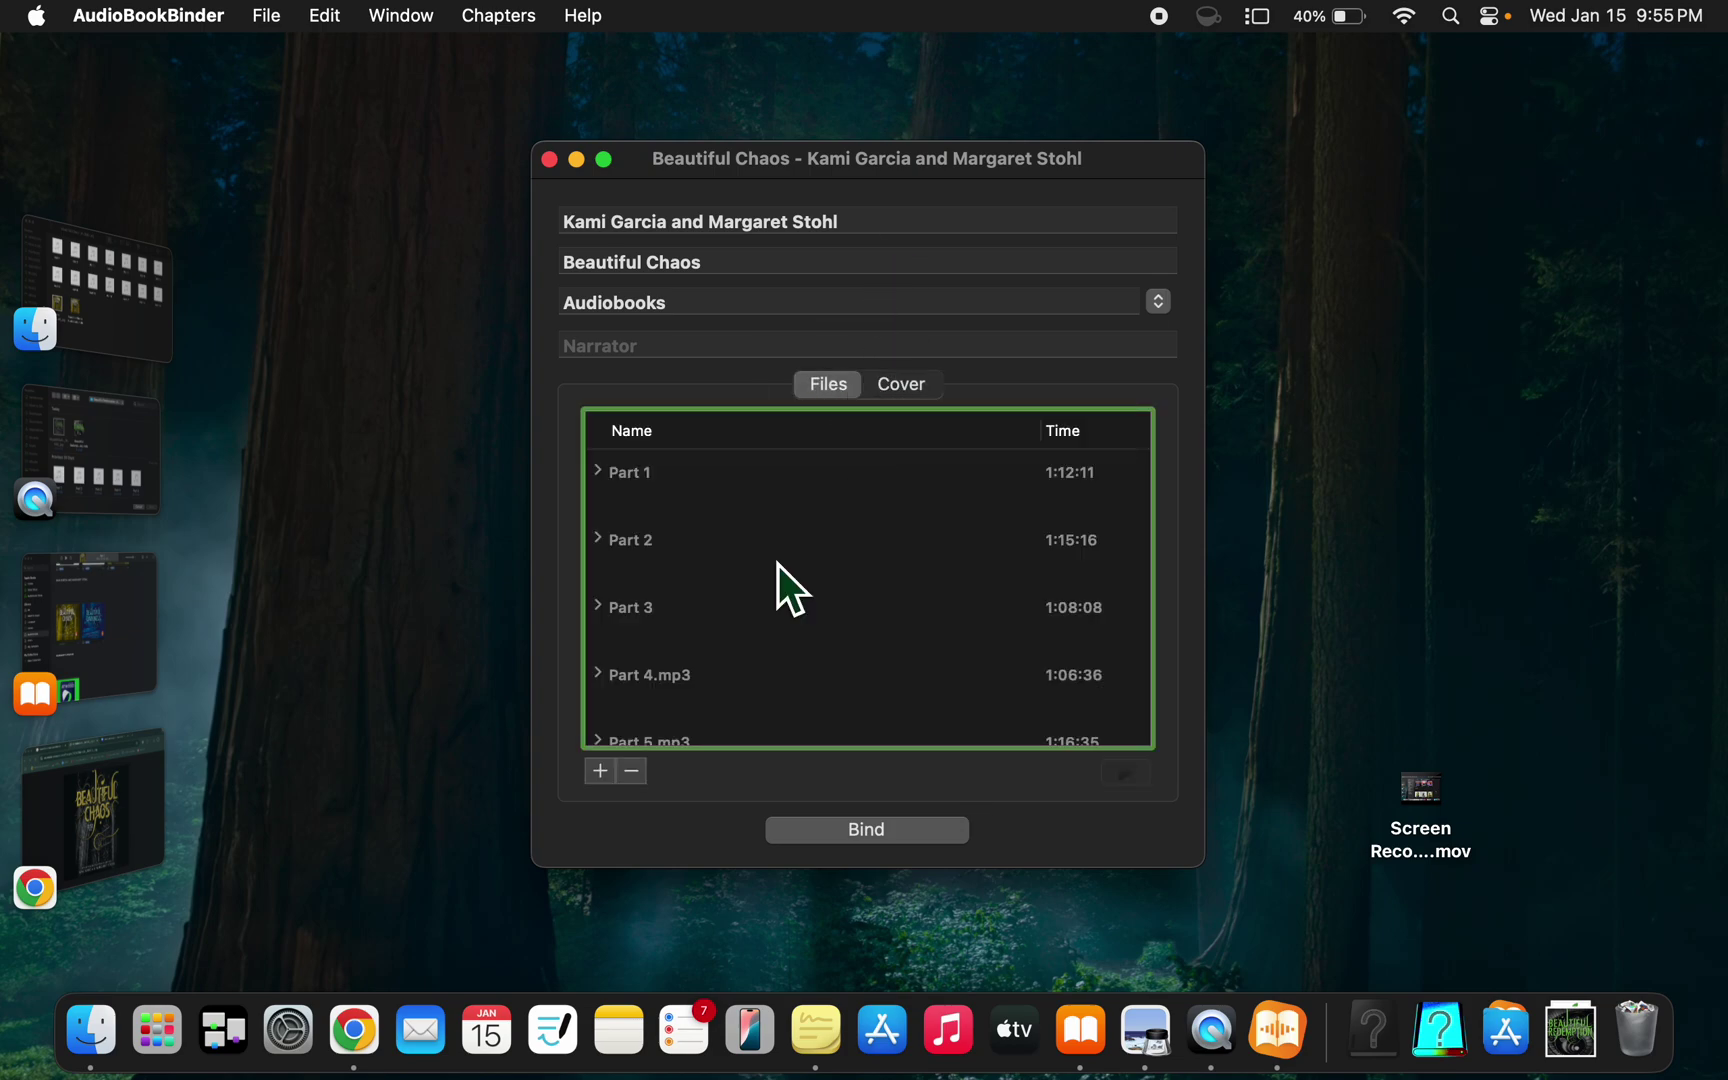
# - Bind the parts, naming the output Beautiful Chaos (Audiobook) in the Documents folder
pyautogui.click(869, 834)
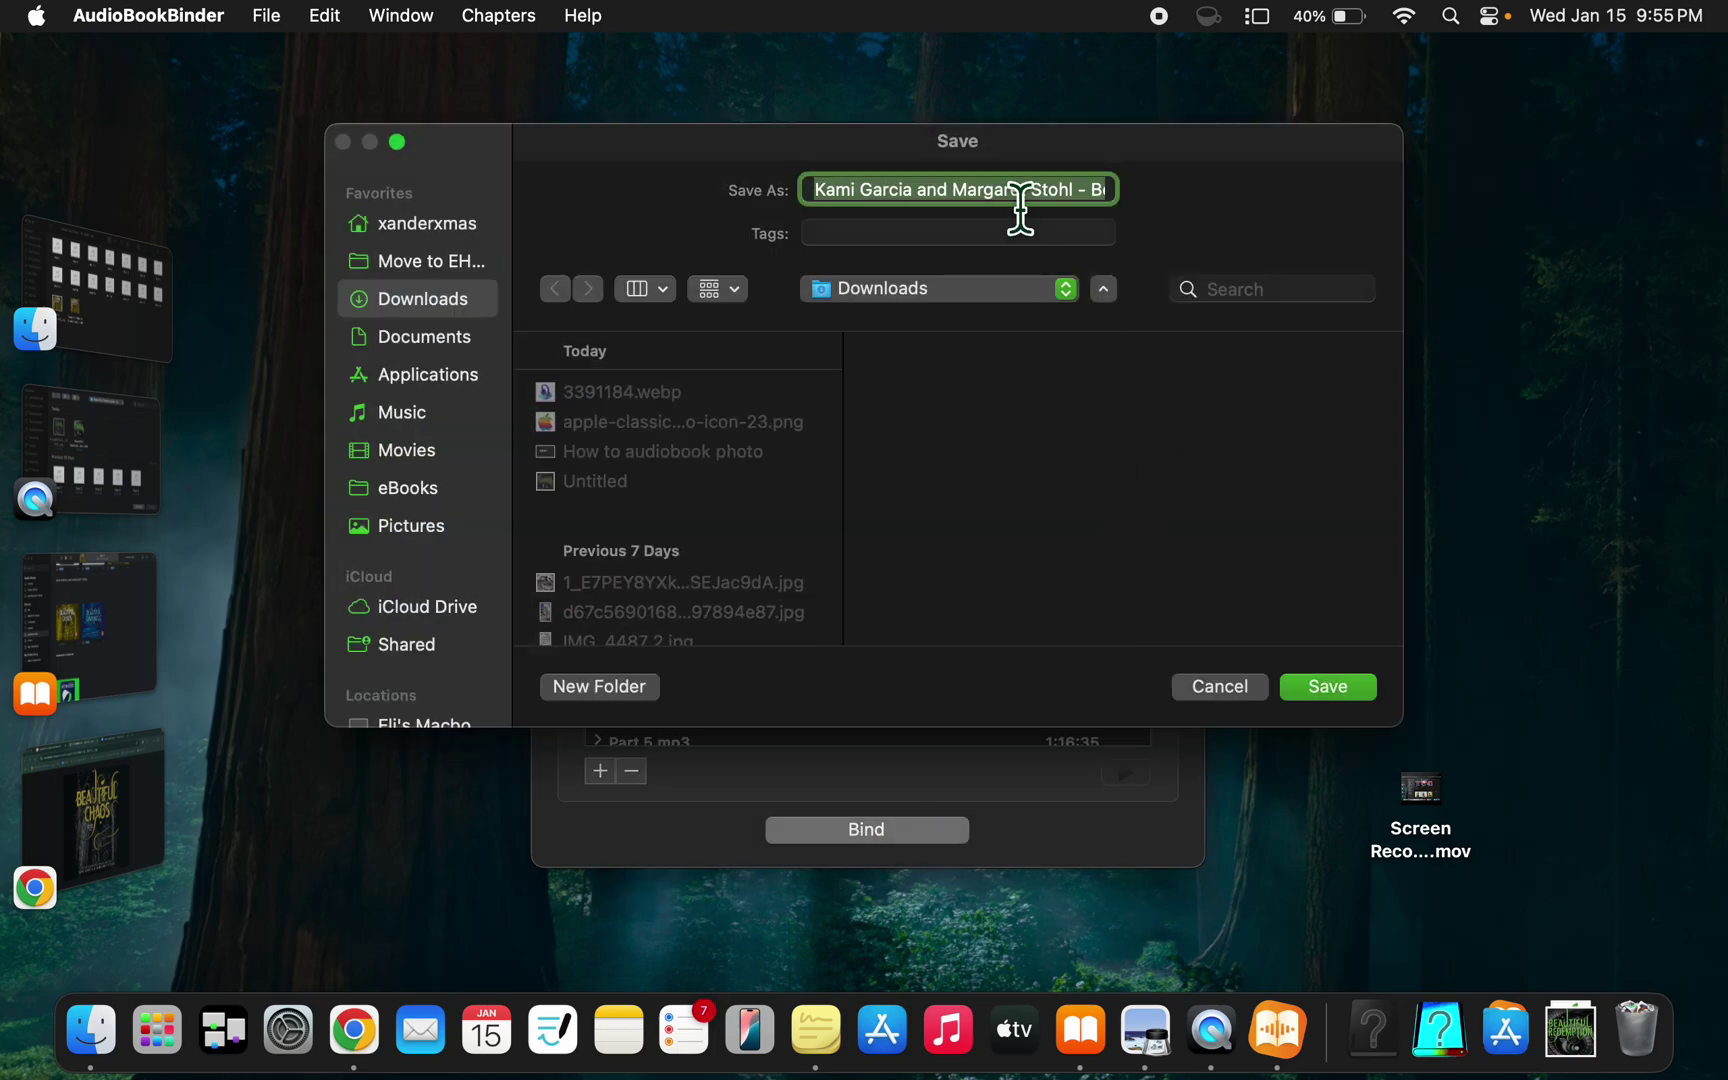
pyautogui.moveTo(997, 154)
pyautogui.mouseDown()
pyautogui.moveTo(1000, 356)
pyautogui.moveTo(1010, 126)
pyautogui.mouseUp()
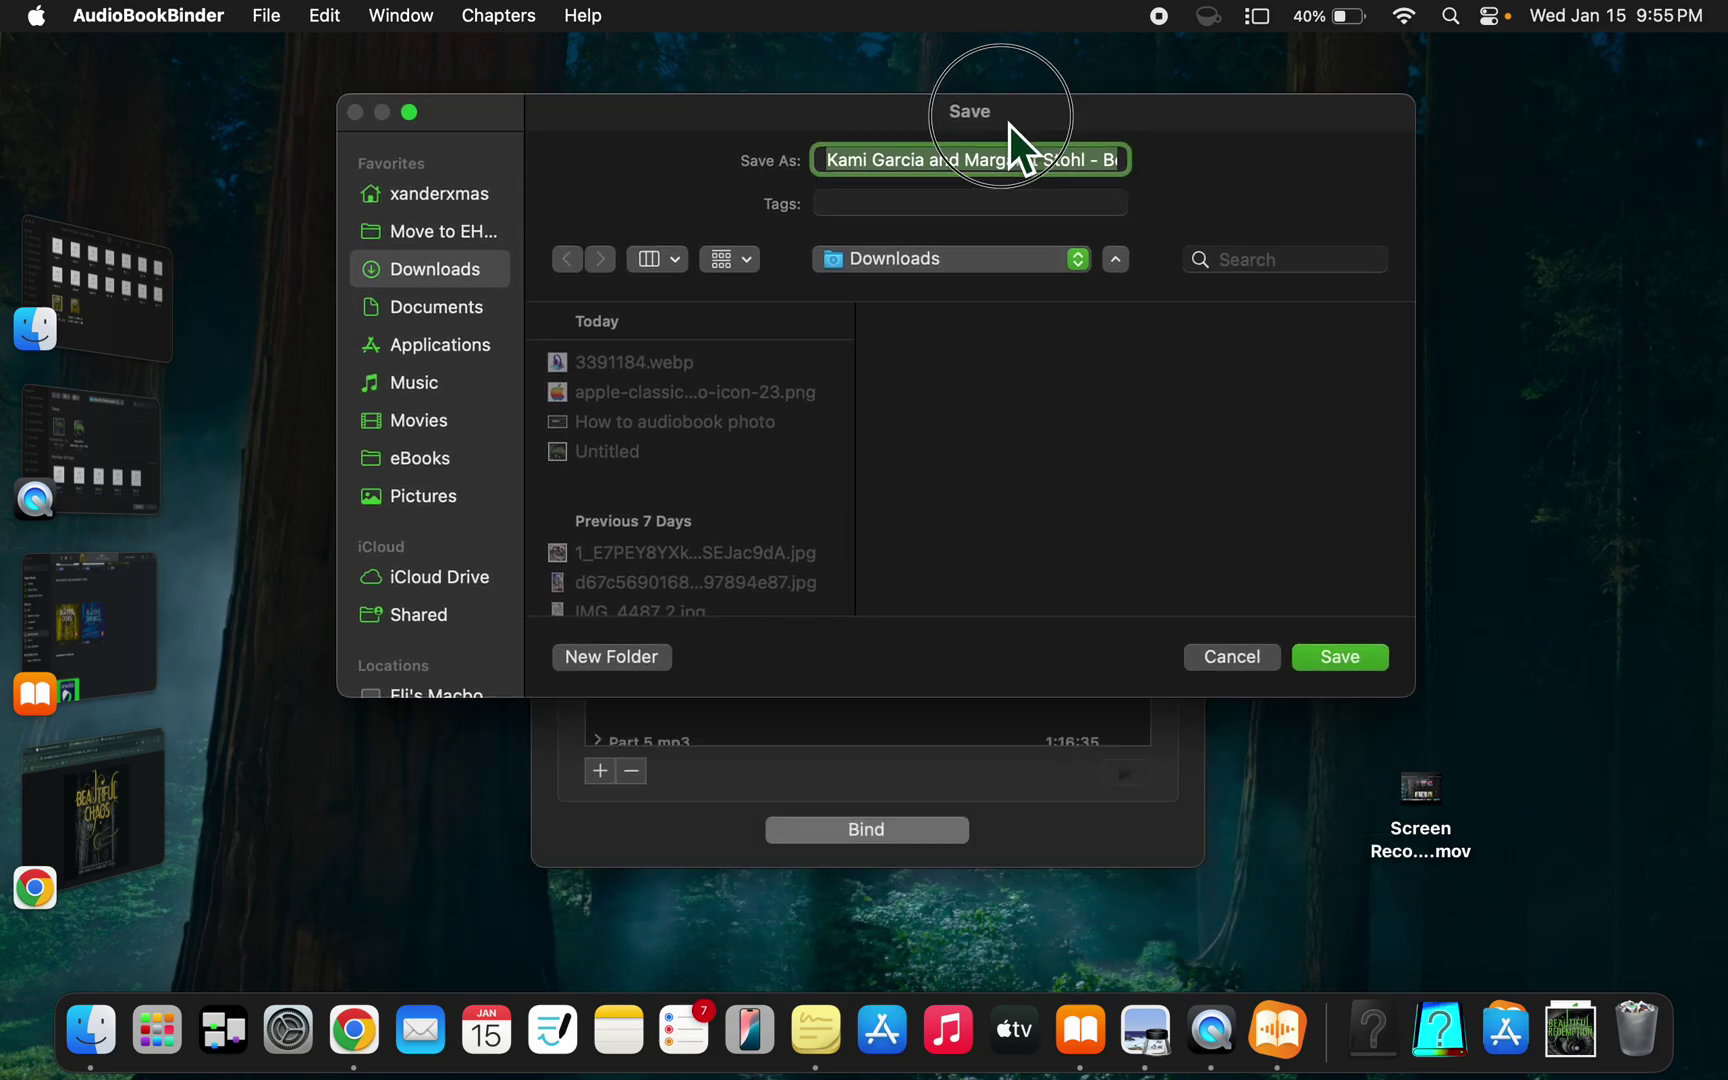
pyautogui.write('Beautiful ')
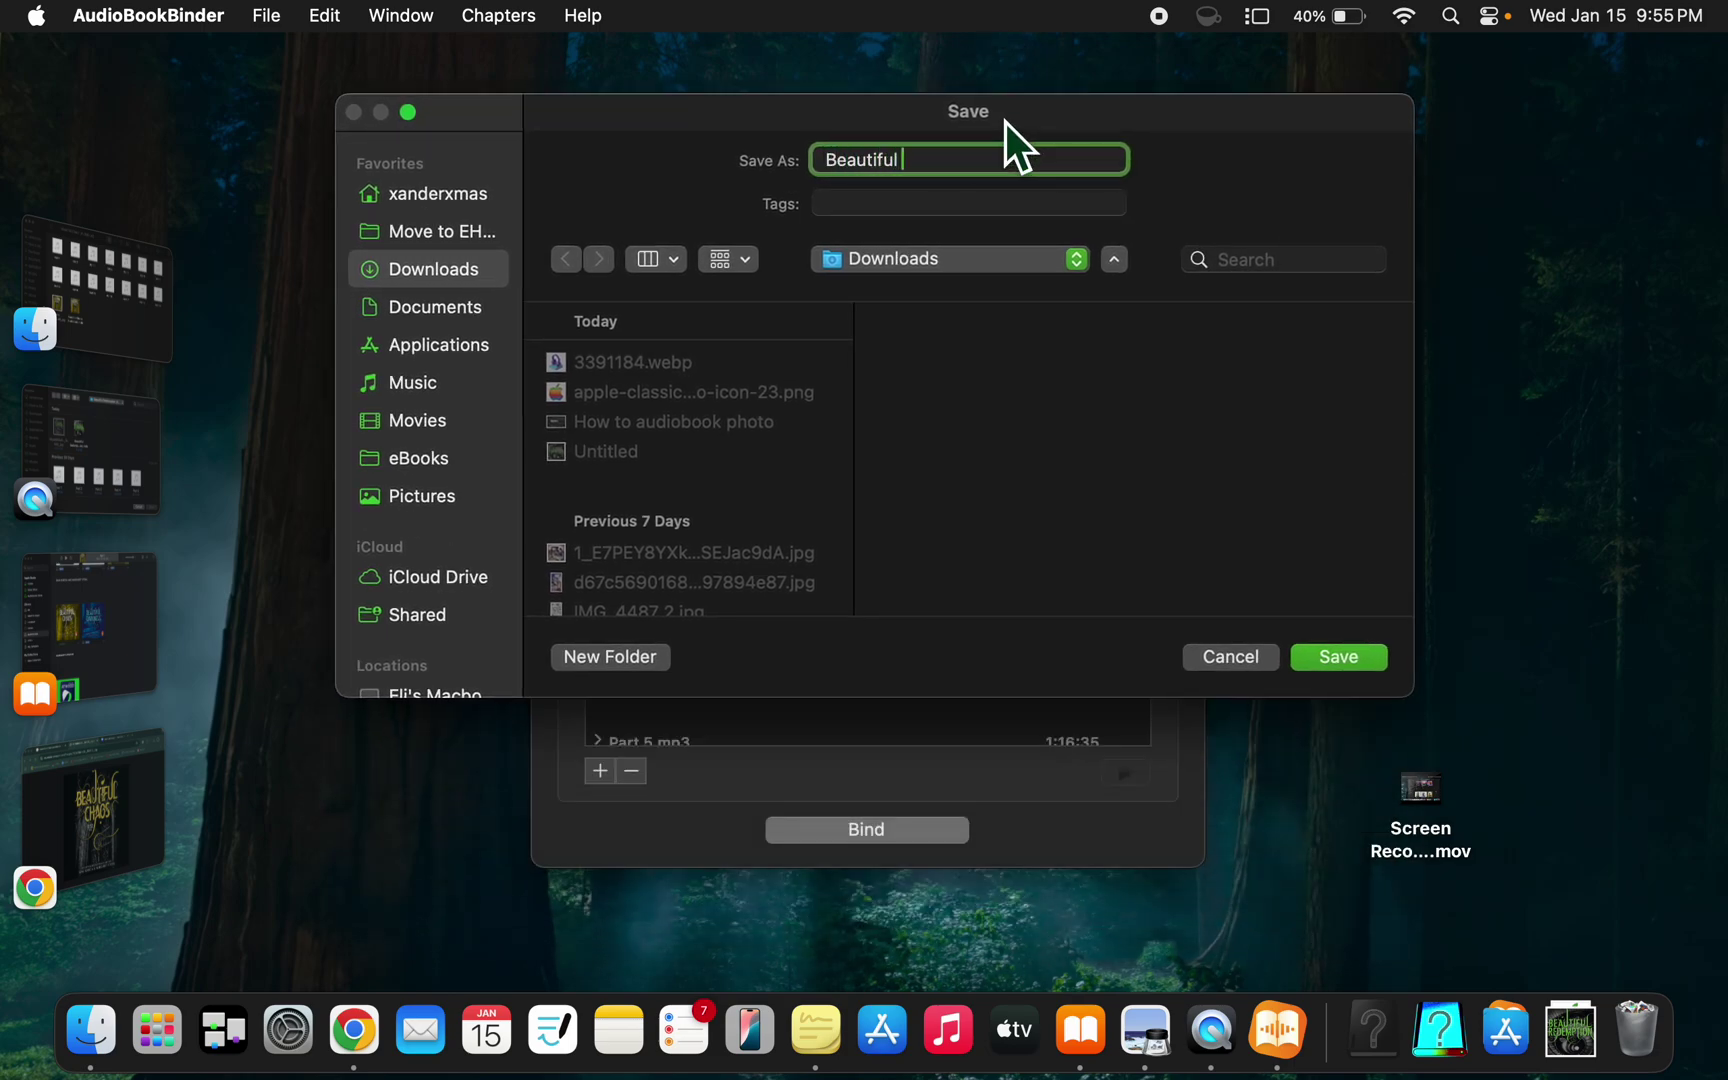
pyautogui.write('Chaos (Audiobook)')
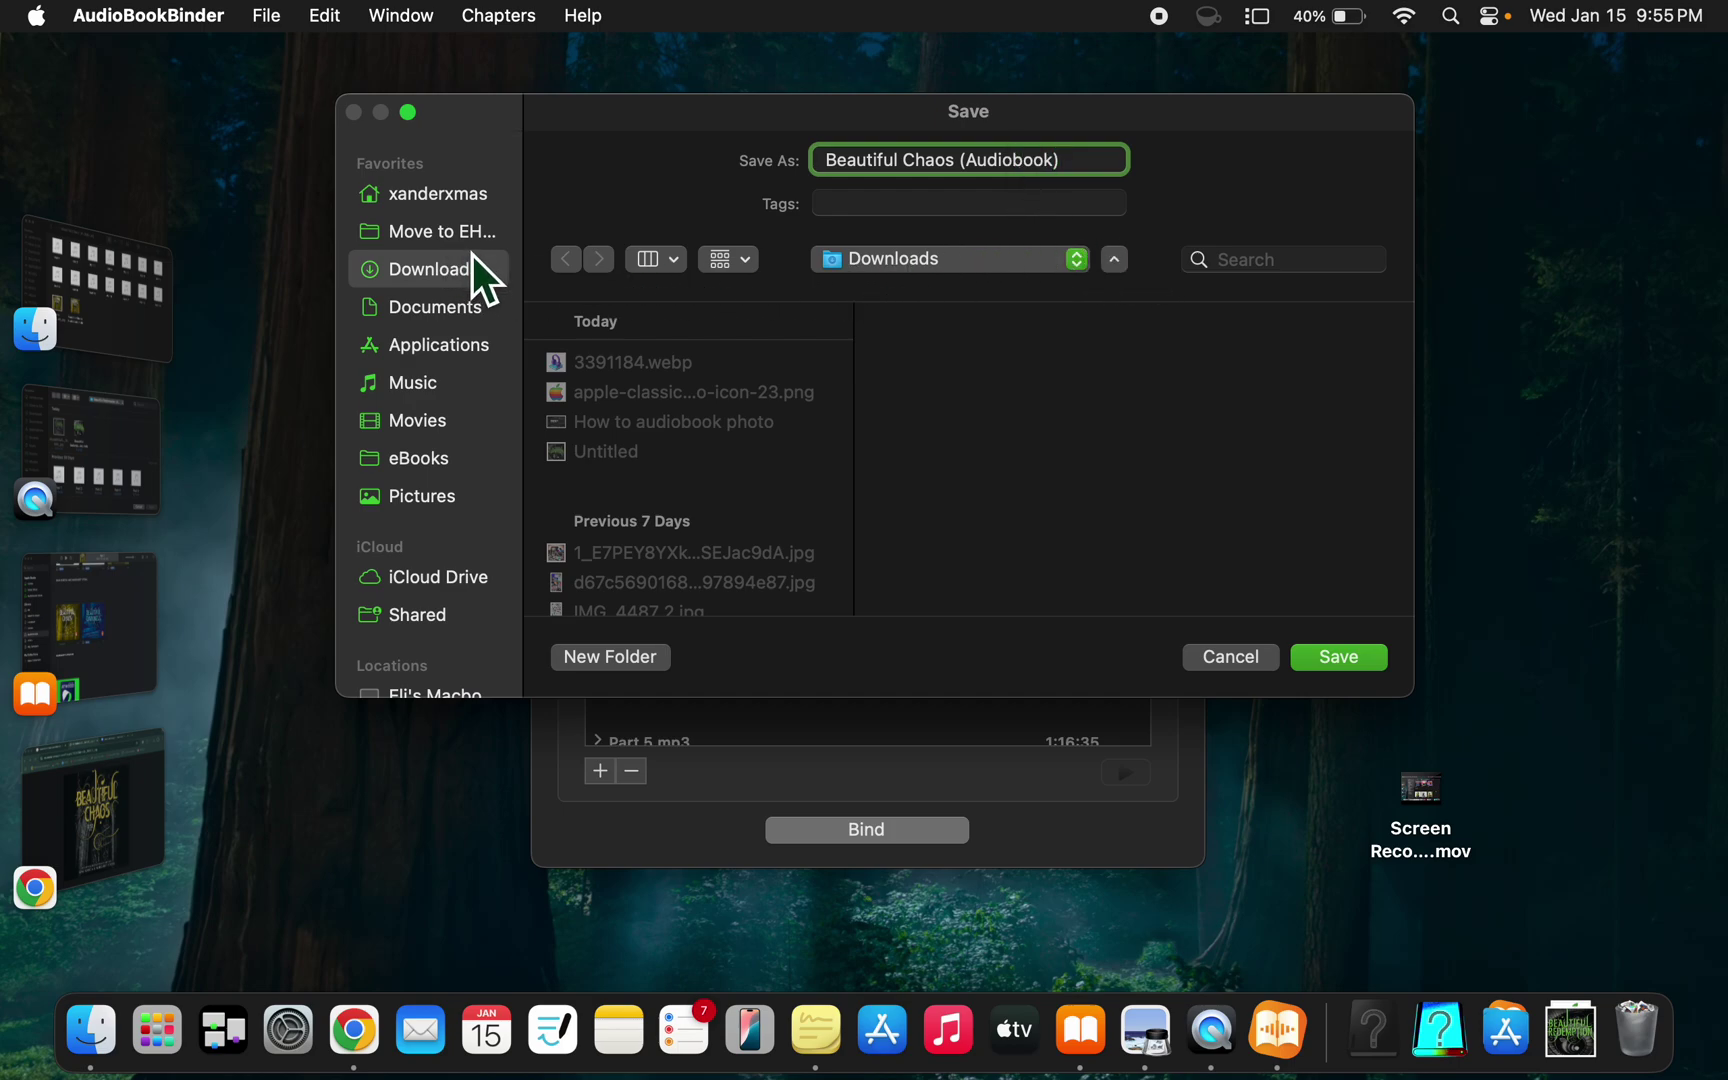
pyautogui.click(475, 306)
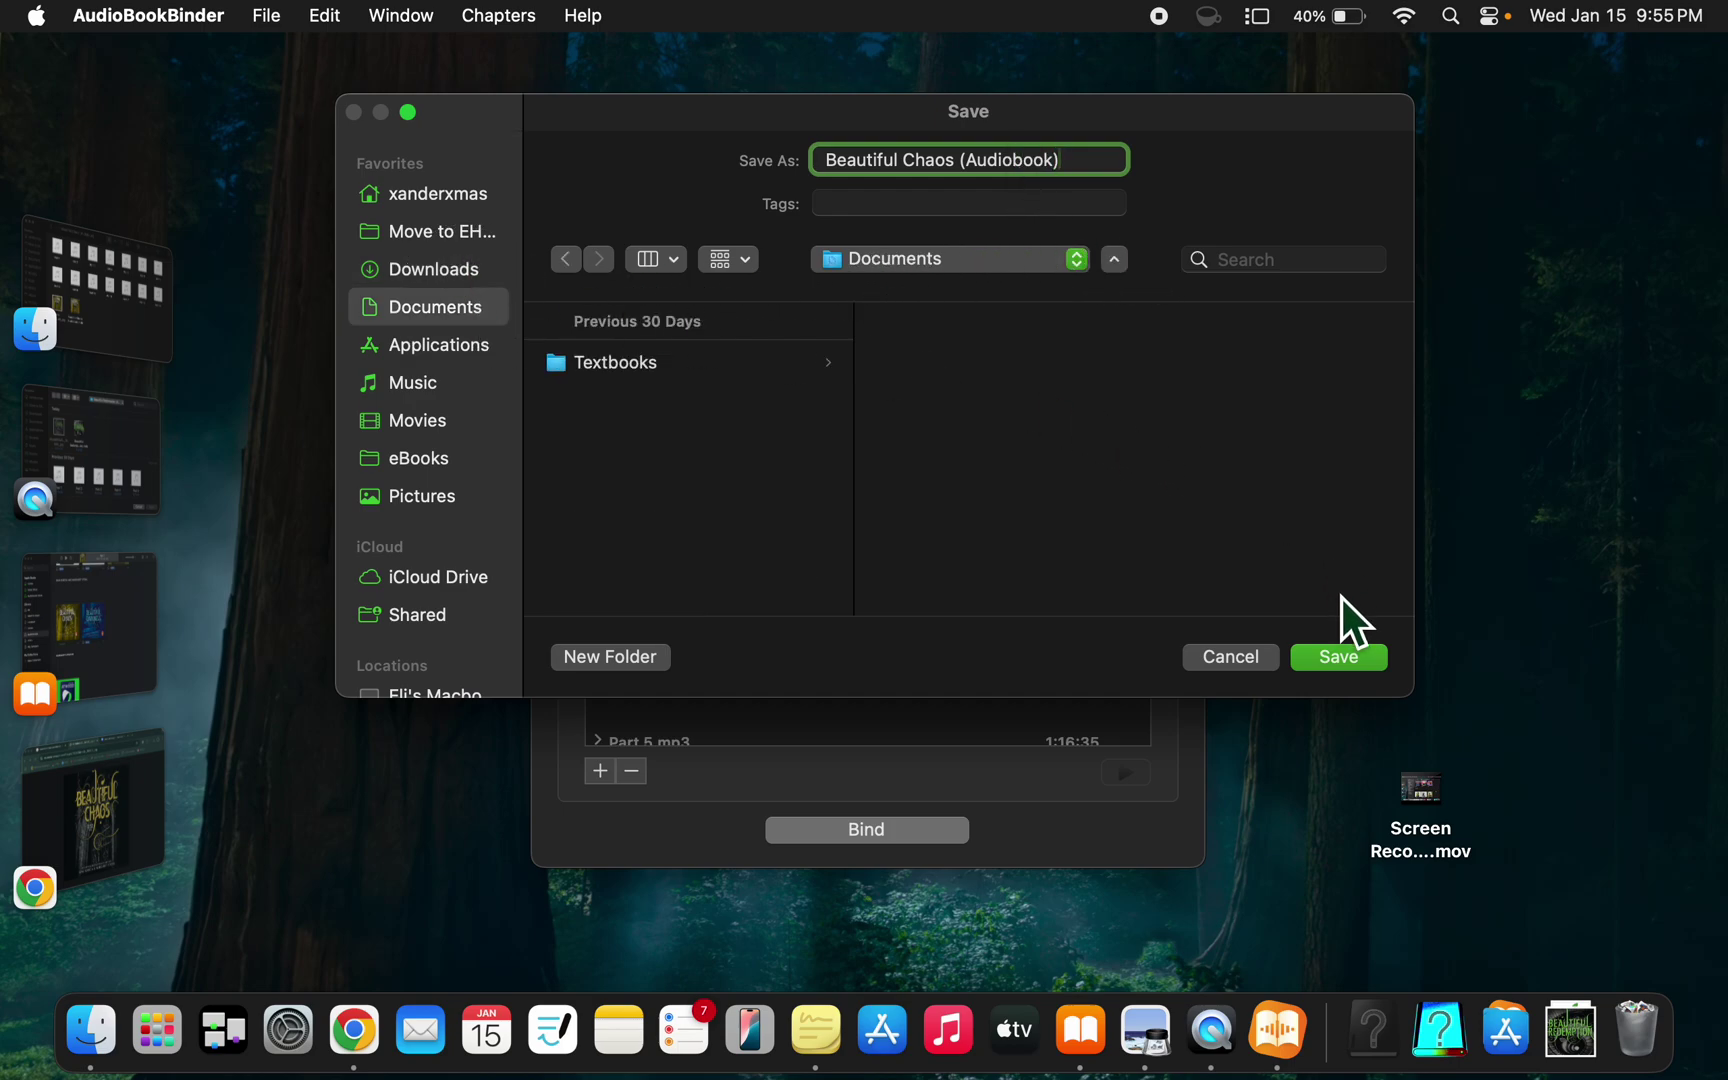
# - Save to begin the conversion, then cancel it from the progress sheet
pyautogui.click(1363, 662)
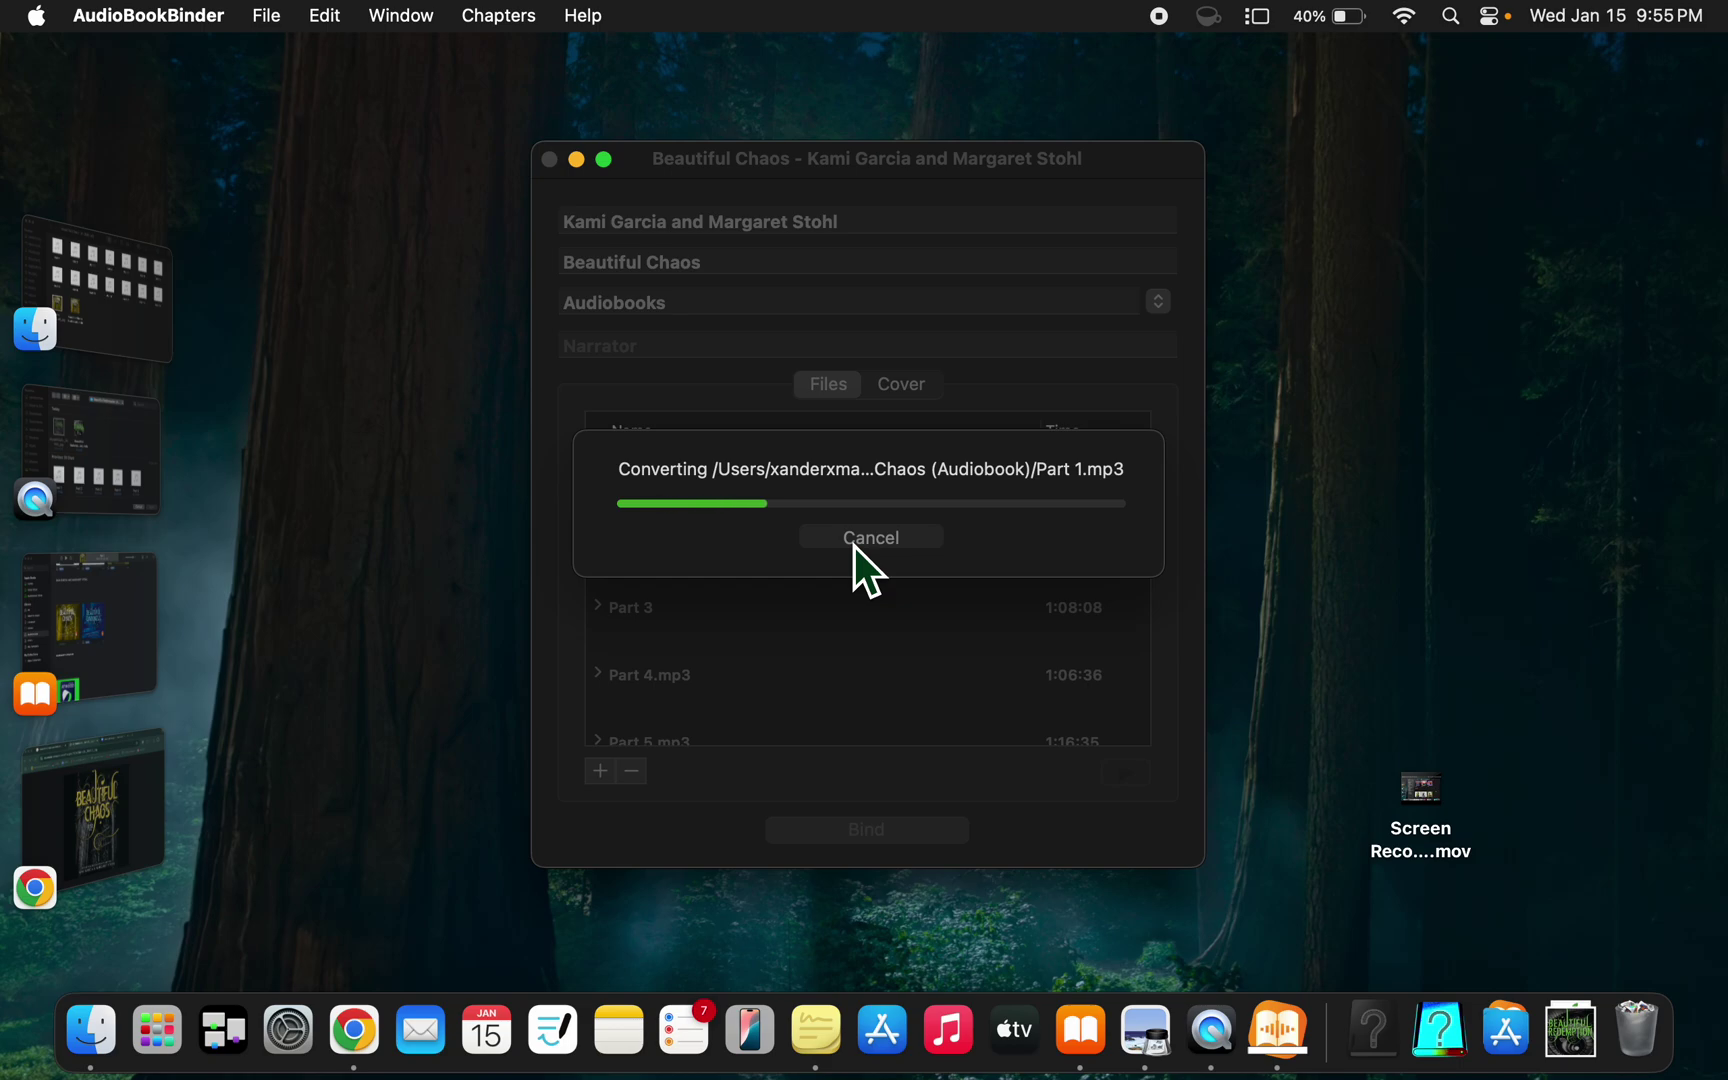
pyautogui.click(866, 538)
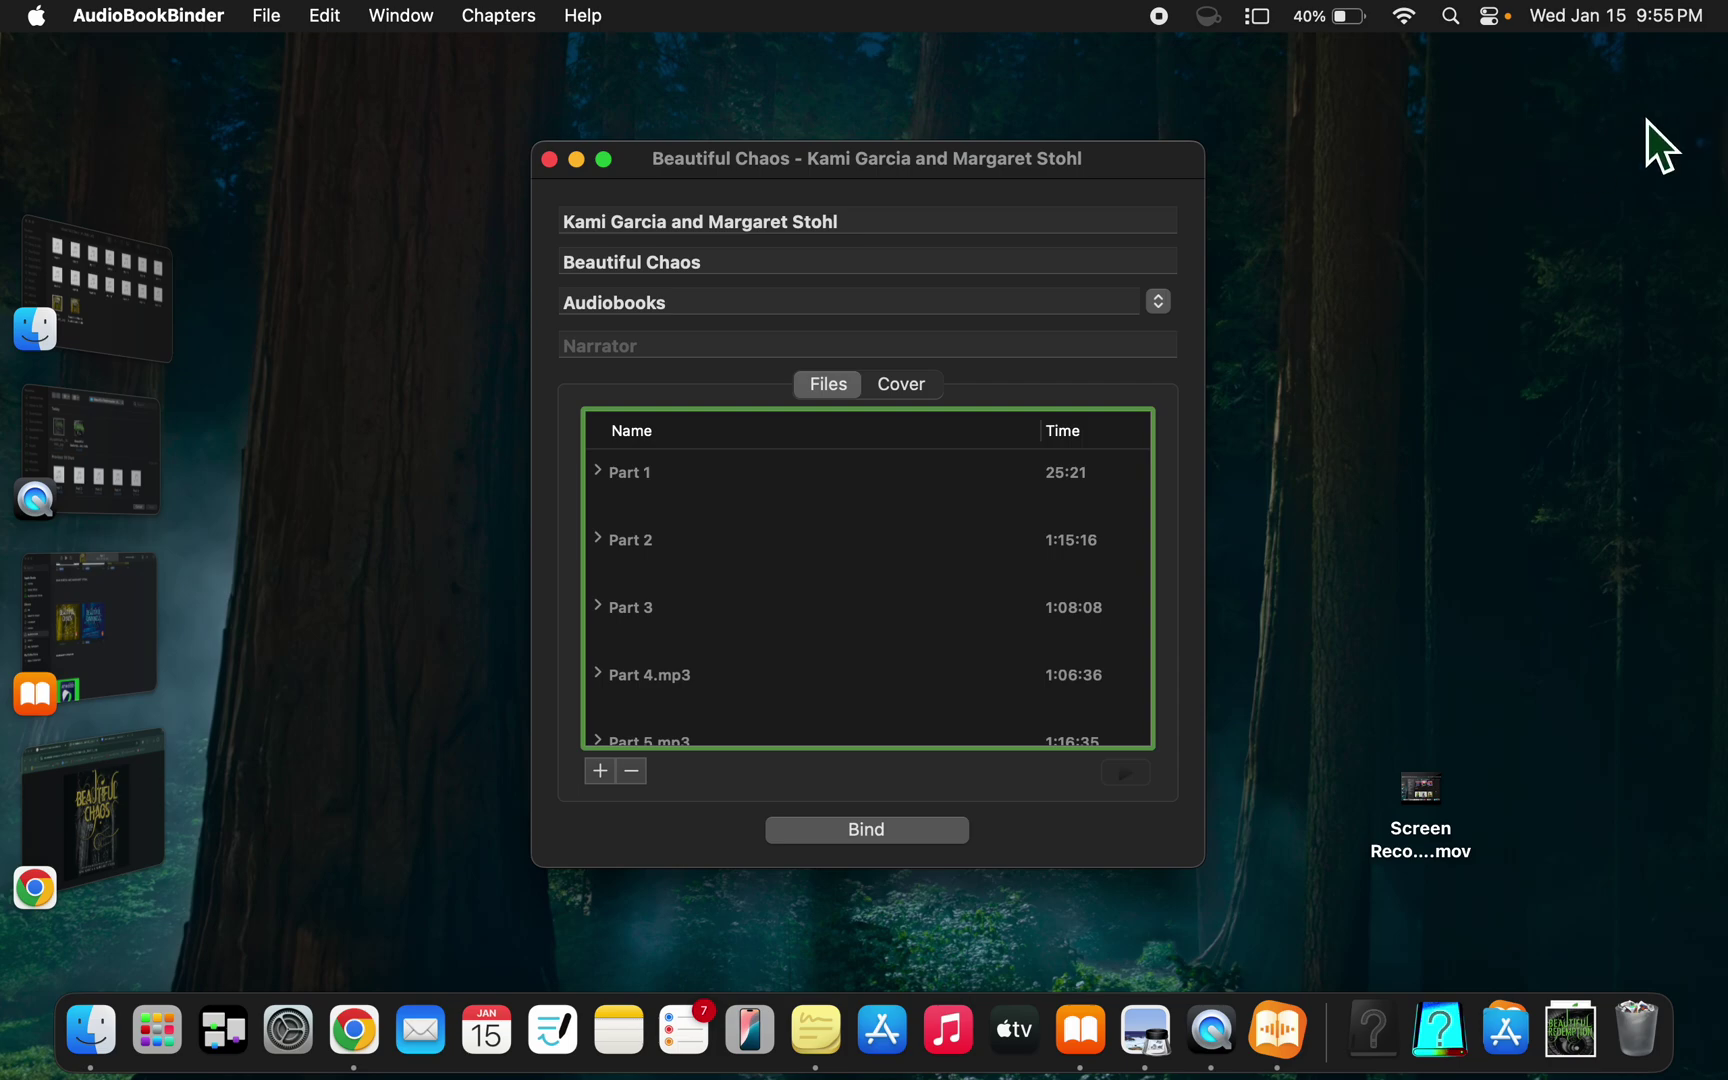
# - Close the binder window, select Beautiful Chaos (Audiobook).m4b in Finder, and view the Books audiobook library
pyautogui.click(552, 163)
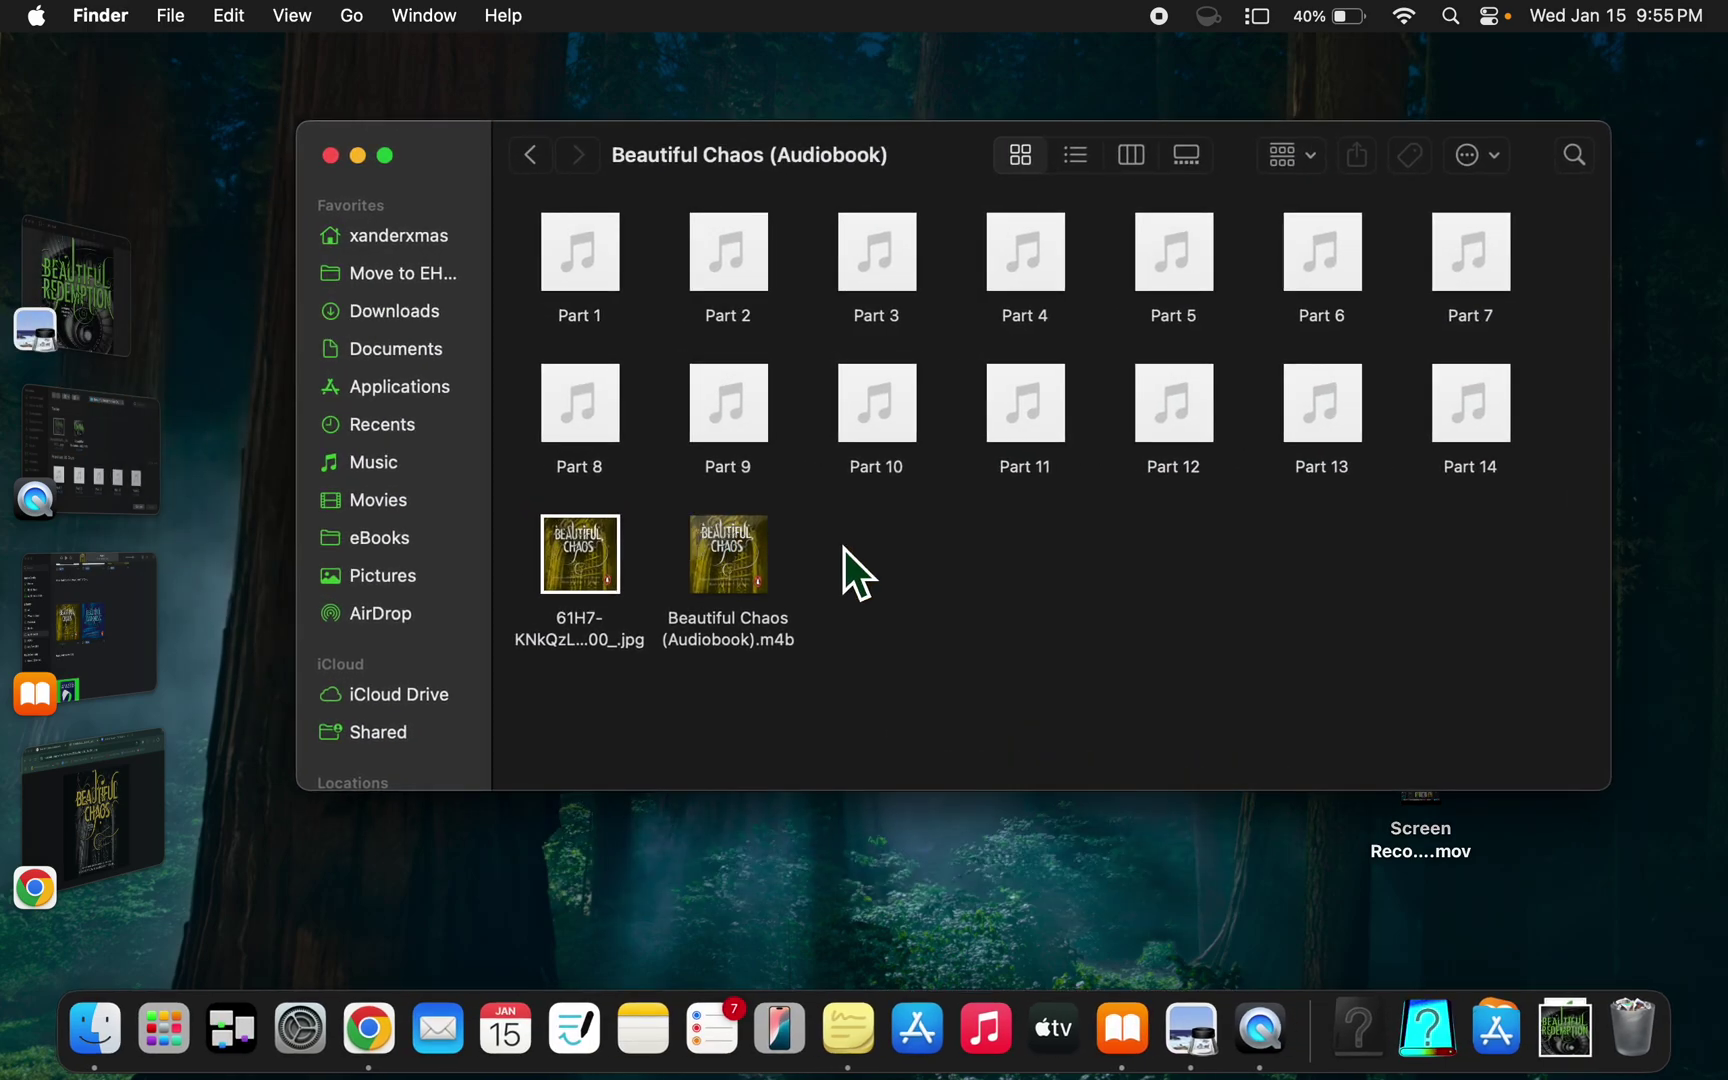
pyautogui.click(761, 575)
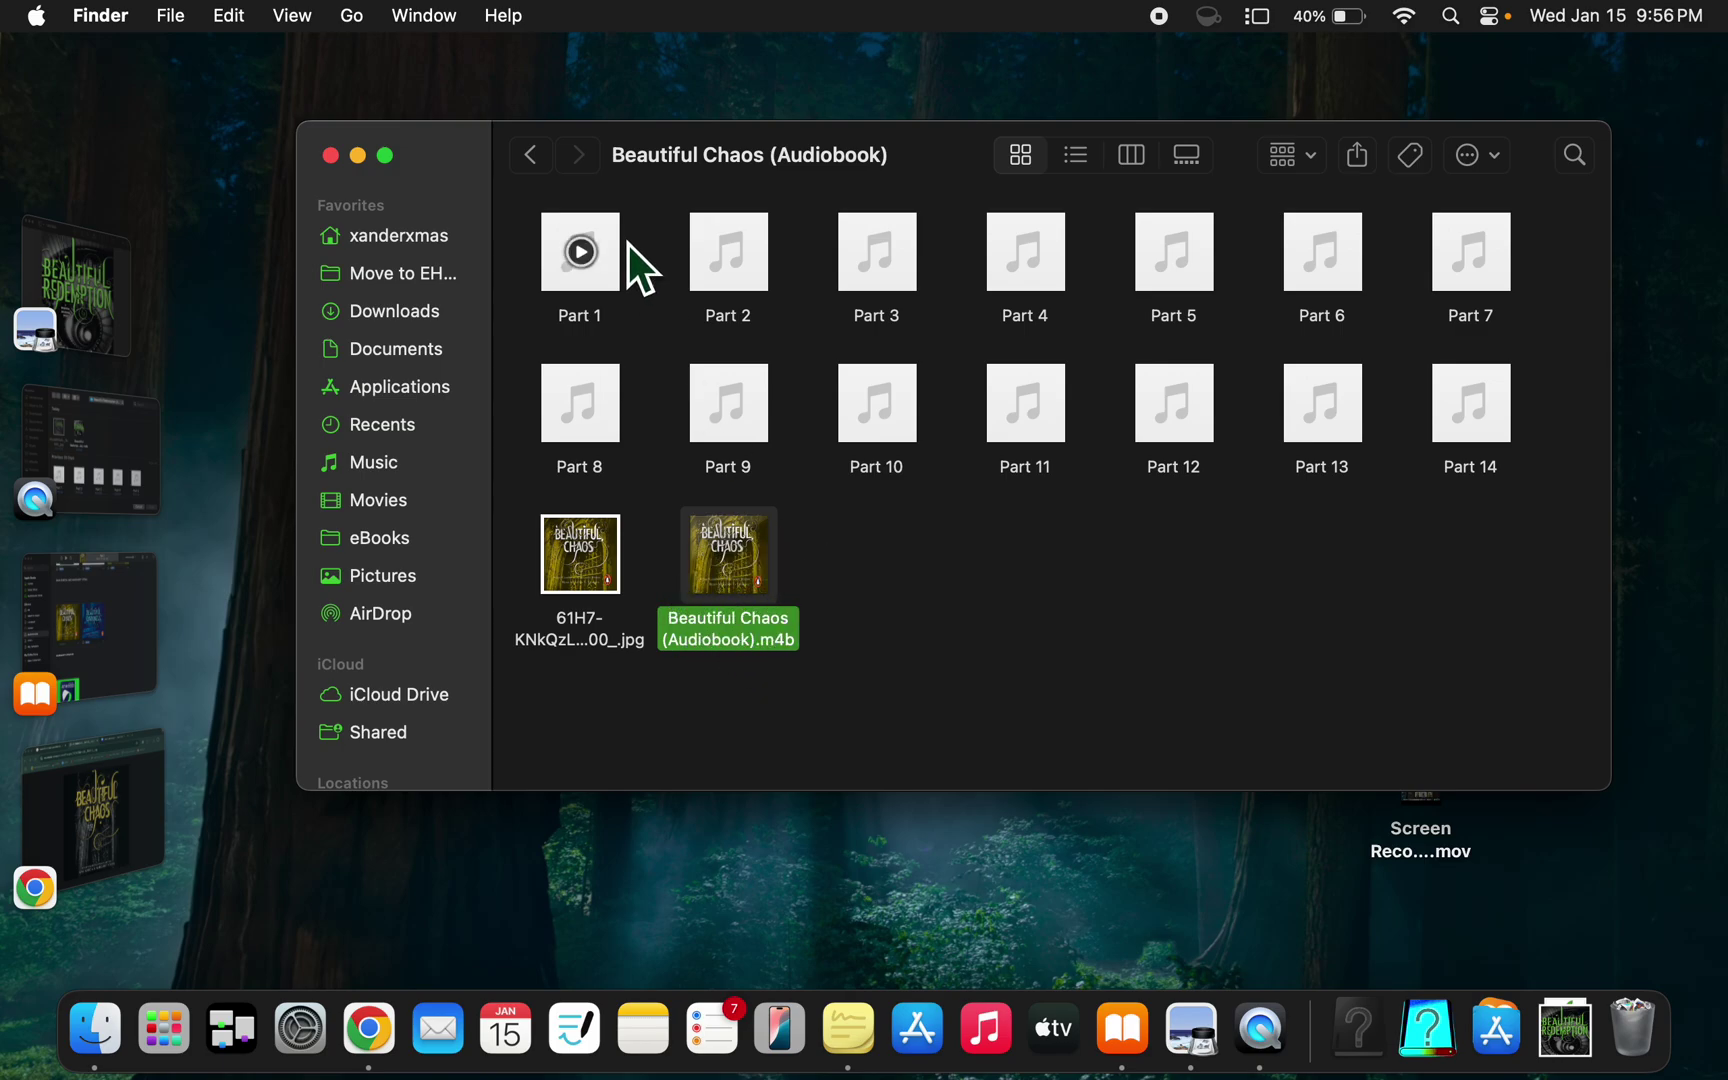
pyautogui.click(106, 606)
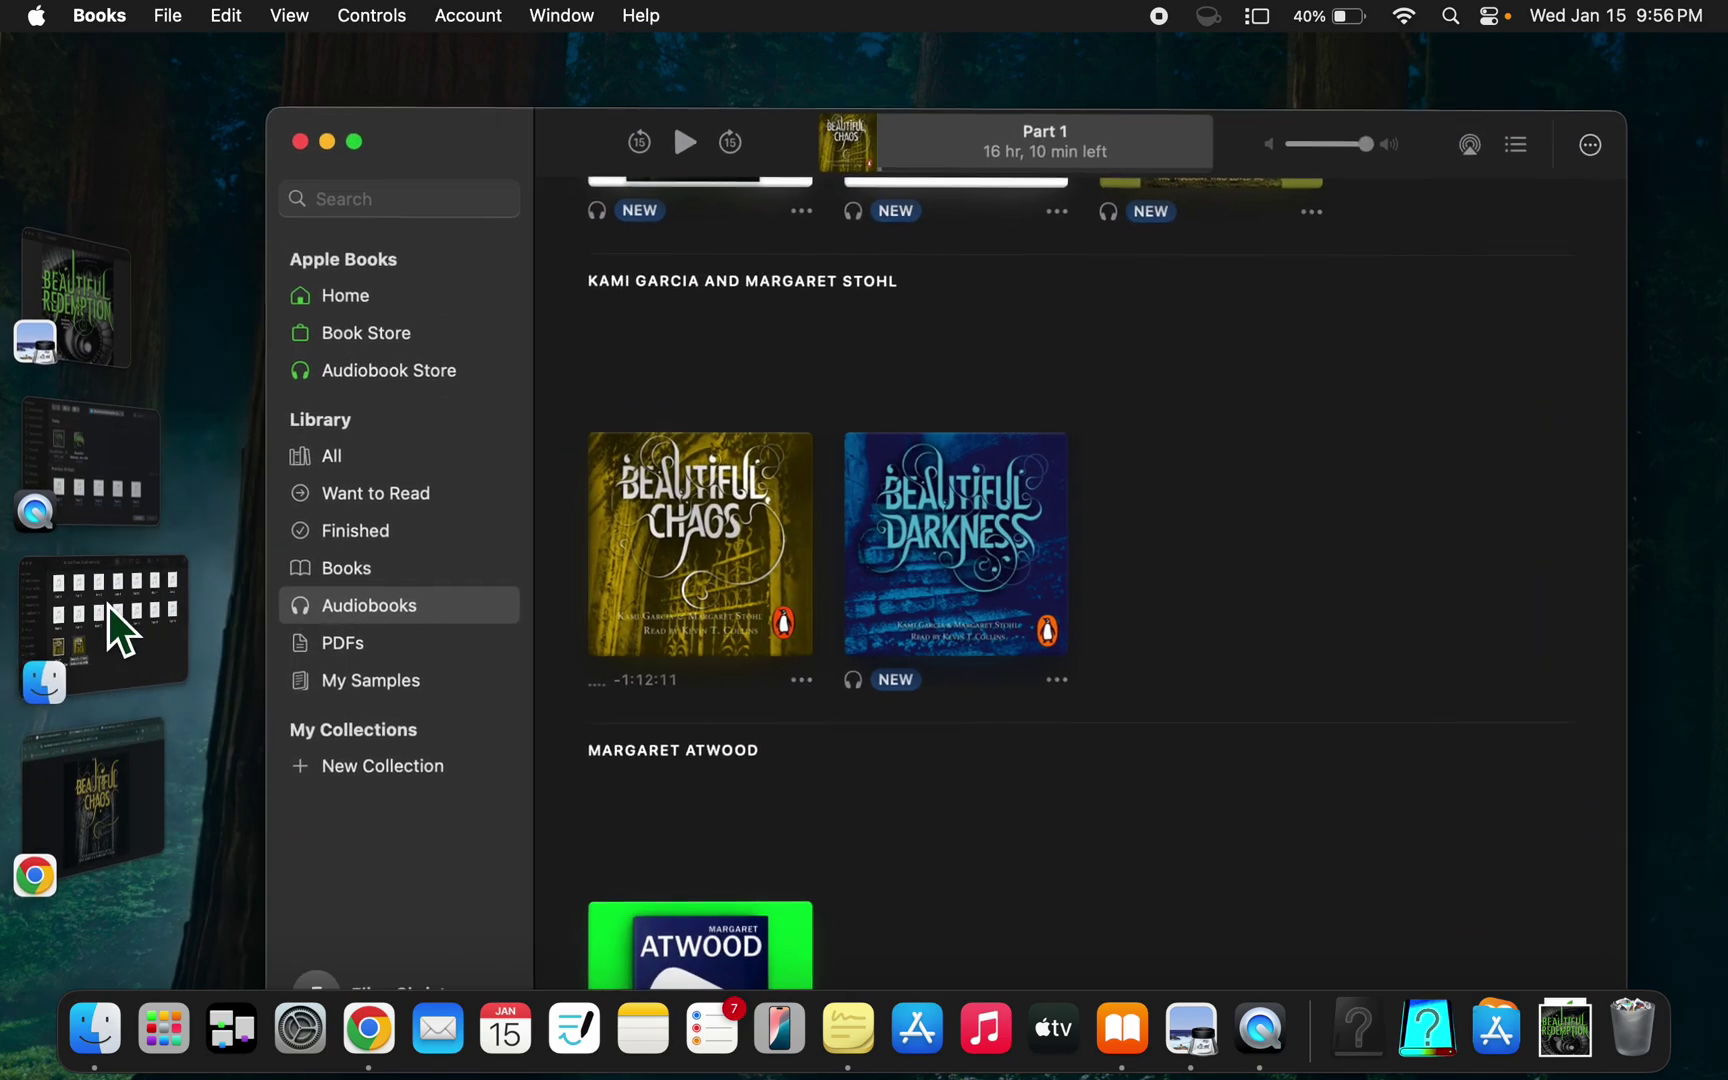
pyautogui.scroll(1, 816, 355)
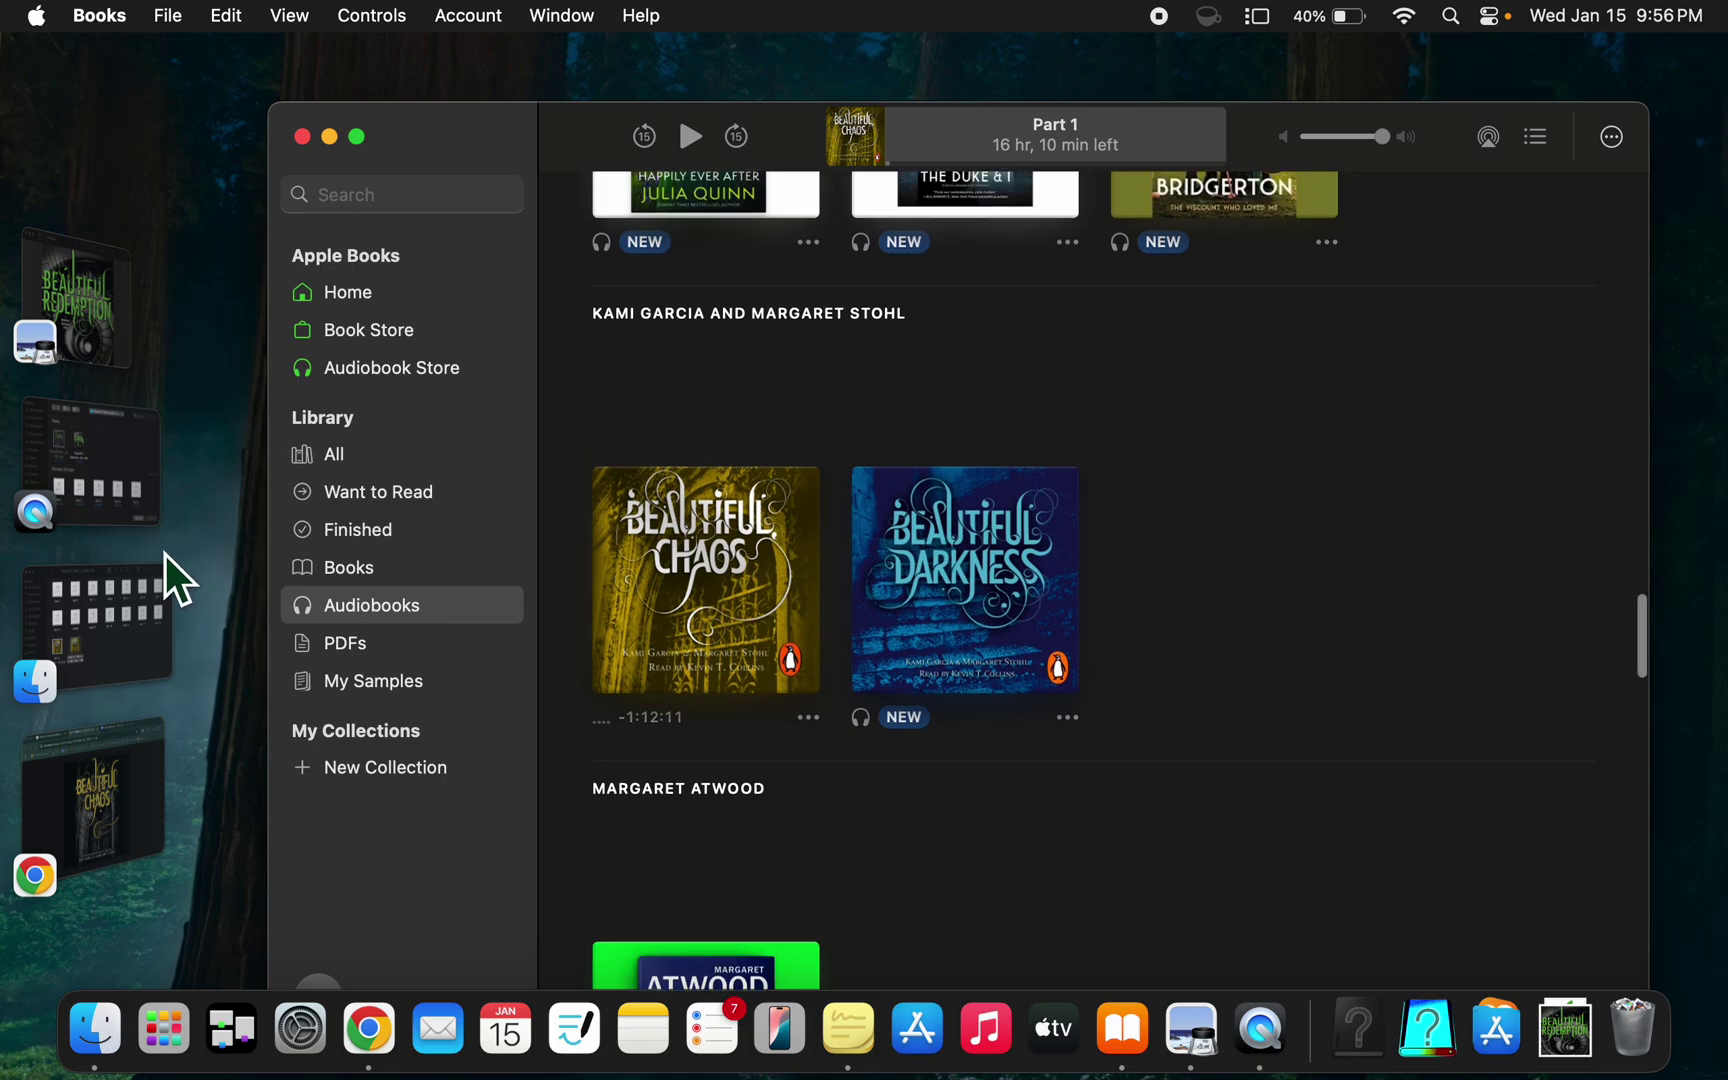
# - Open the Beautiful Creatures (Audiobook) folder and drag its .m4b onto Books to import it
pyautogui.click(147, 615)
pyautogui.click(533, 155)
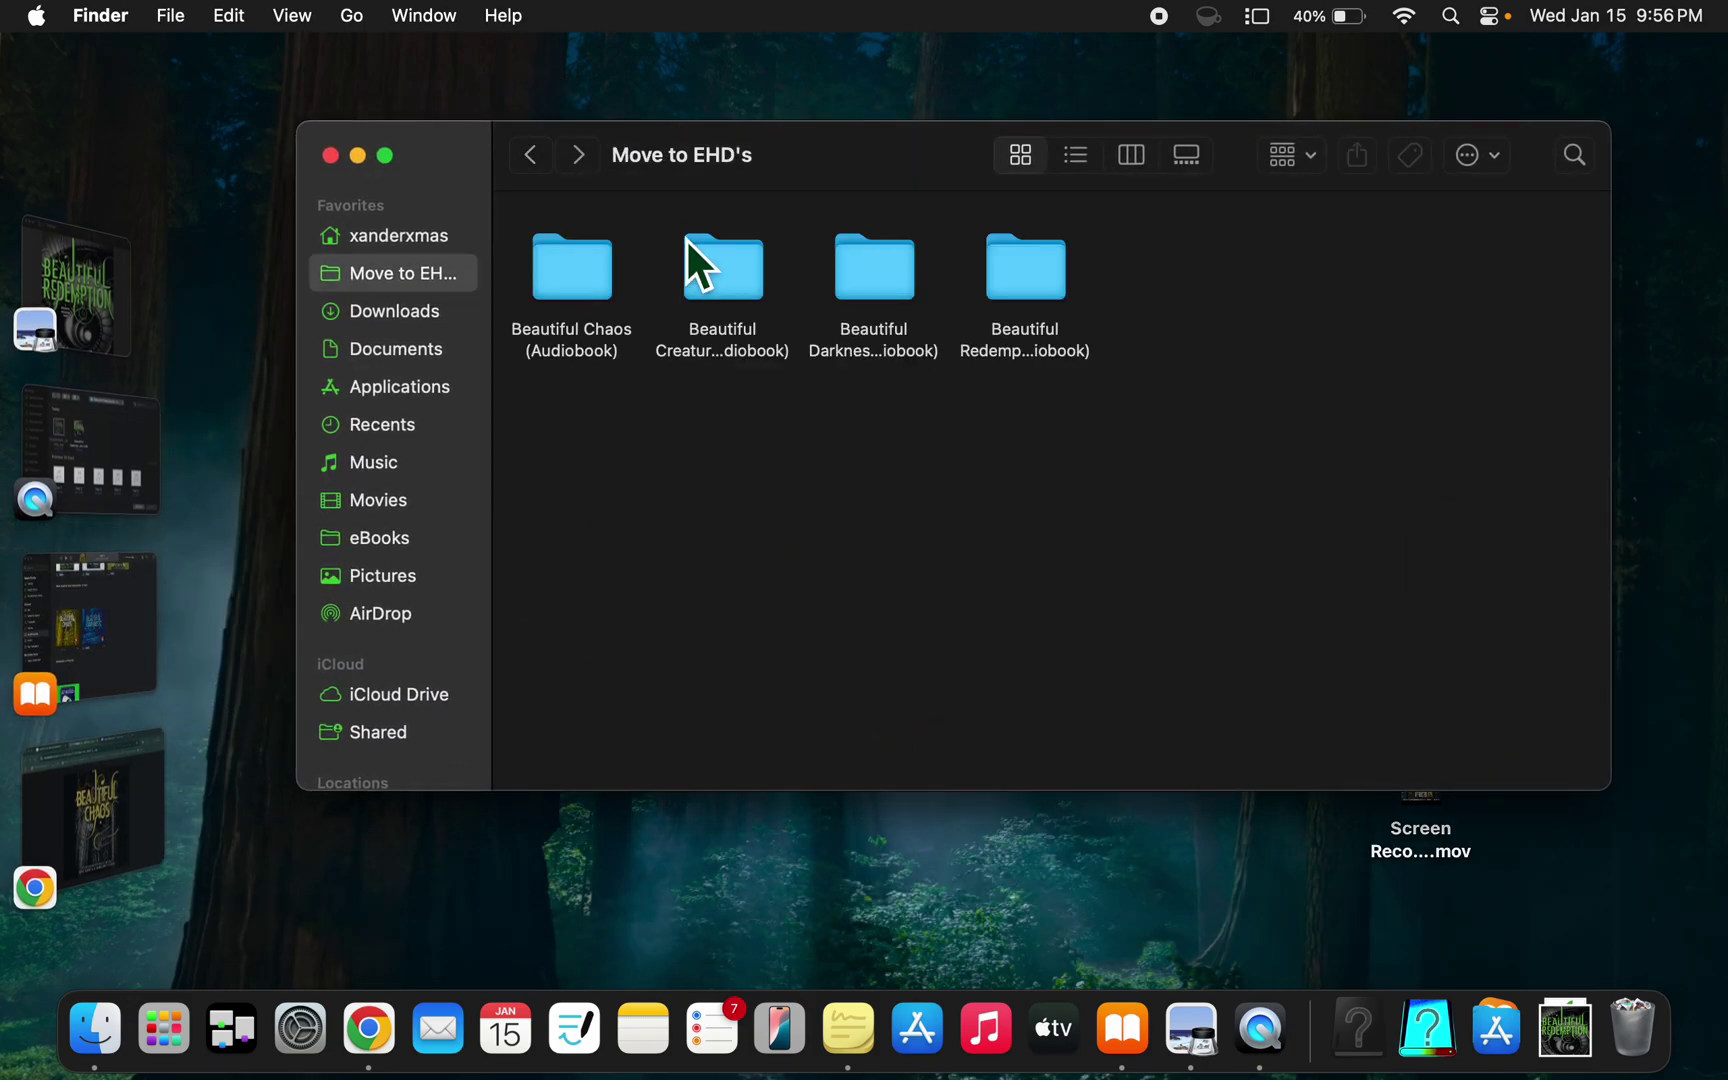
pyautogui.doubleClick(752, 303)
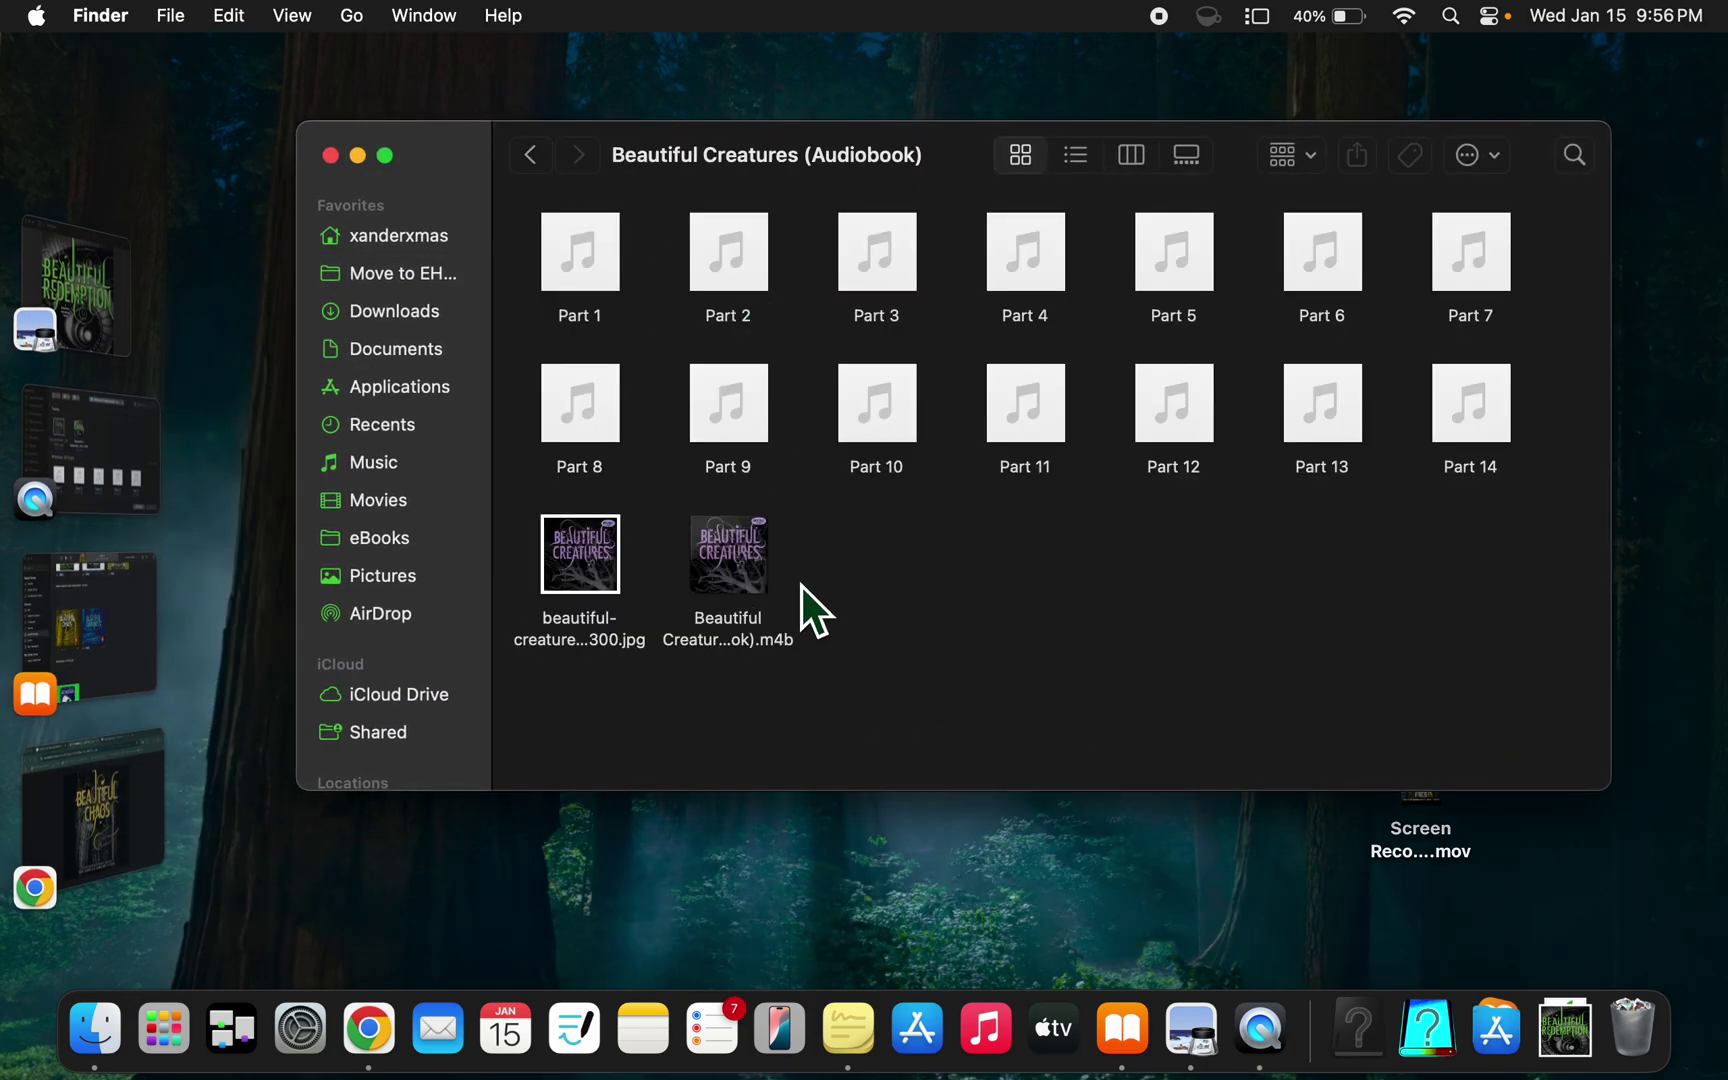
pyautogui.click(732, 573)
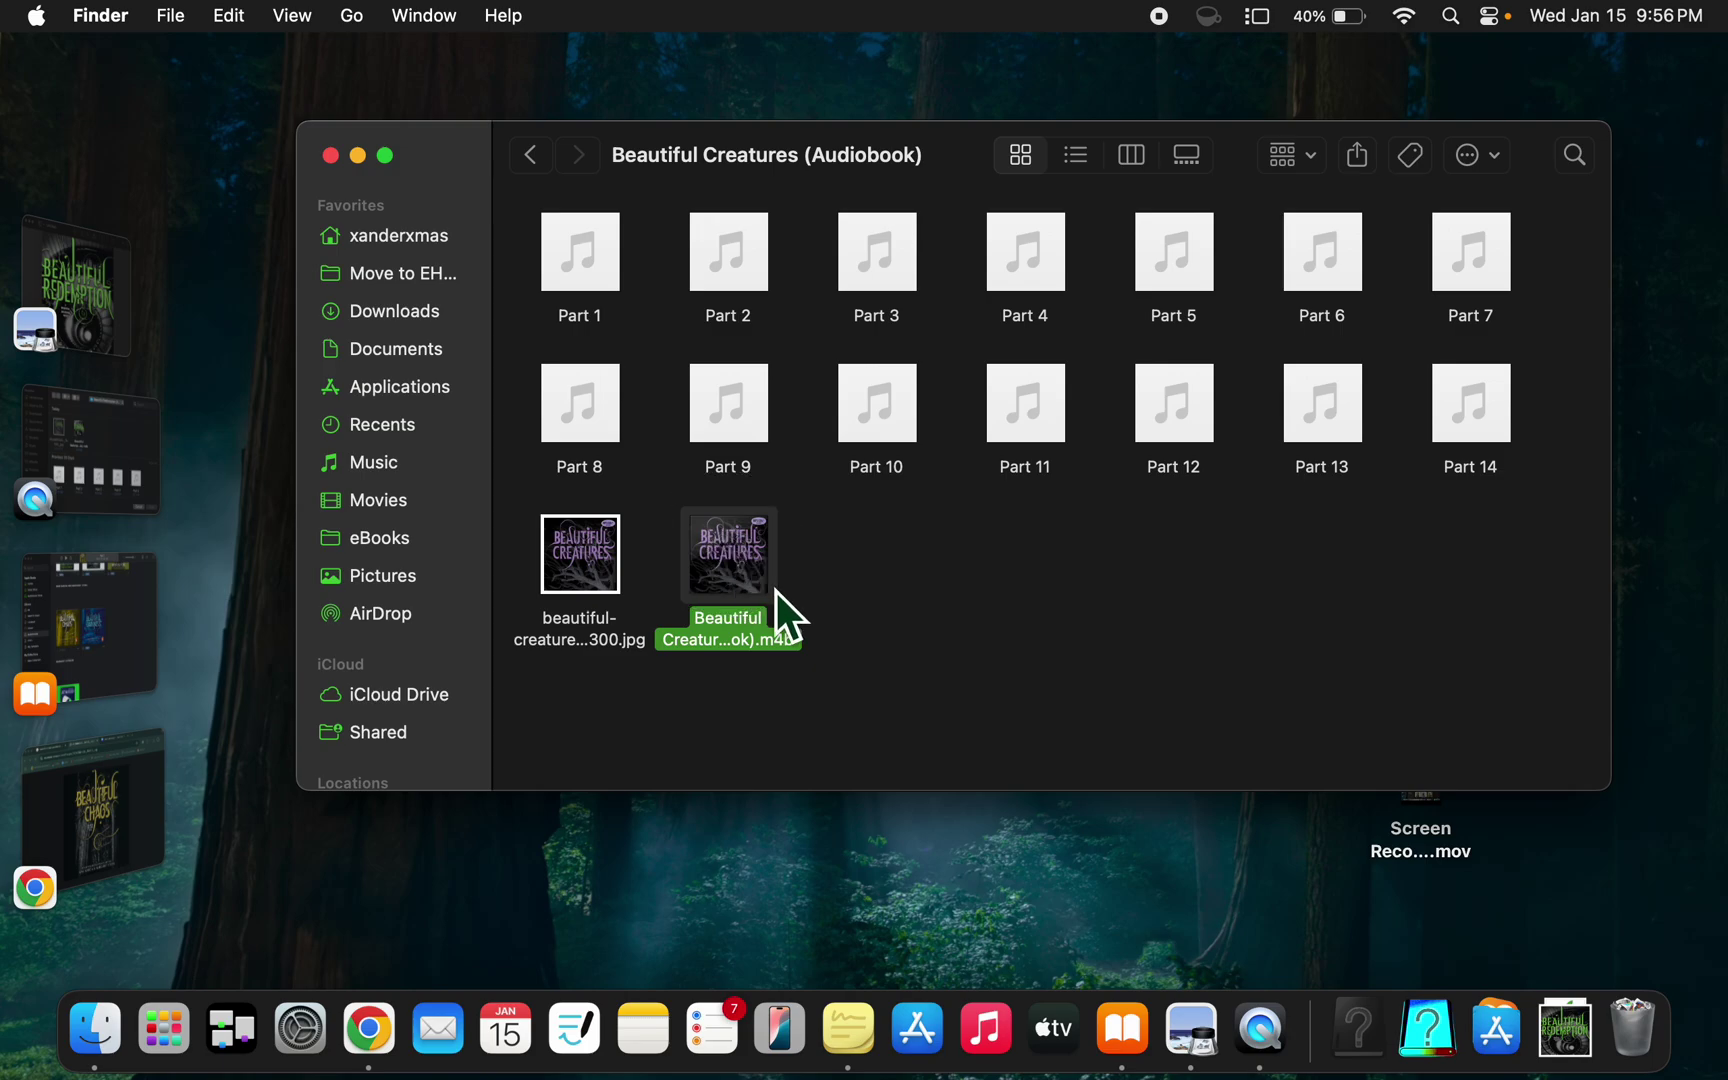
pyautogui.moveTo(762, 583); pyautogui.dragTo(1237, 589)
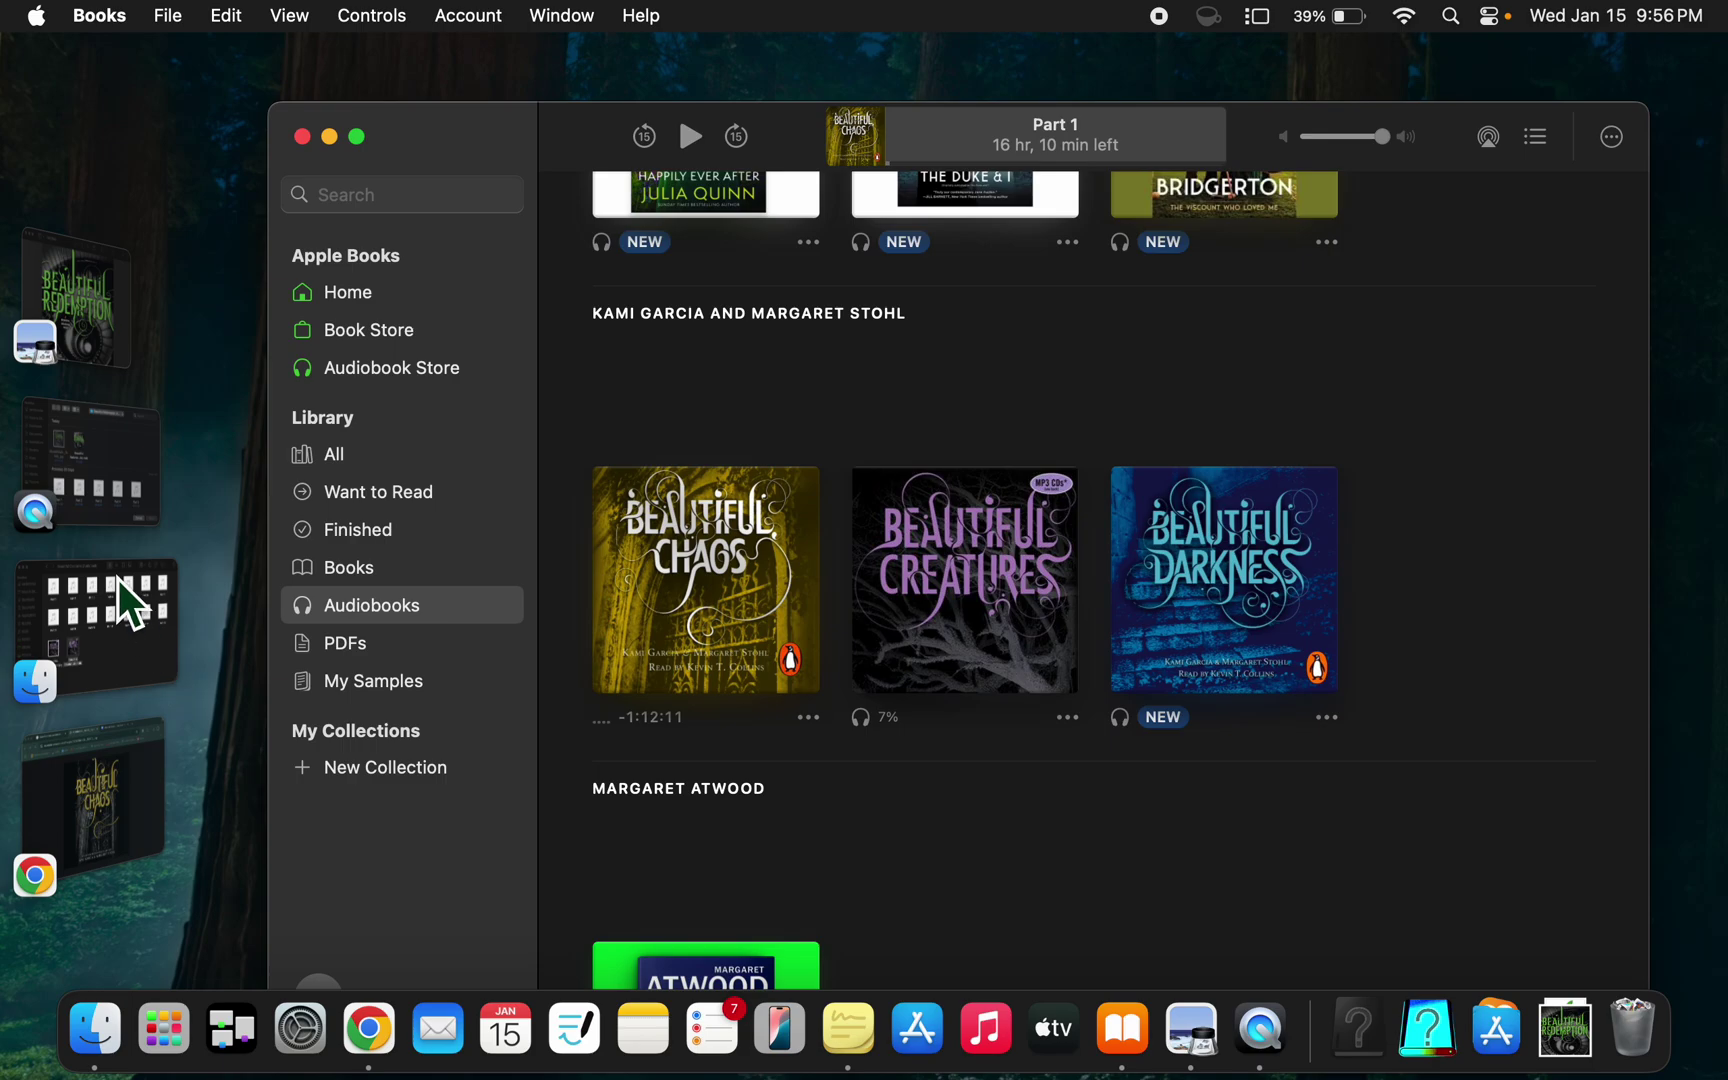
pyautogui.click(101, 538)
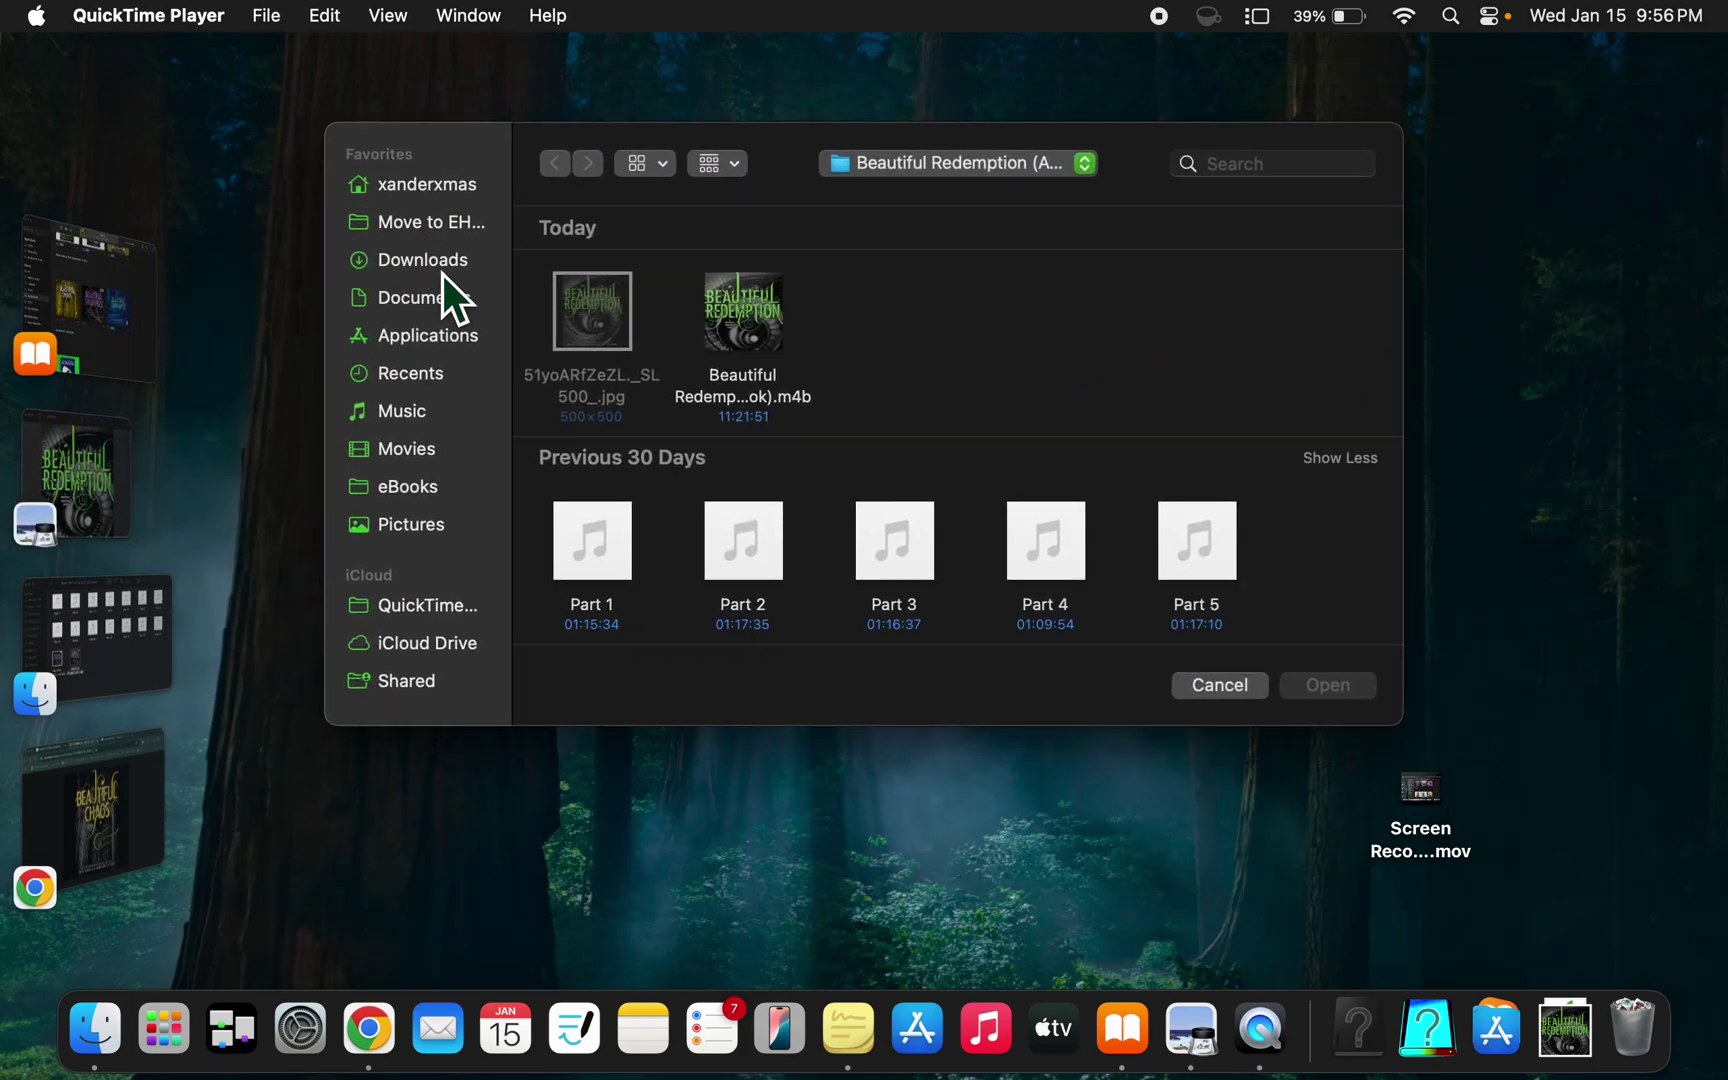
pyautogui.click(456, 225)
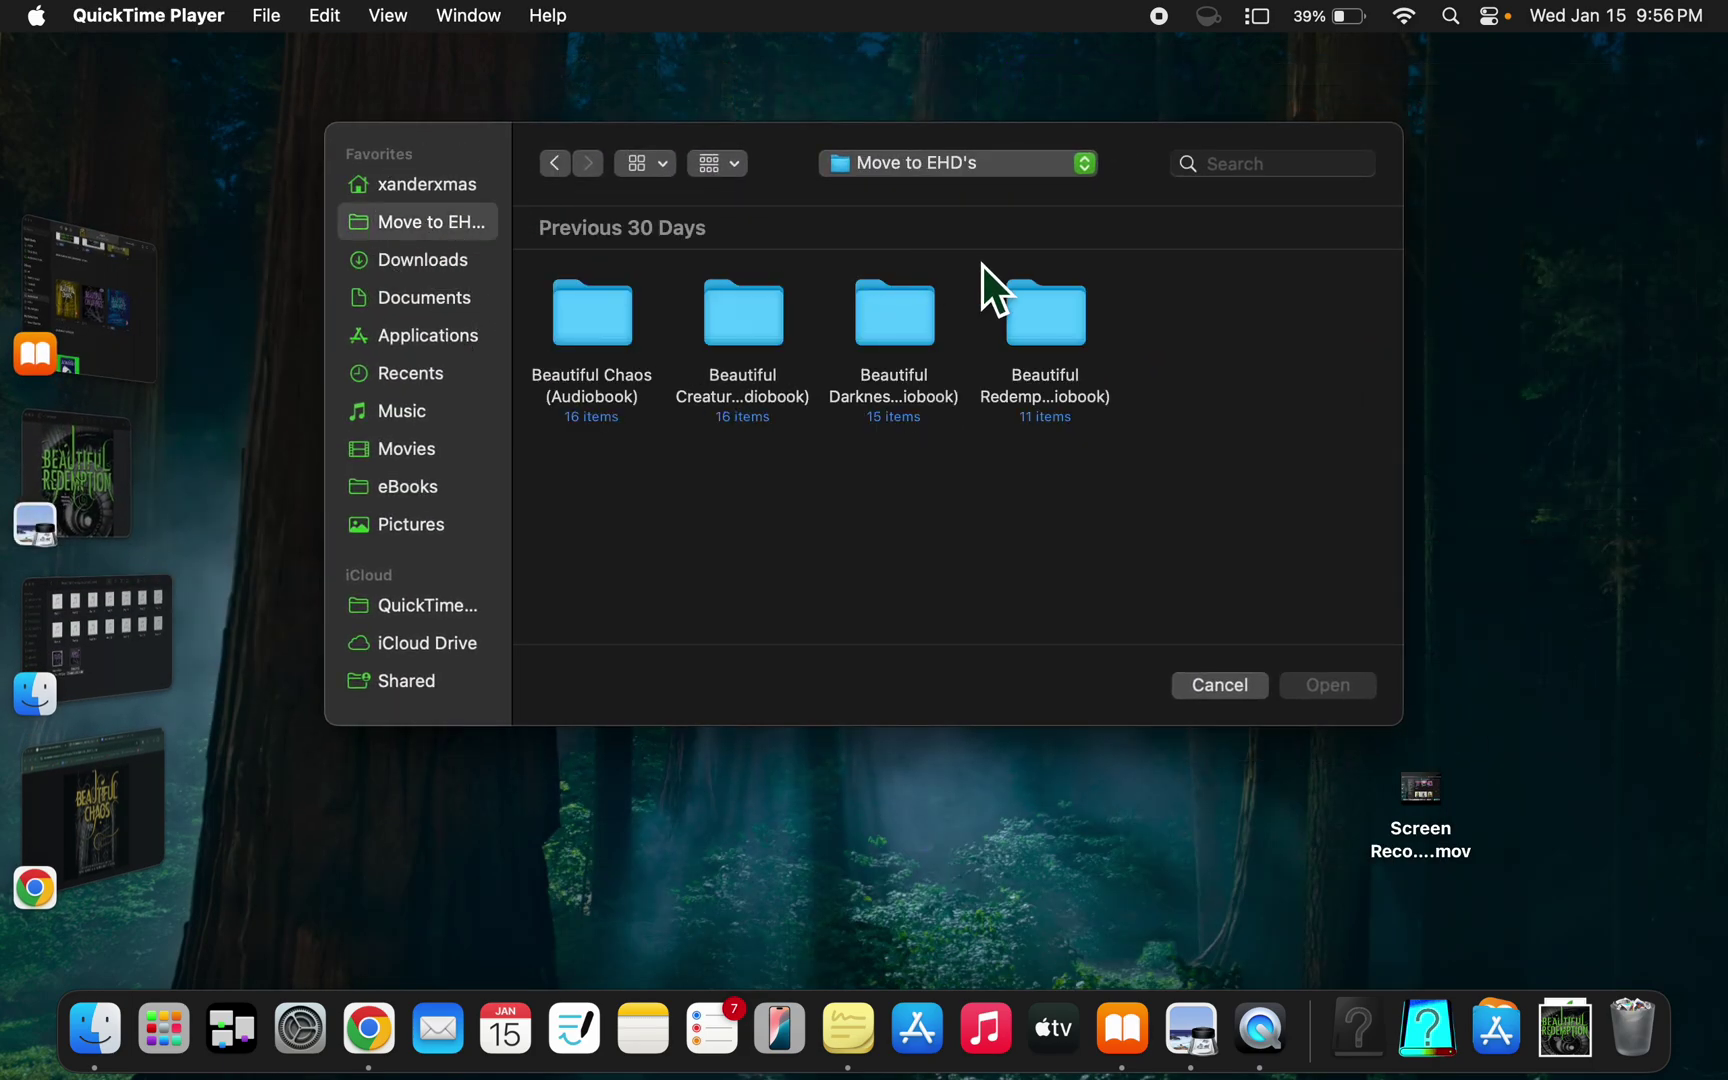
pyautogui.doubleClick(1041, 312)
pyautogui.click(787, 321)
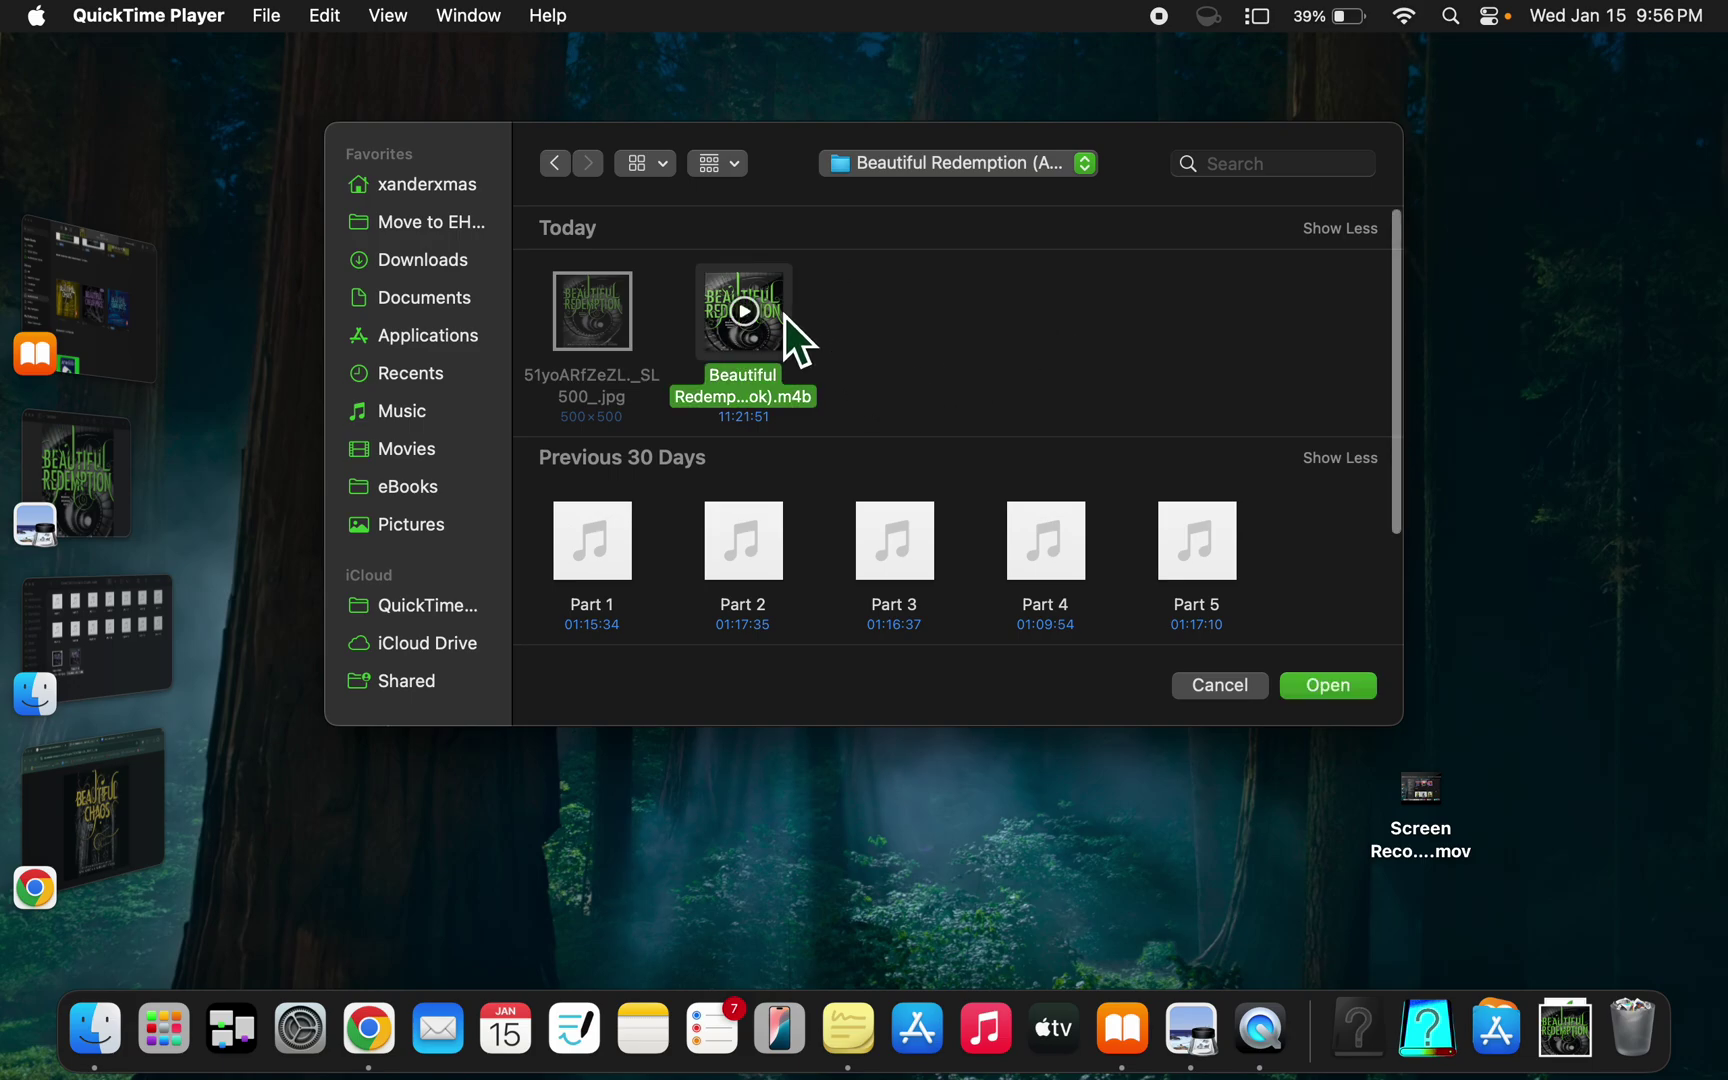
pyautogui.moveTo(788, 315); pyautogui.dragTo(1391, 572)
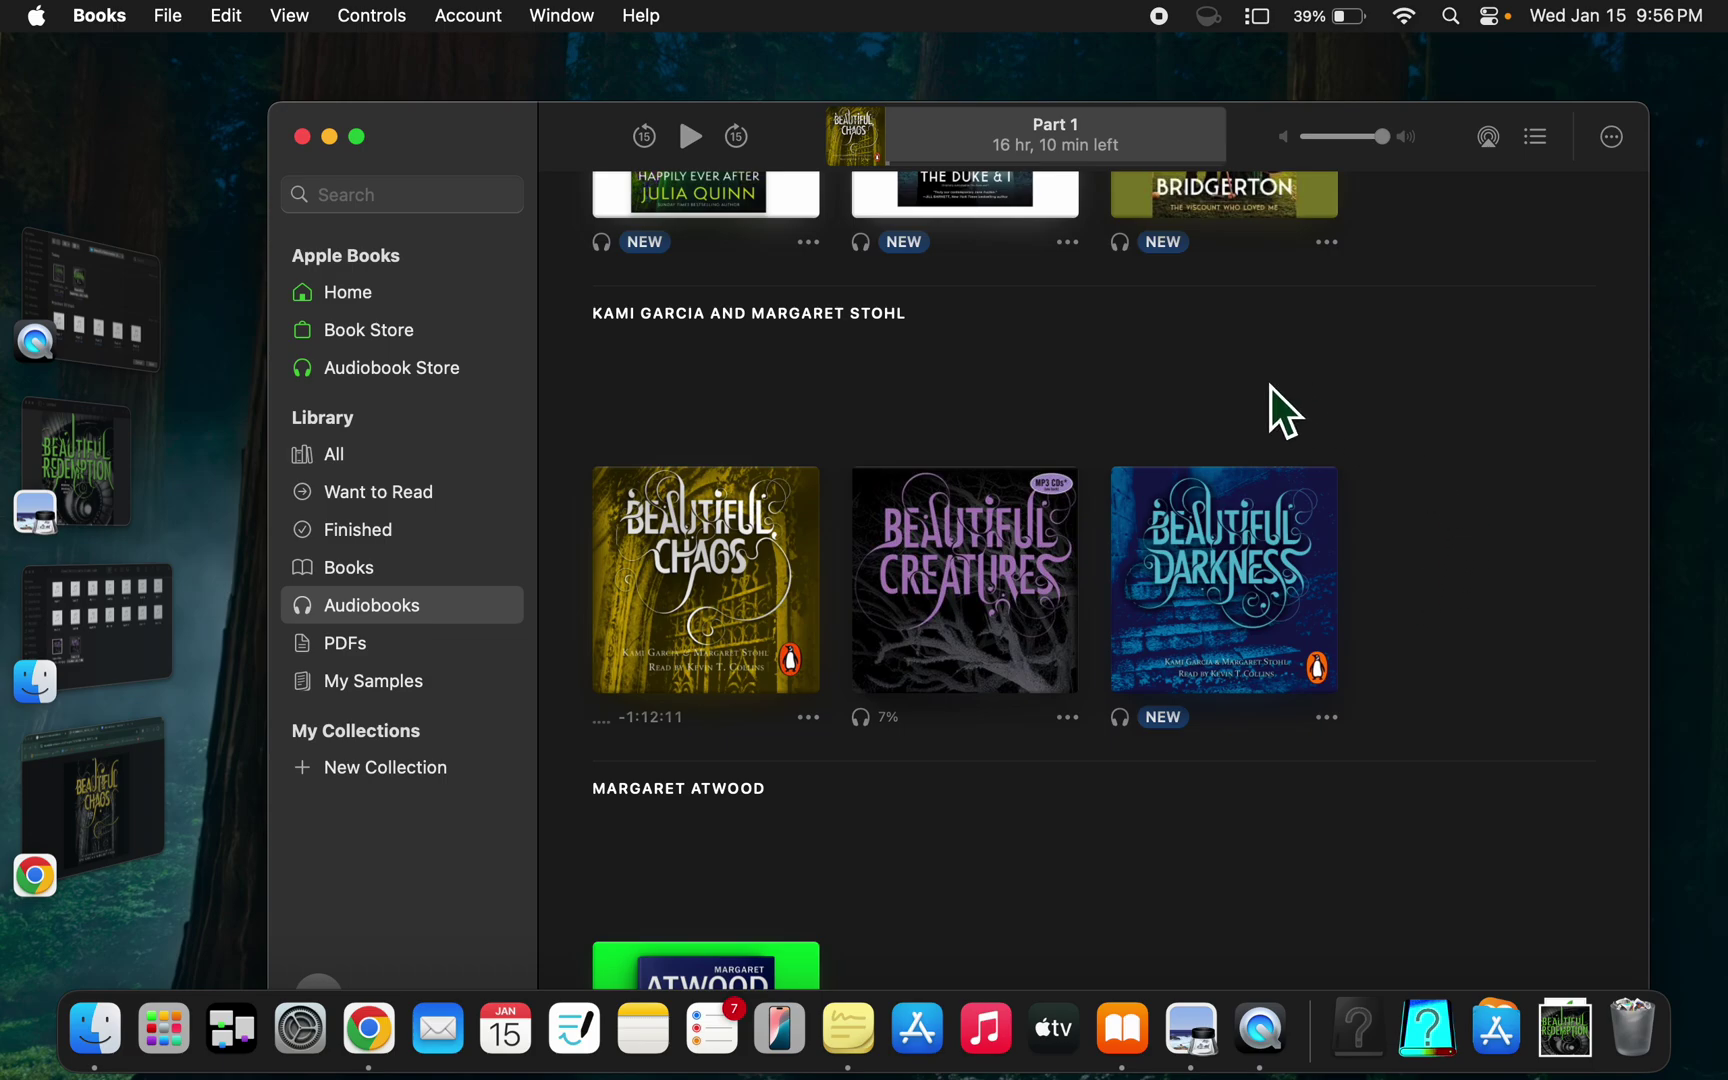
# - Scroll through the Books audiobook library, then bring the Beautiful Creatures folder in Finder back to front
pyautogui.scroll(-1, 1270, 388)
pyautogui.scroll(2, 1270, 388)
pyautogui.scroll(-2, 1271, 387)
pyautogui.scroll(3, 1270, 387)
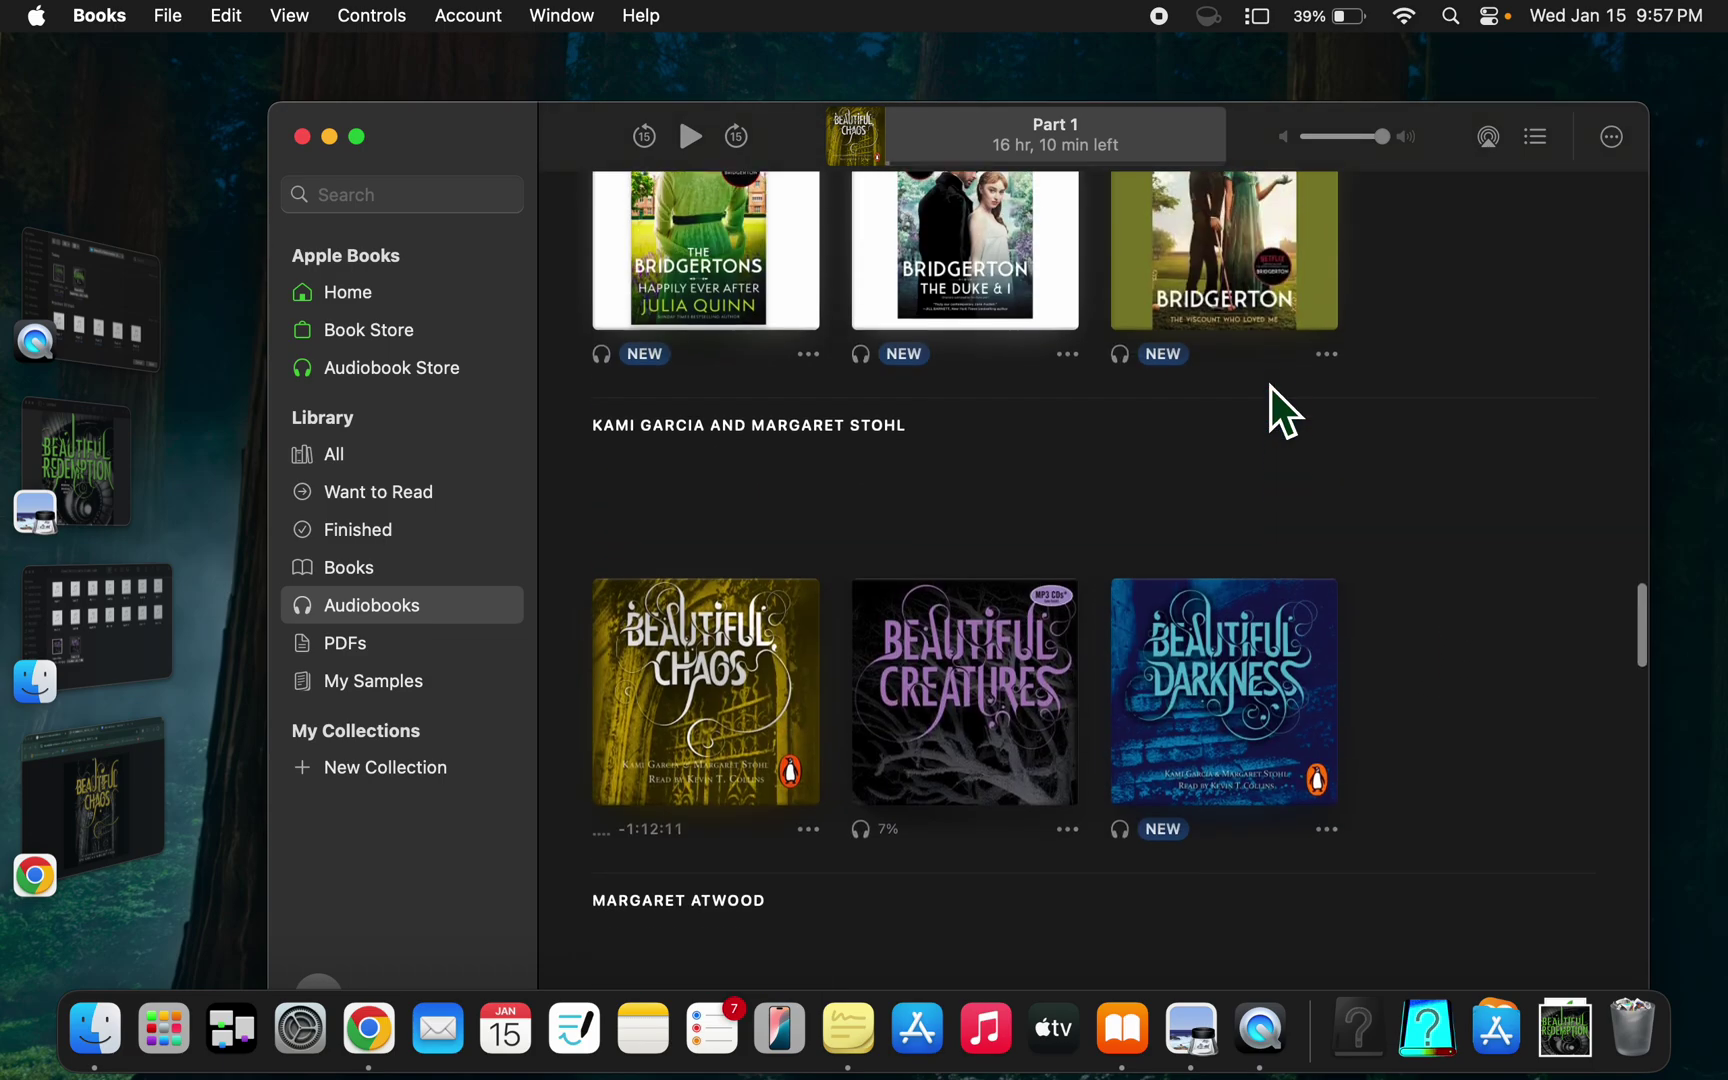
pyautogui.scroll(1, 1270, 388)
pyautogui.scroll(-3, 1270, 387)
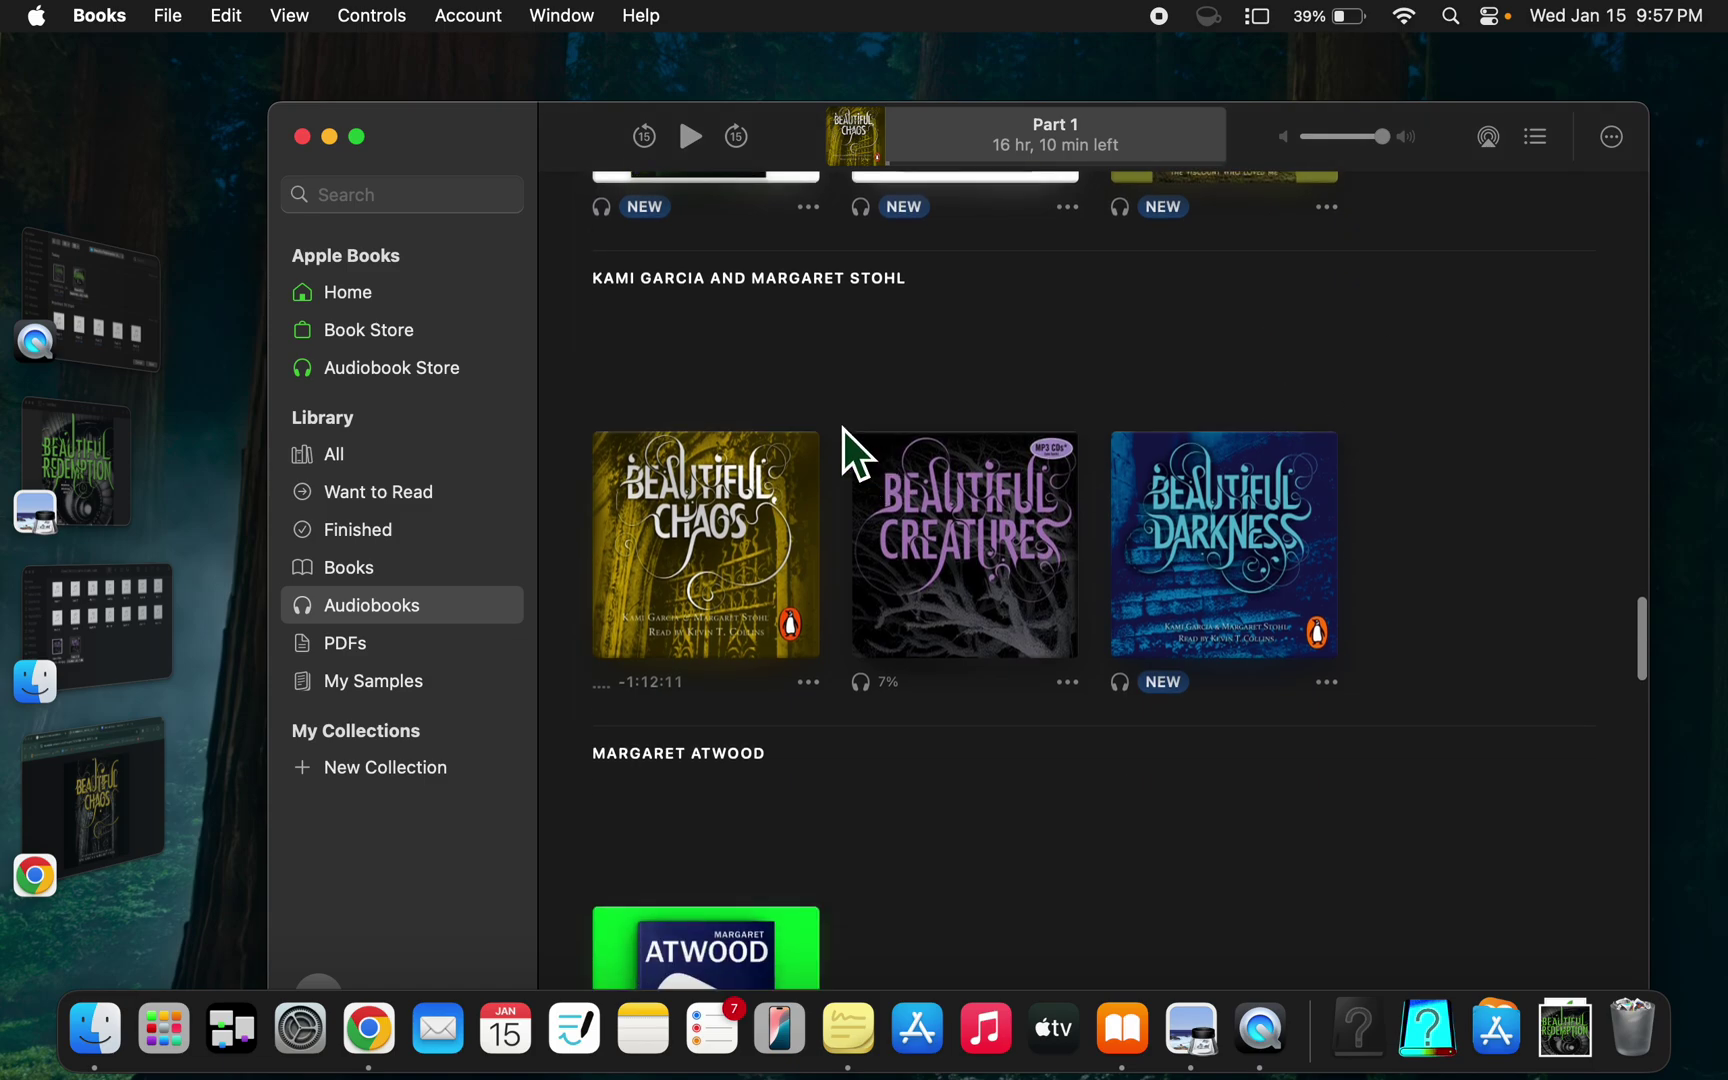
pyautogui.scroll(20, 844, 430)
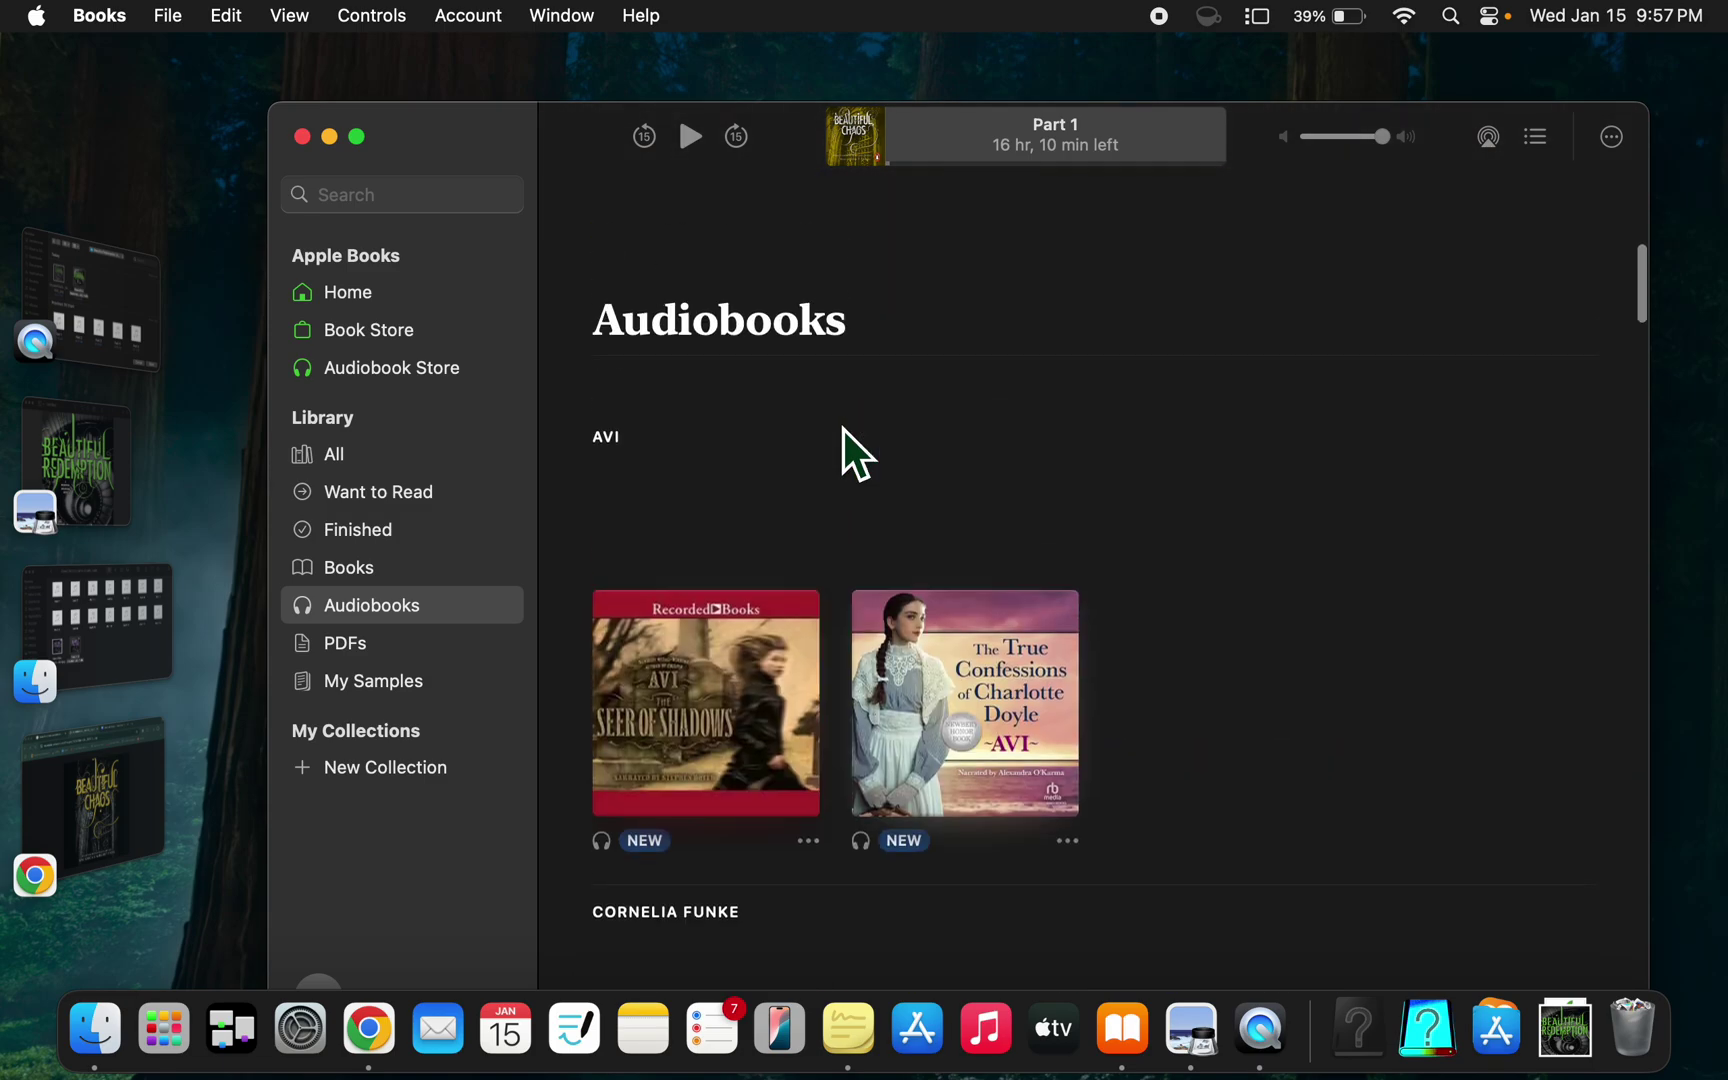
pyautogui.scroll(-20, 843, 431)
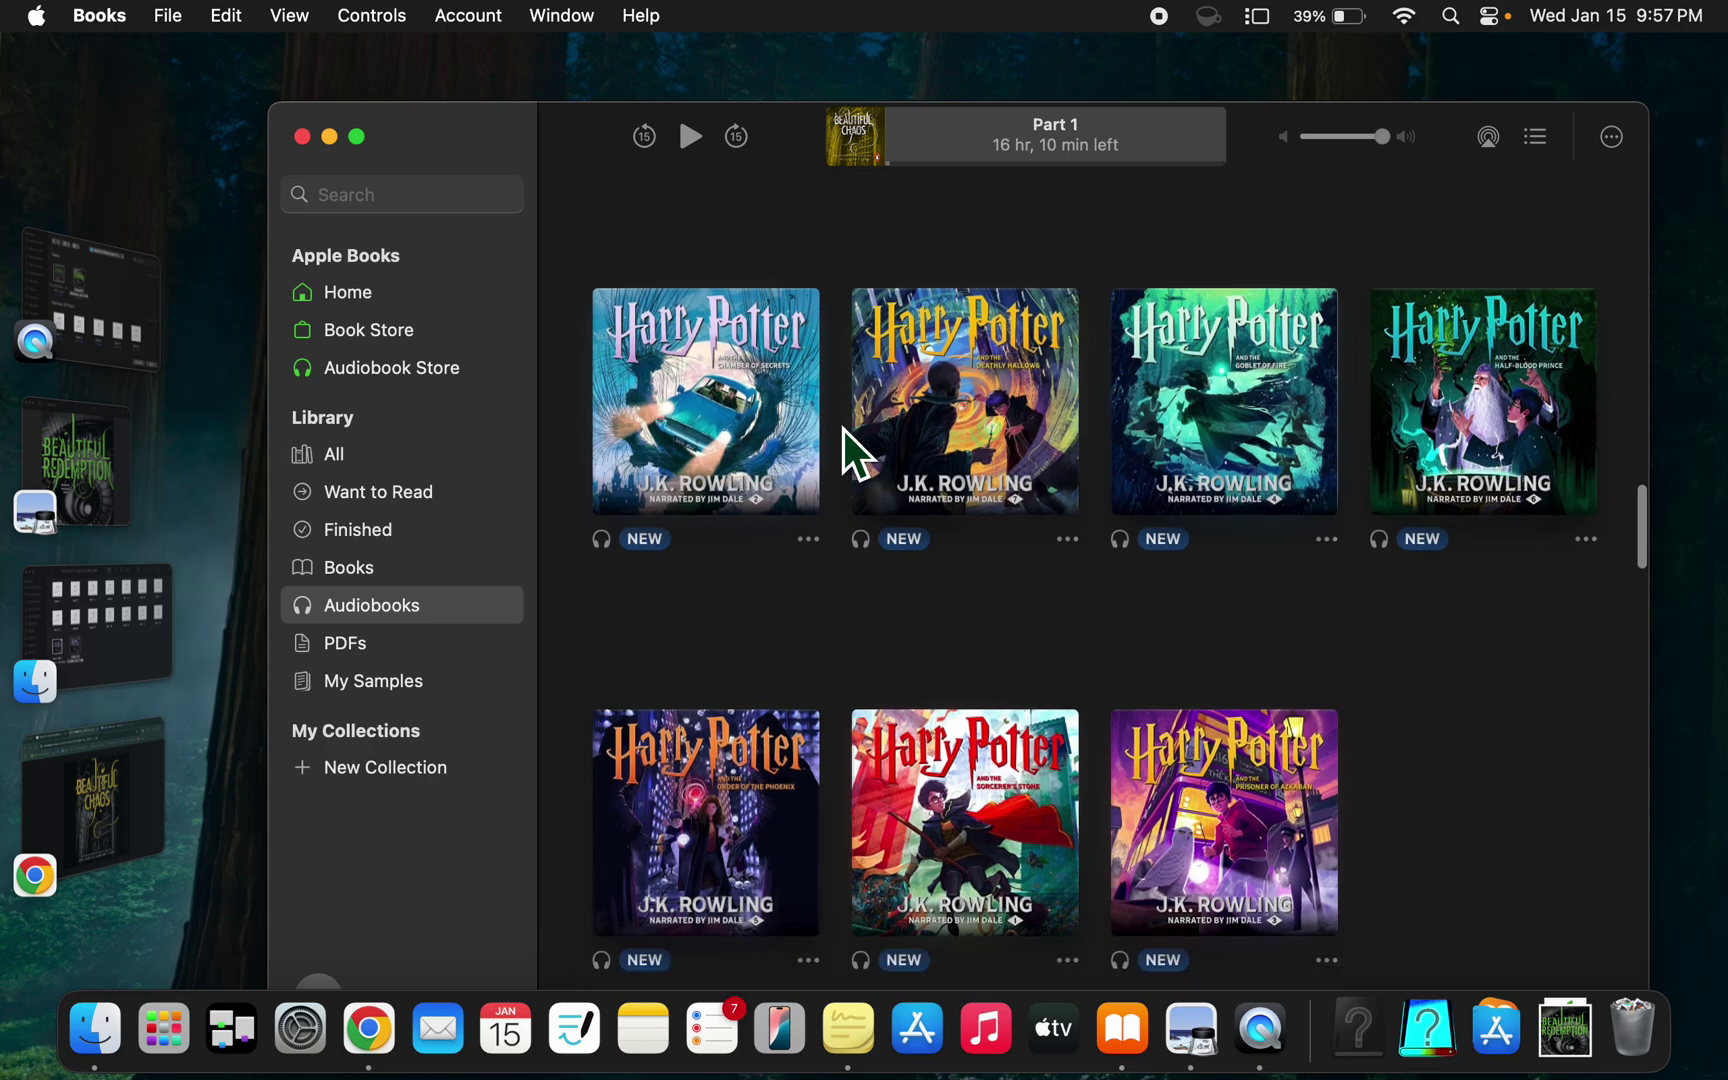
pyautogui.scroll(-10, 845, 430)
pyautogui.click(855, 426)
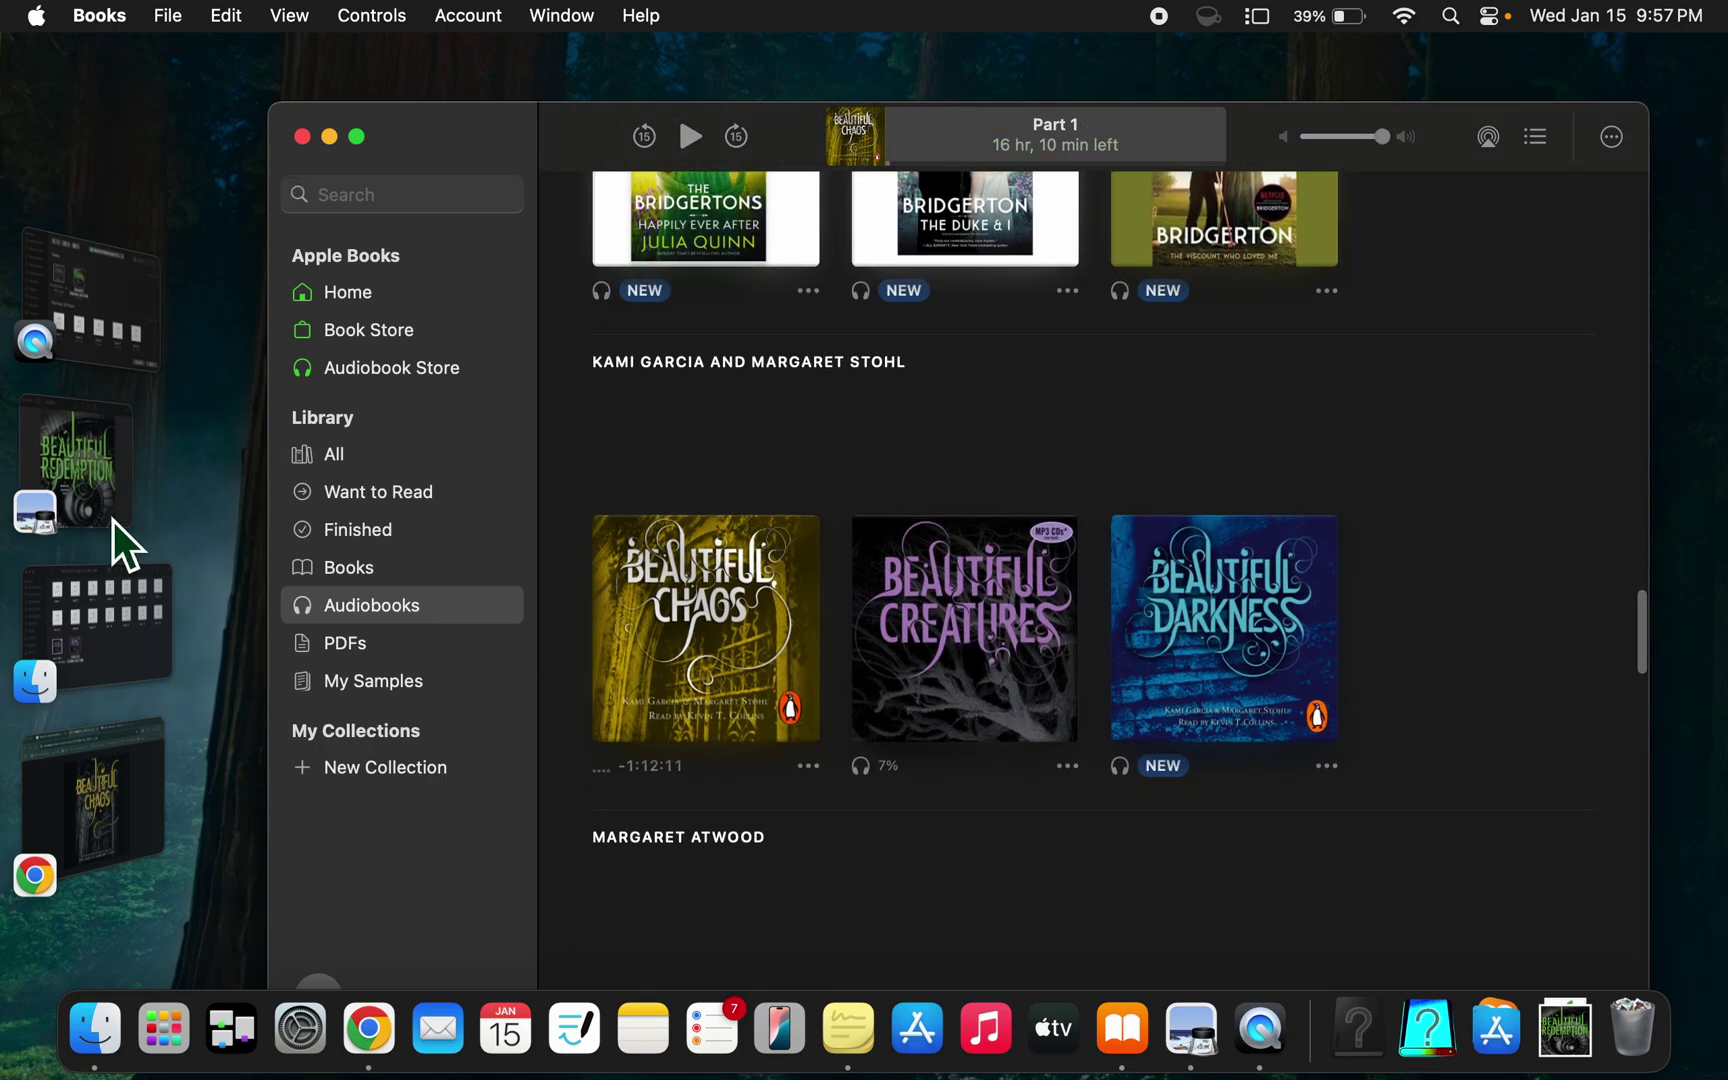
pyautogui.click(110, 643)
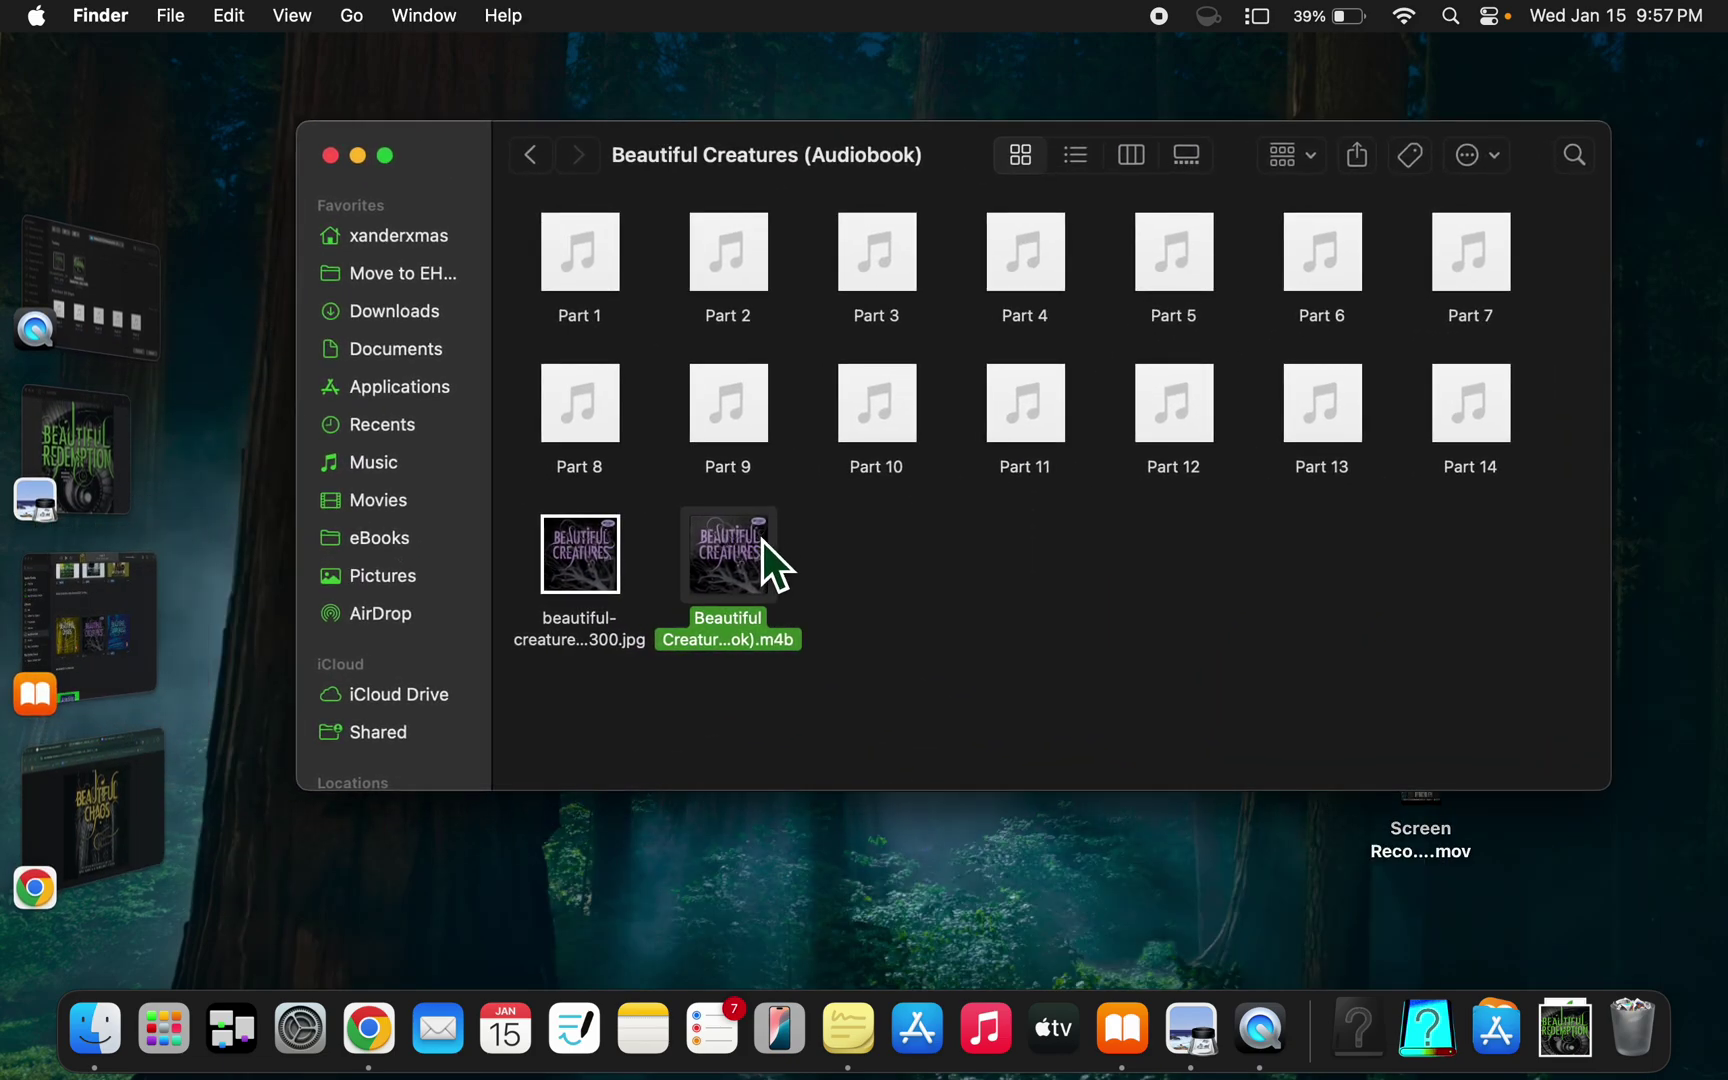
# - Open the Beautiful Redemption folder in Finder and drag its .m4b into Books
pyautogui.moveTo(763, 541); pyautogui.dragTo(527, 625)
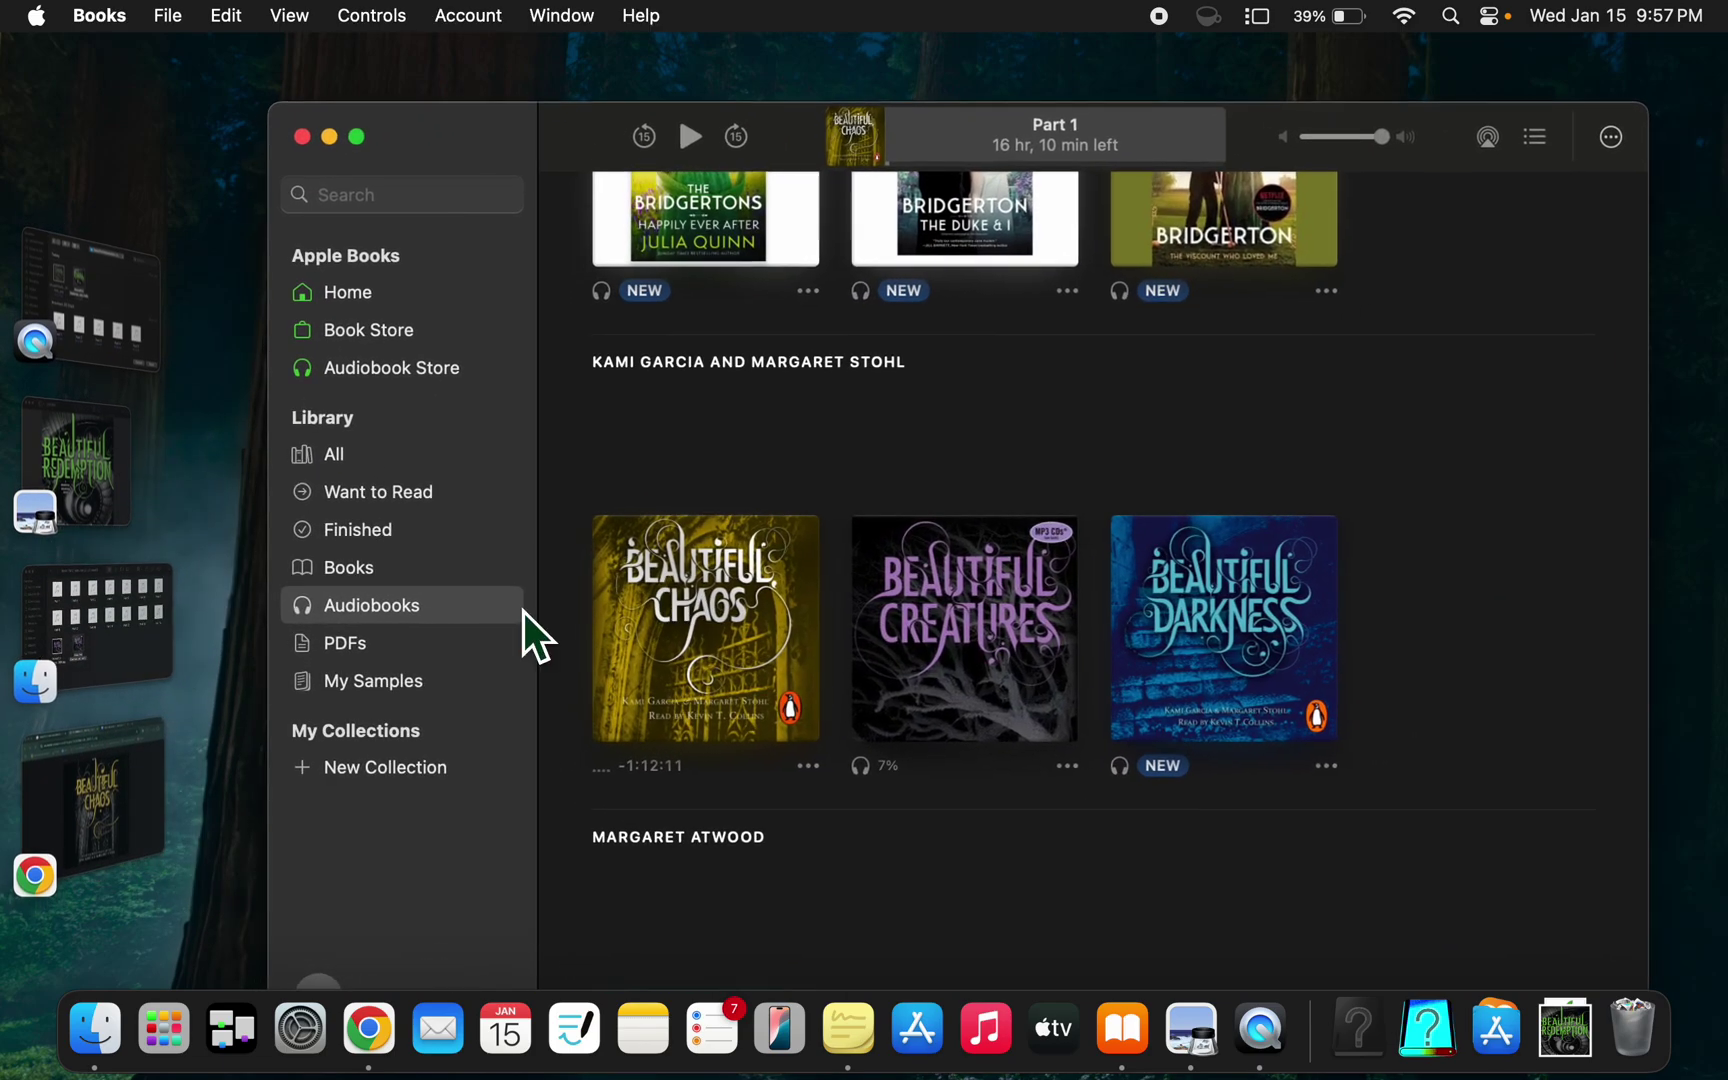
pyautogui.click(153, 628)
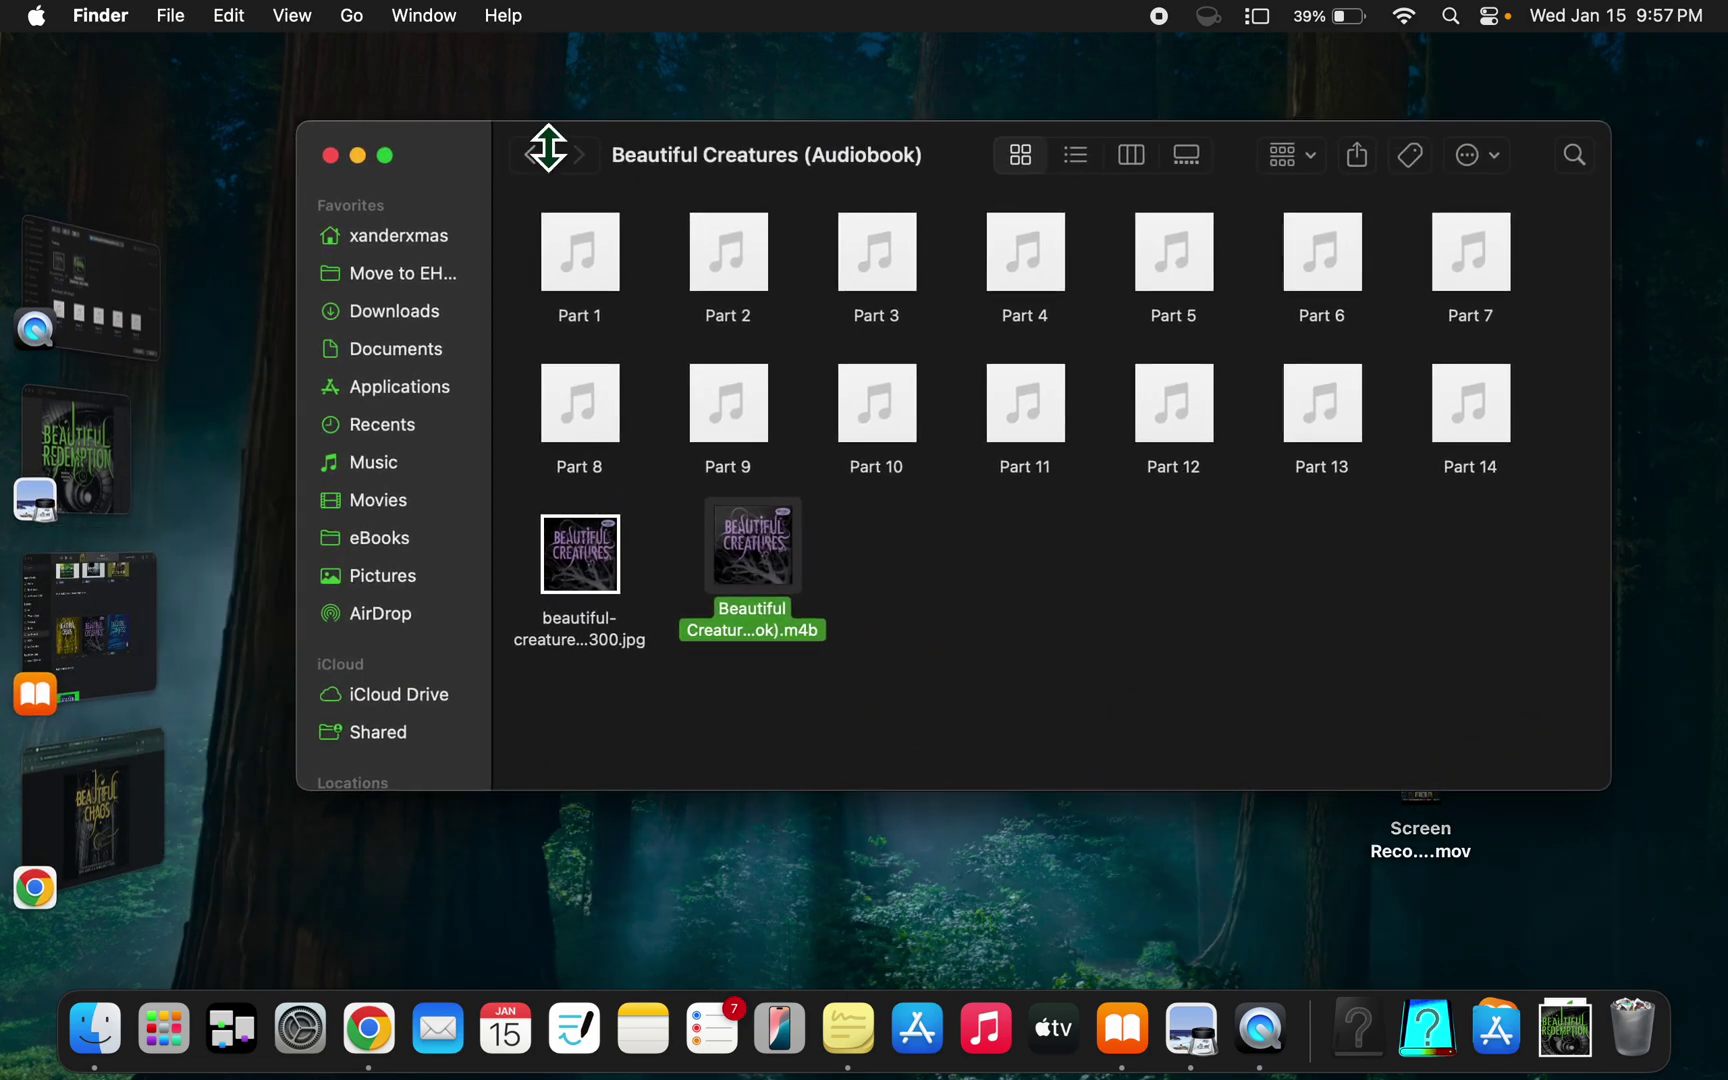
pyautogui.click(539, 164)
pyautogui.doubleClick(1059, 292)
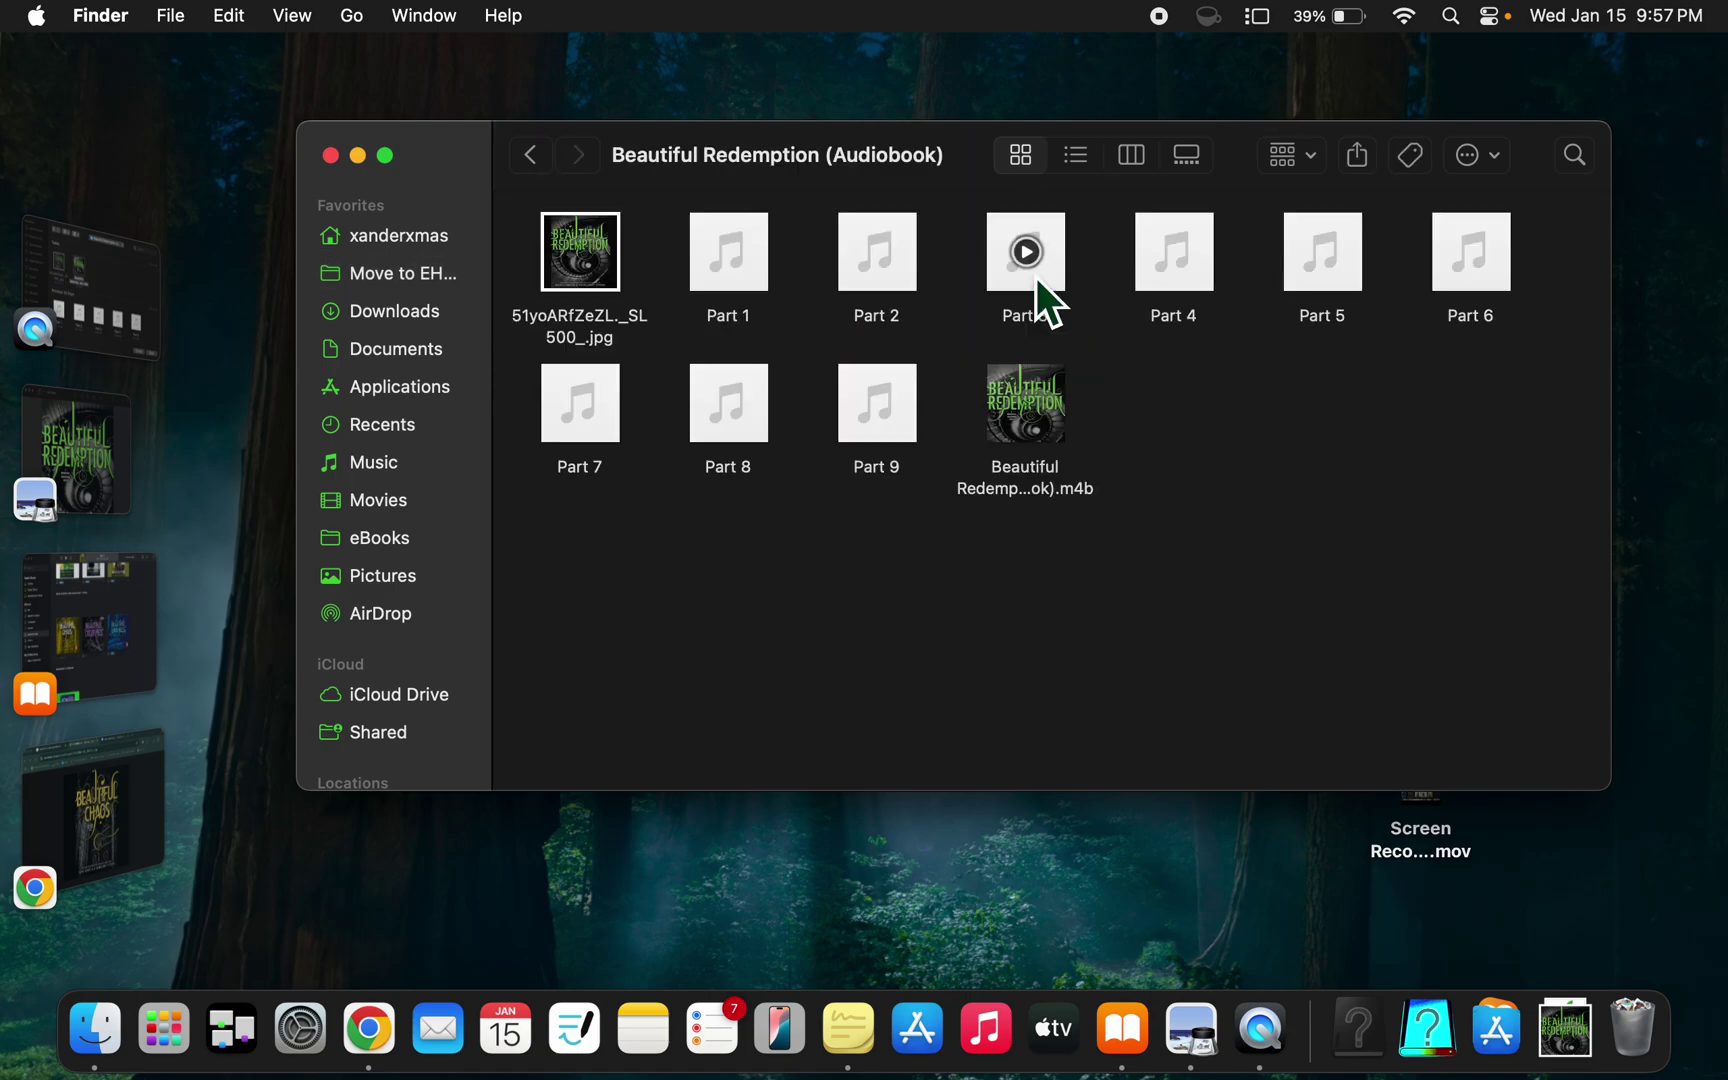
pyautogui.moveTo(1057, 383); pyautogui.dragTo(1109, 660)
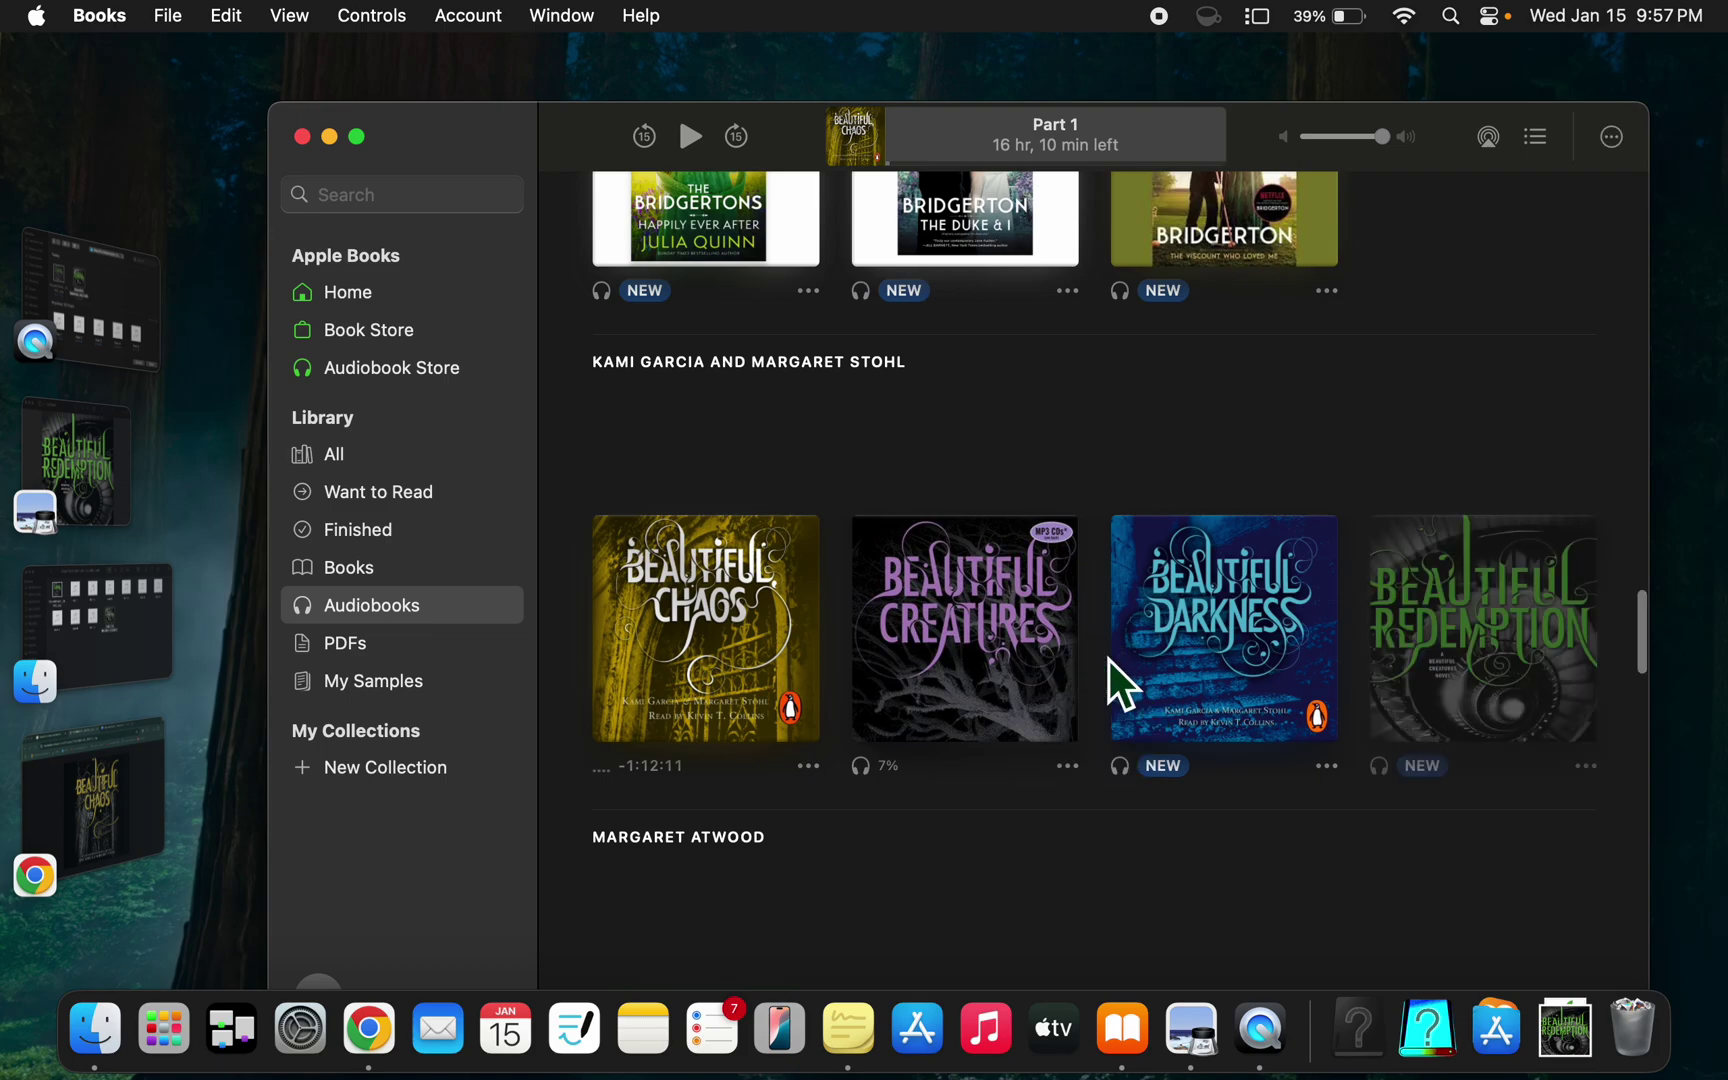
# - Check the … options menu for Beautiful Creatures in the Books library
pyautogui.click(1033, 623)
pyautogui.click(1069, 769)
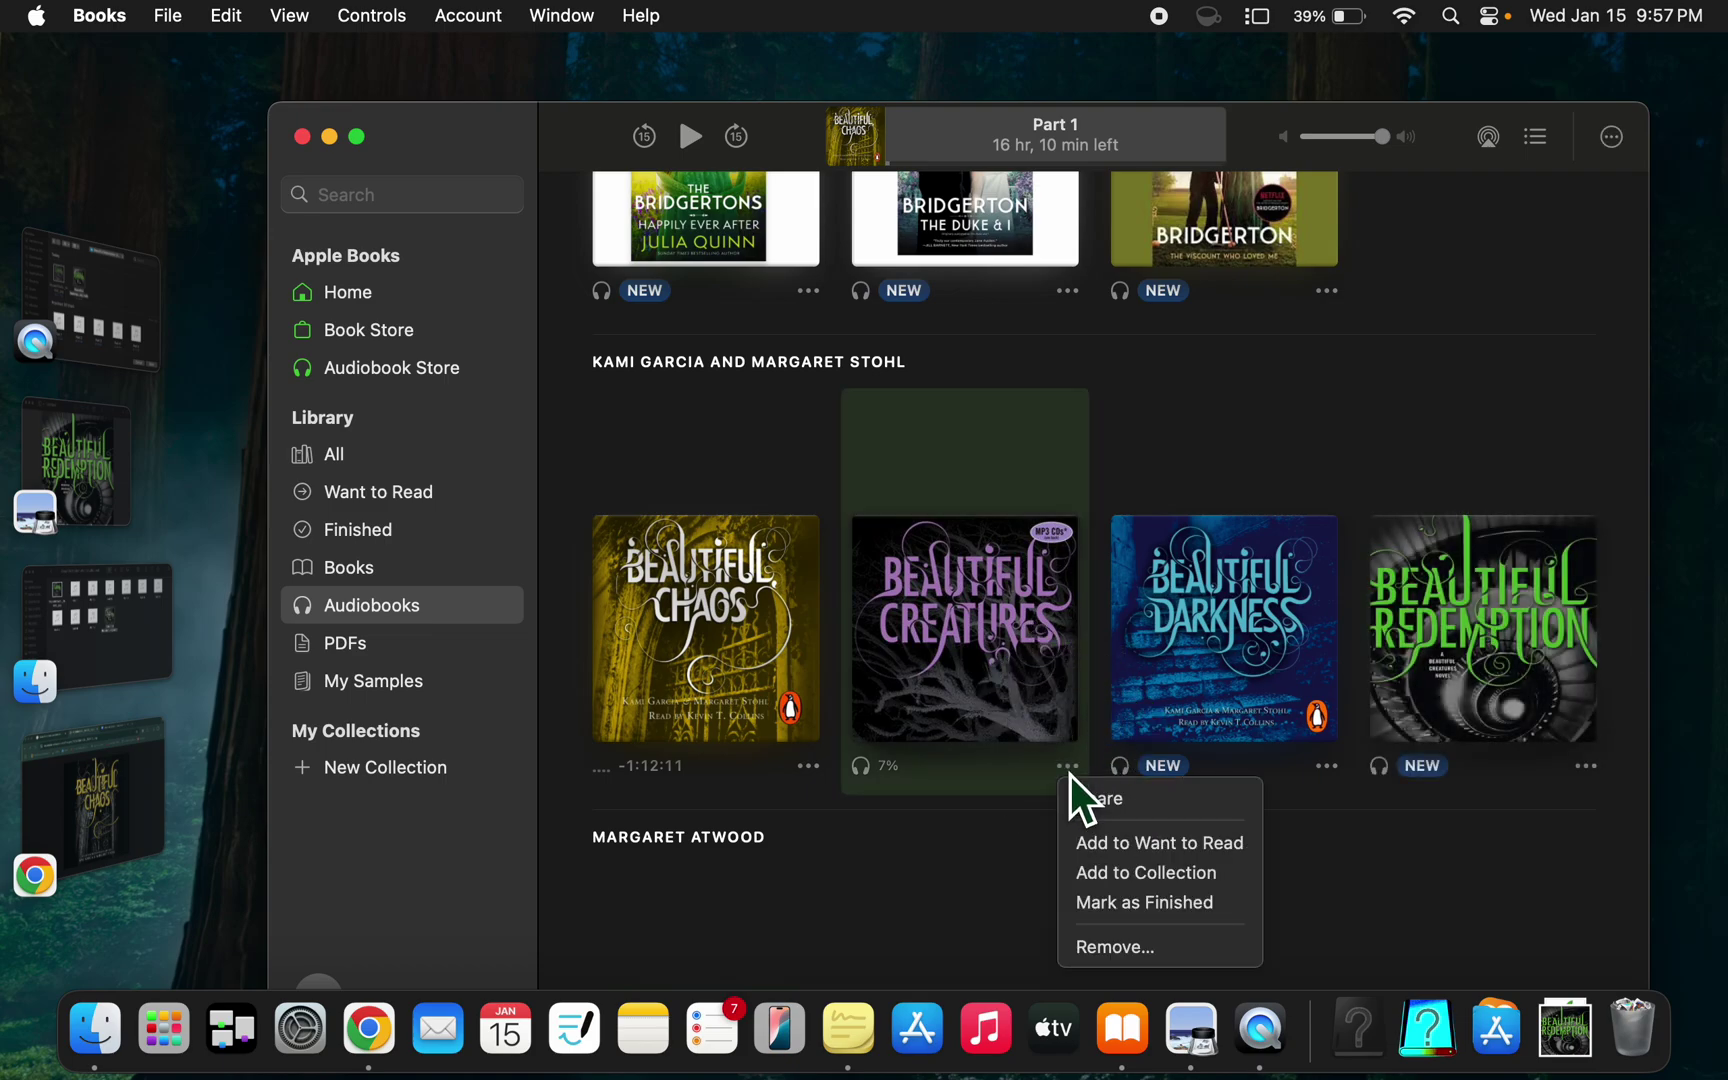
pyautogui.click(1297, 345)
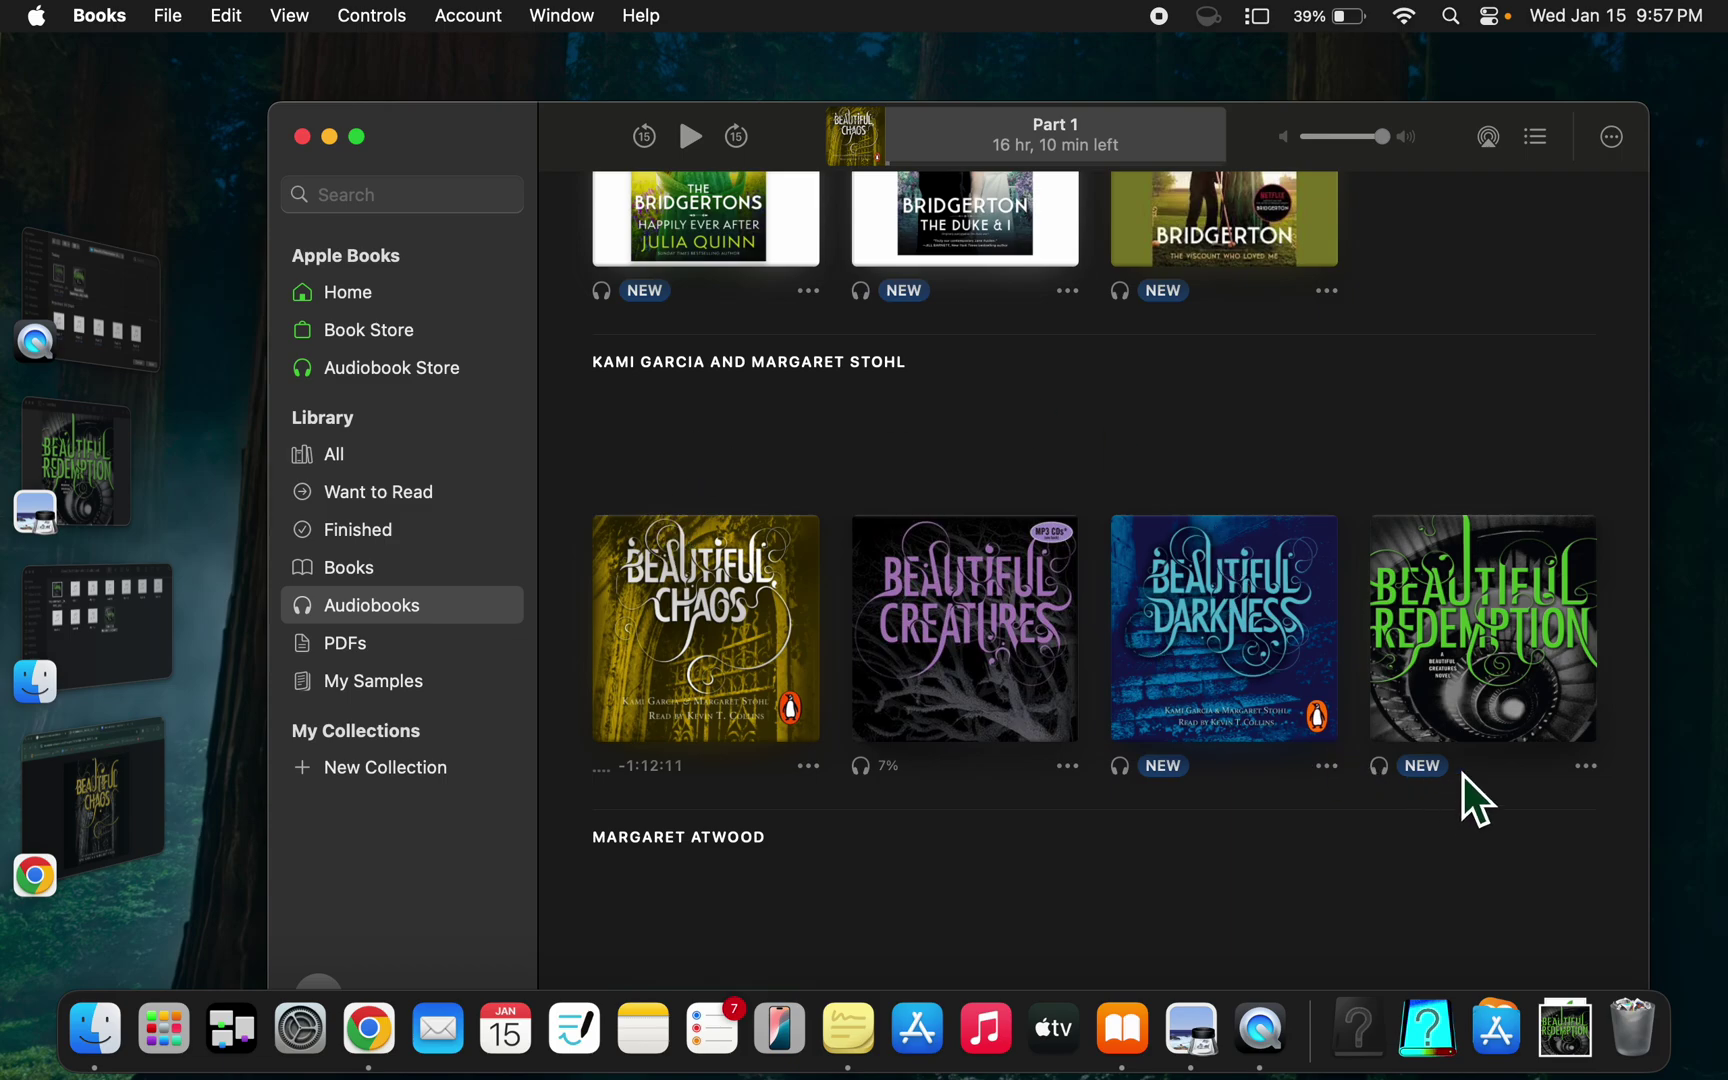
pyautogui.scroll(-1, 904, 392)
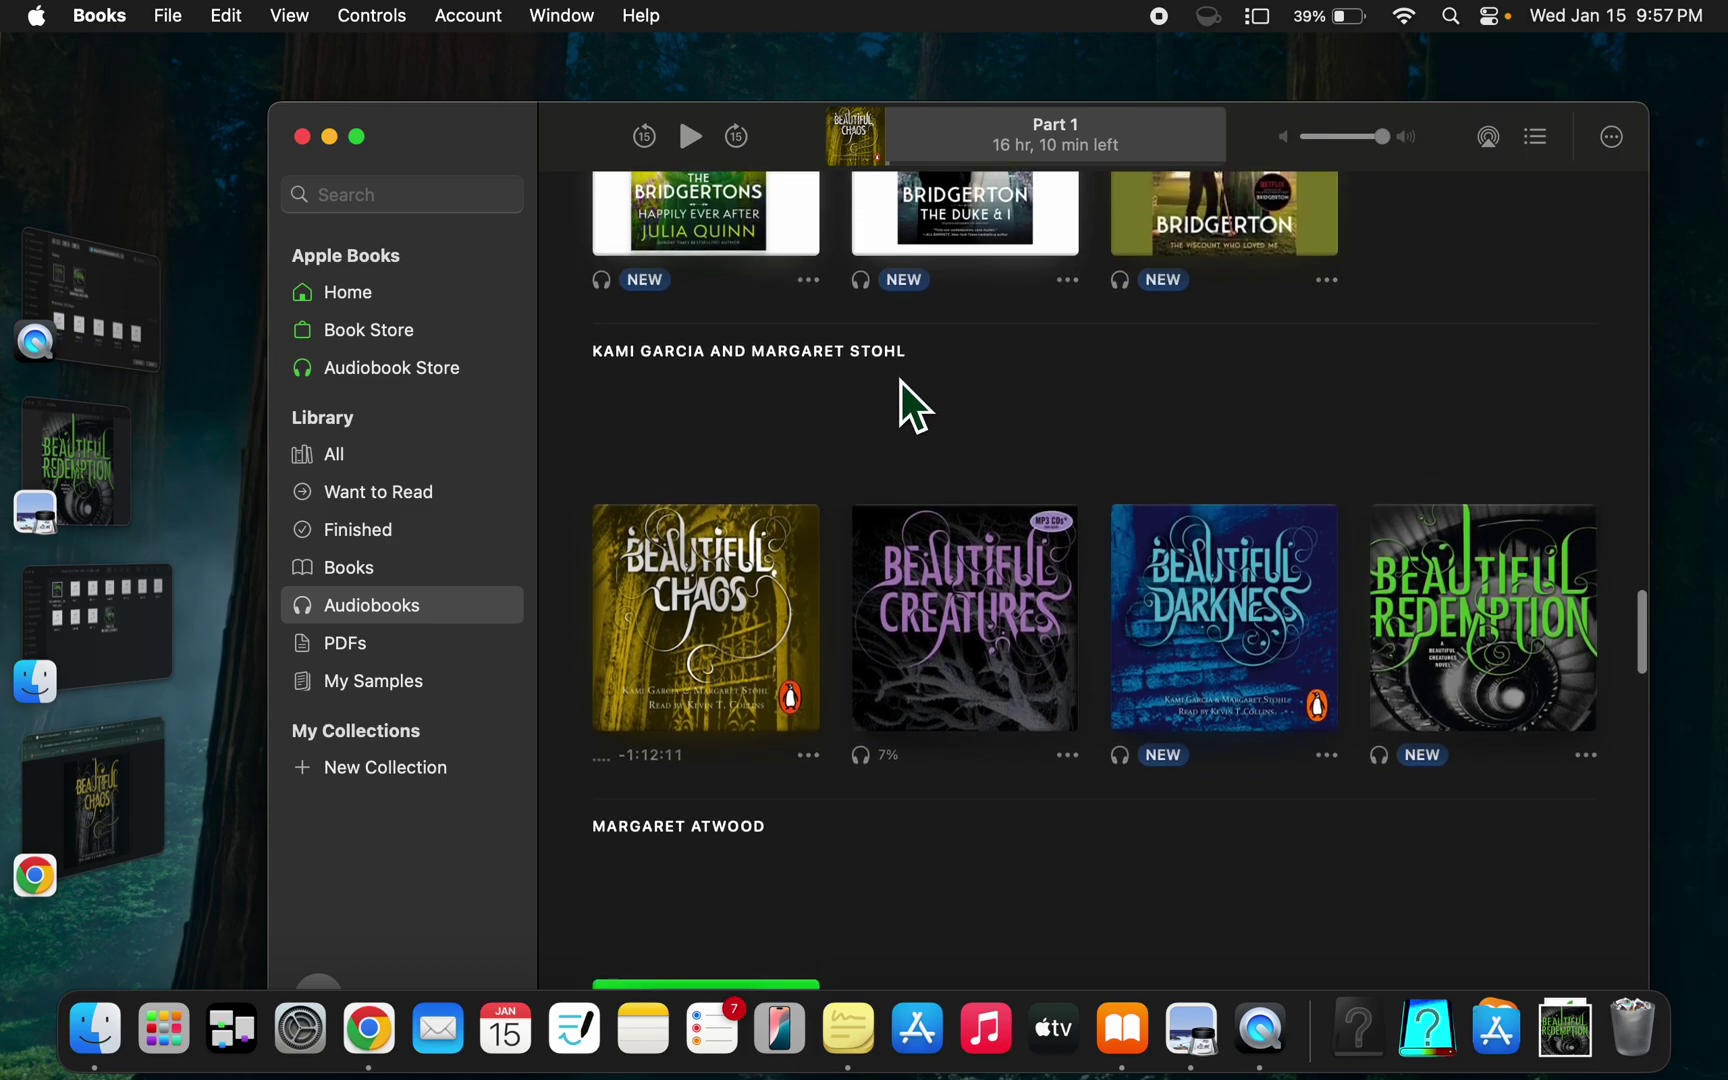
pyautogui.scroll(-3, 766, 631)
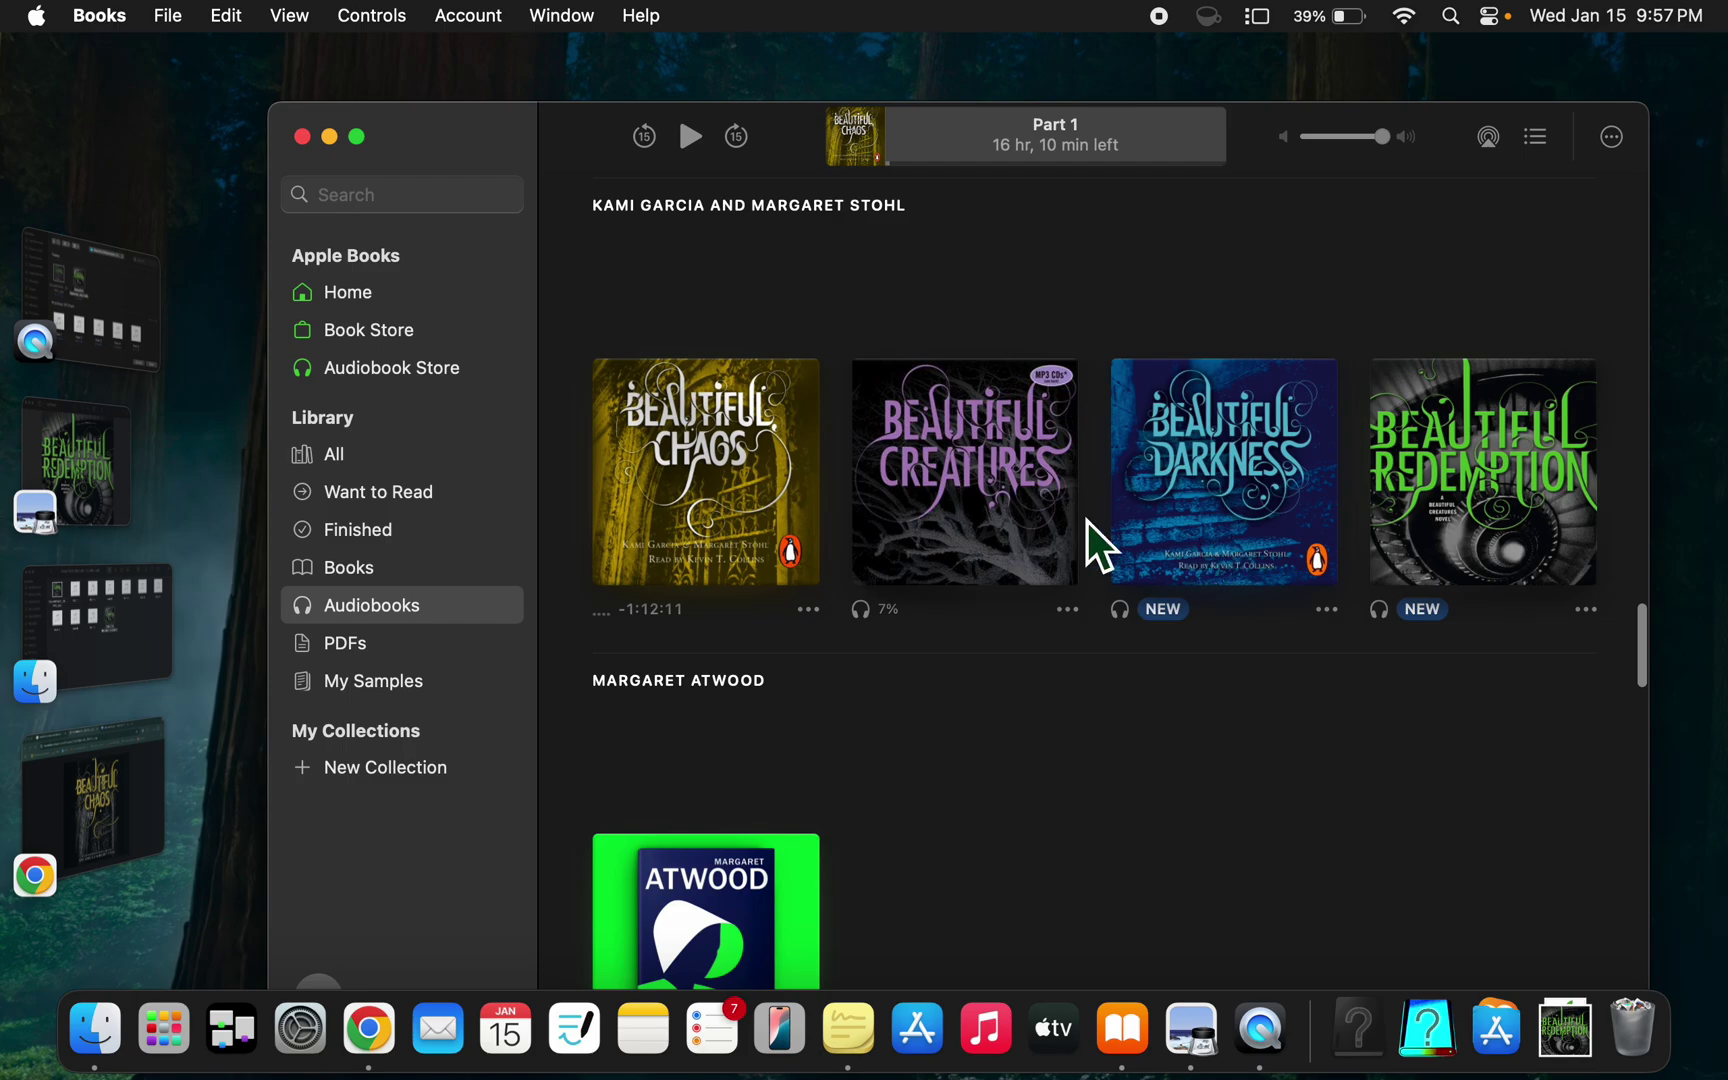
pyautogui.scroll(2, 914, 790)
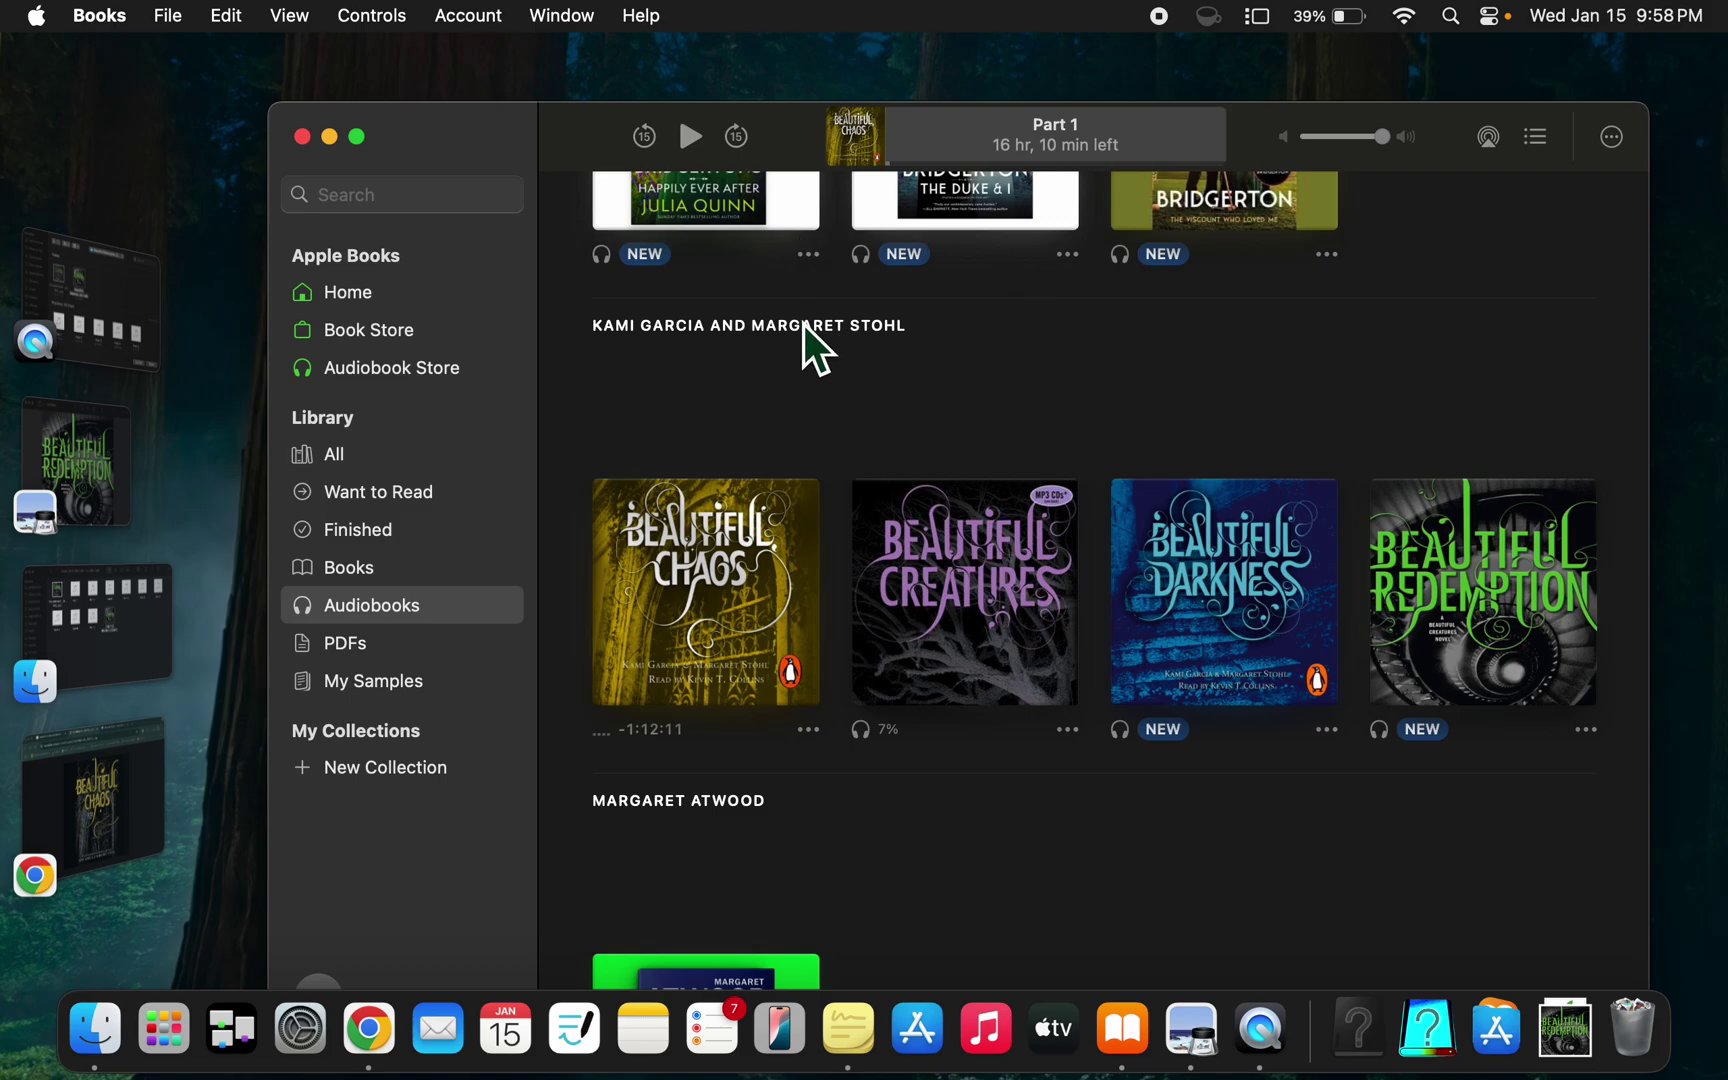
pyautogui.scroll(-3, 881, 337)
pyautogui.scroll(2, 890, 330)
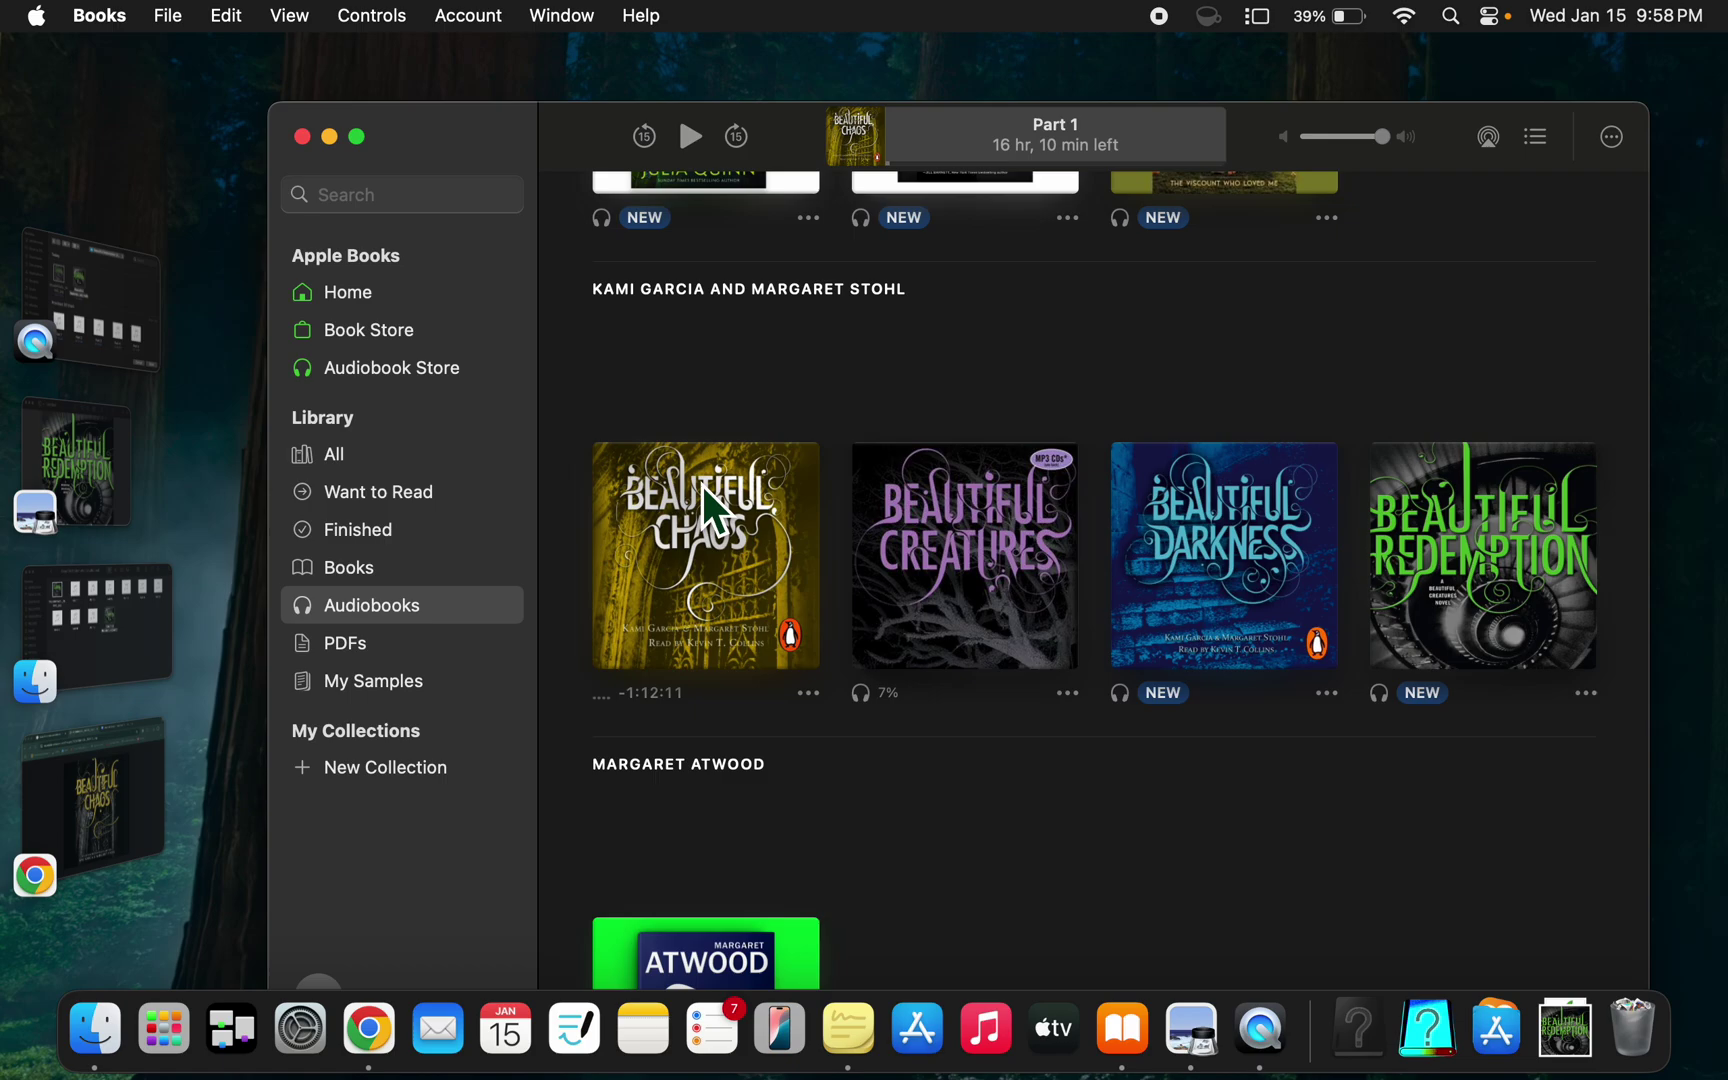
# - Show the Beautiful Redemption (Audiobook) folder with Parts 1–9, cover JPG and bound m4b in Finder
pyautogui.click(98, 1032)
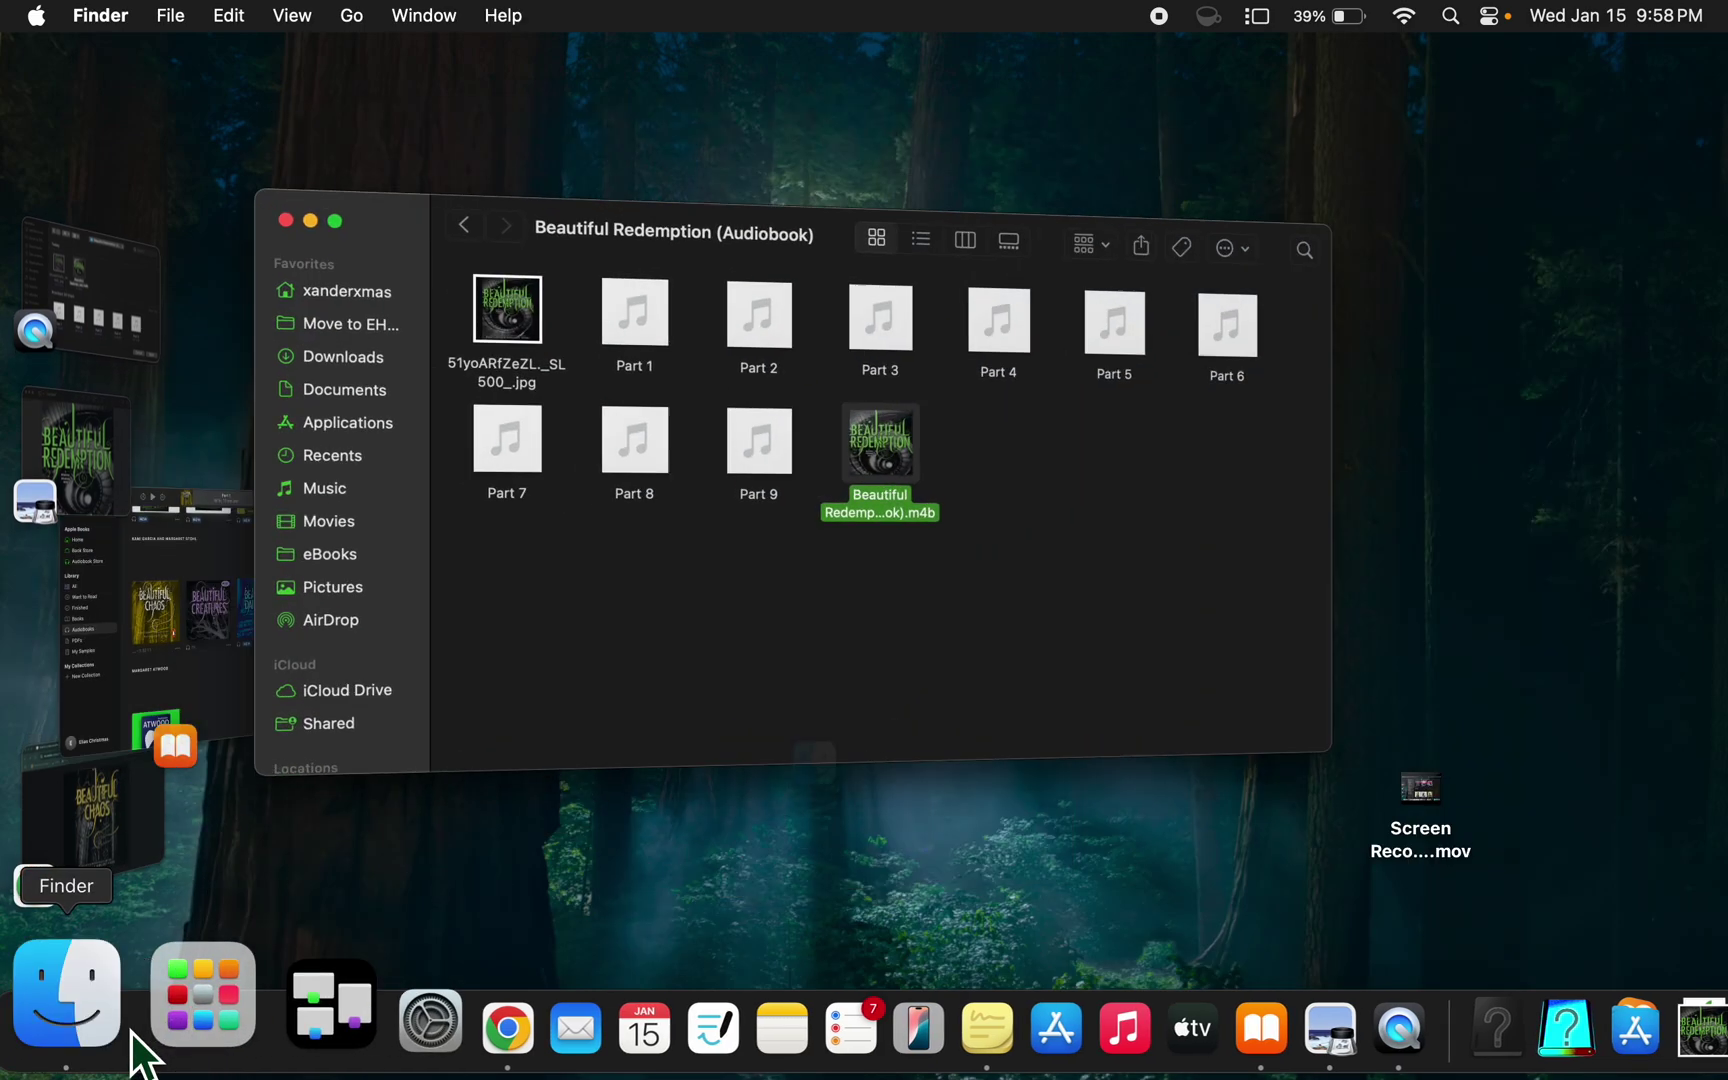
pyautogui.scroll(-3, 414, 617)
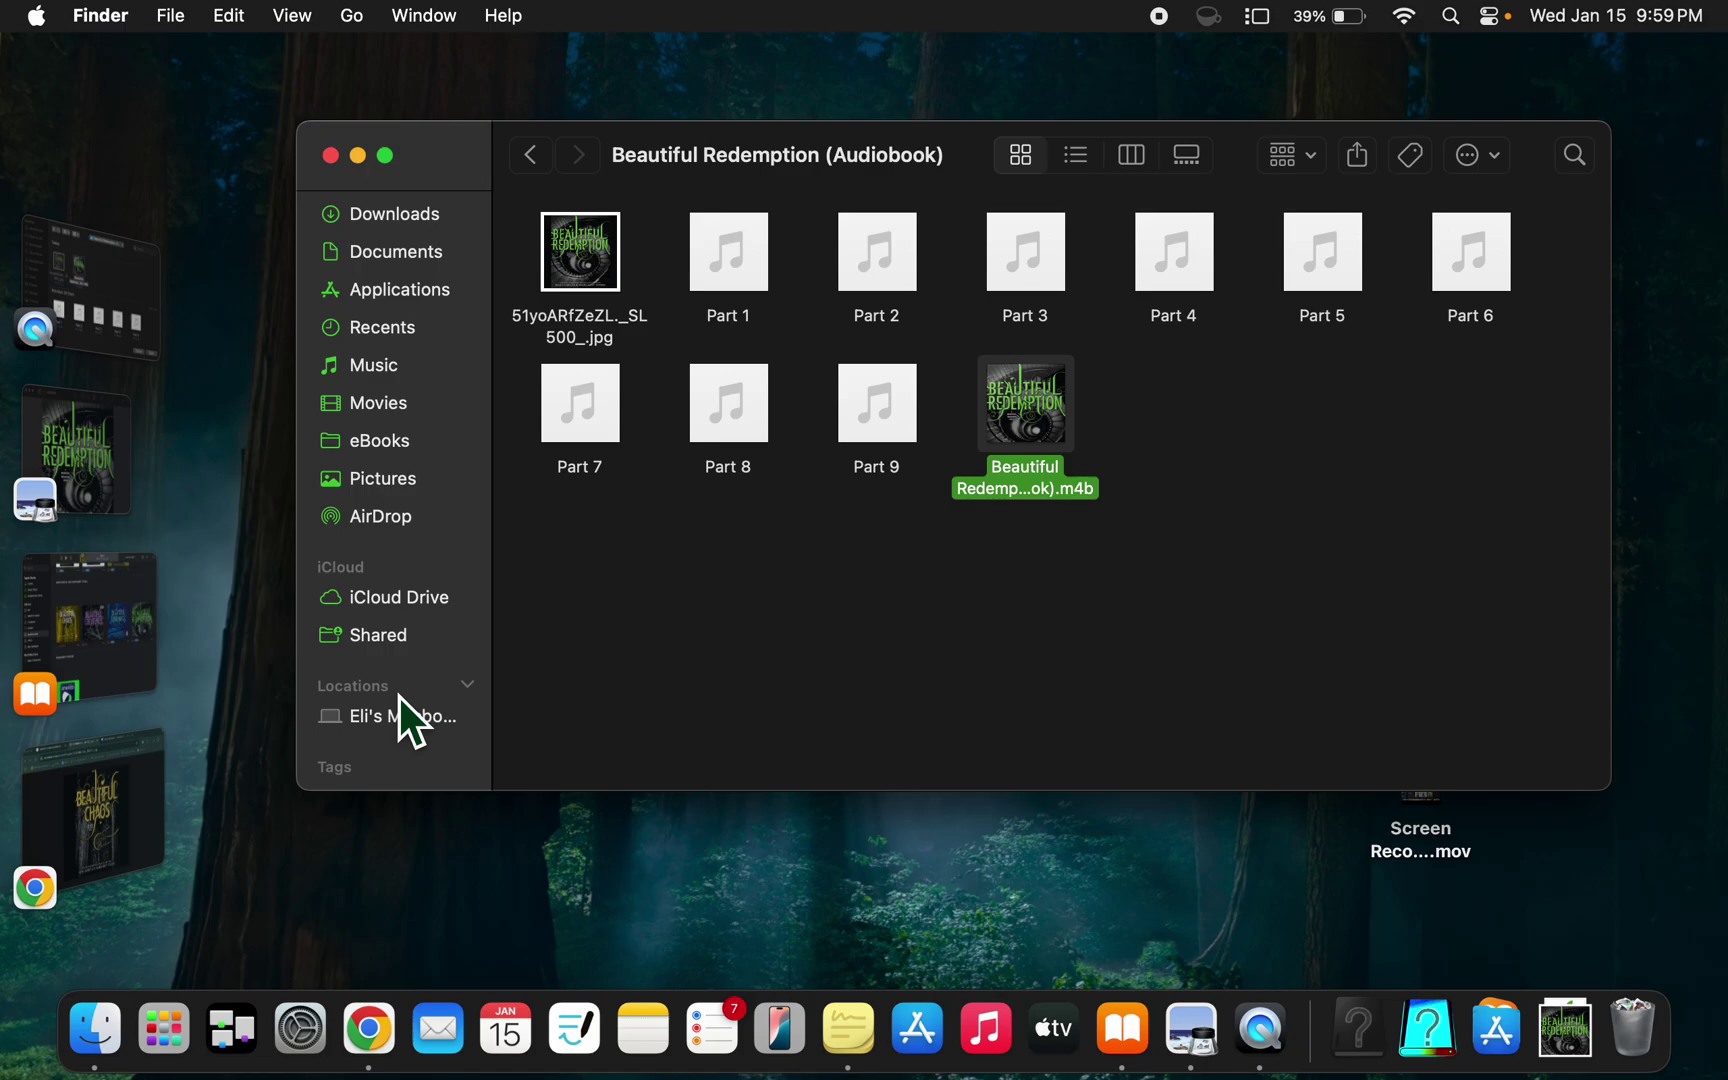
# - In Chrome, search Google for 'usb to usb c adapter' and view its results
pyautogui.click(372, 1021)
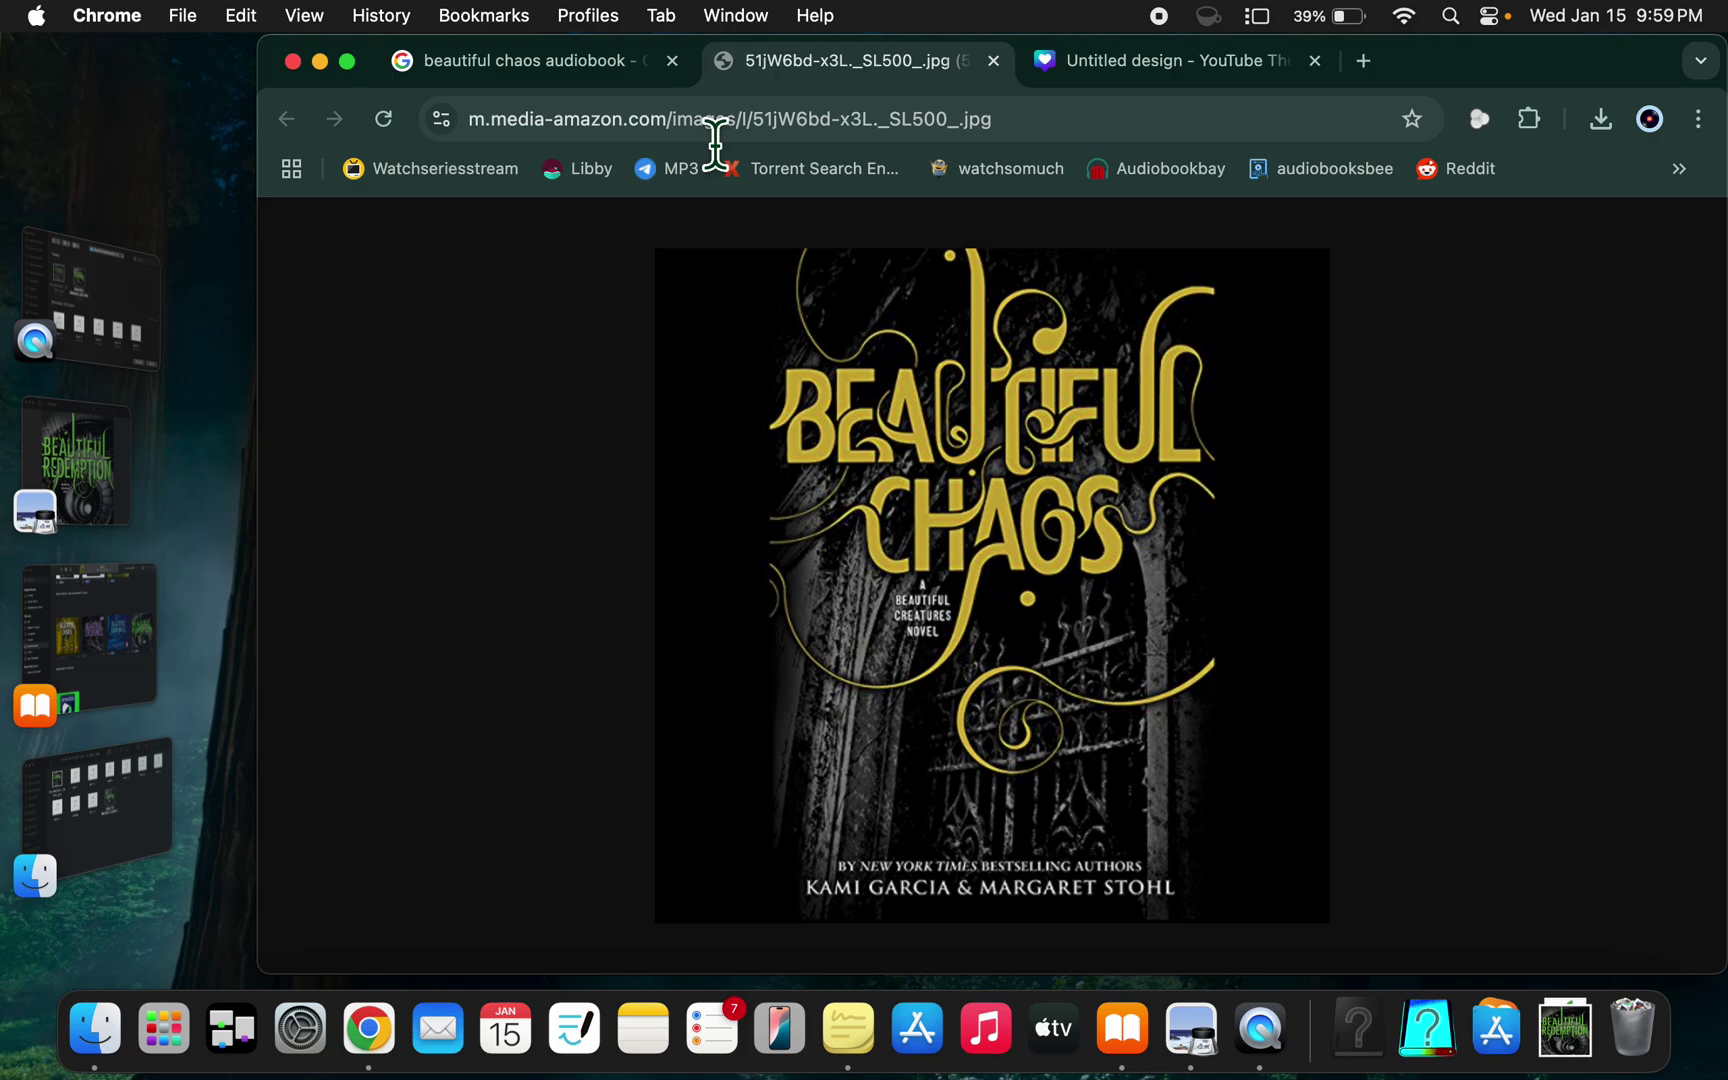
pyautogui.click(716, 143)
pyautogui.write('usb ')
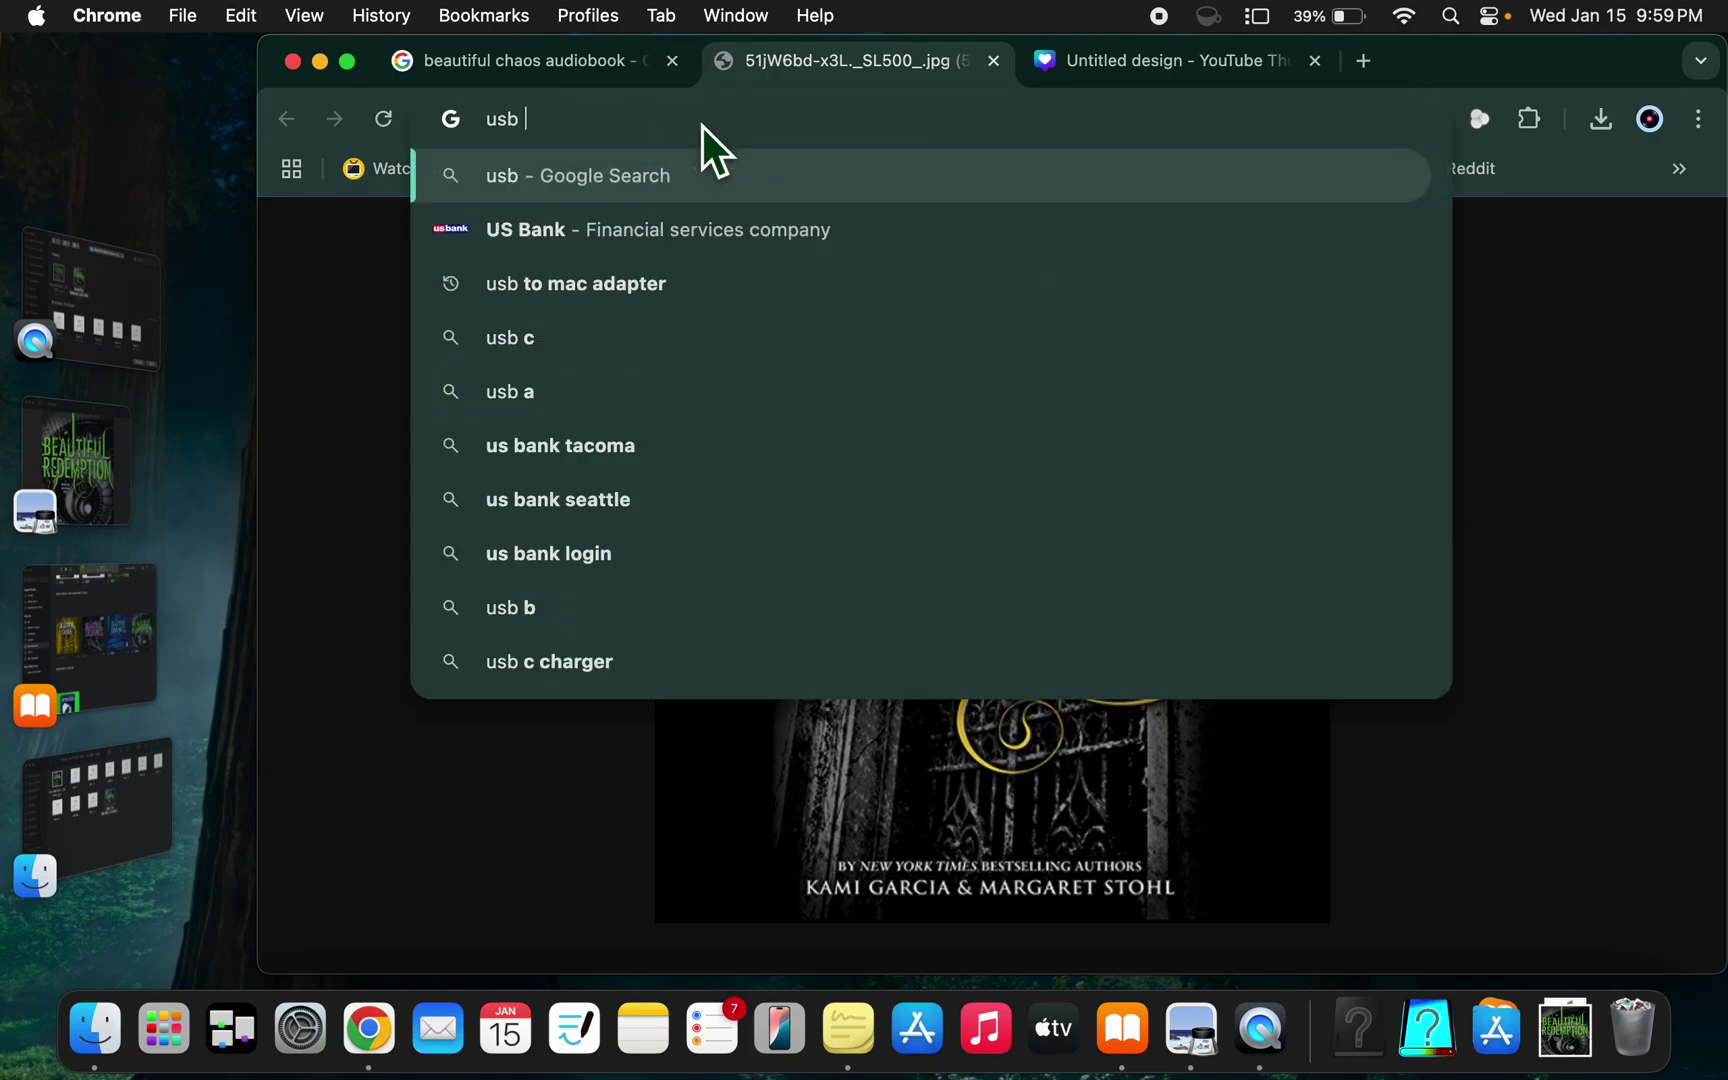
pyautogui.write('to us')
pyautogui.click(714, 176)
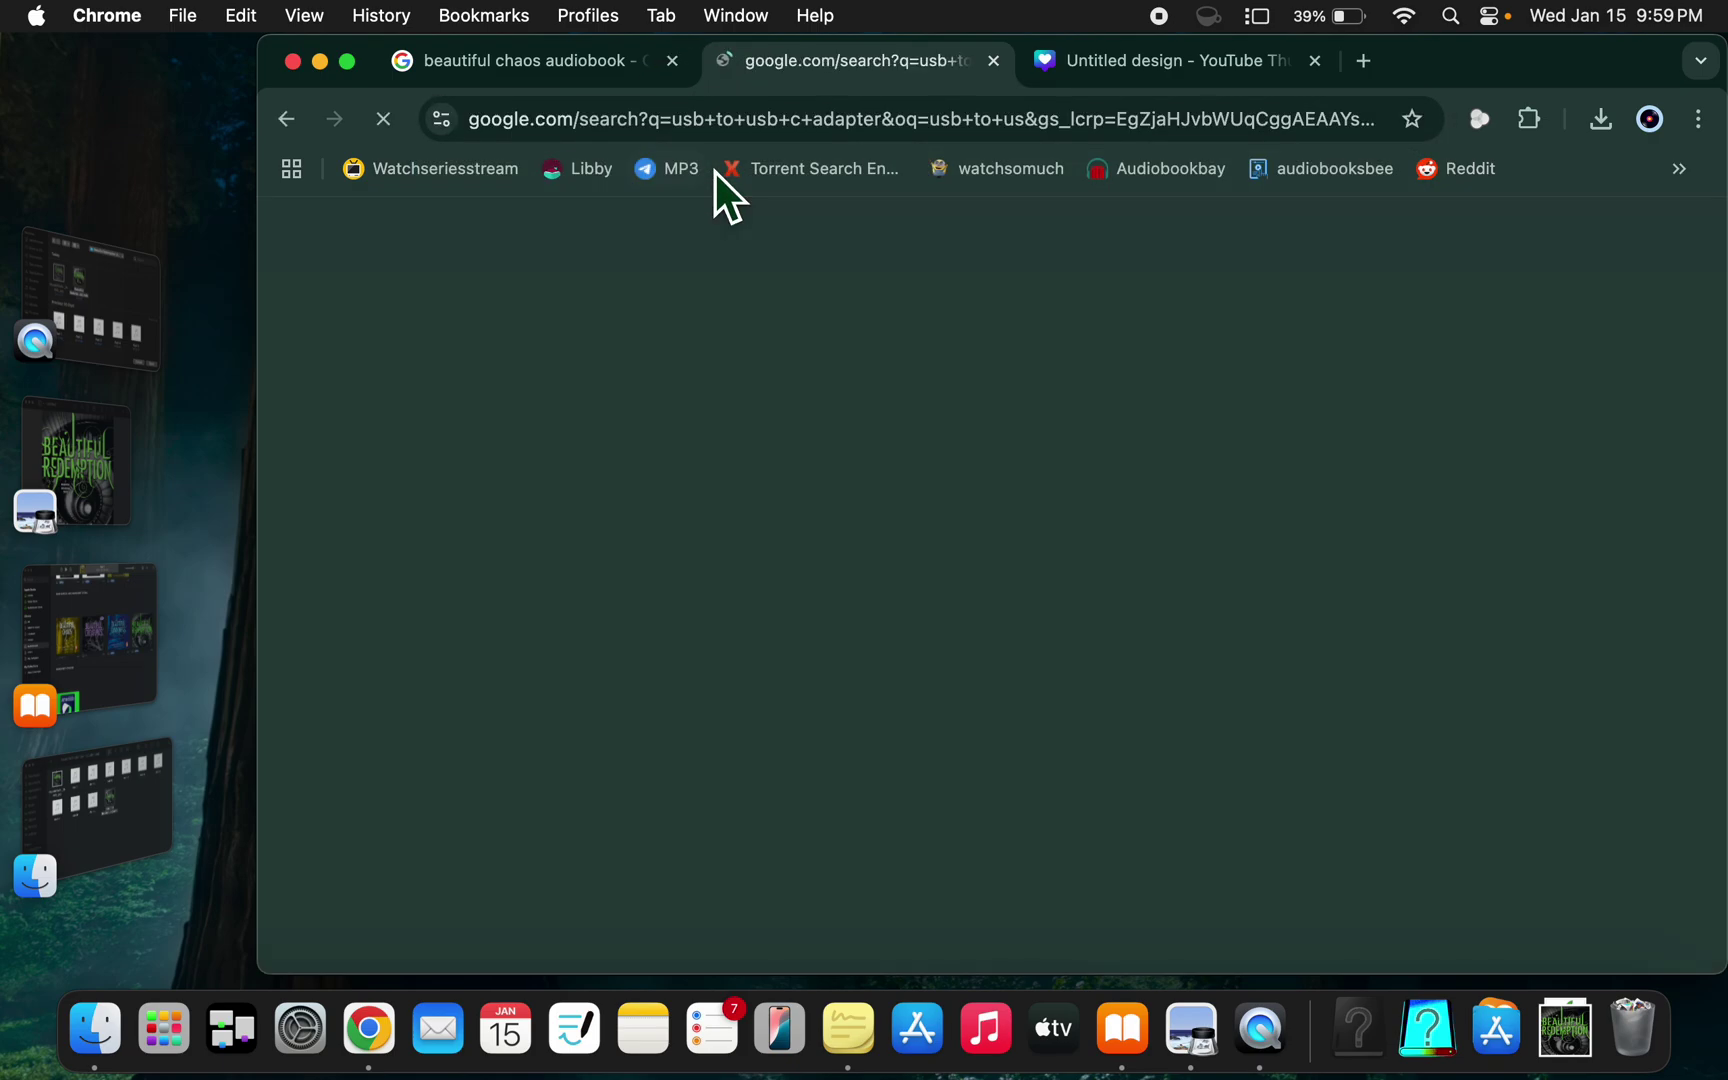
pyautogui.click(390, 346)
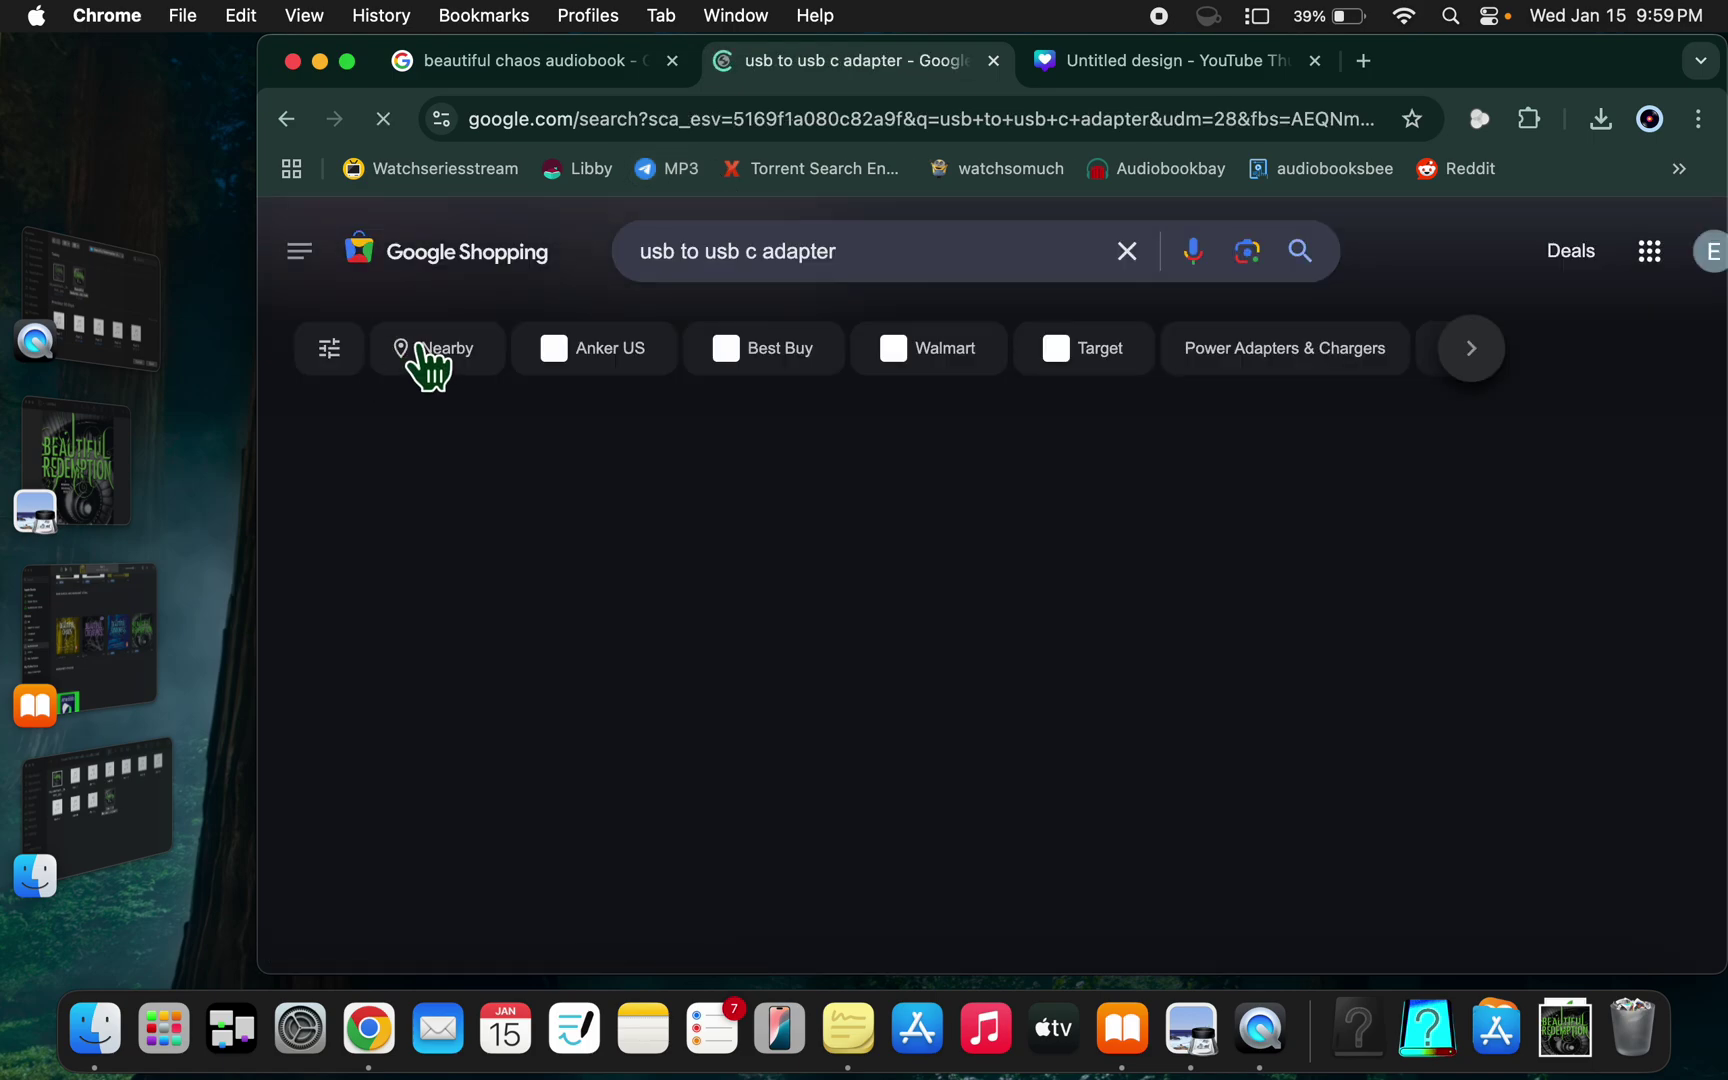
pyautogui.click(287, 119)
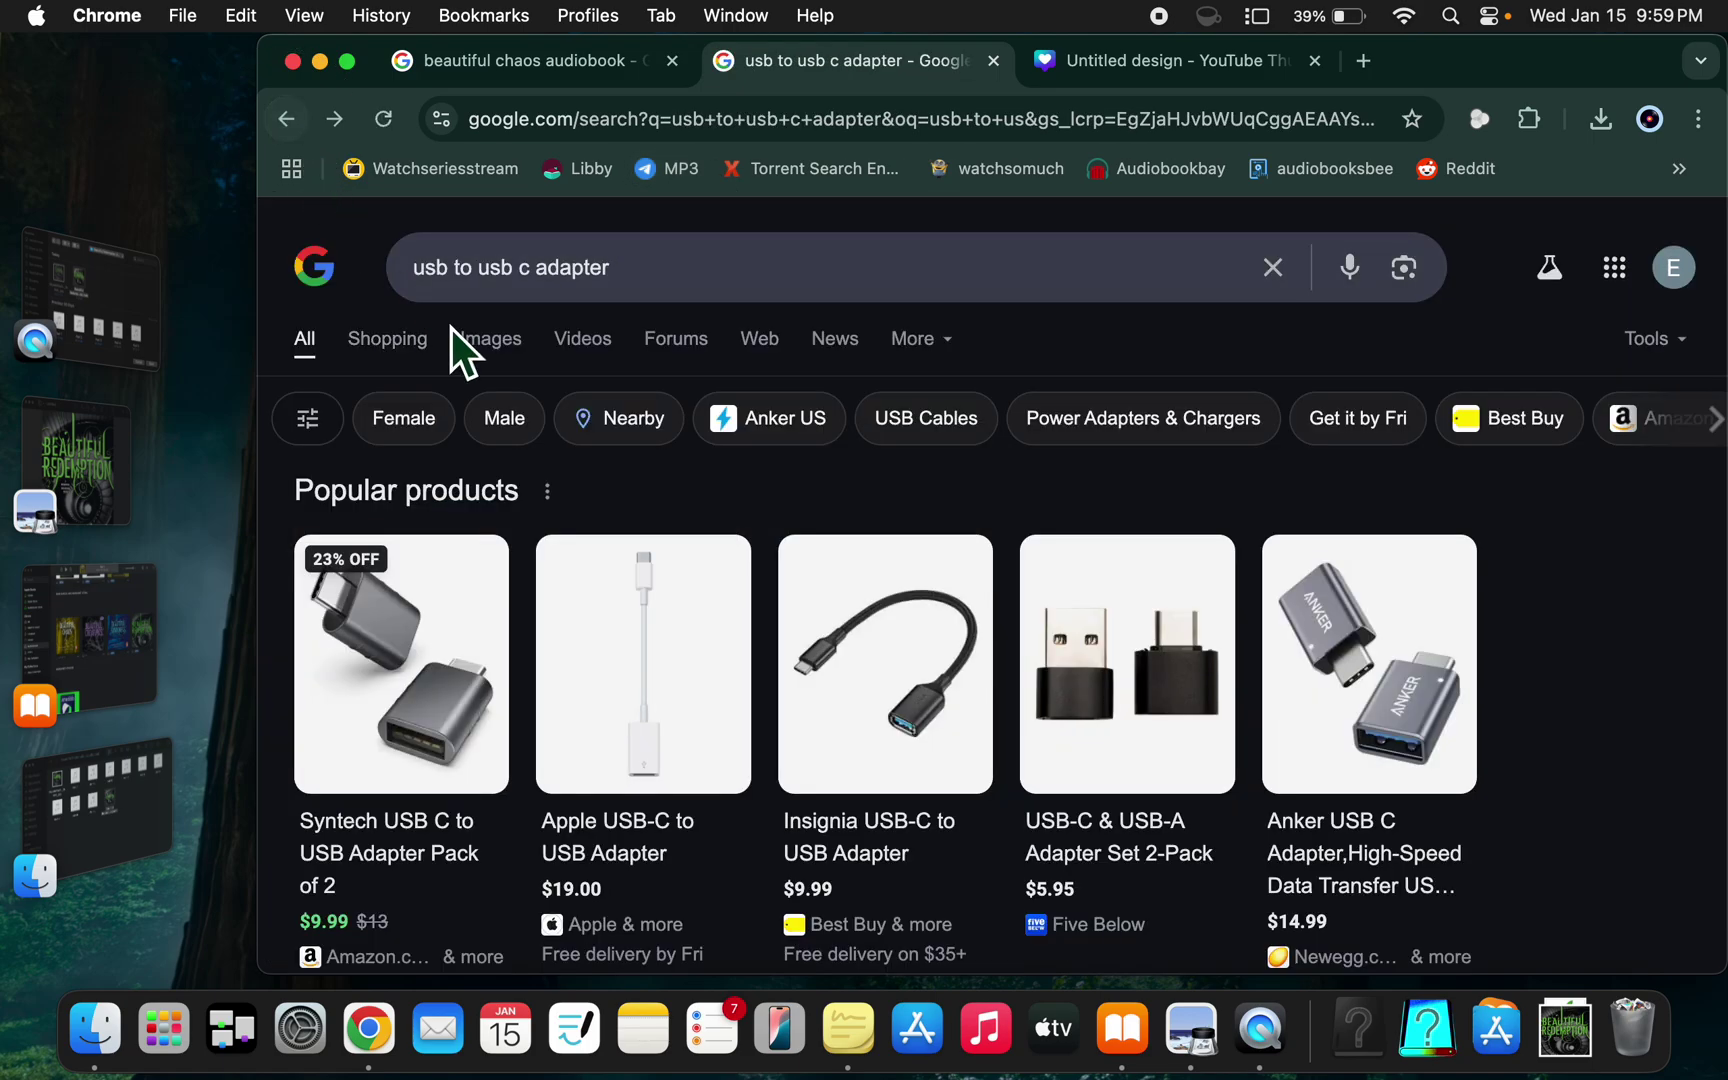
# - Preview the first adapter image and view the Syntech USB-C adapter details
pyautogui.click(493, 341)
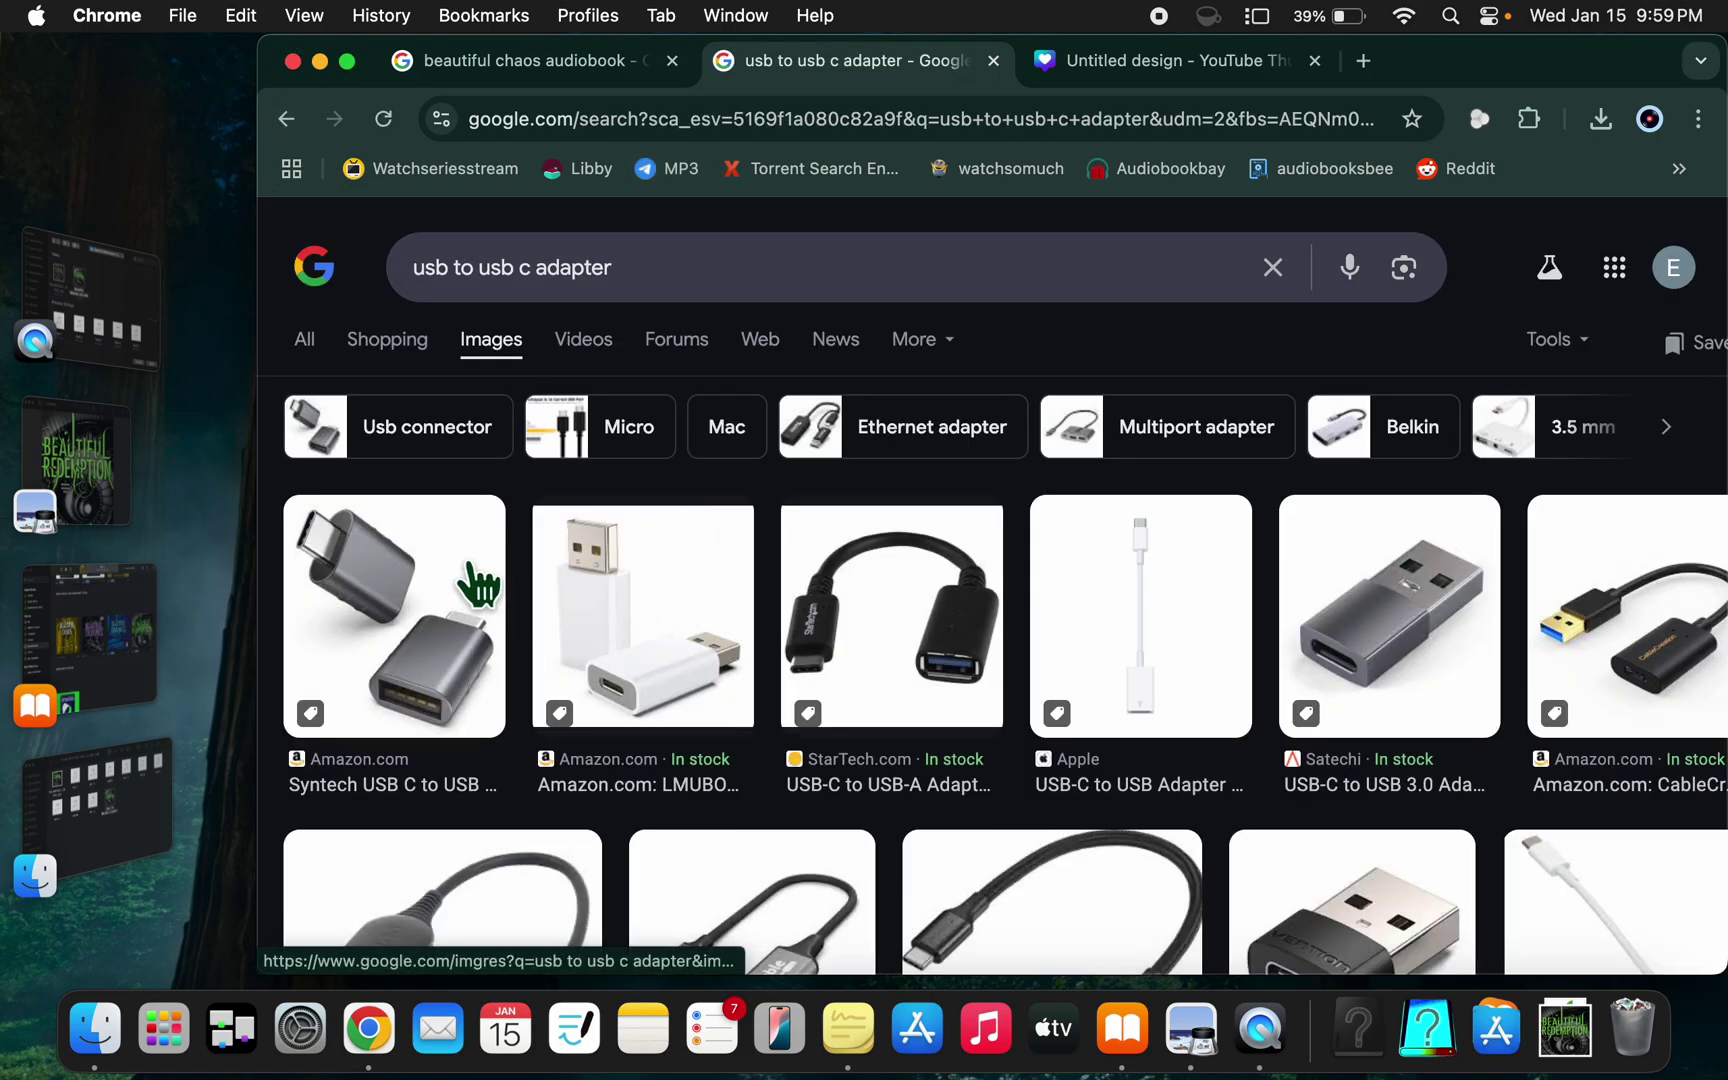
pyautogui.click(469, 583)
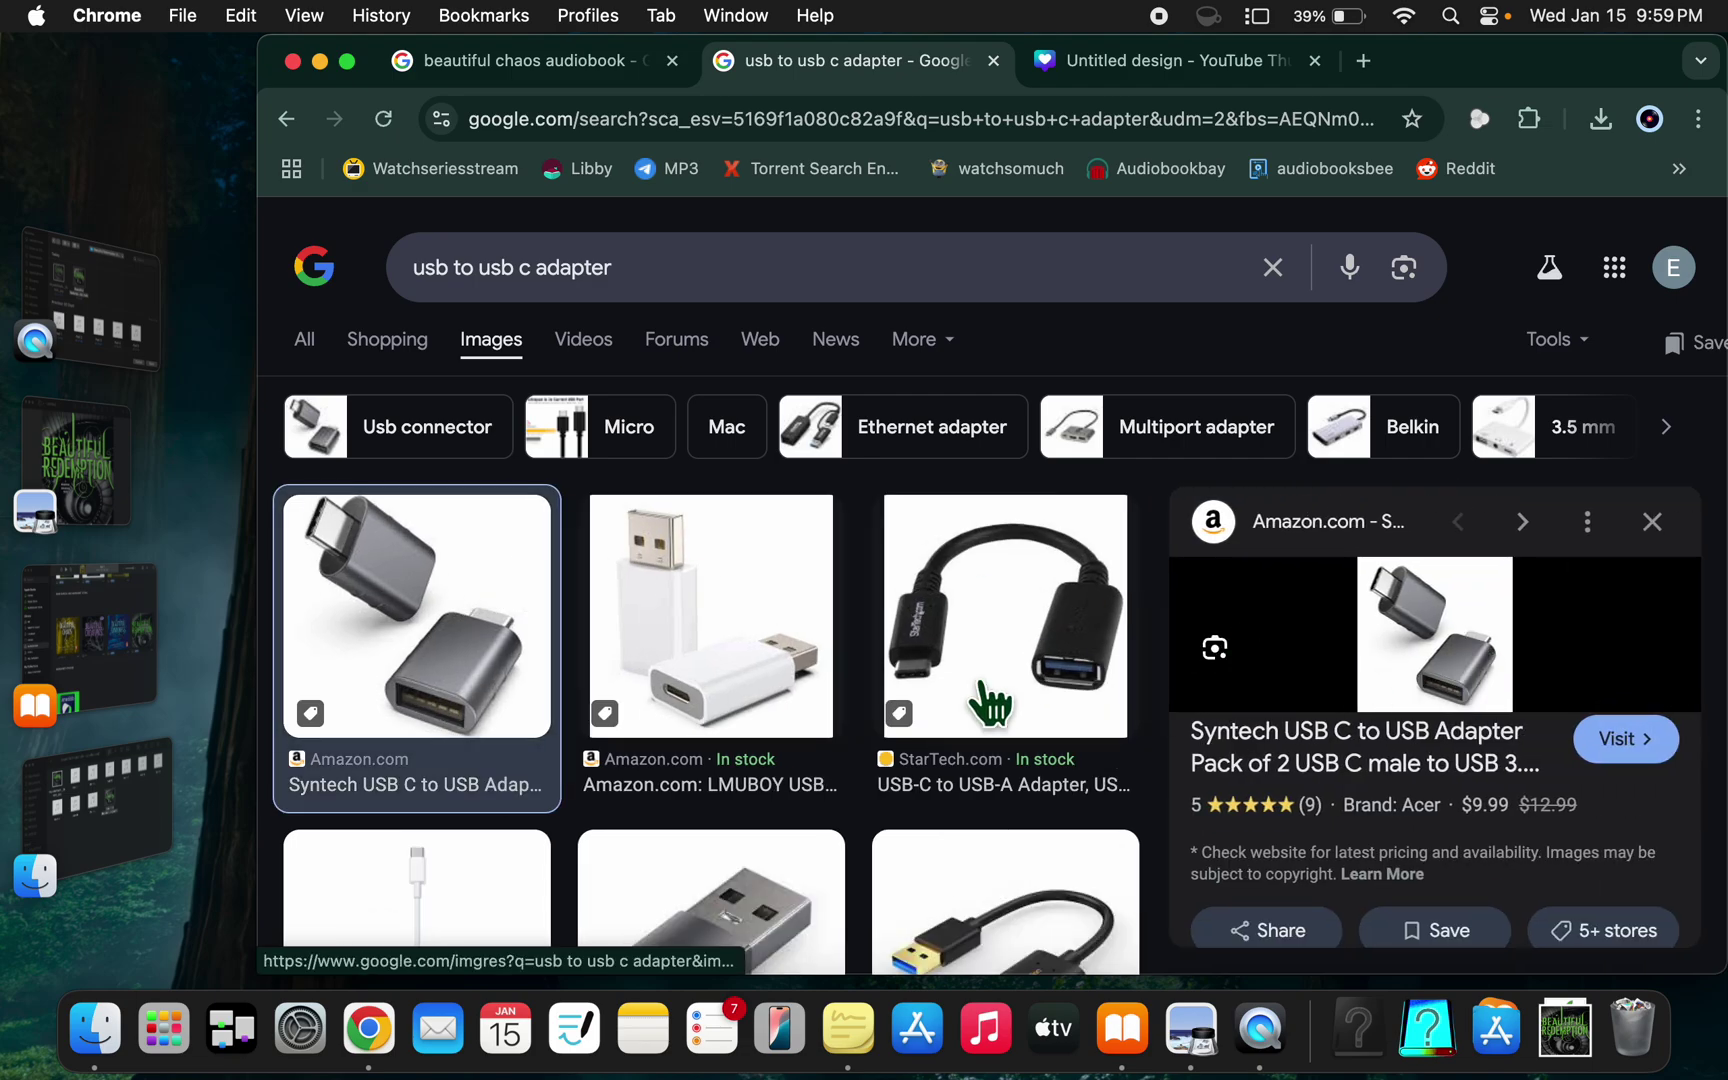
pyautogui.scroll(-3, 990, 704)
pyautogui.scroll(2, 990, 705)
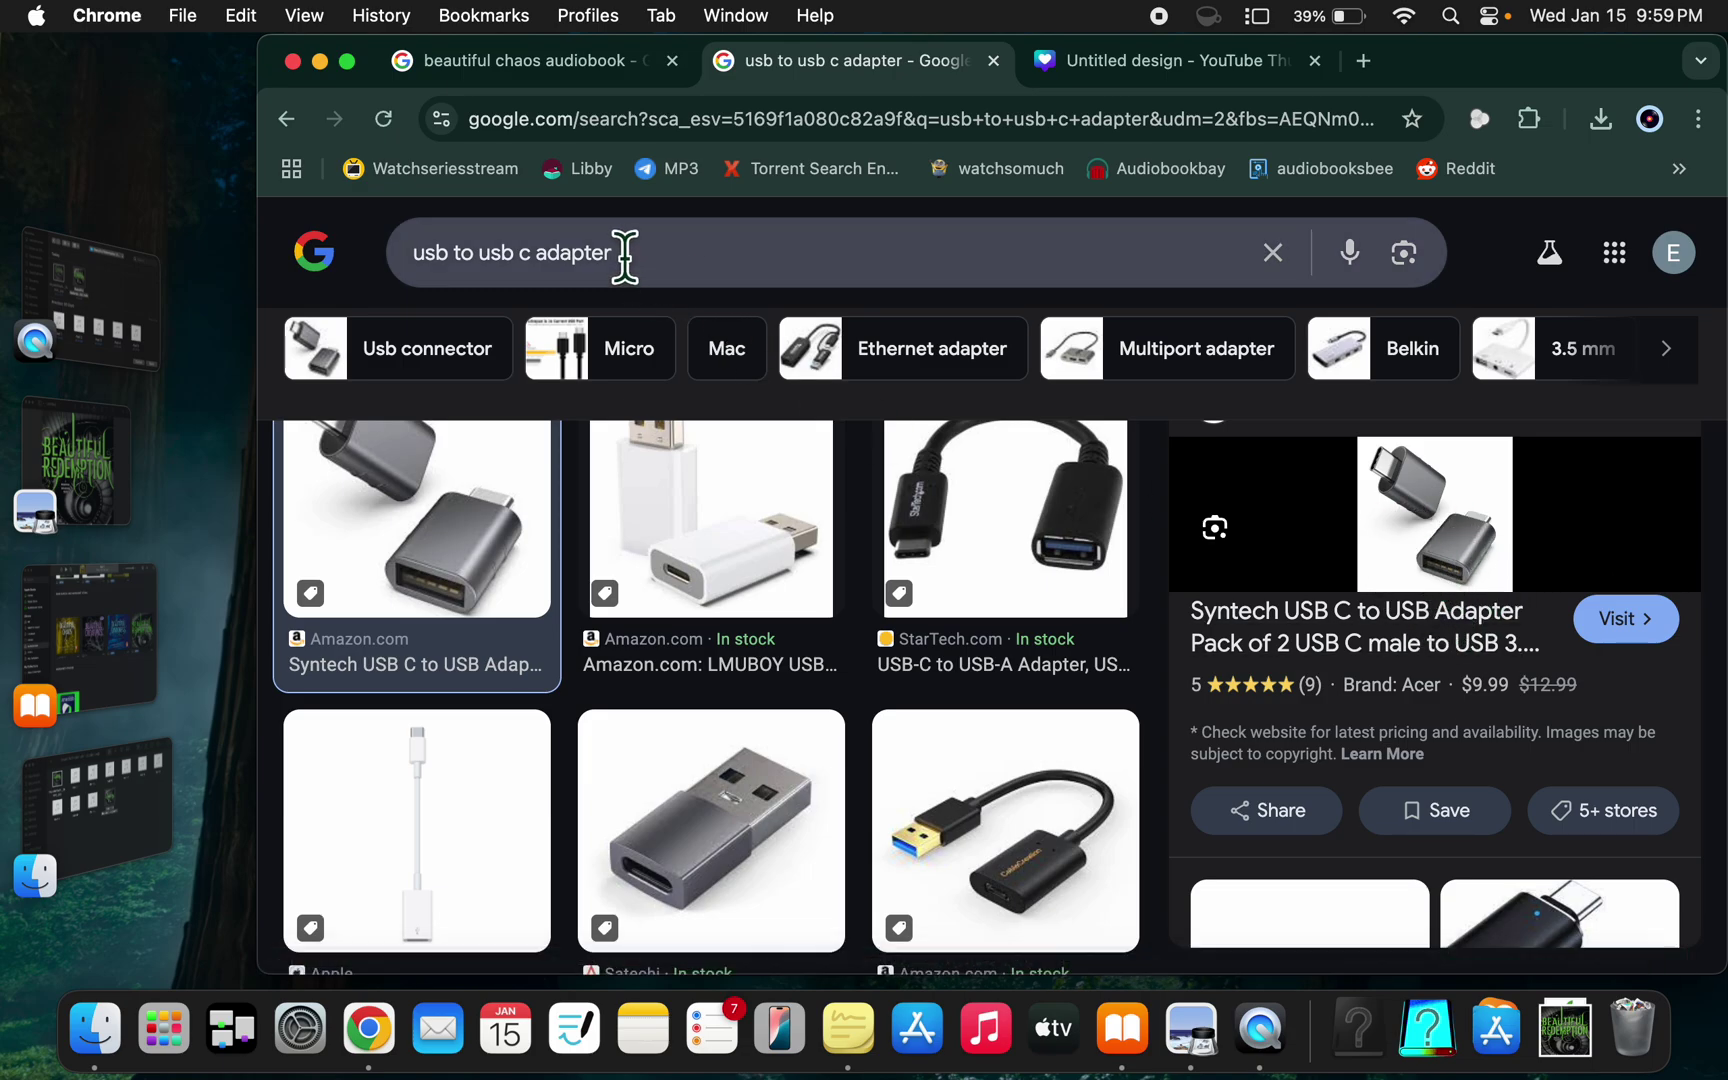
# - Run a new image search for 'dock adapter', then minimize Chrome to show the desktop
pyautogui.tripleClick(625, 257)
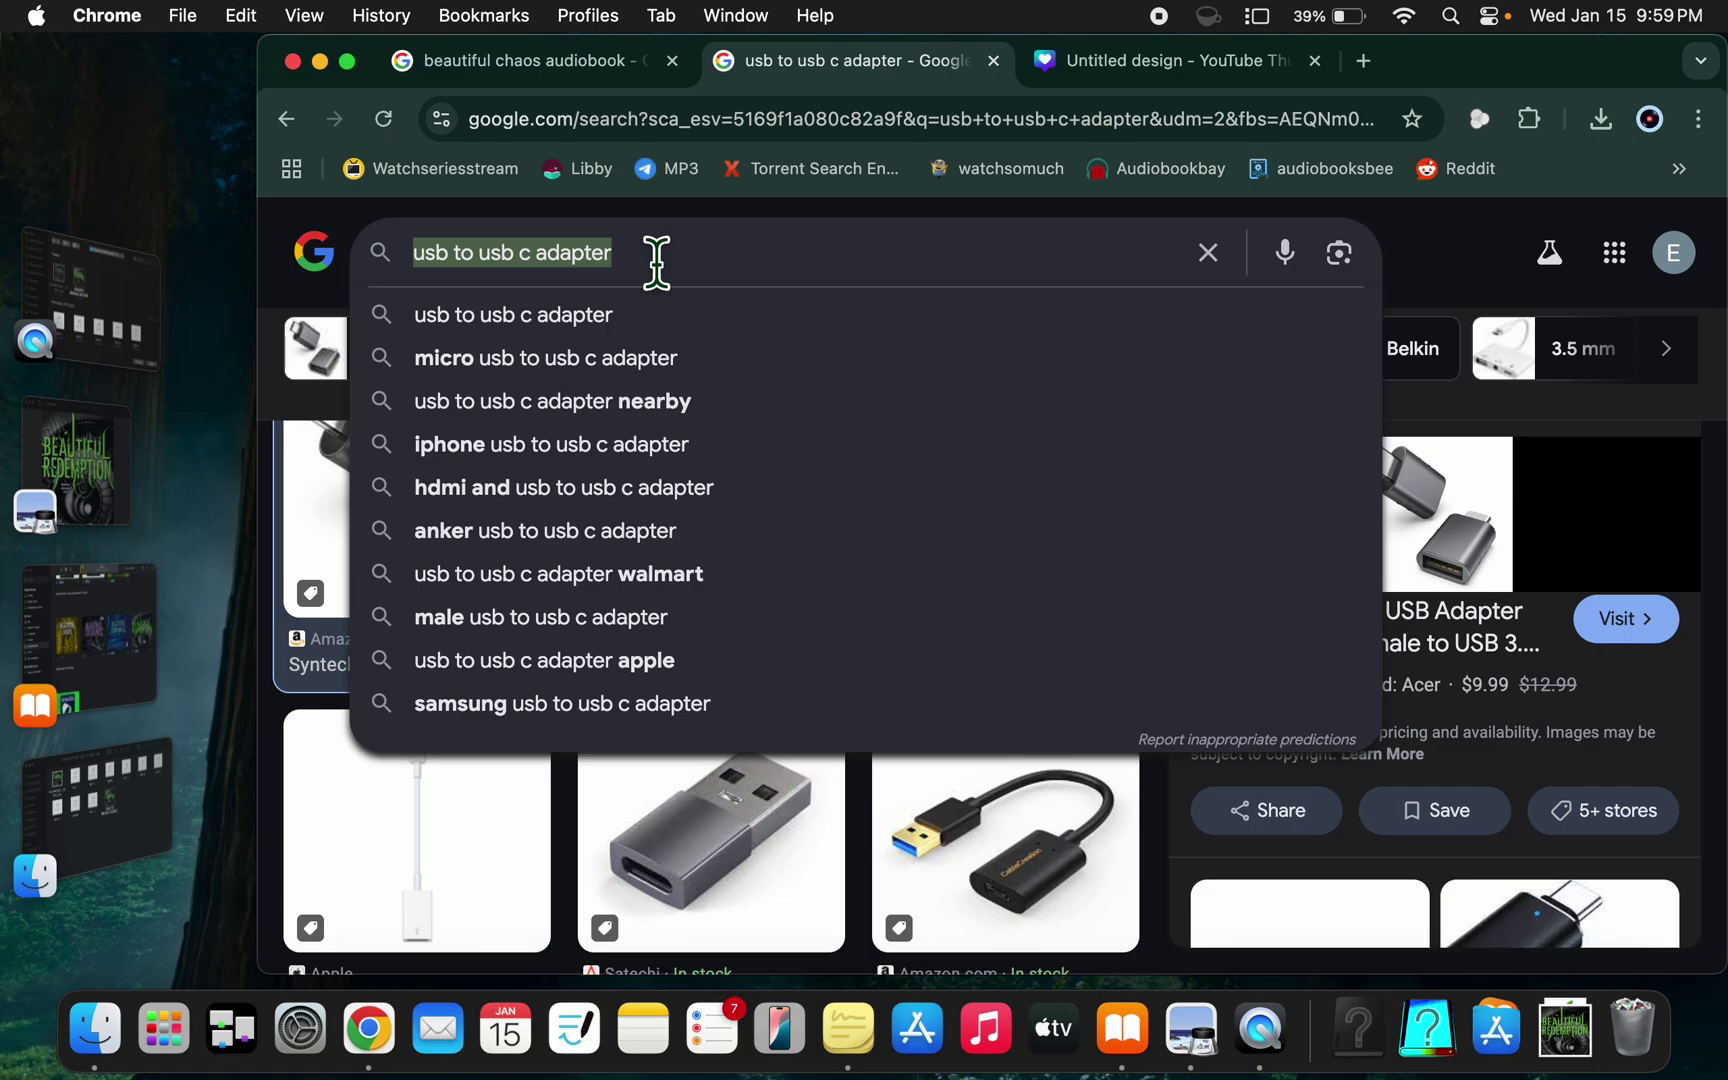
pyautogui.write('dock')
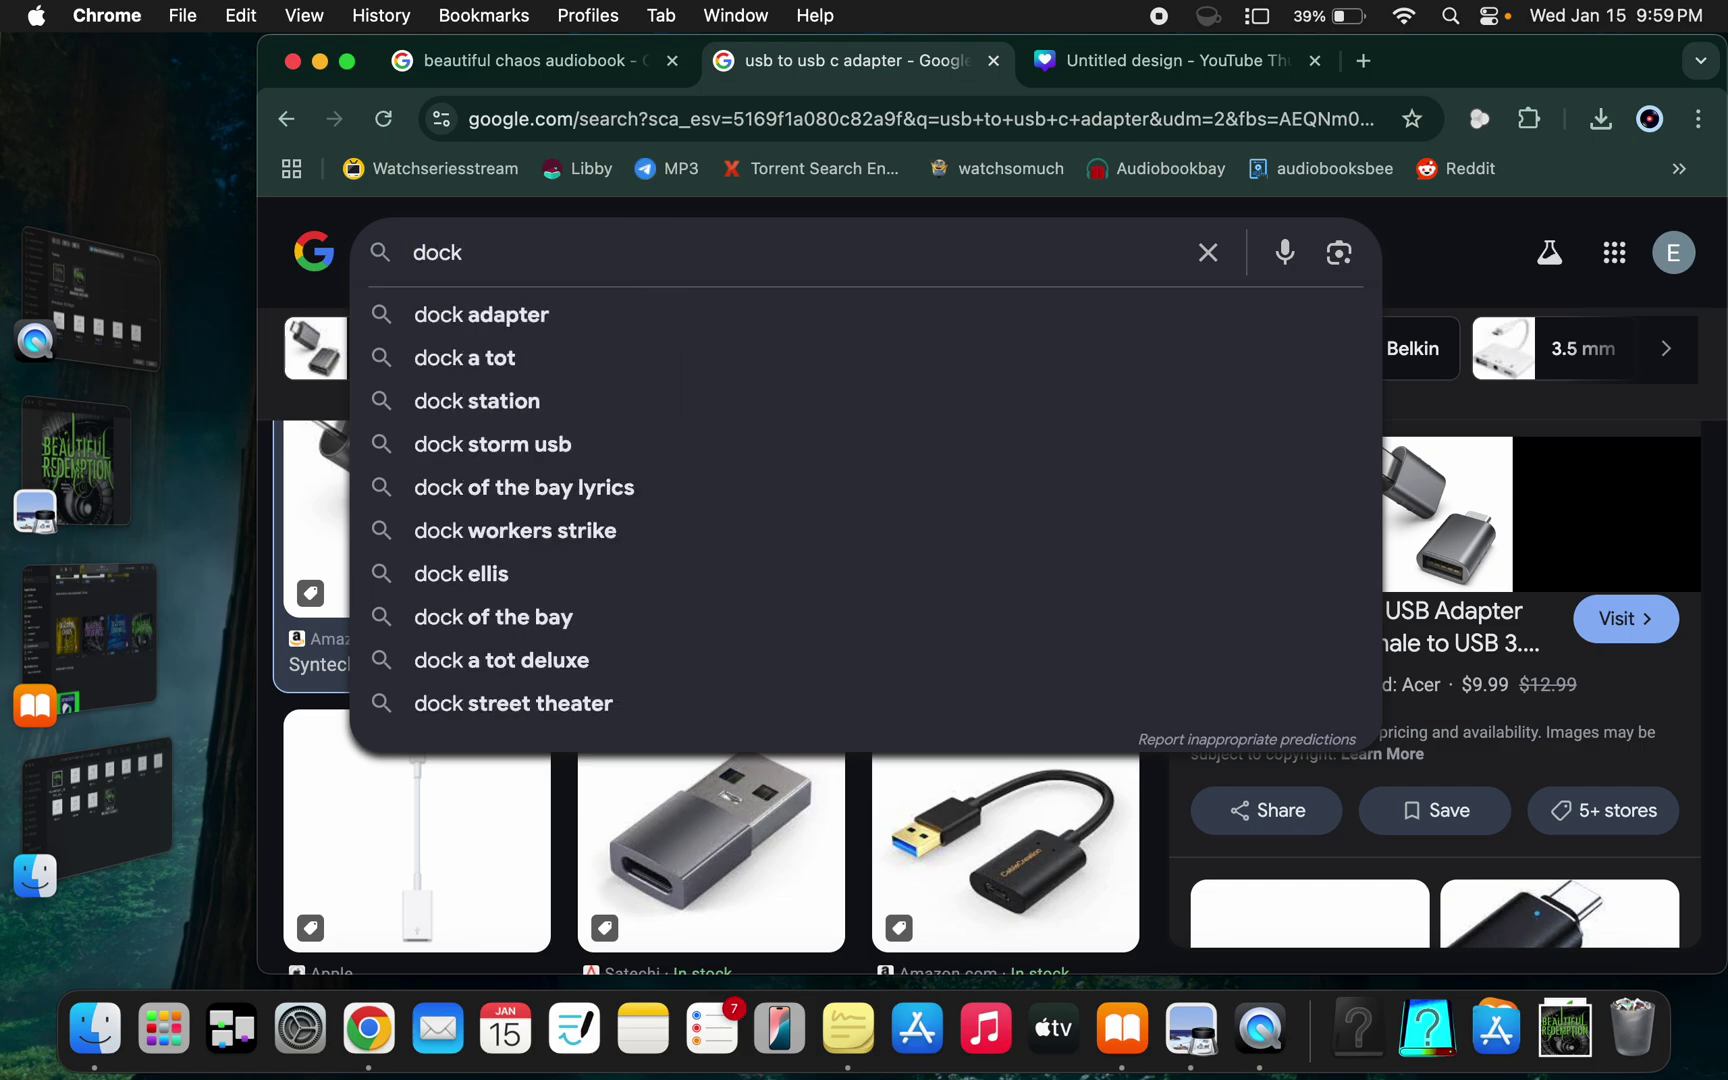
pyautogui.click(662, 319)
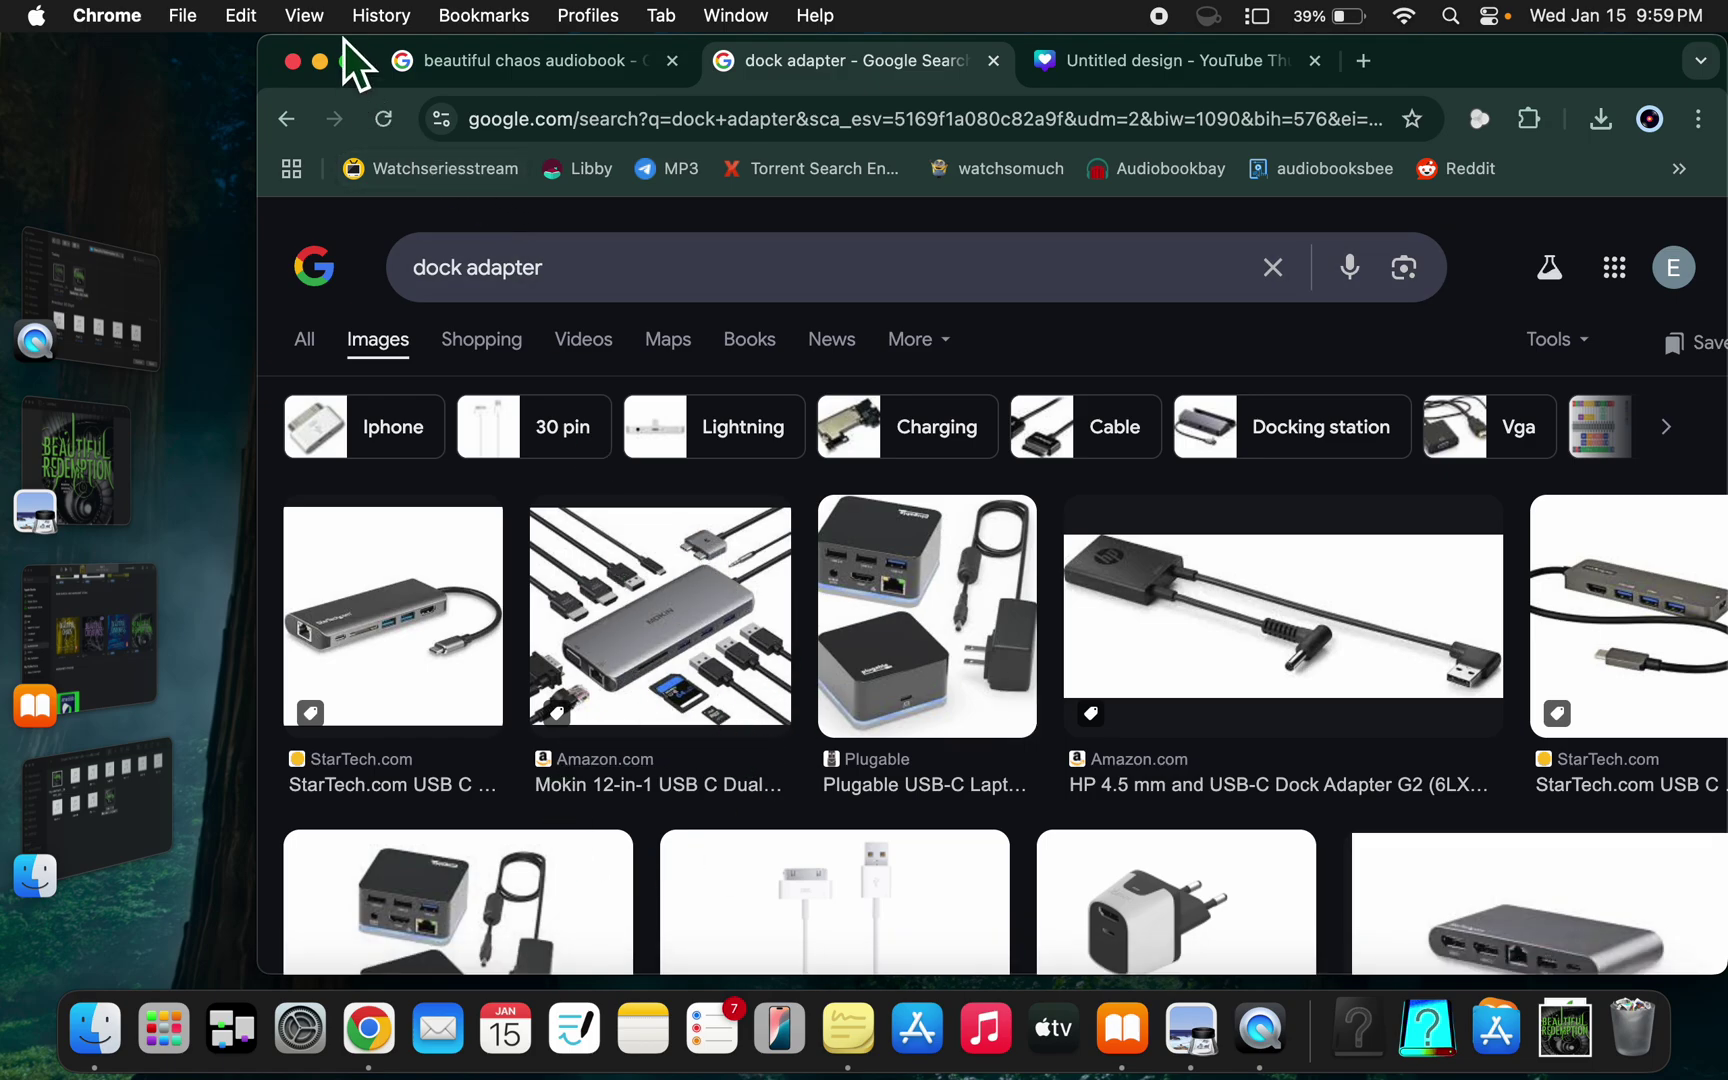
pyautogui.click(329, 68)
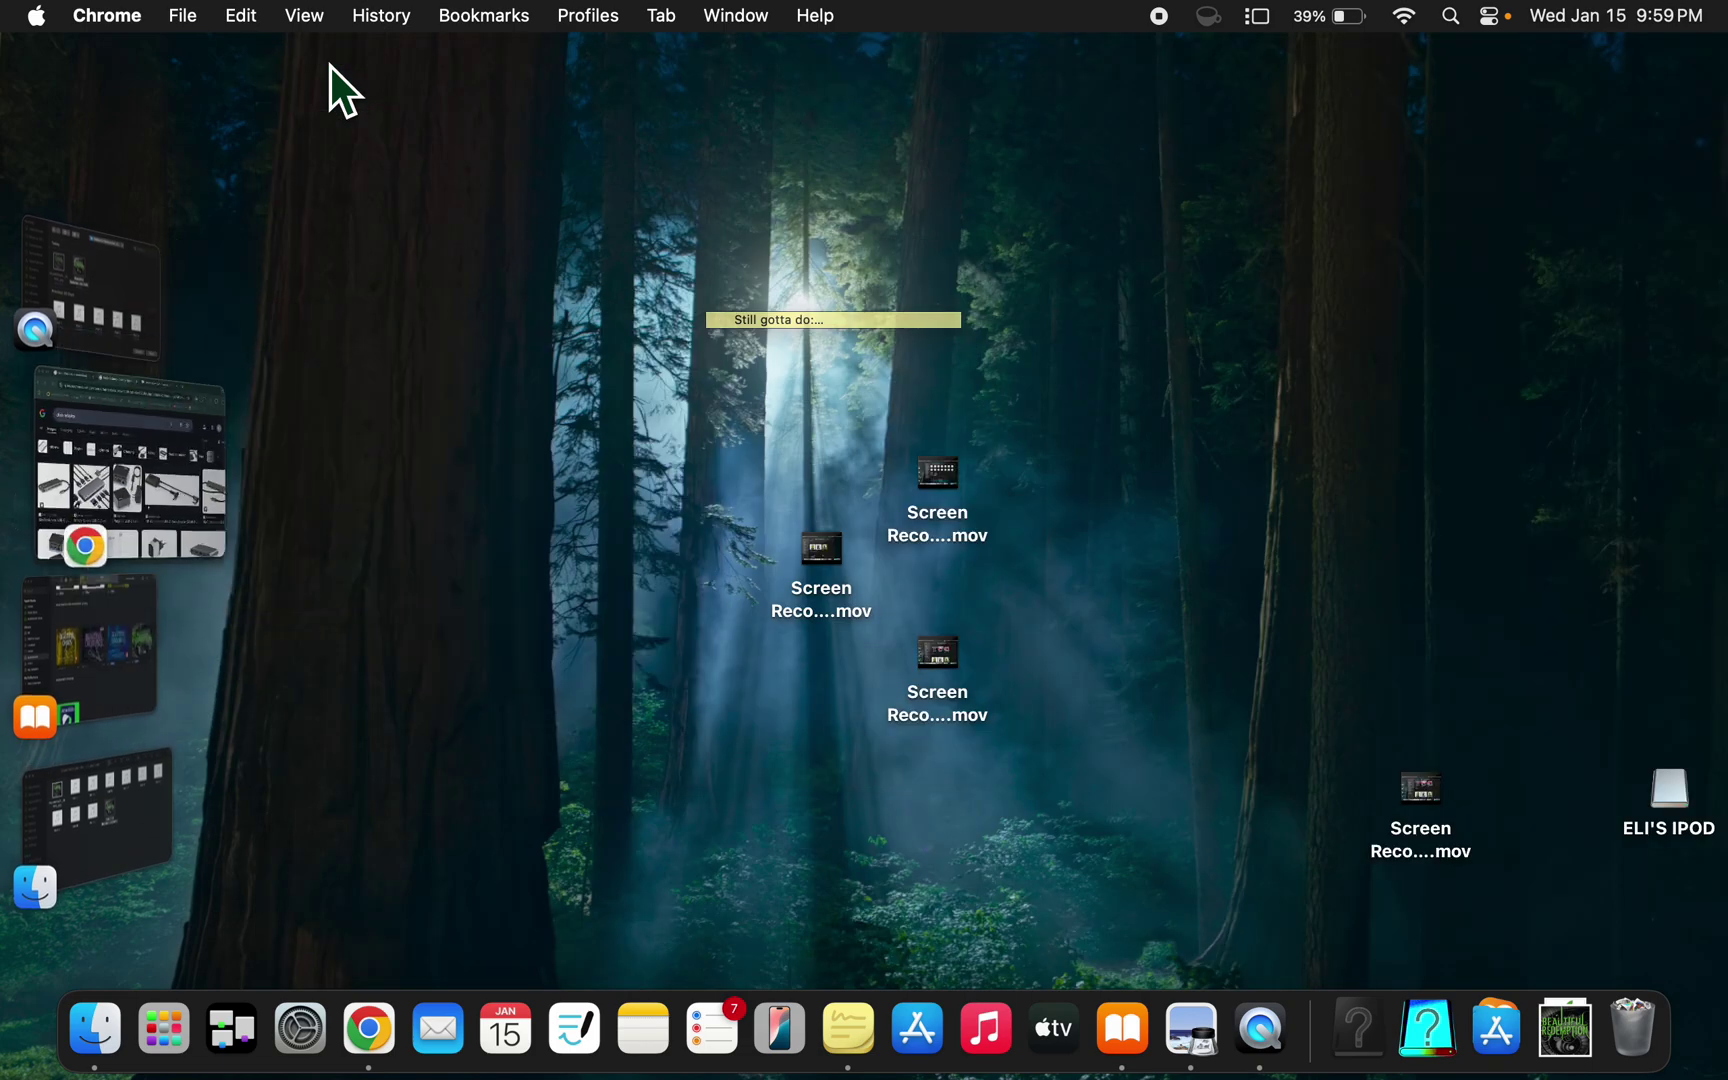
# - Open the iPod (5th generation) General page in Finder, showing software 1.3 and 455.99 GB free
pyautogui.click(110, 820)
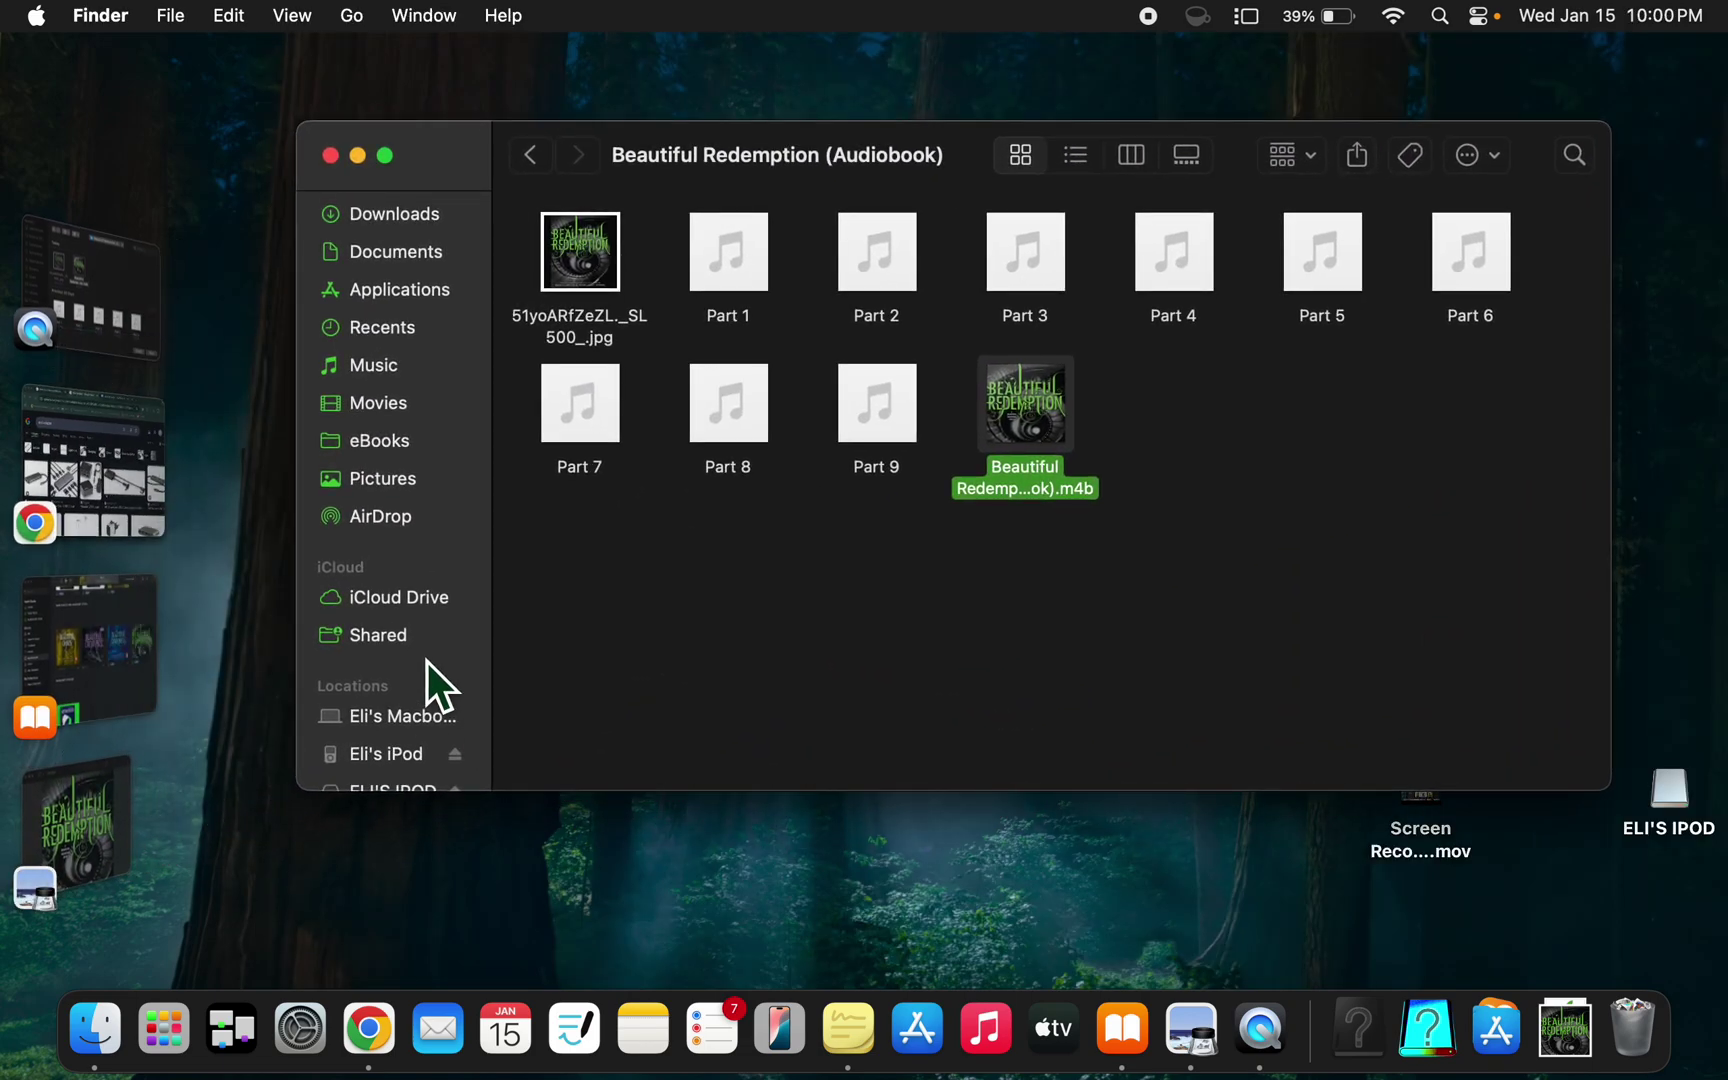
pyautogui.scroll(-3, 440, 560)
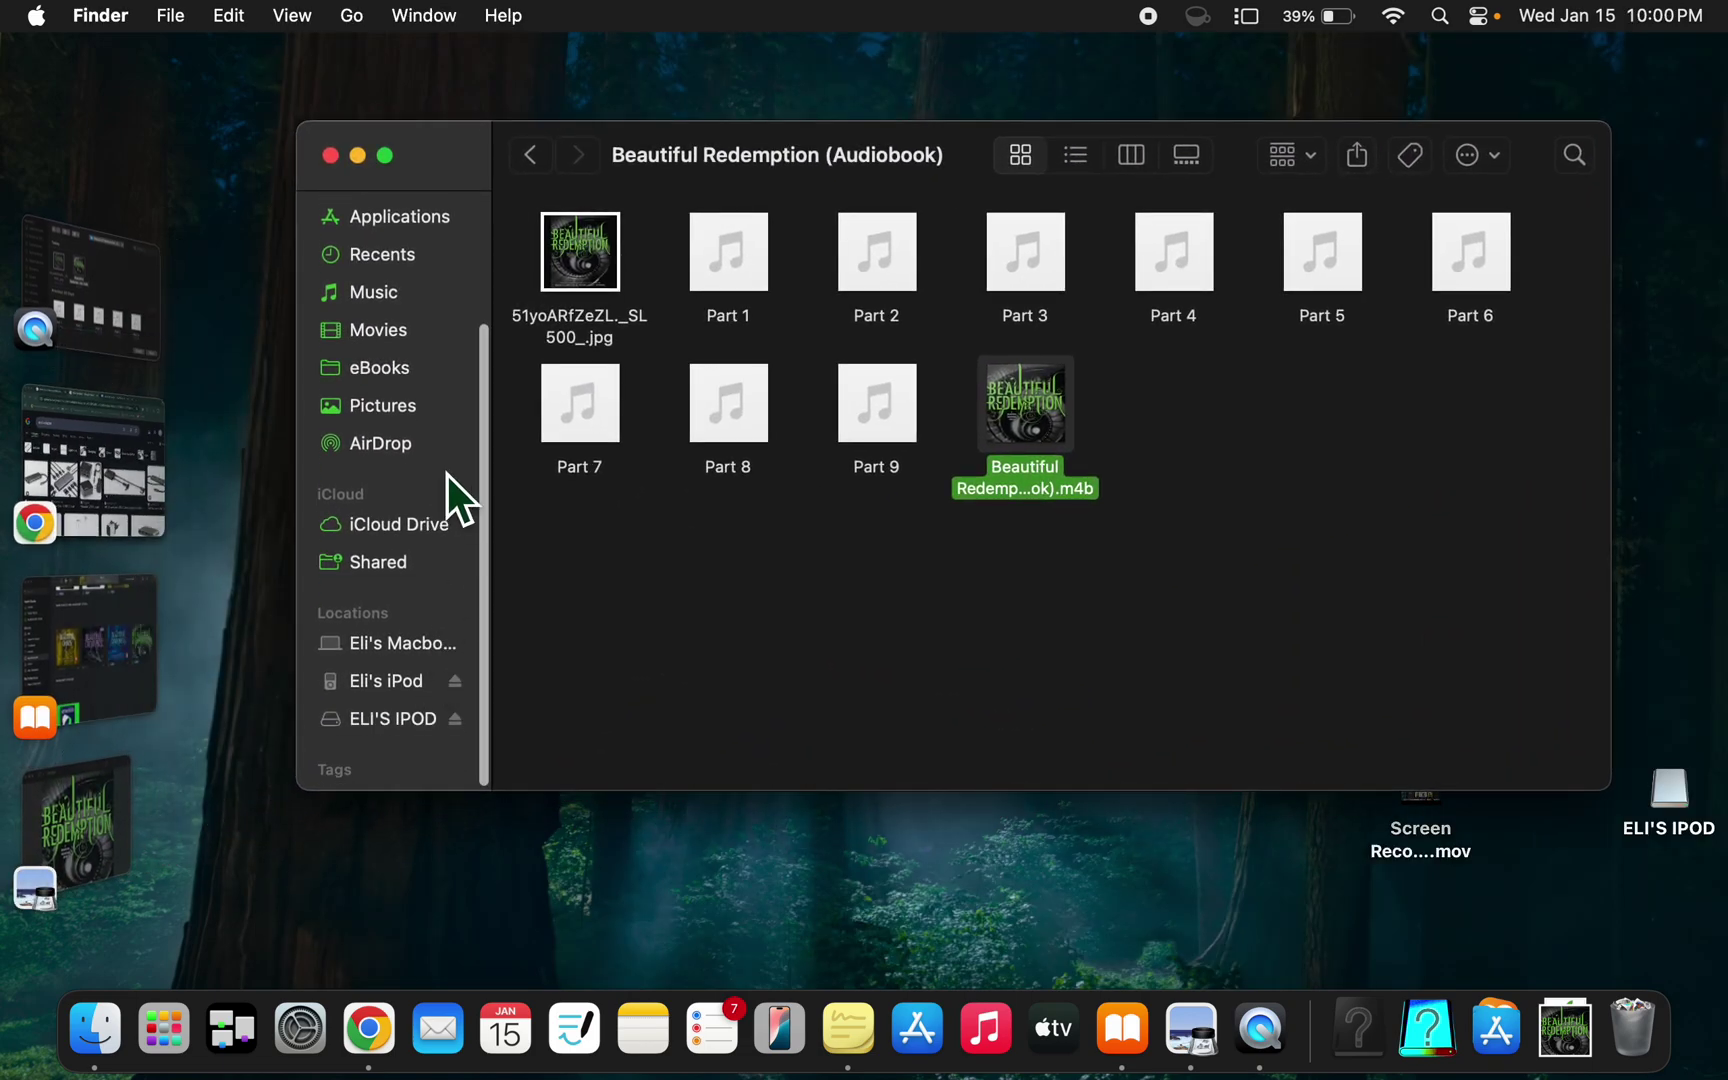
pyautogui.click(396, 681)
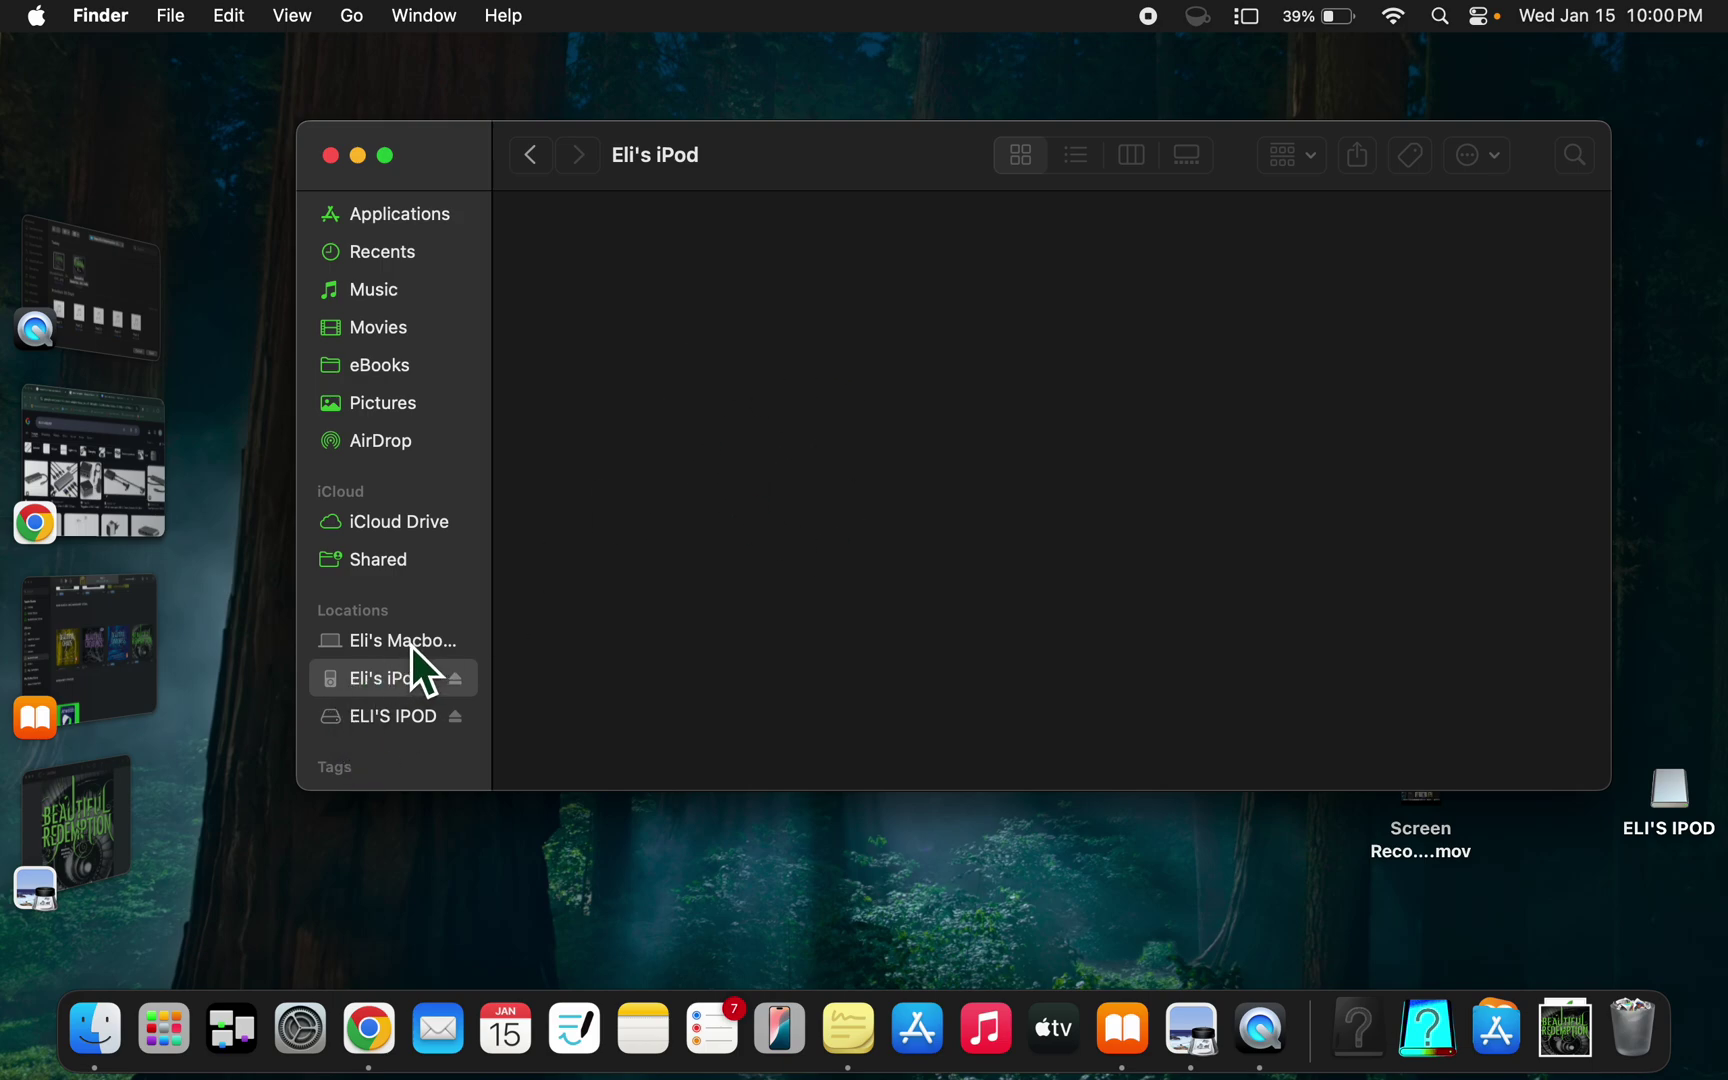
pyautogui.click(367, 653)
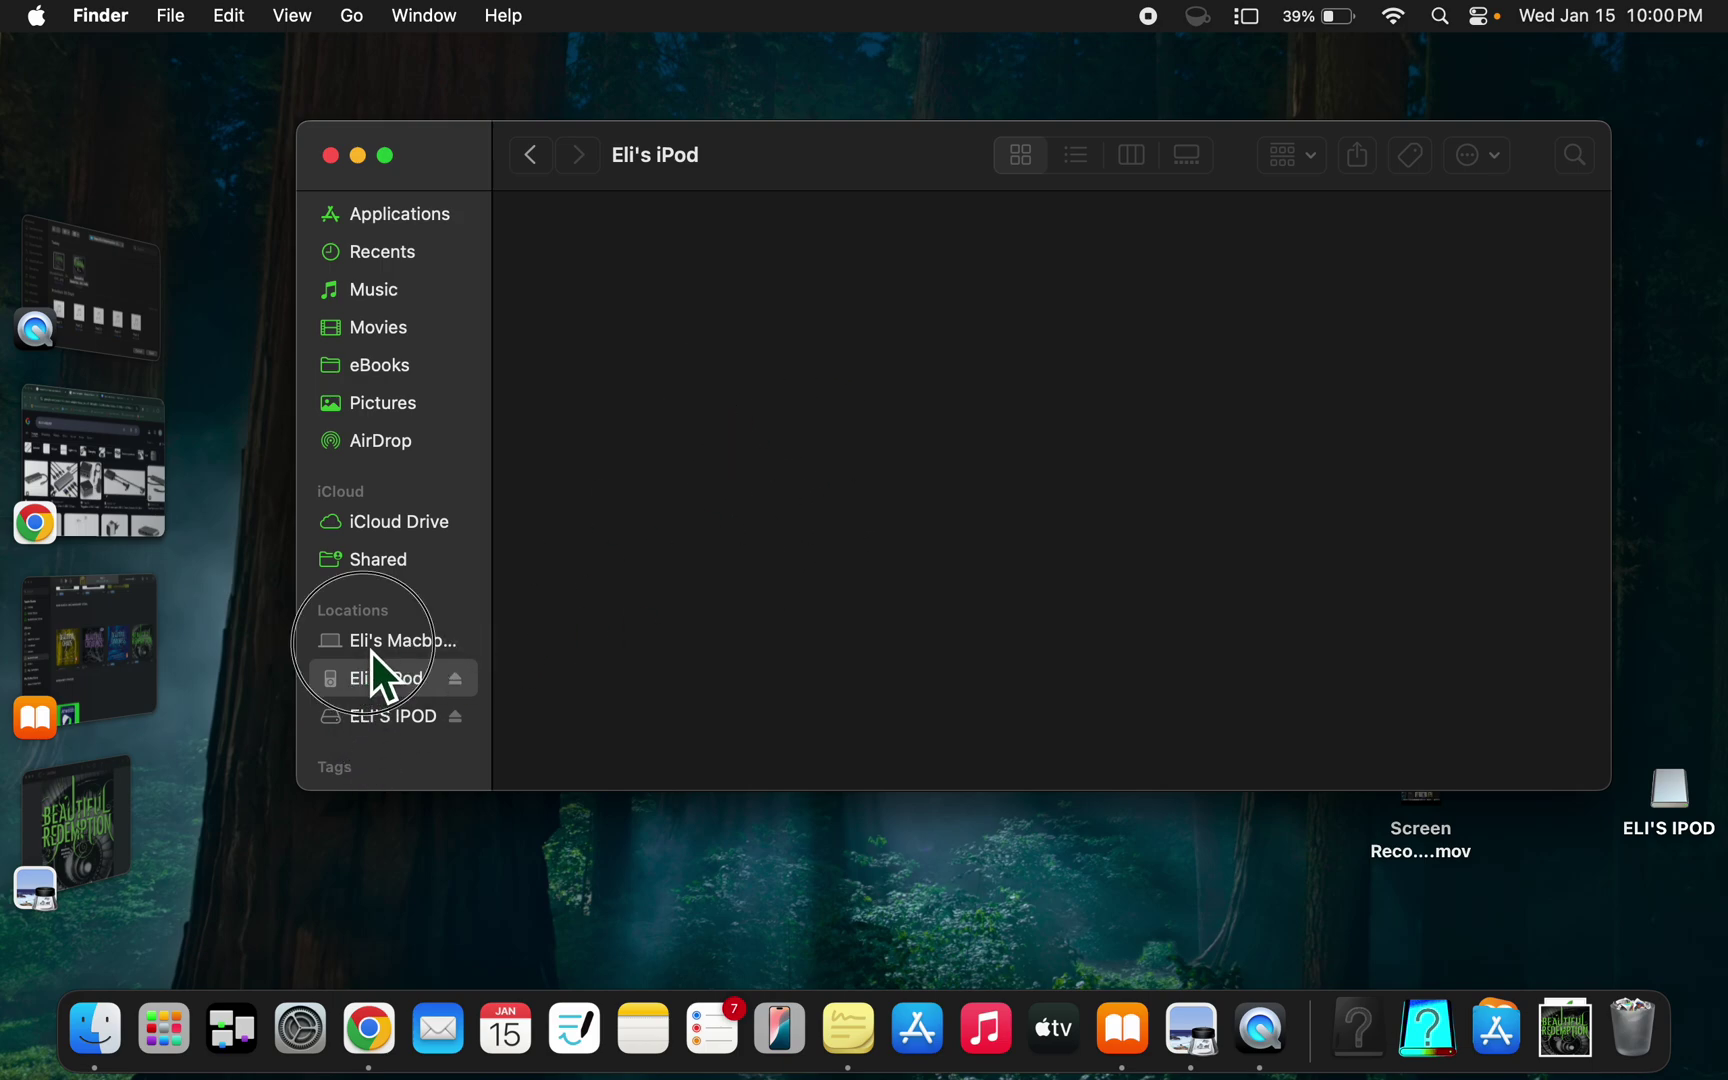
pyautogui.click(368, 688)
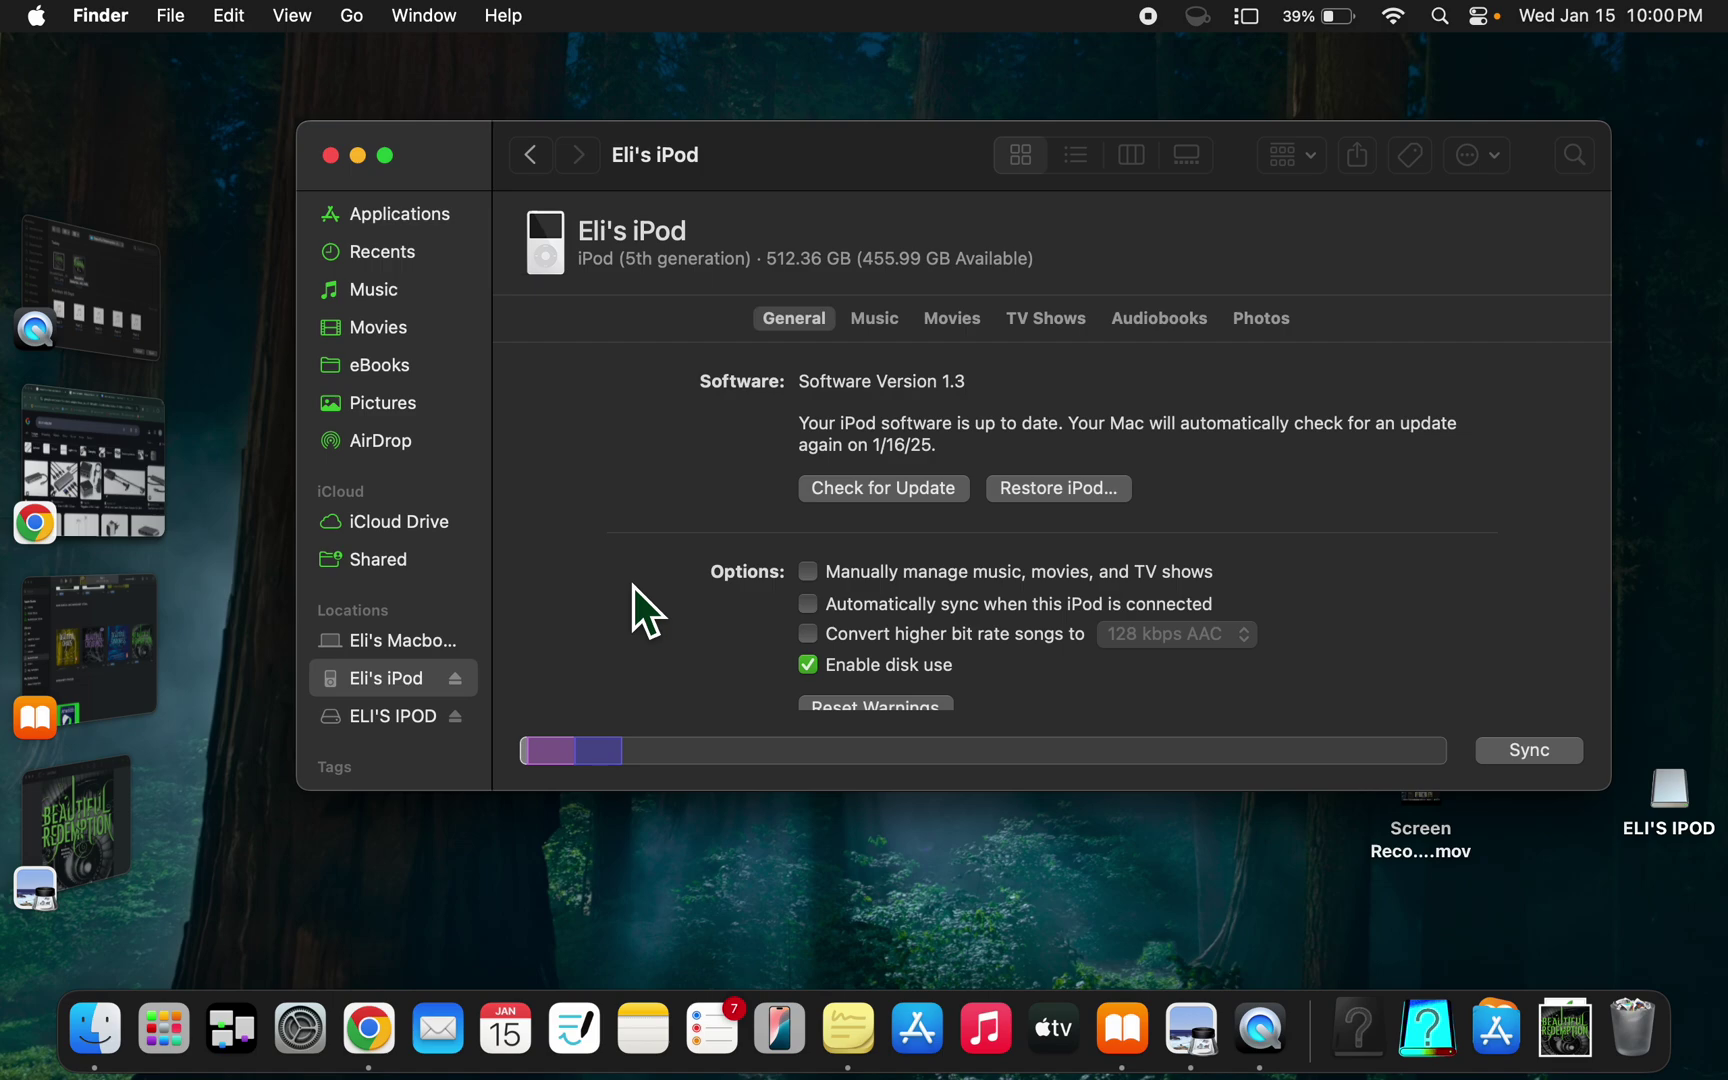
pyautogui.click(1151, 324)
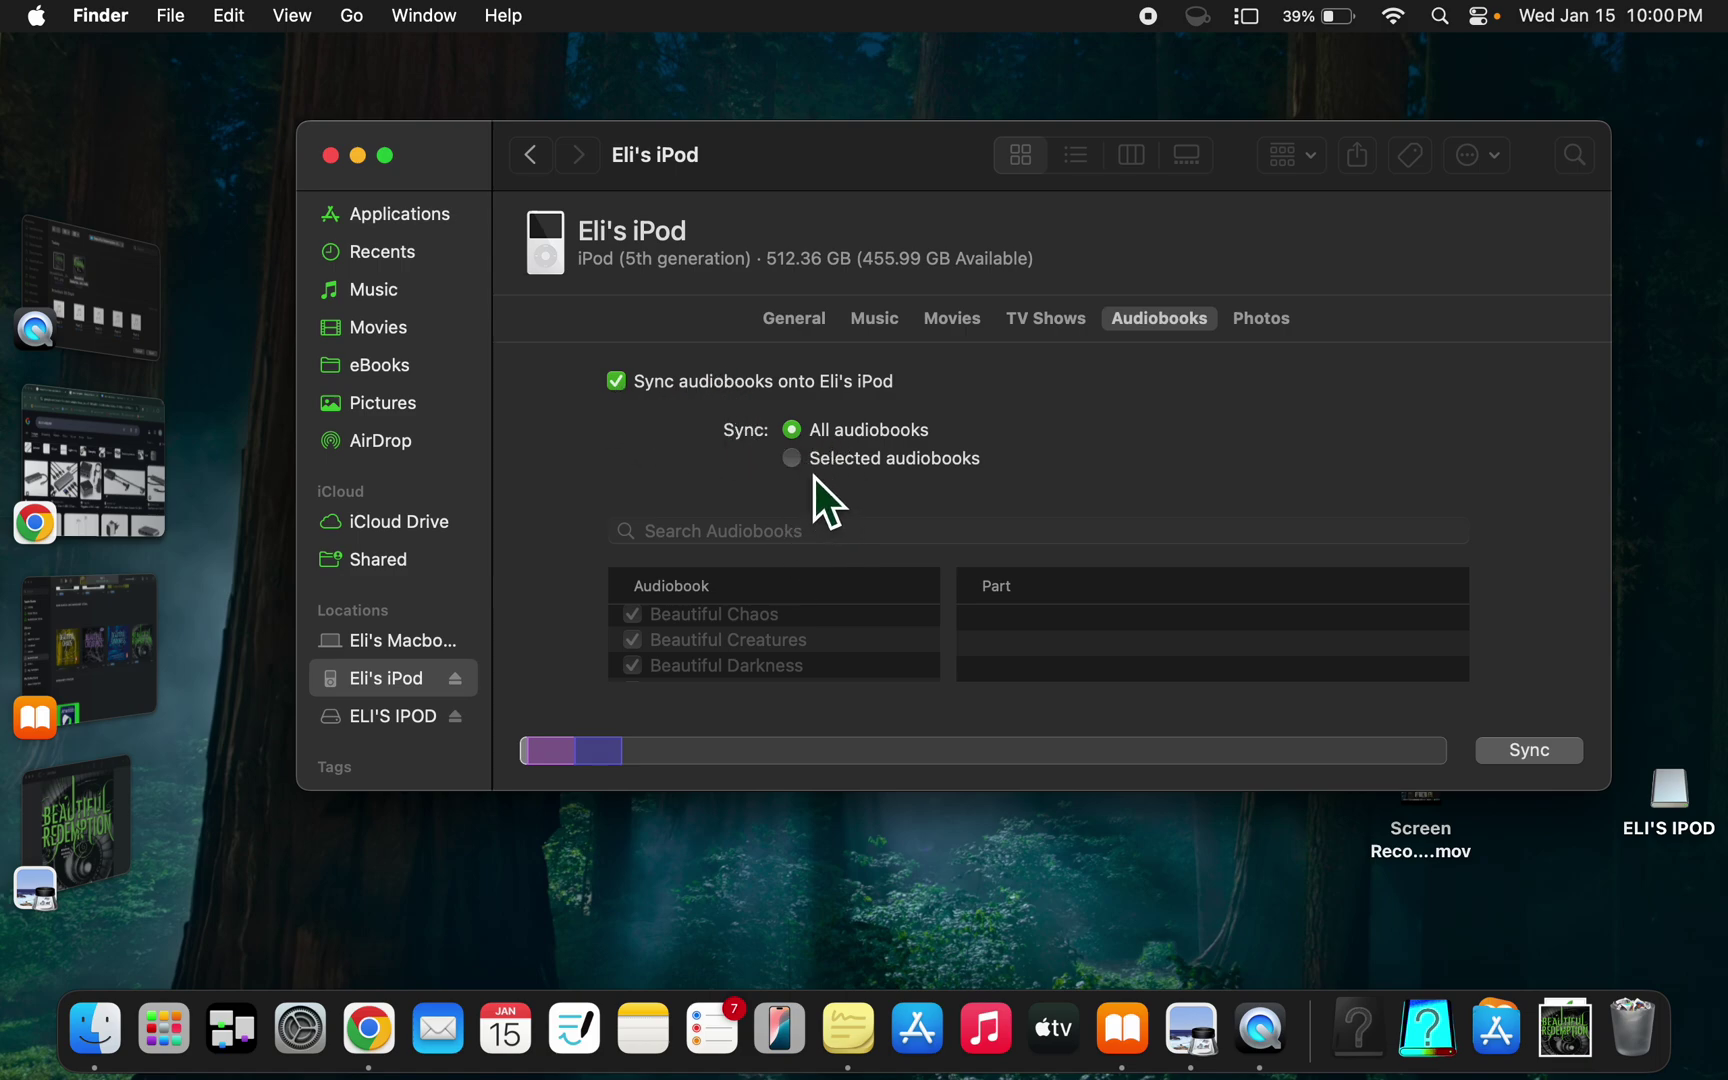
pyautogui.scroll(10, 827, 622)
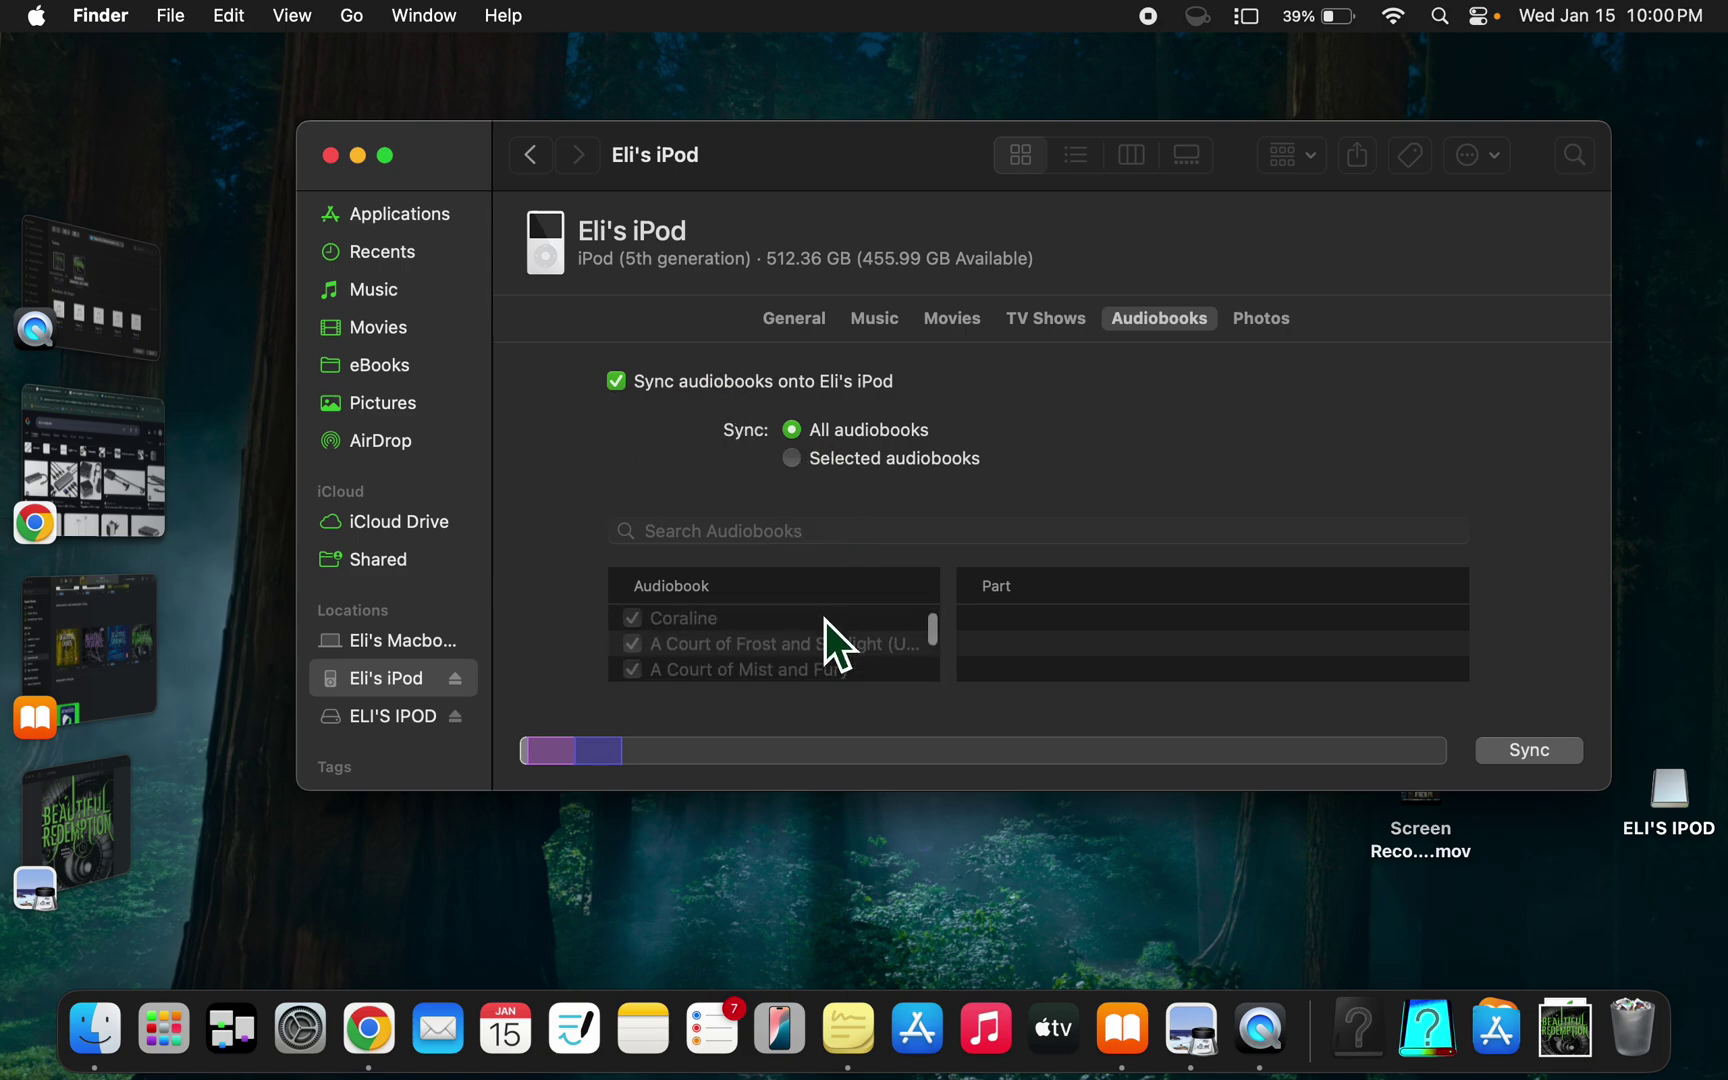
pyautogui.scroll(-5, 828, 623)
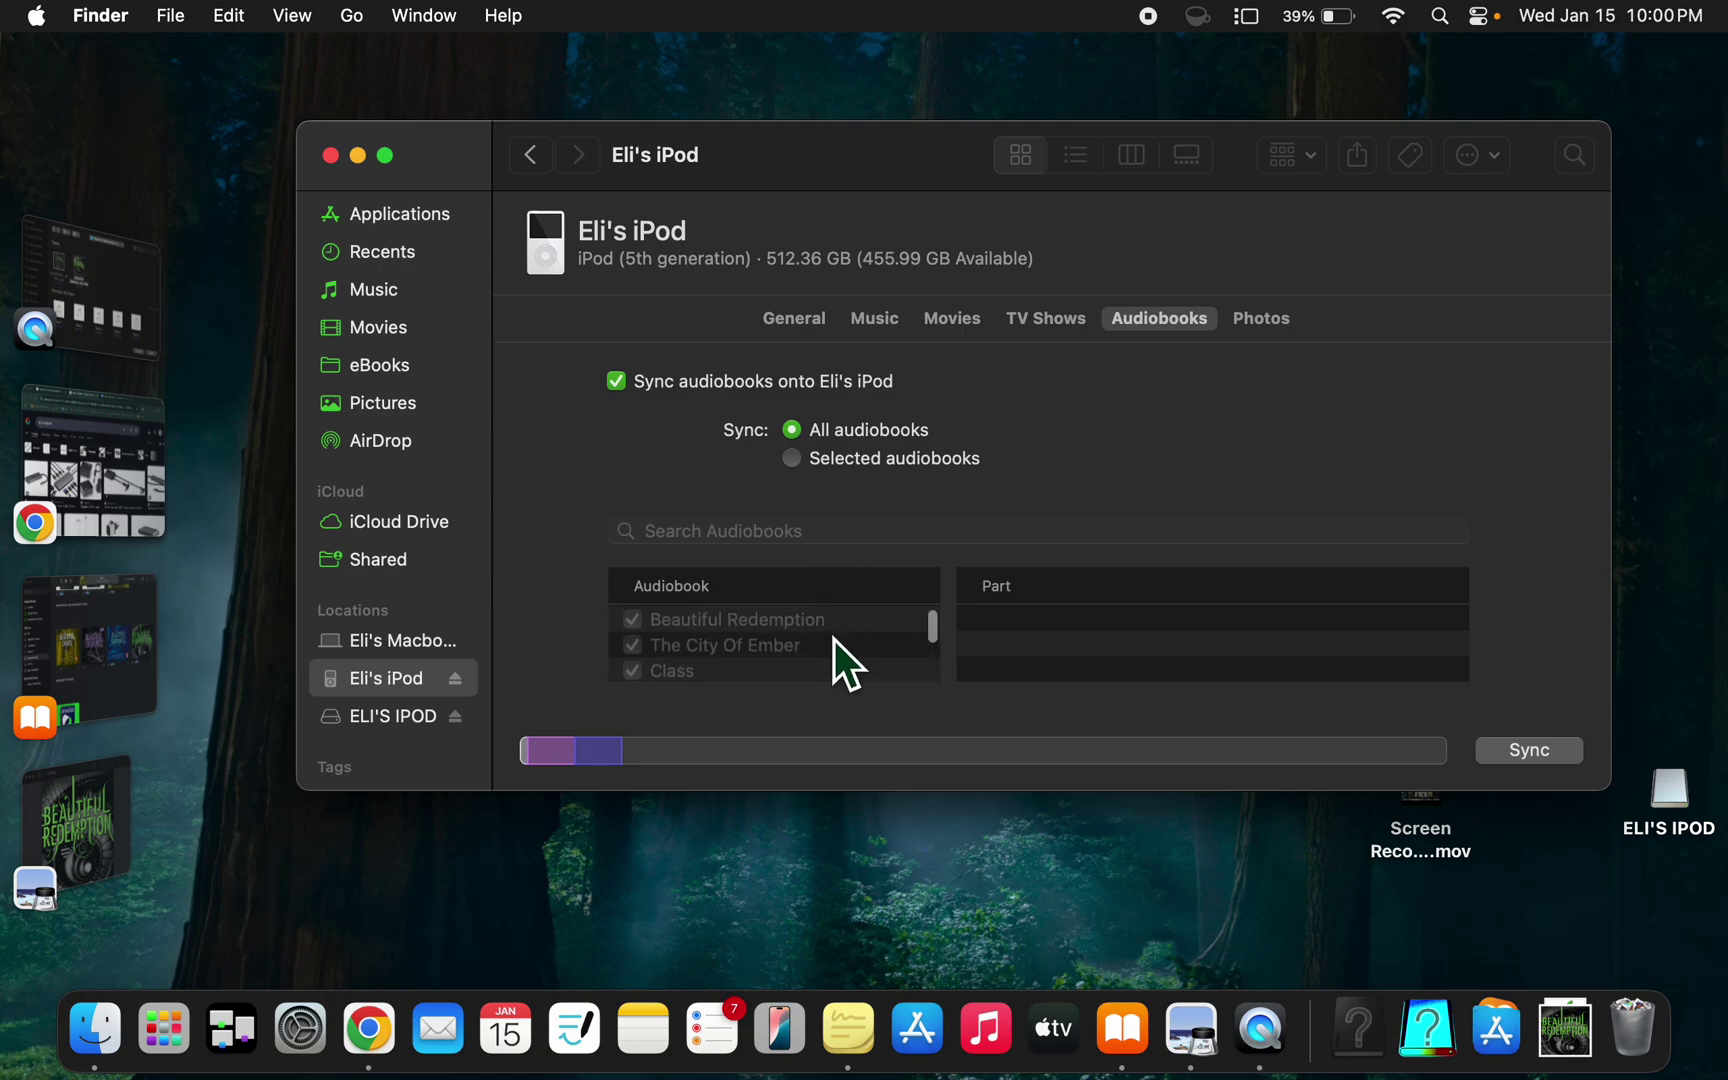
pyautogui.scroll(3, 838, 645)
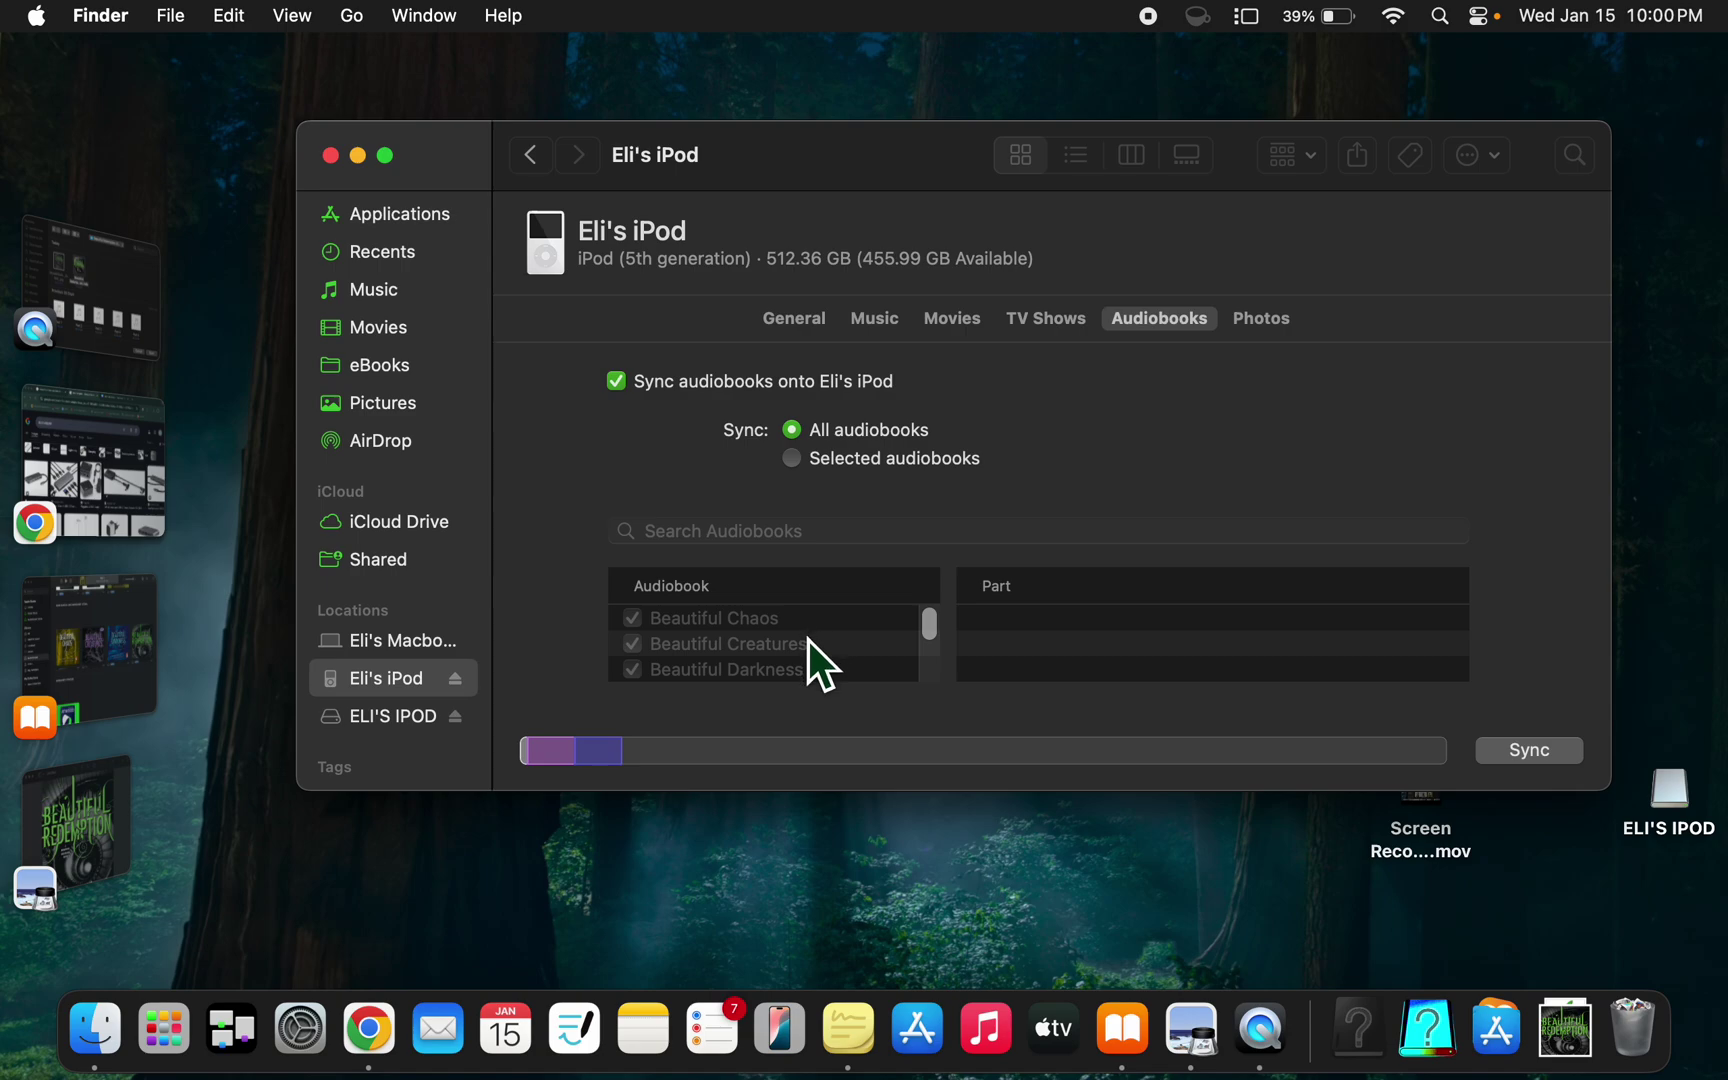
pyautogui.click(796, 460)
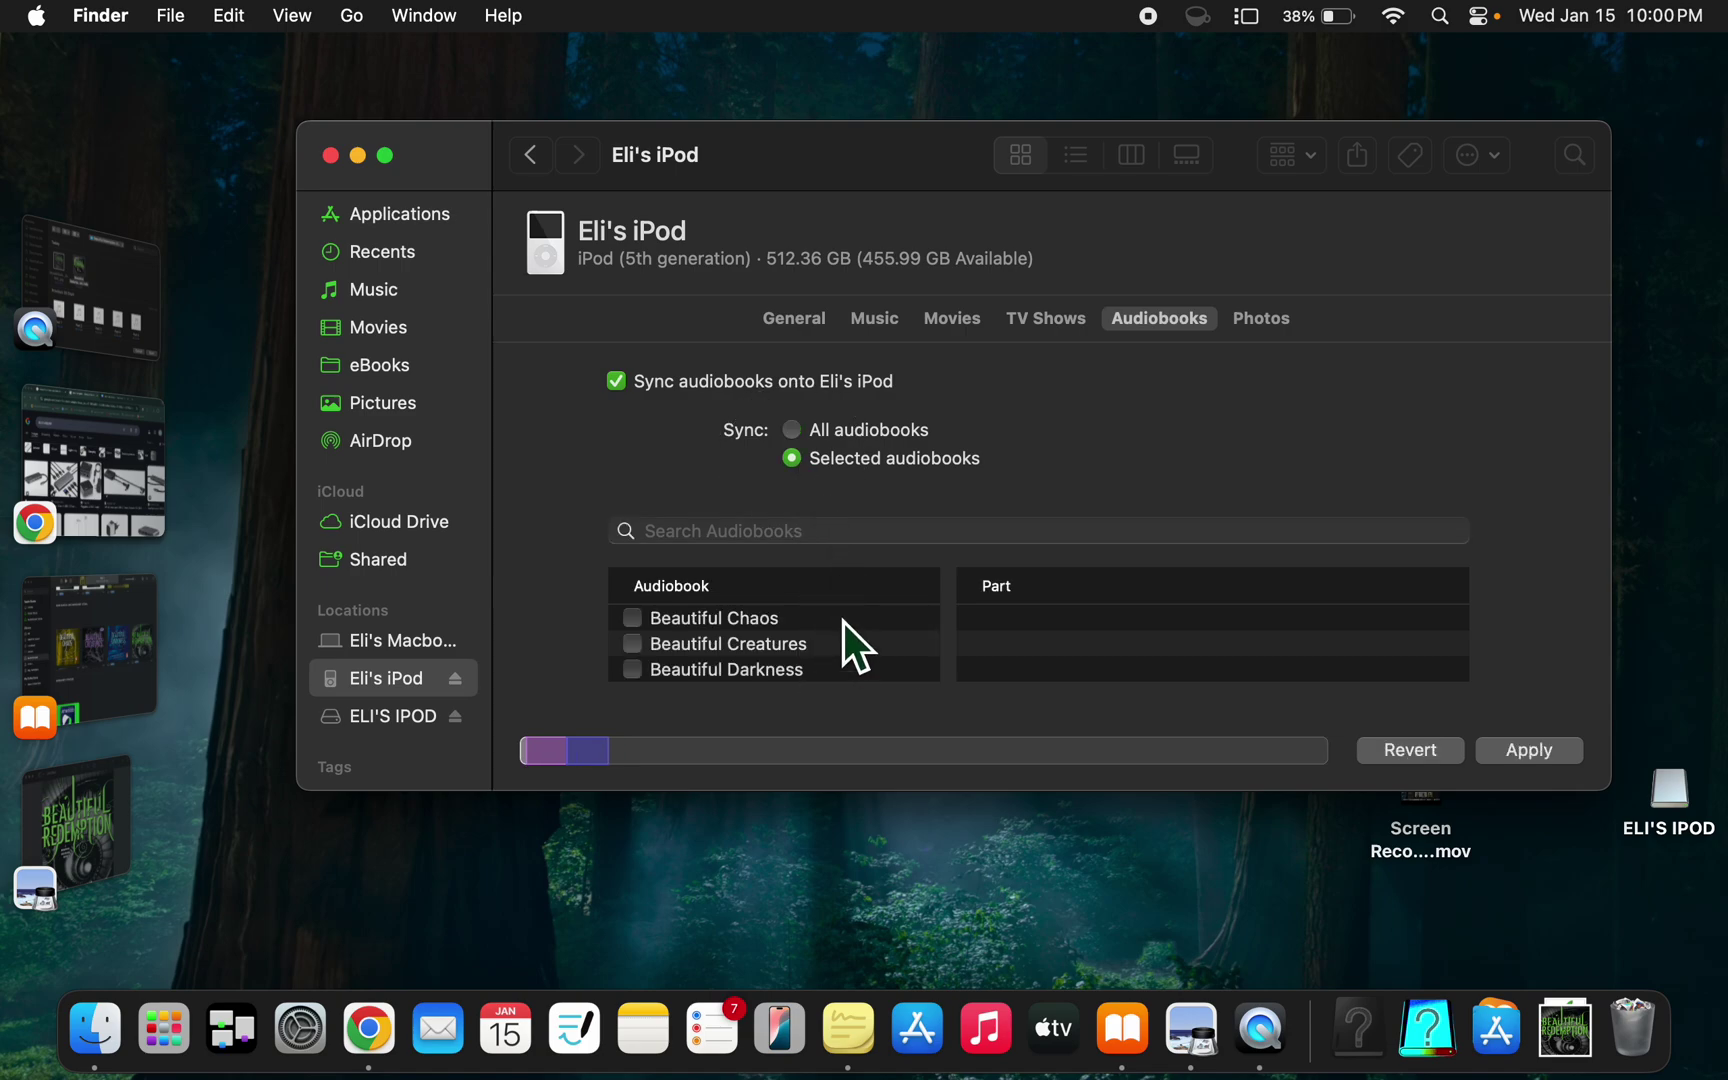
pyautogui.scroll(-1, 852, 648)
pyautogui.scroll(1, 818, 626)
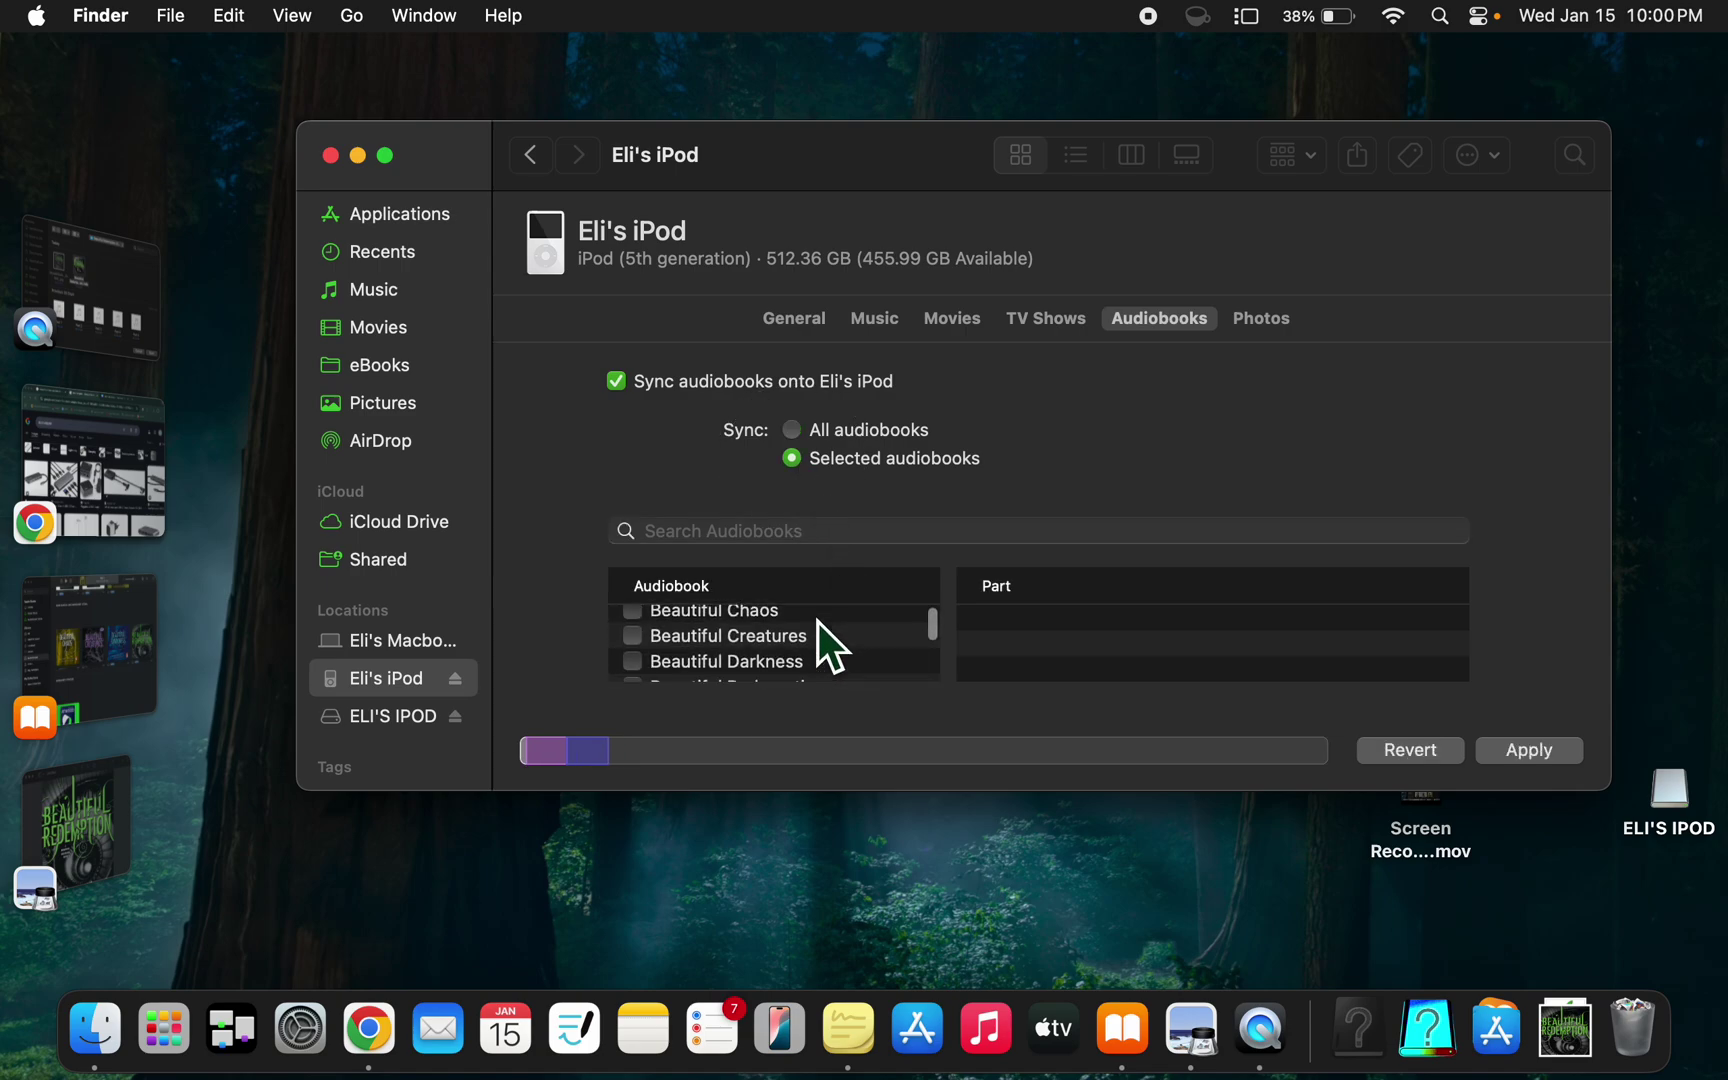
pyautogui.scroll(-3, 819, 623)
pyautogui.scroll(-15, 818, 623)
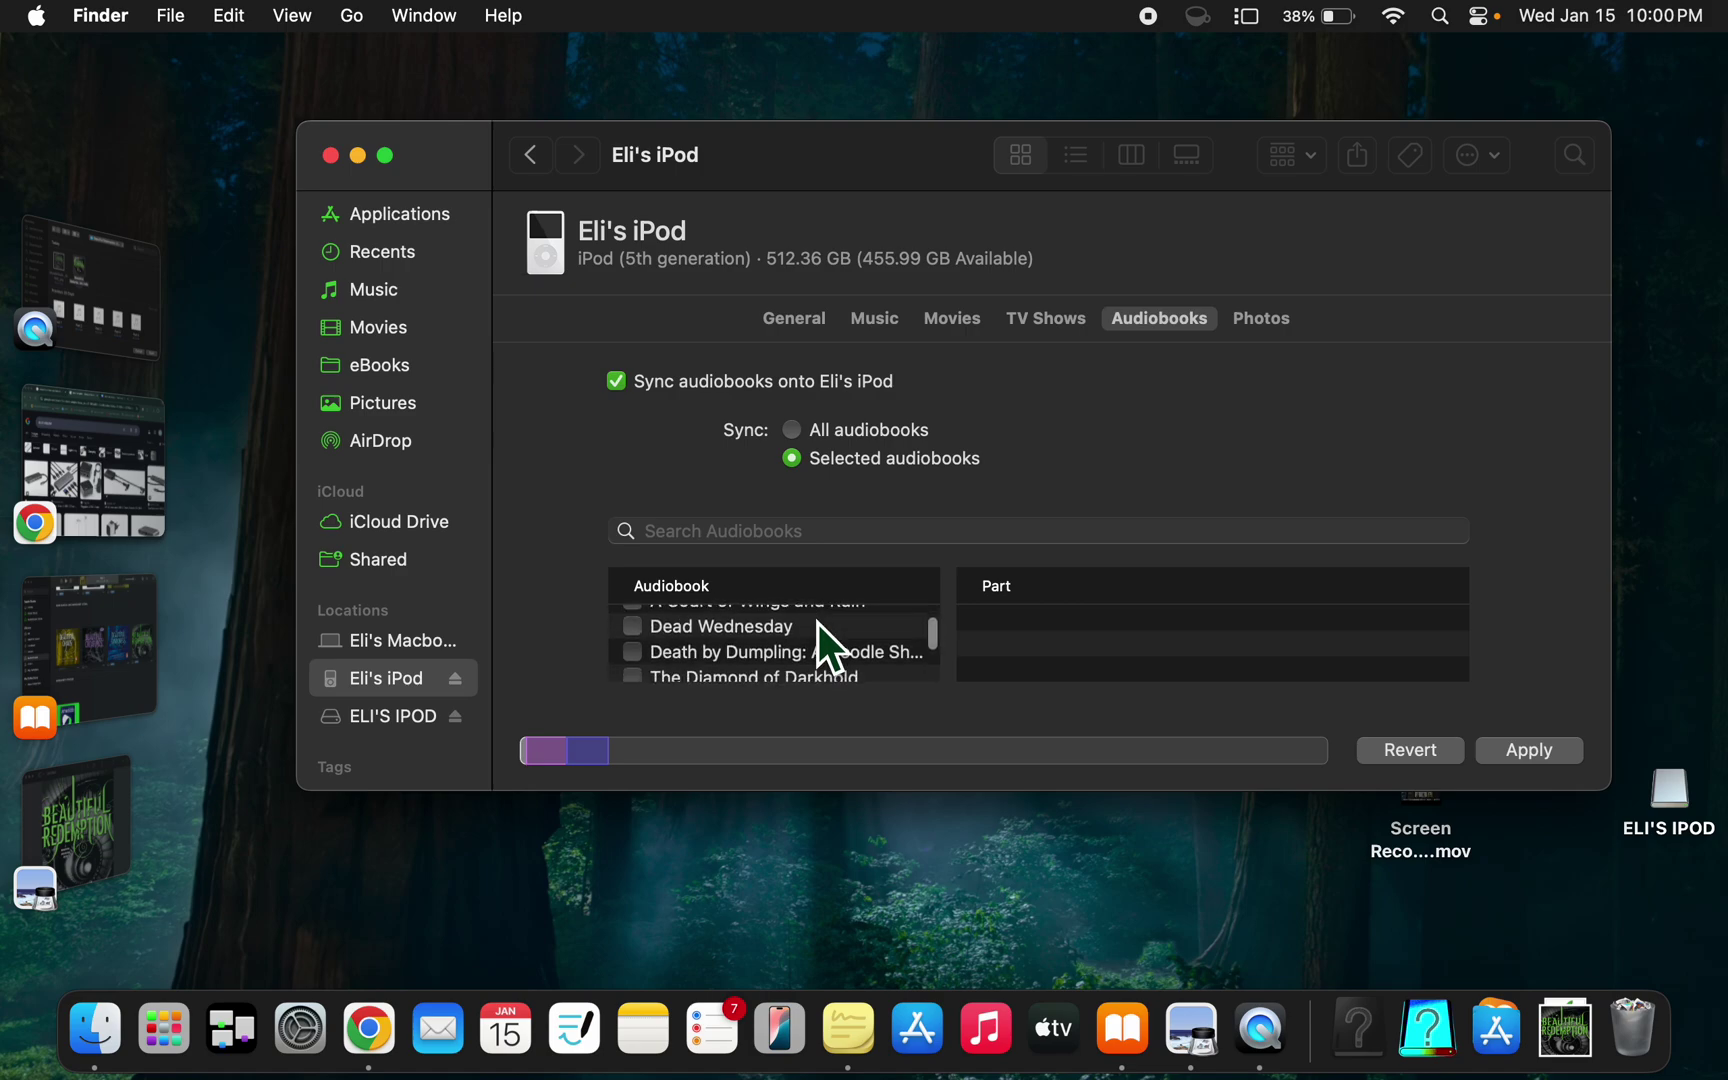
pyautogui.scroll(-5, 818, 623)
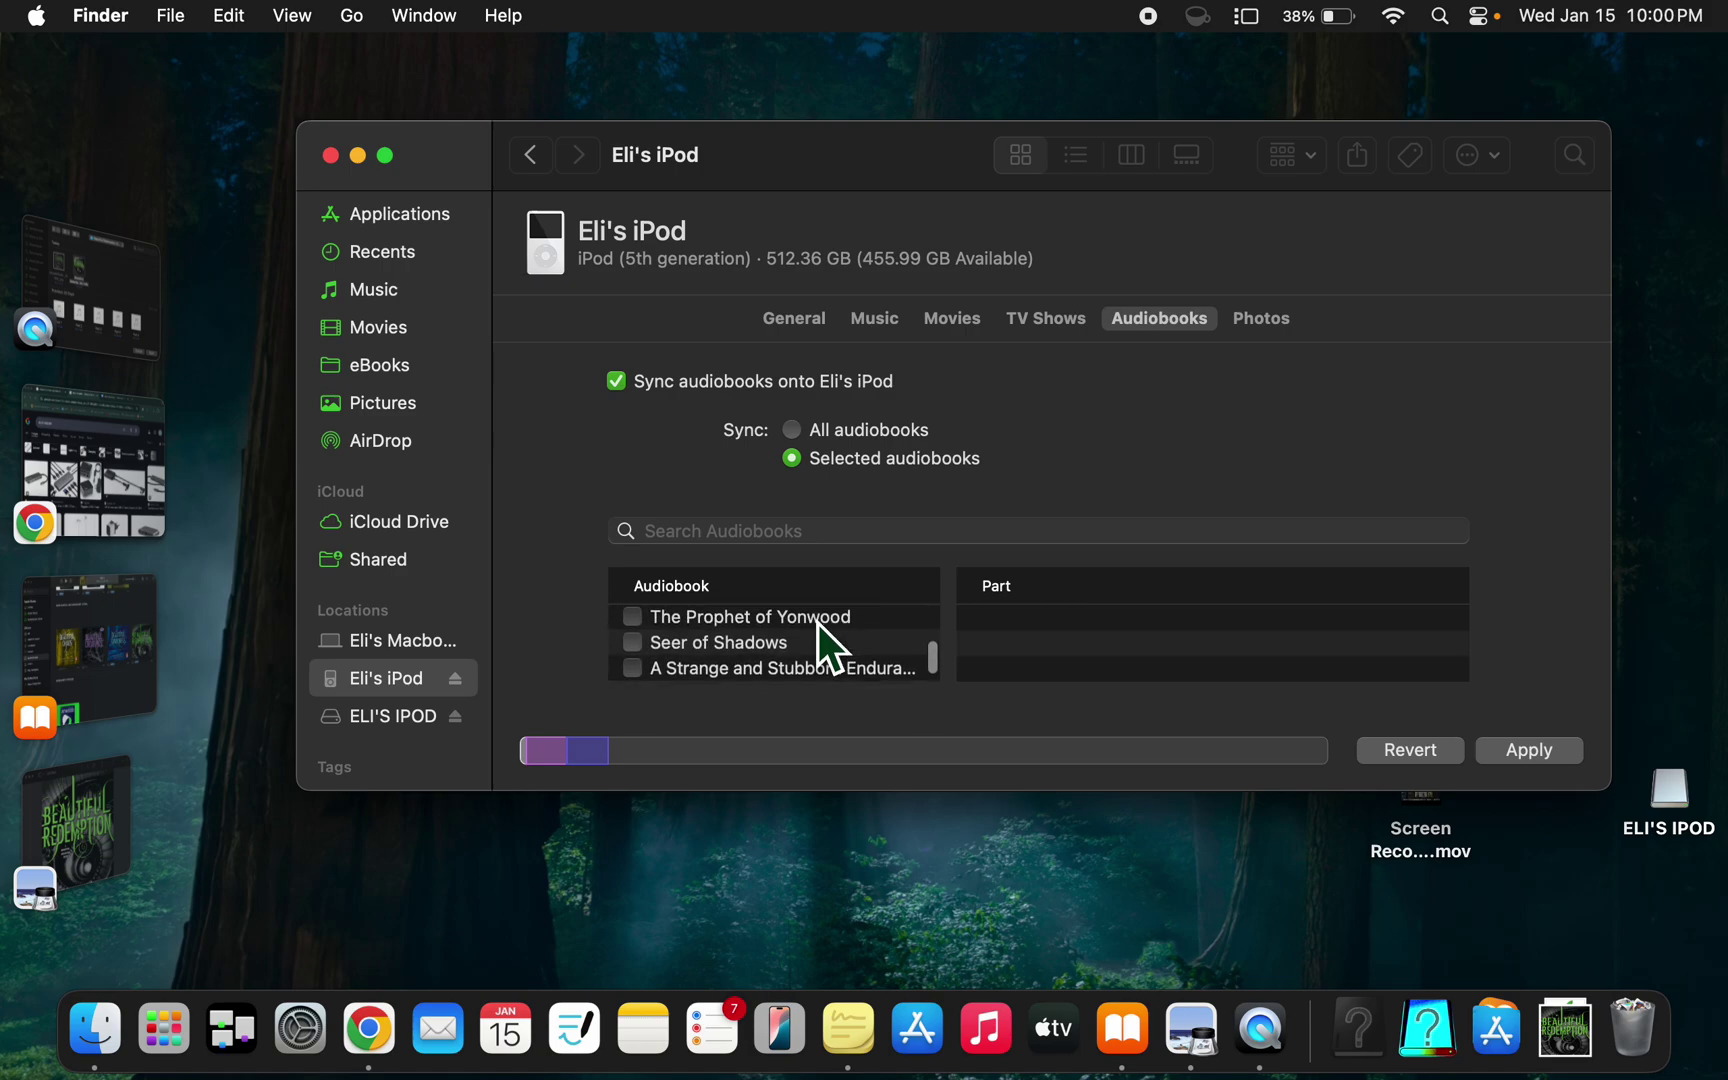
pyautogui.click(797, 430)
pyautogui.scroll(20, 832, 607)
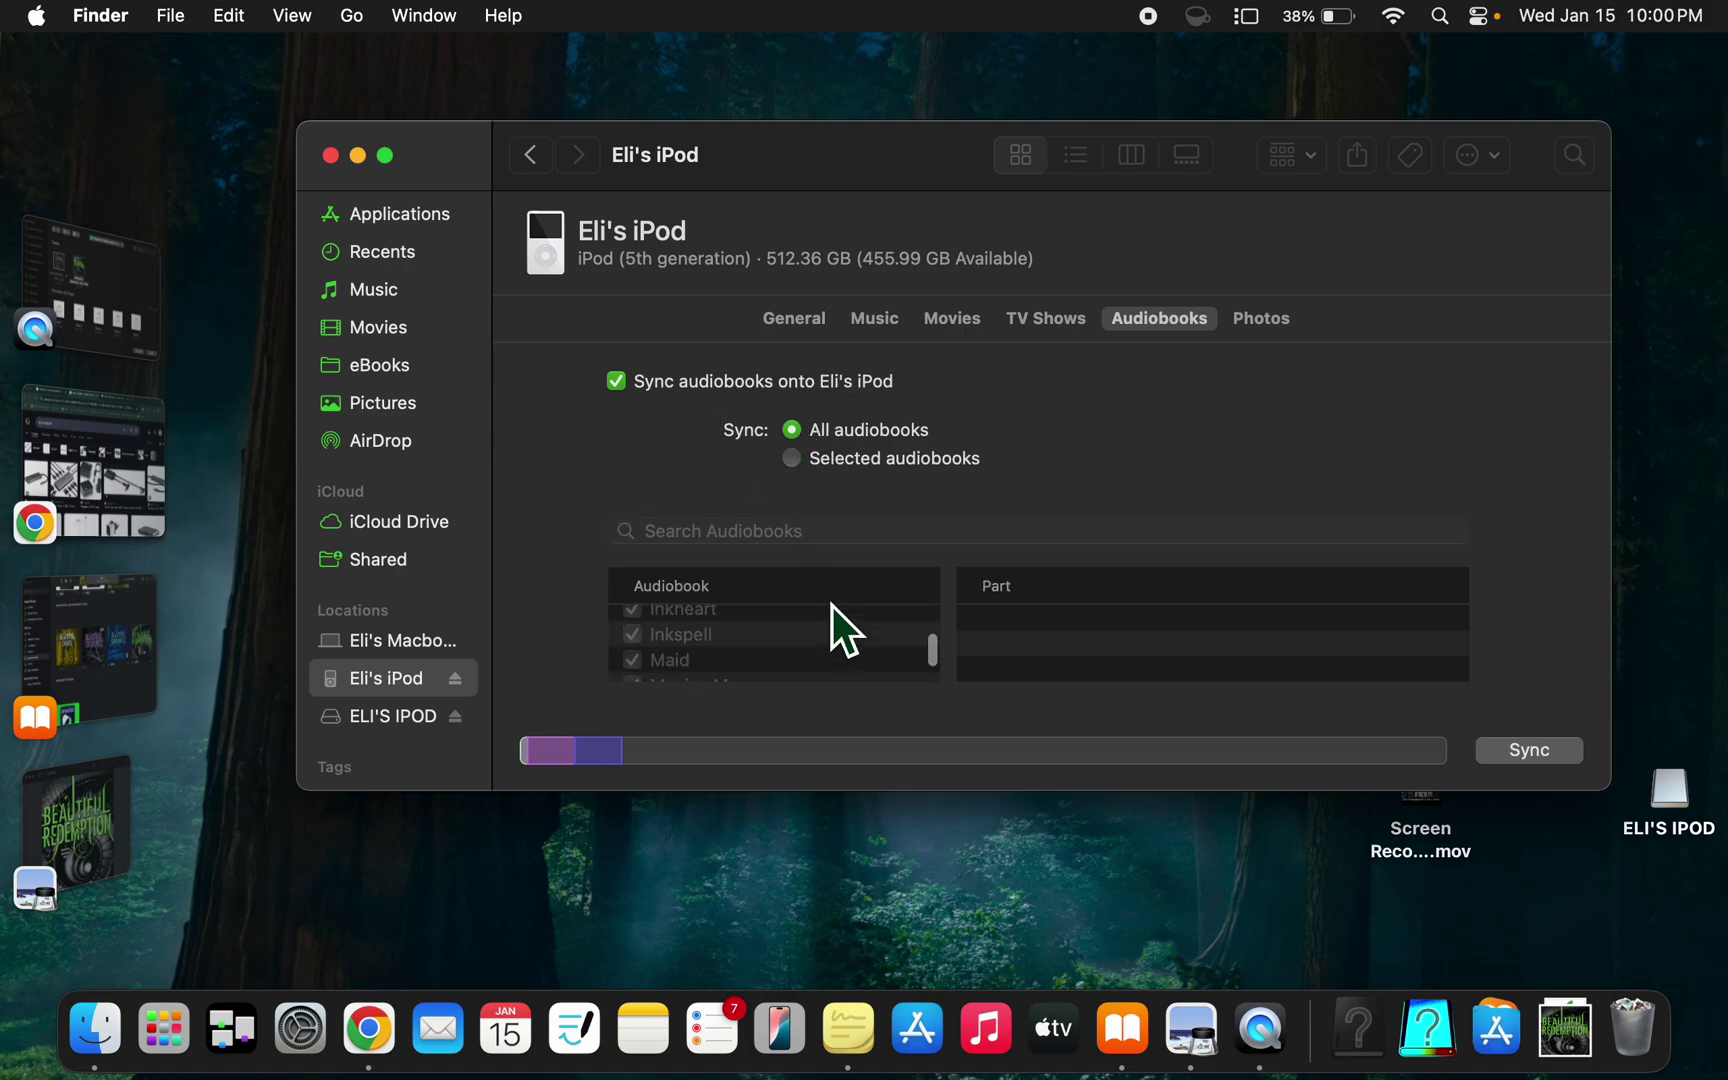
pyautogui.click(797, 320)
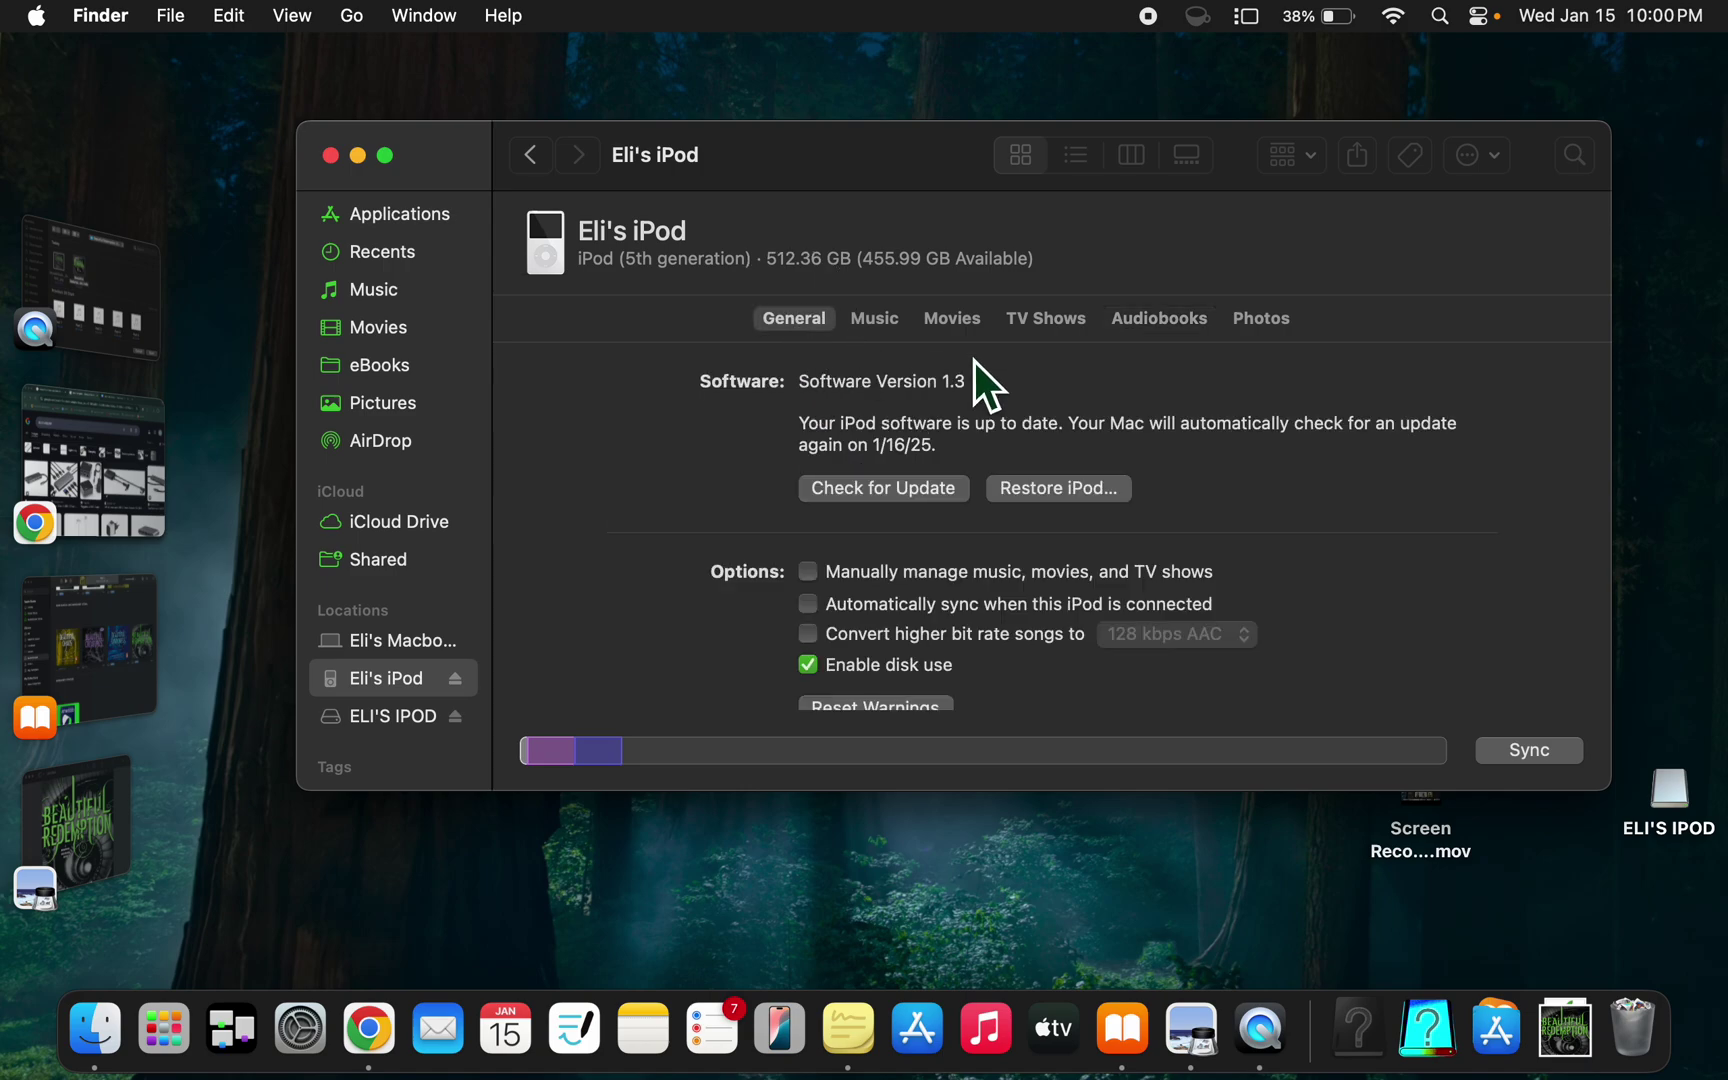
# - Sync the audiobooks to the iPod, with Beautiful Darkness copying as 2 of 4
pyautogui.click(1515, 752)
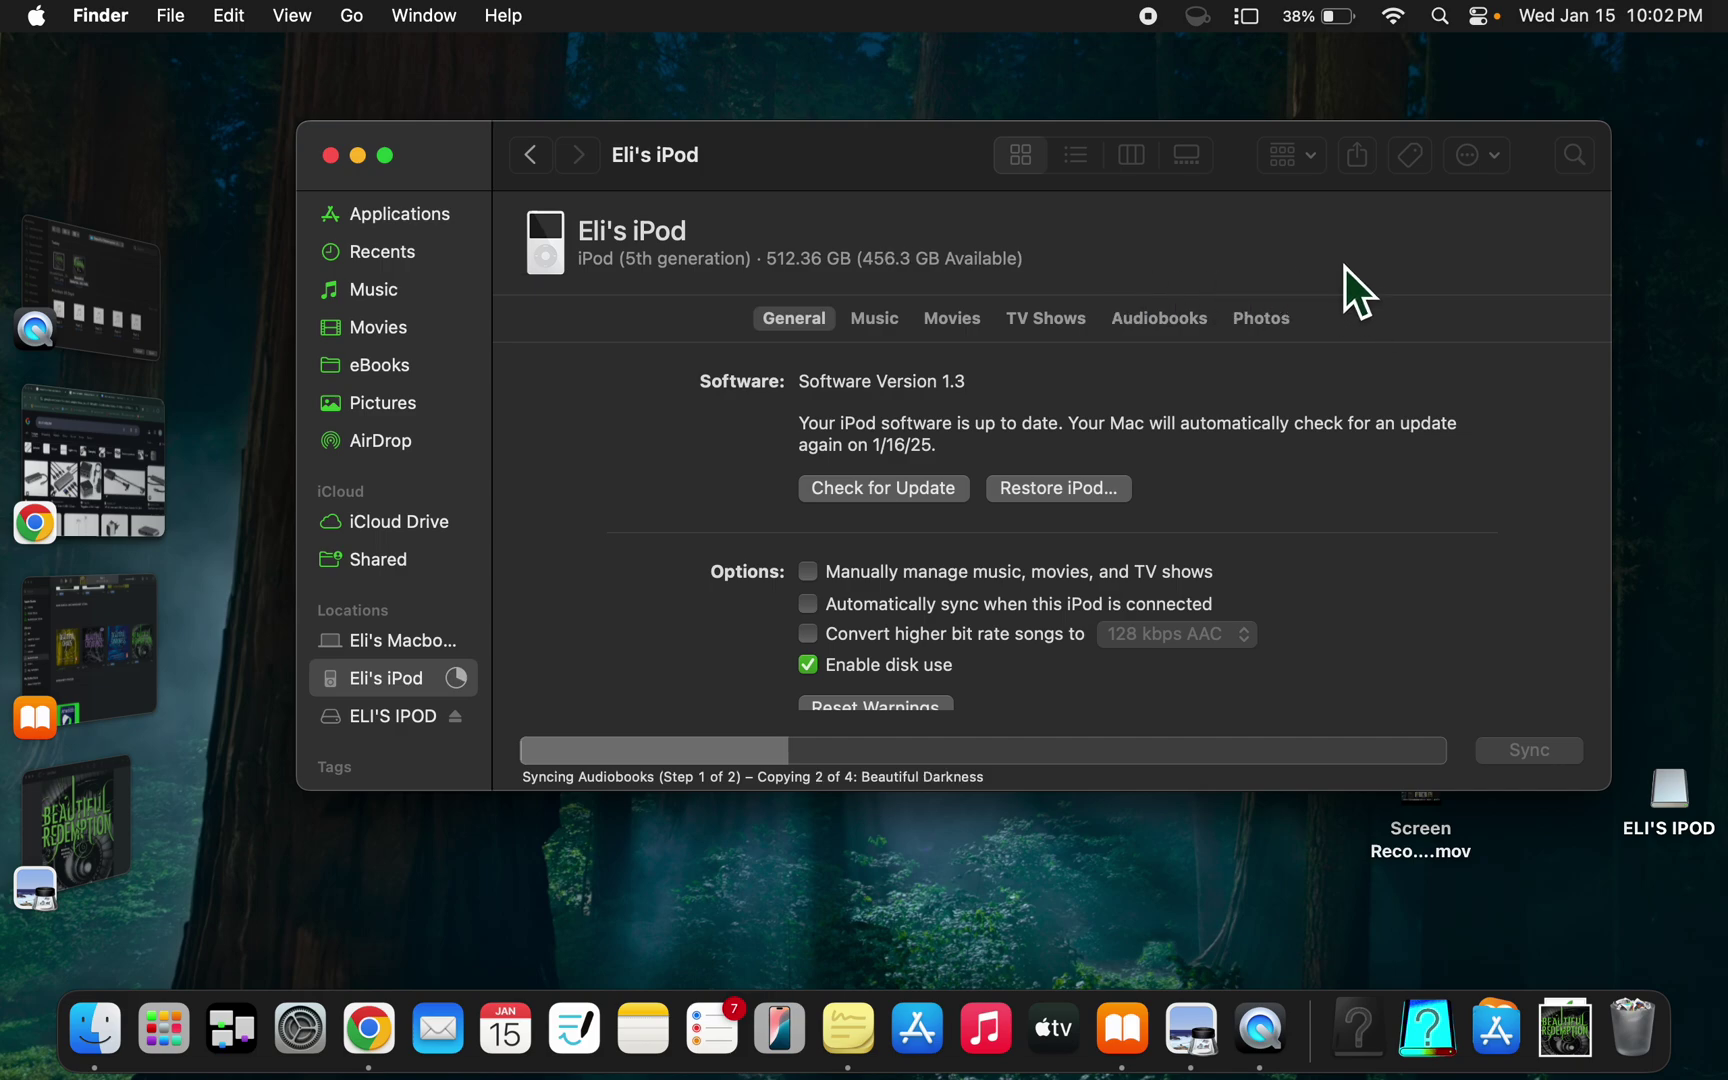
# - Return to Apple Books and browse the Audiobooks library with the Bridgerton and Beautiful series titles
pyautogui.click(154, 607)
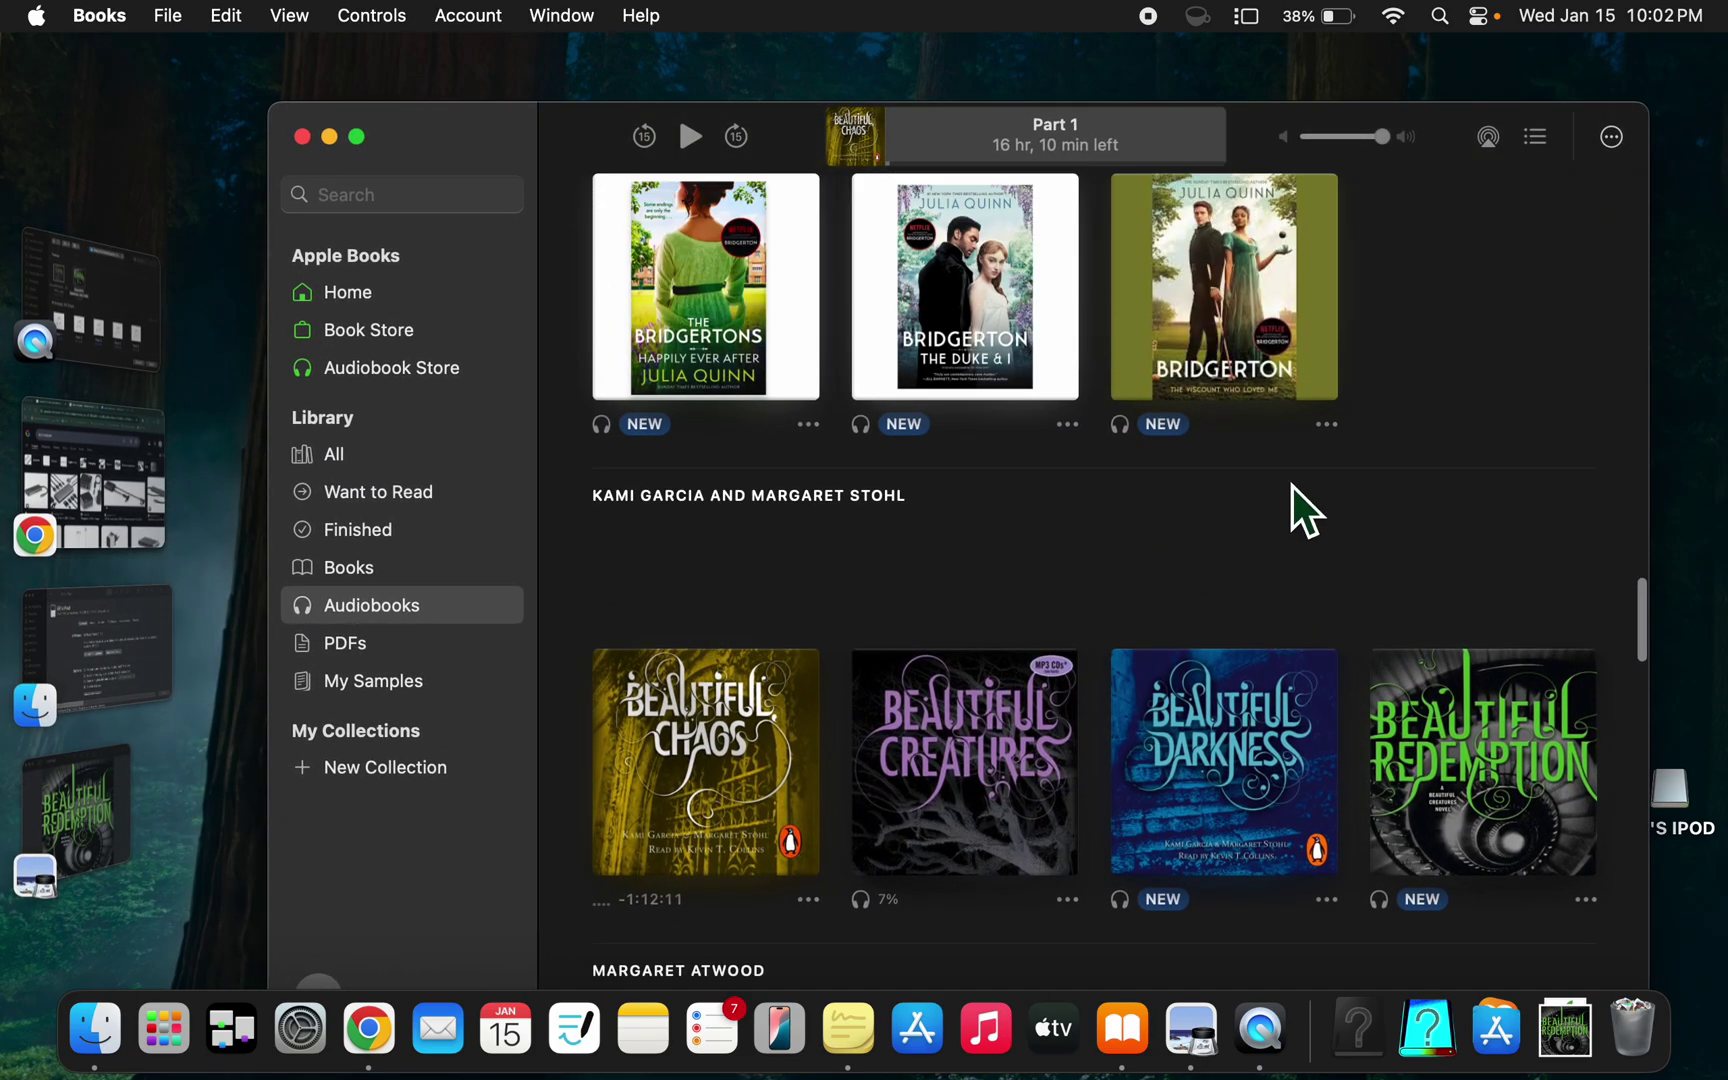
pyautogui.scroll(15, 1483, 497)
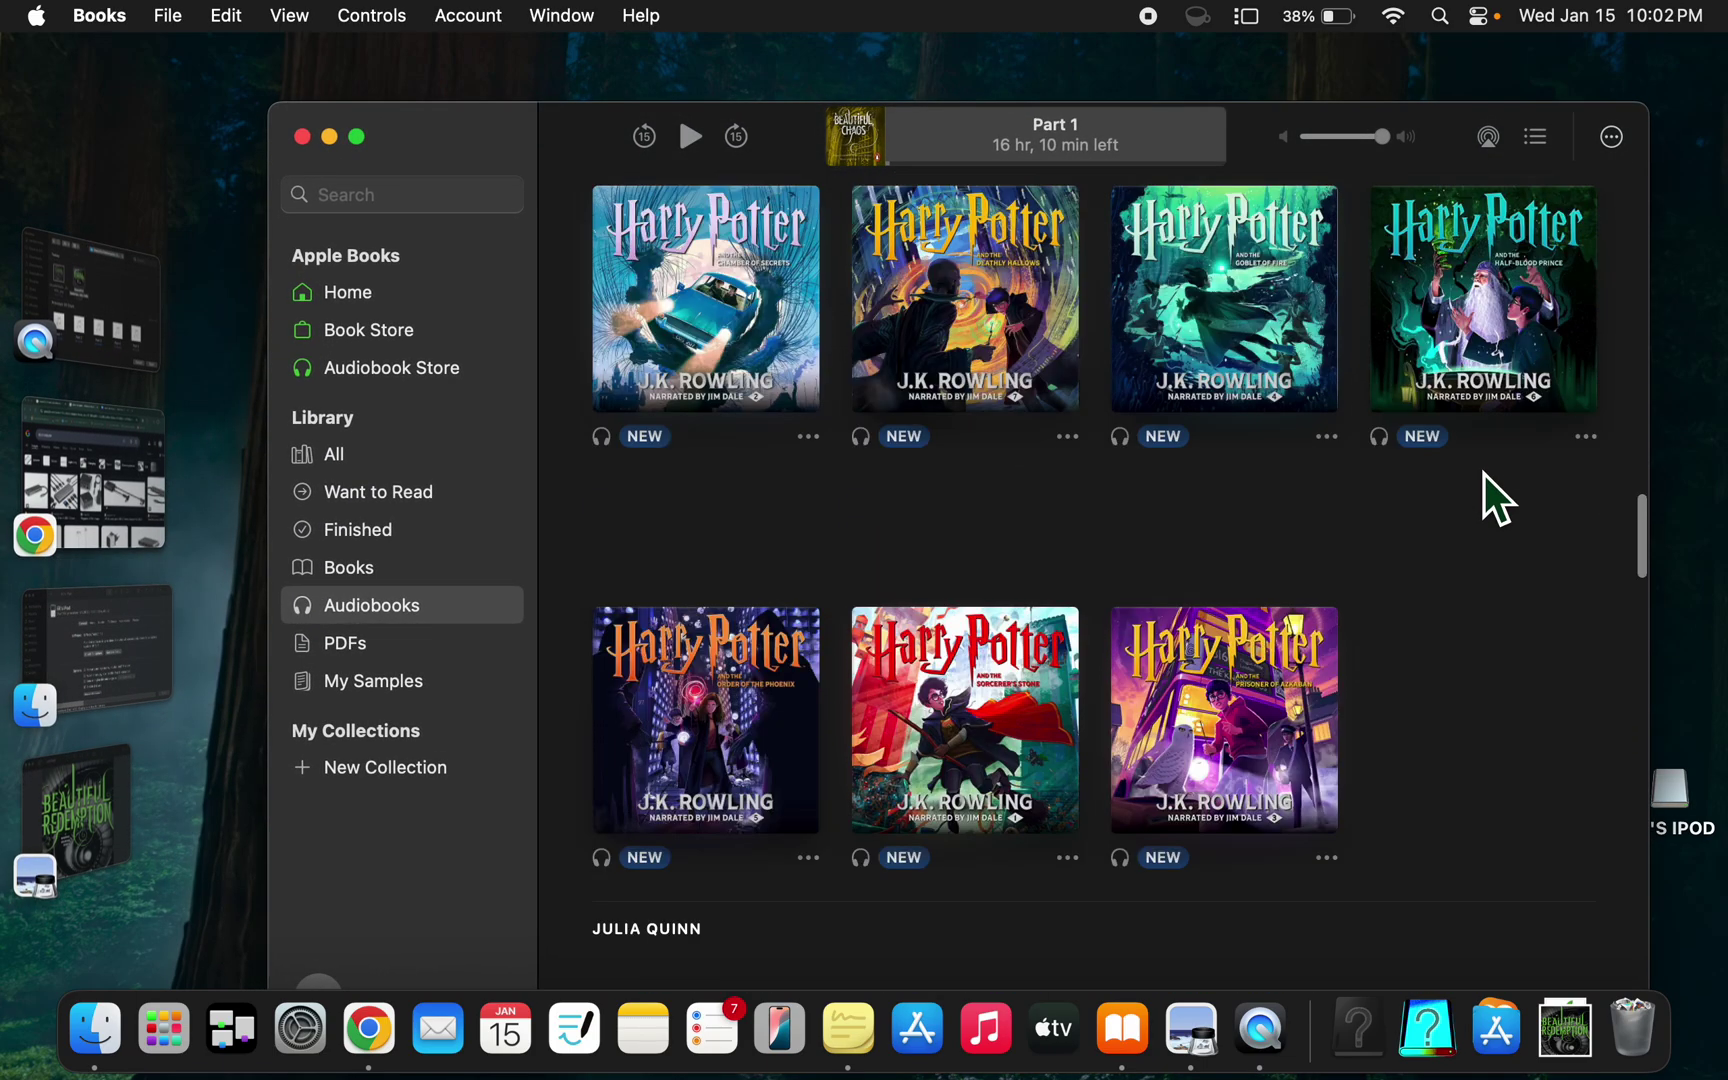
pyautogui.scroll(10, 1484, 475)
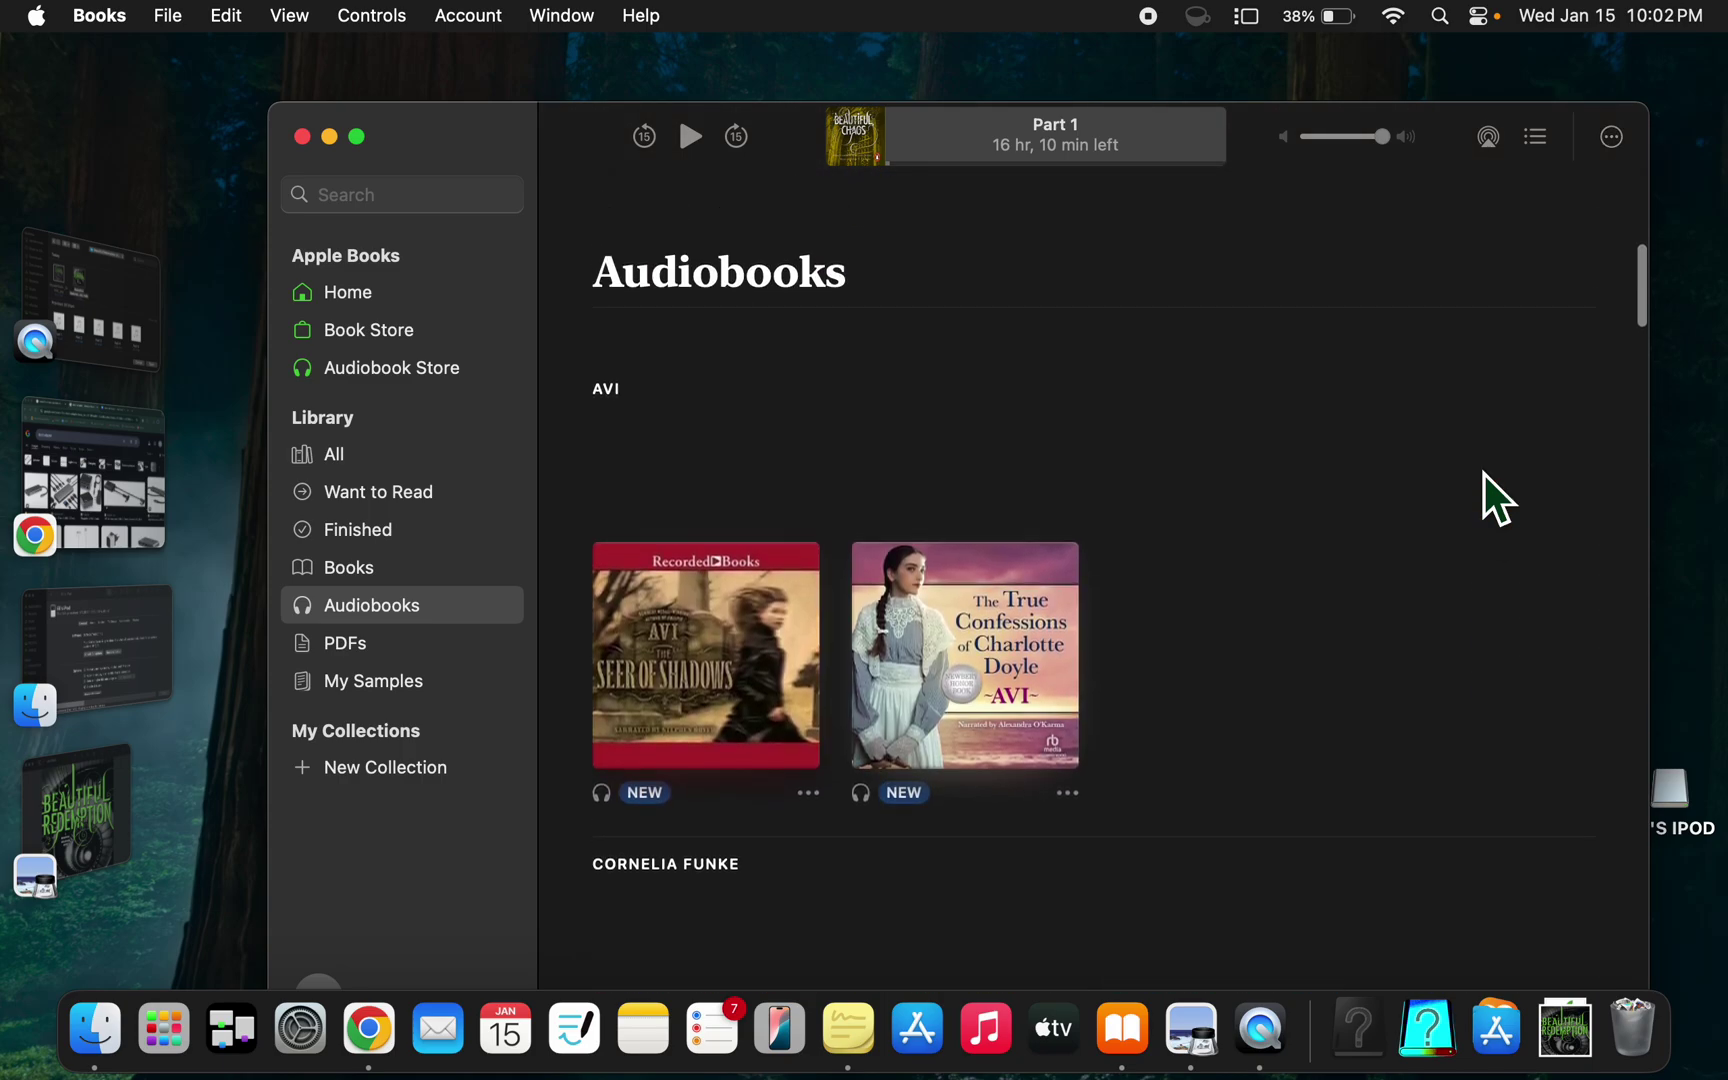
pyautogui.scroll(-20, 1484, 476)
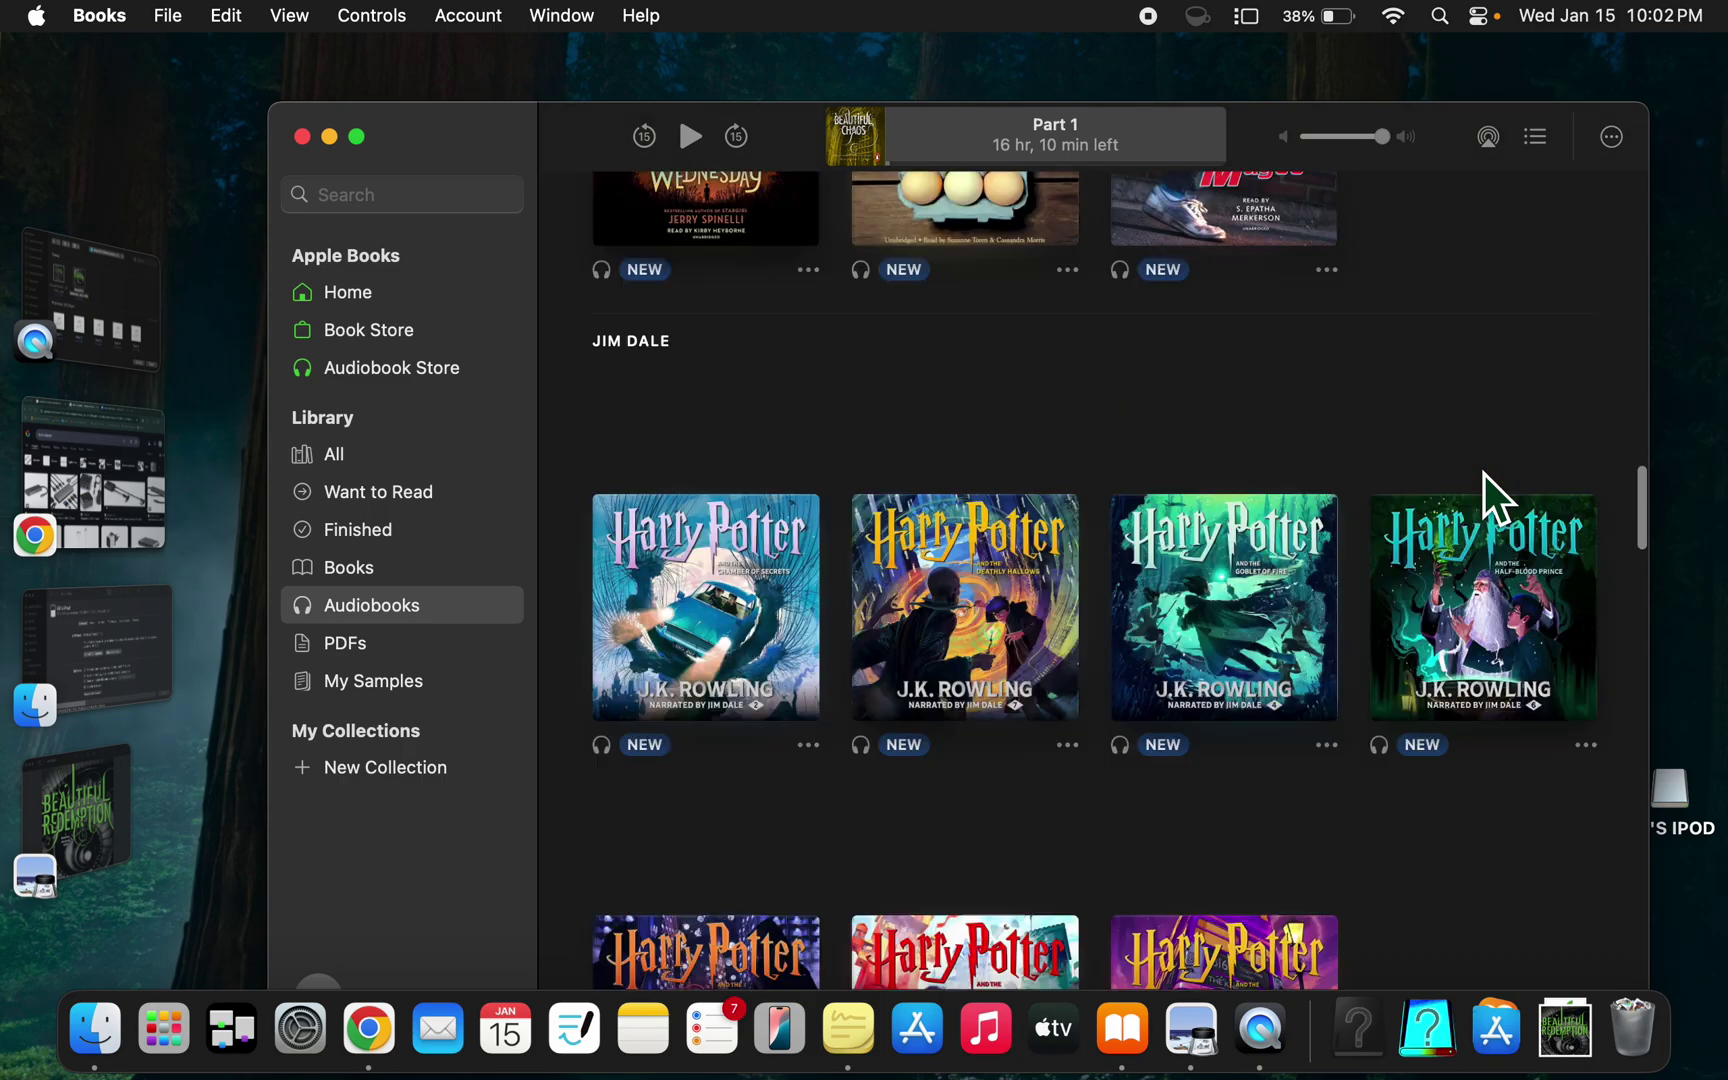
pyautogui.scroll(-10, 1483, 497)
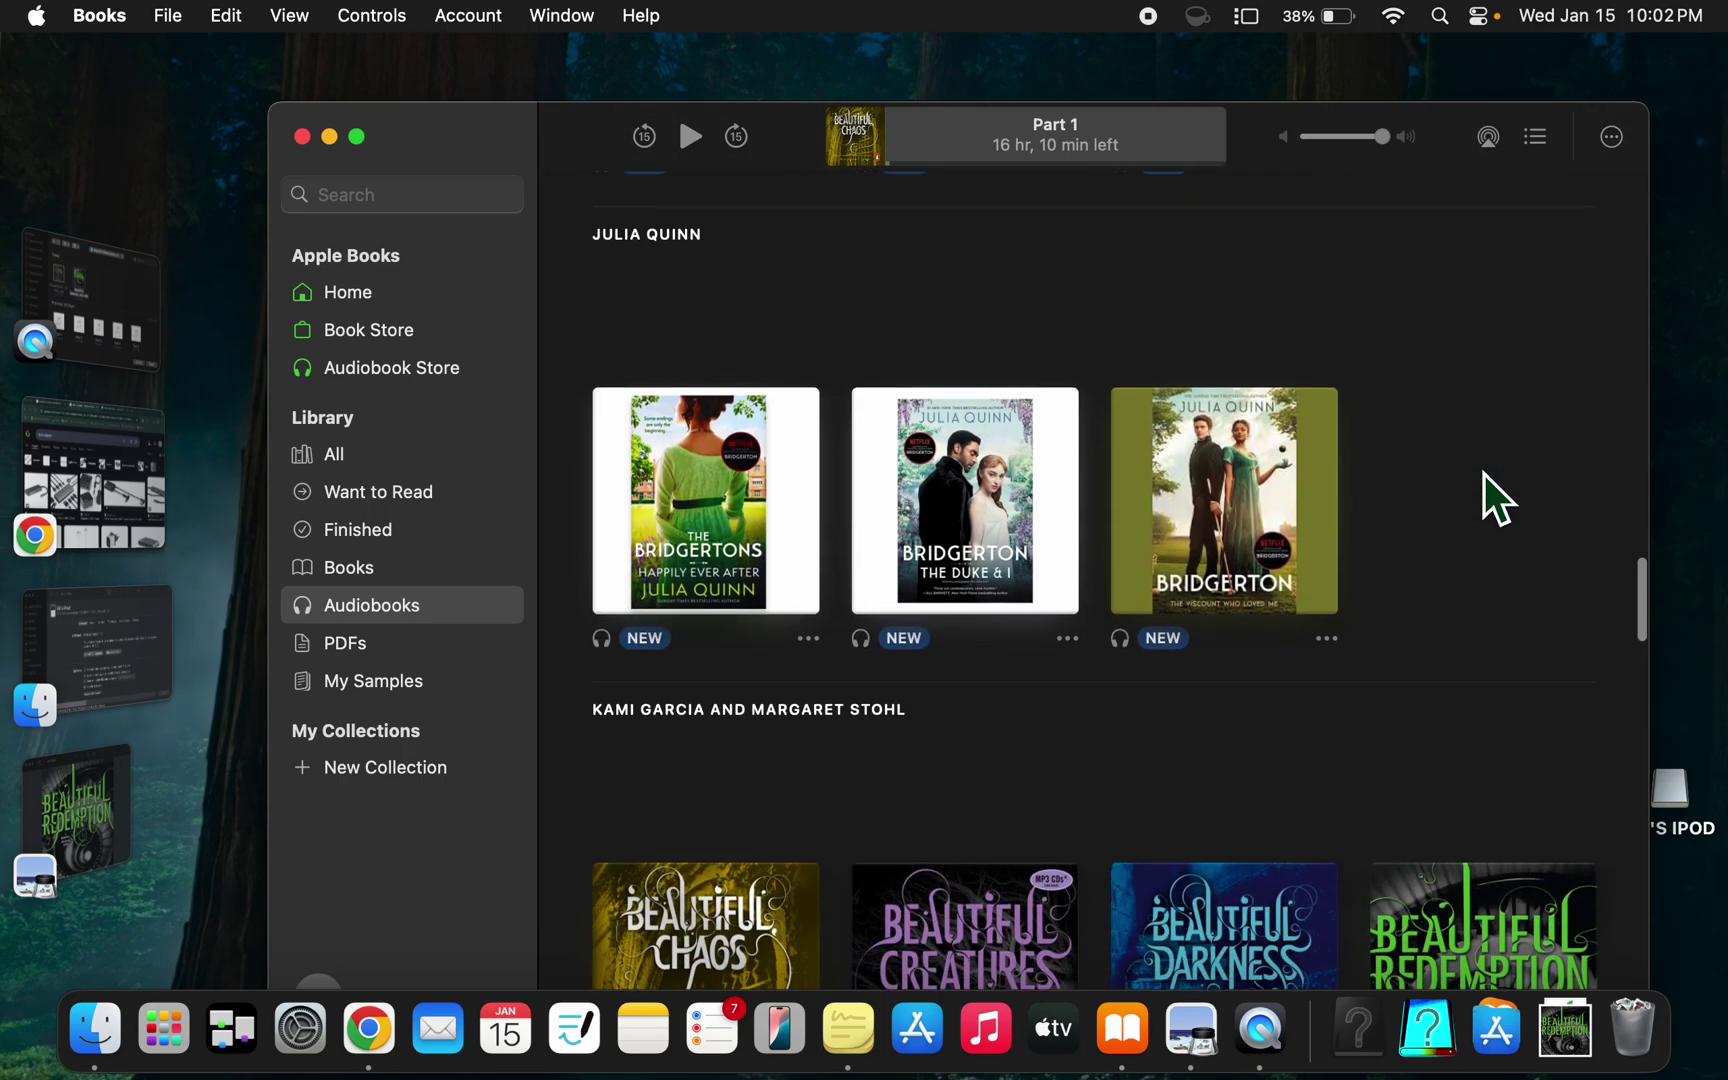